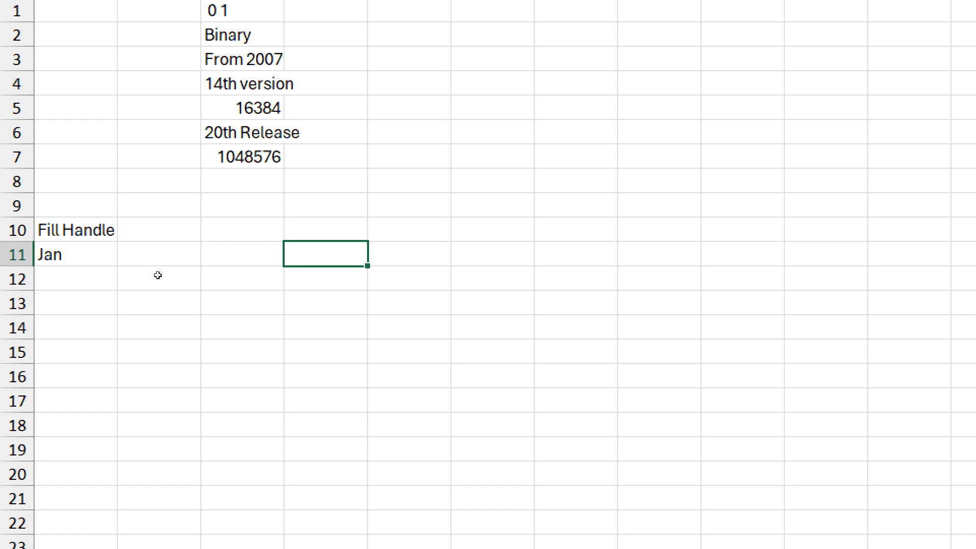
- Practise selecting by dragging across several blocks of empty cells
left_click_drag(235, 219, 255, 290)
left_click(212, 234)
left_click_drag(211, 233, 280, 316)
left_click_drag(366, 227, 325, 310)
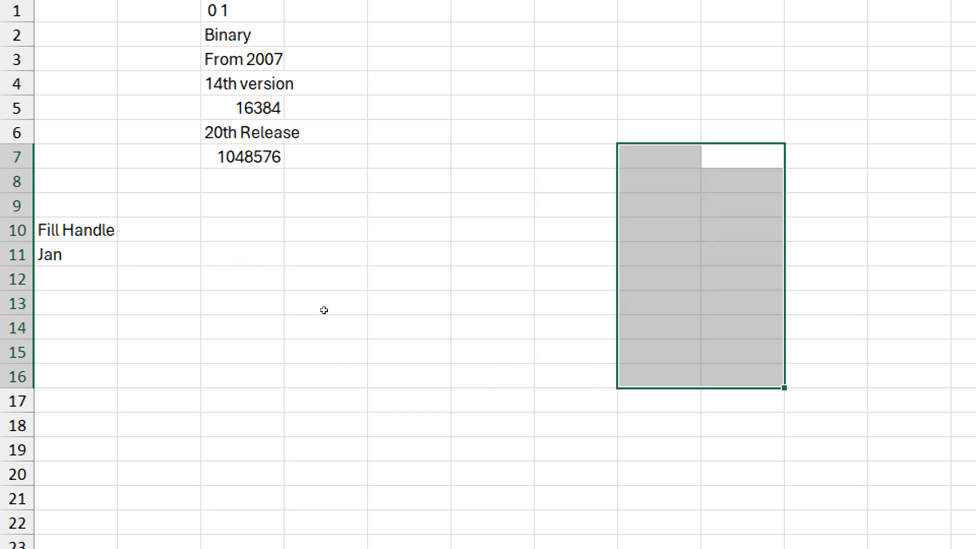
left_click_drag(230, 215, 280, 310)
left_click_drag(376, 218, 410, 315)
left_click_drag(218, 269, 299, 413)
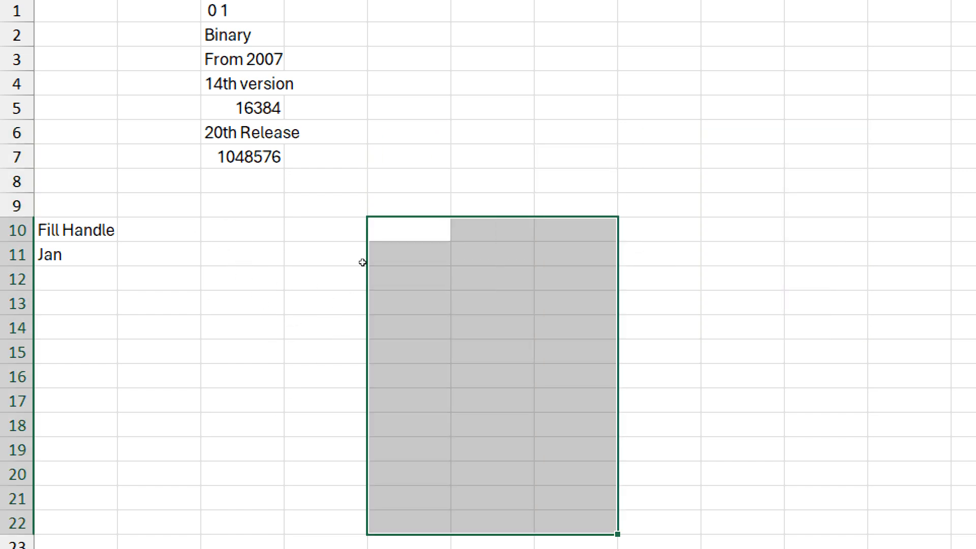
left_click_drag(363, 262, 429, 361)
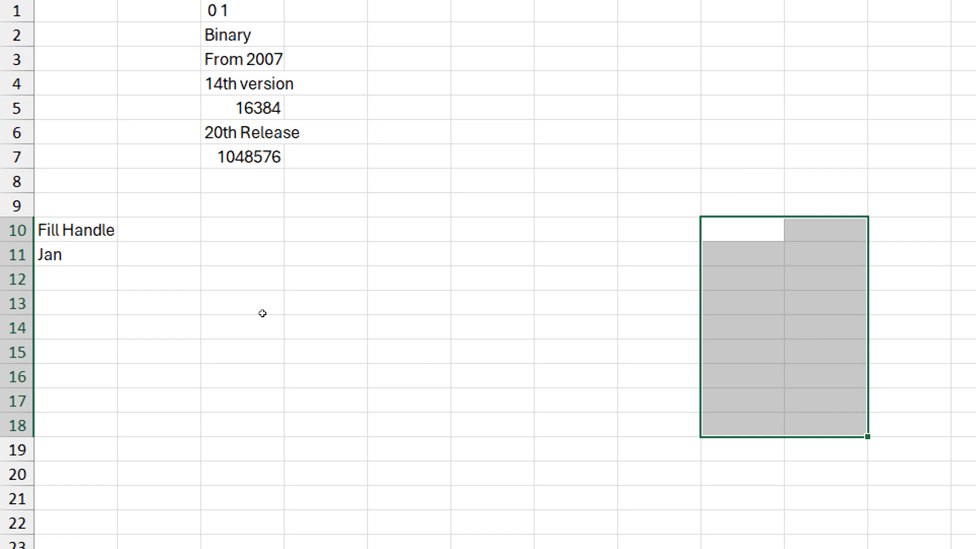
left_click_drag(243, 298, 260, 336)
left_click_drag(247, 229, 257, 246)
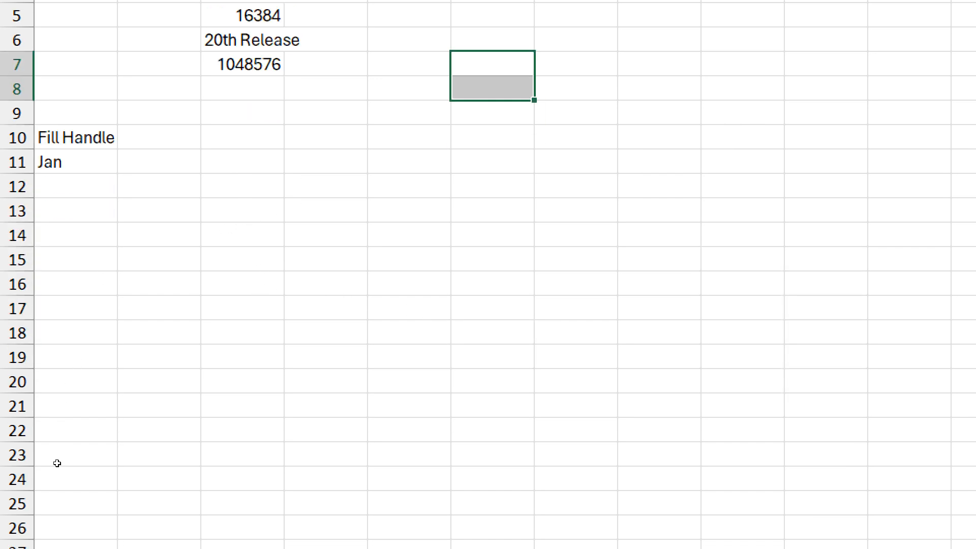
- Fill Jan in A11 down to A22 to list Jan through Dec
left_click(37, 280)
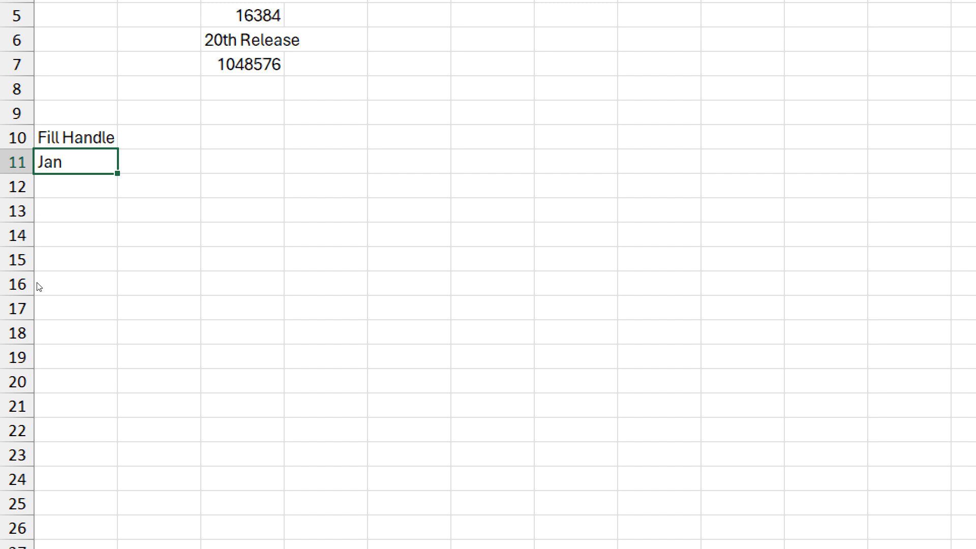
mouse_move(35, 283)
left_mouse_down()
mouse_move(159, 303)
mouse_move(202, 279)
mouse_move(217, 285)
mouse_move(342, 248)
mouse_move(235, 341)
mouse_move(120, 330)
mouse_move(40, 298)
mouse_move(39, 278)
left_mouse_up()
left_click_drag(58, 284, 62, 415)
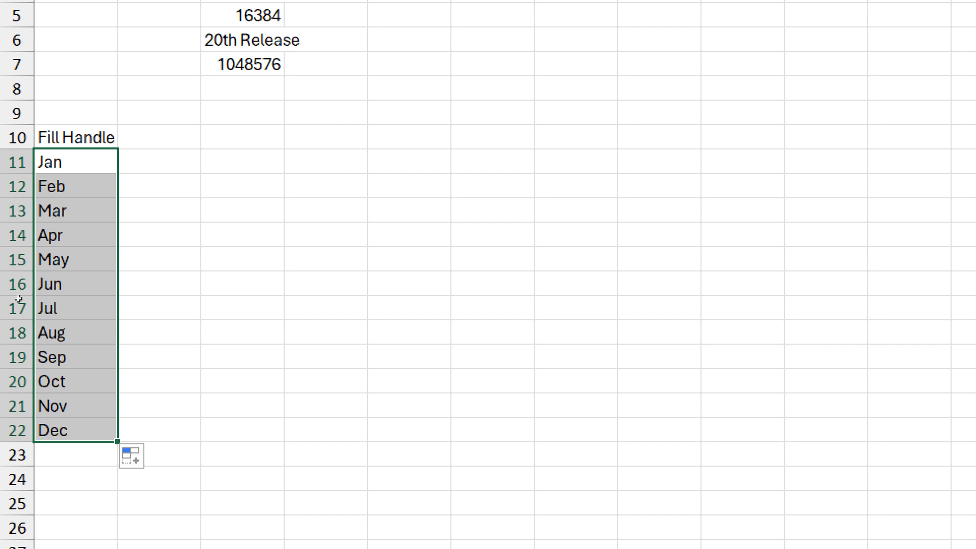
key("shift+BackSpace")
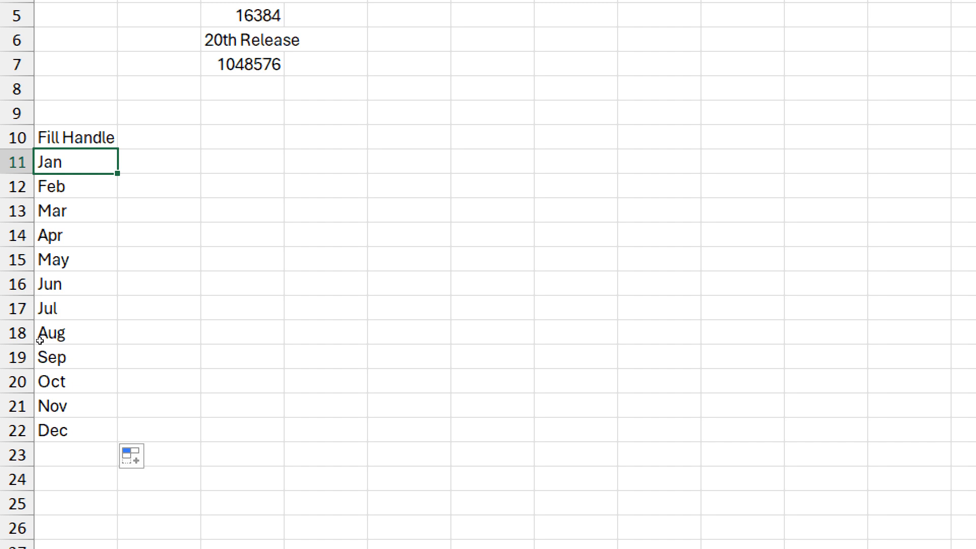
key("Right")
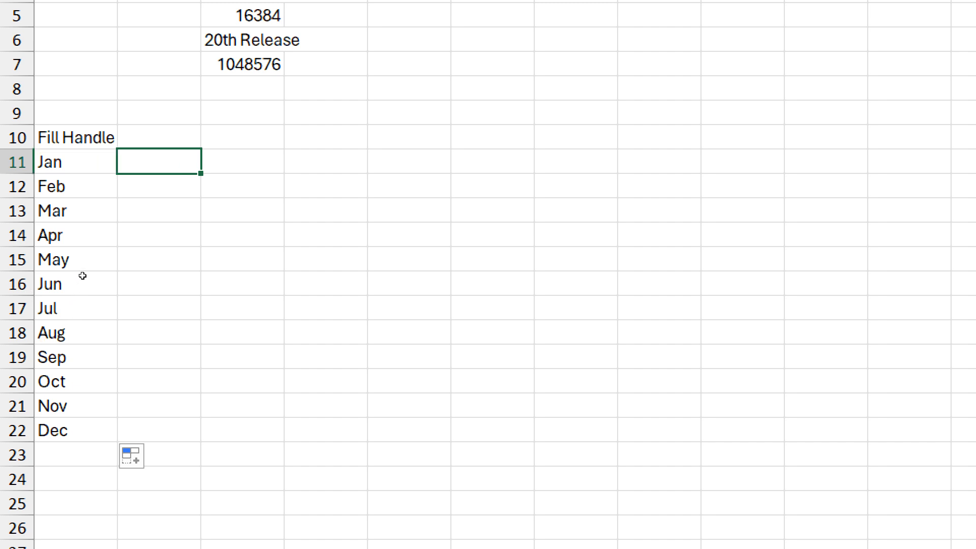
- Enter January in B11 and fill it down to December in B22
type("Januar")
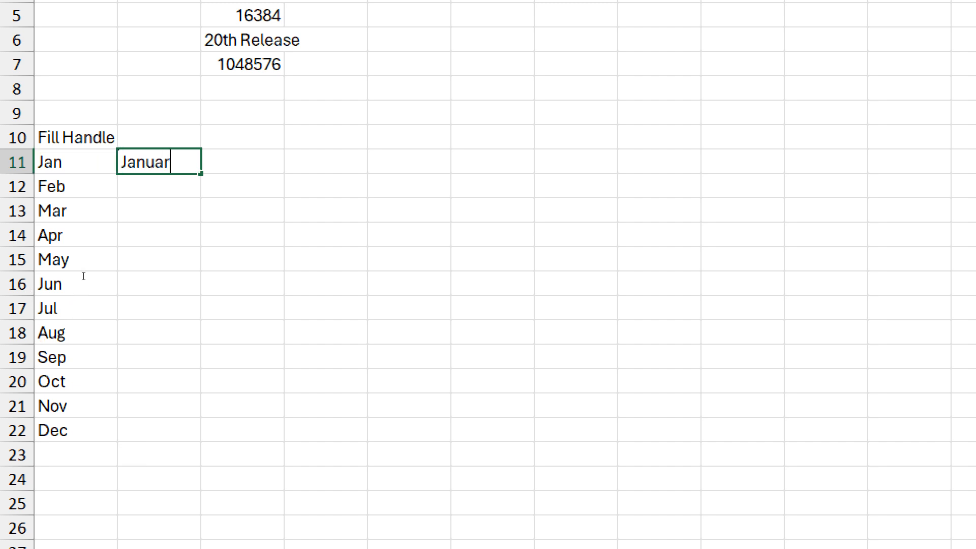
type("y")
left_click_drag(100, 285, 101, 415)
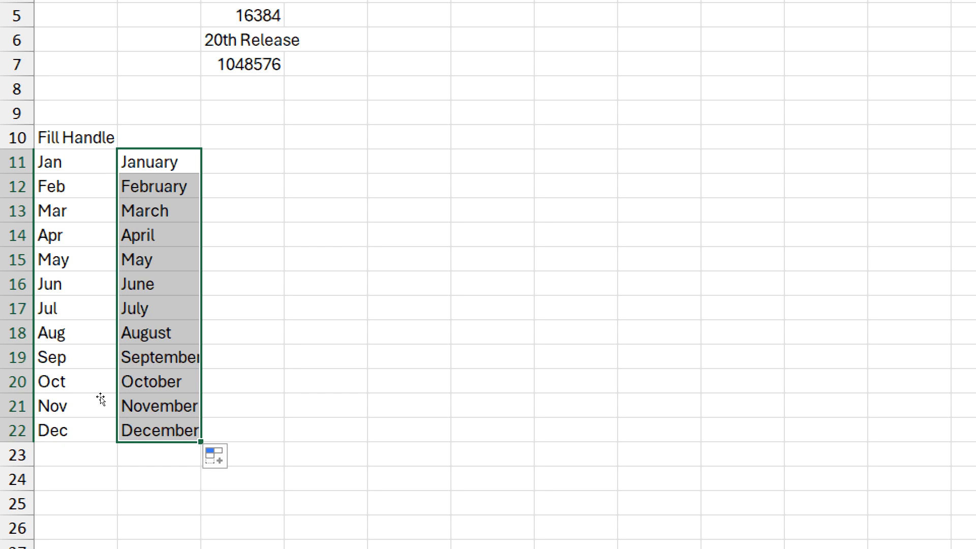
key("Right")
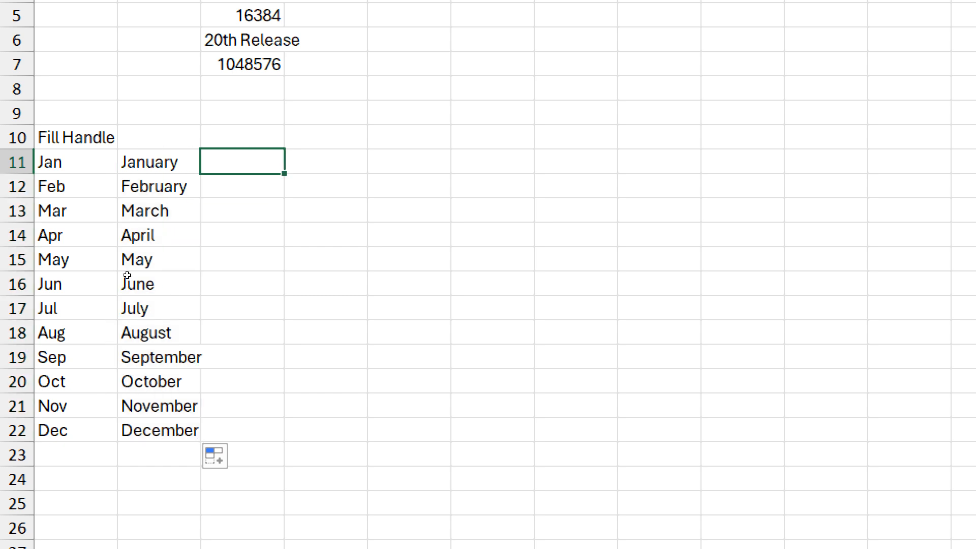
- Enter Sun in C11 and fill Mon through Sat down to C17, then type 1st in D11
type("Sun")
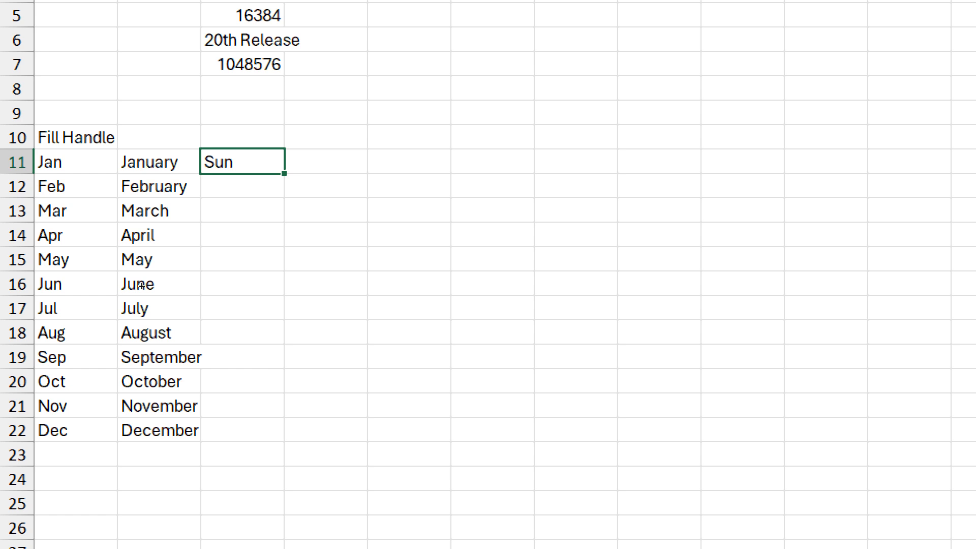
left_click_drag(283, 173, 285, 318)
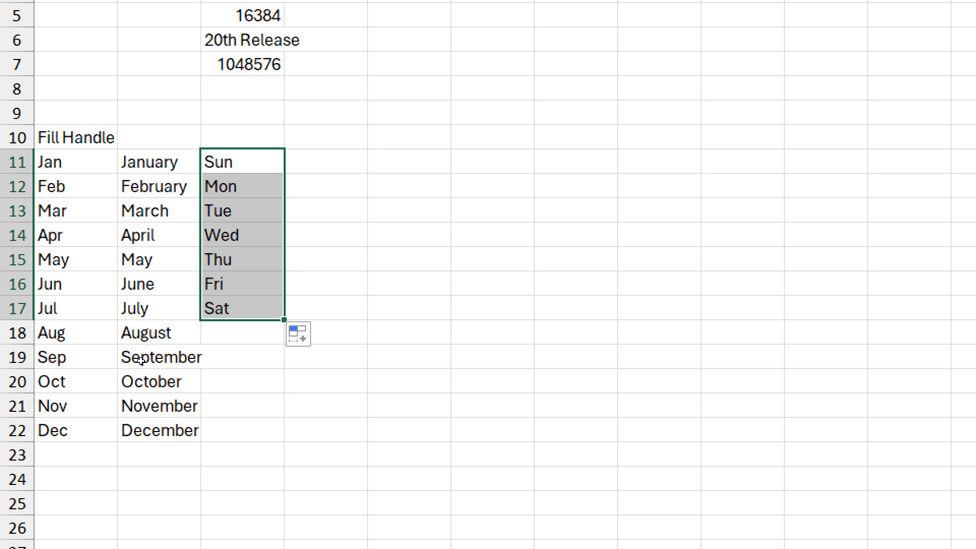
key("Right")
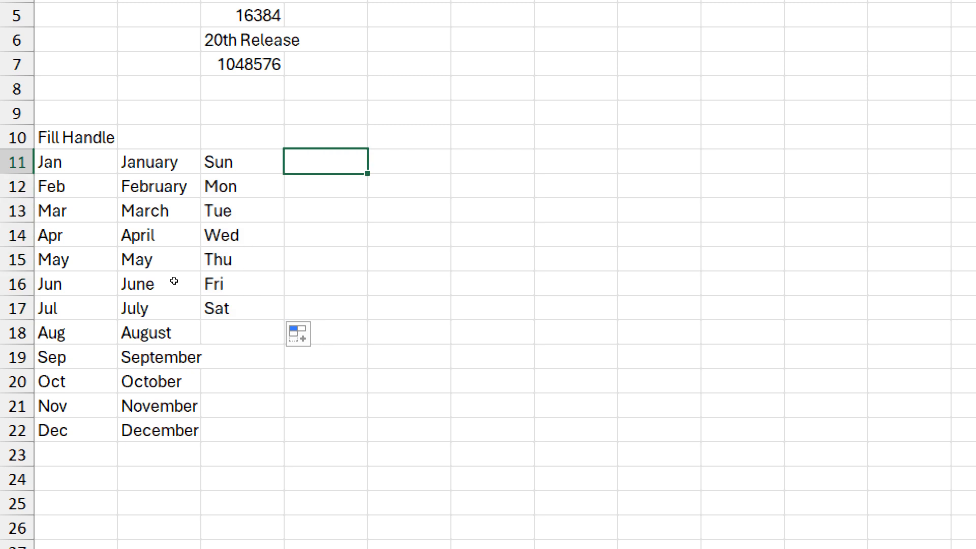
type("1st")
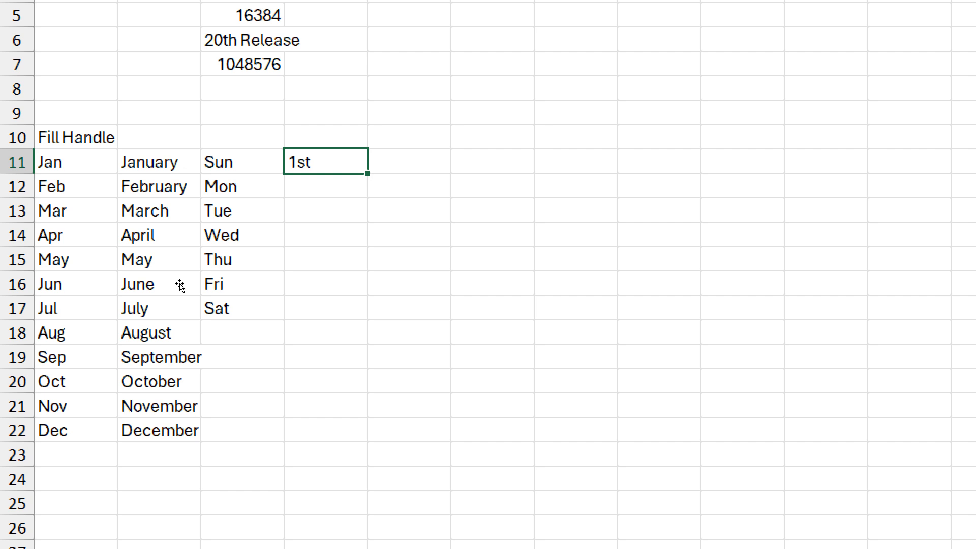
- Fill the ordinals 1st through 12th down D11:D22
left_click_drag(367, 174, 368, 194)
left_click_drag(185, 303, 185, 414)
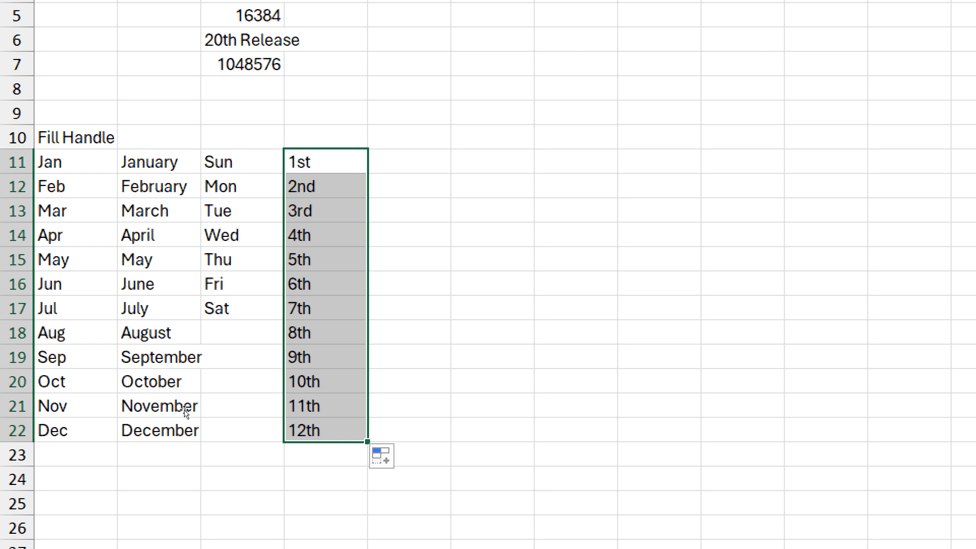
key("Right")
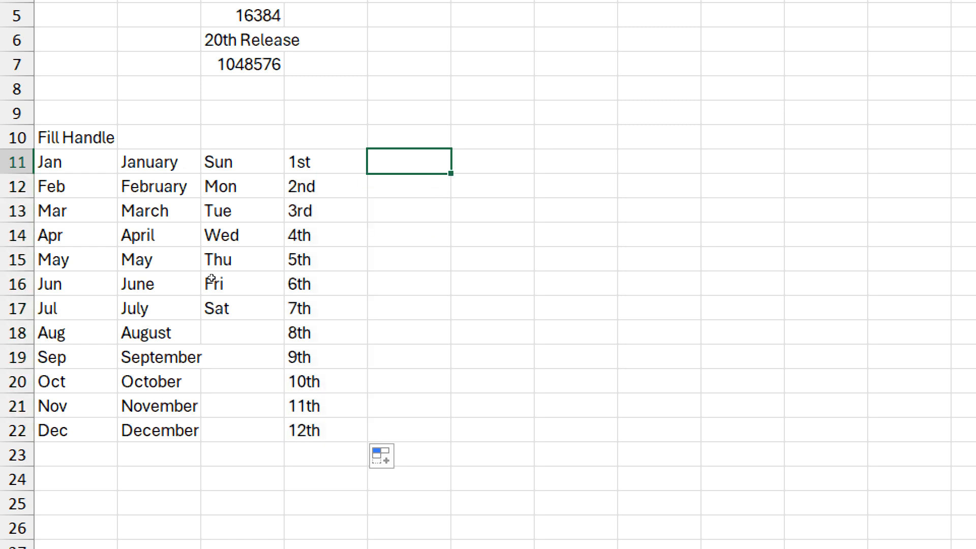
- Enter 1 in E11 and copy it down to E22
type("1")
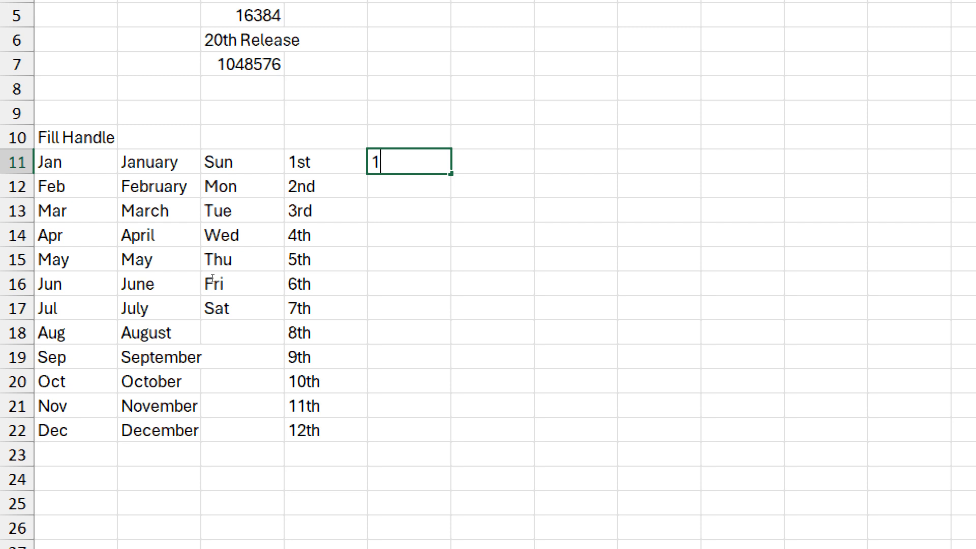
key("ctrl+Return")
left_click_drag(450, 173, 450, 440)
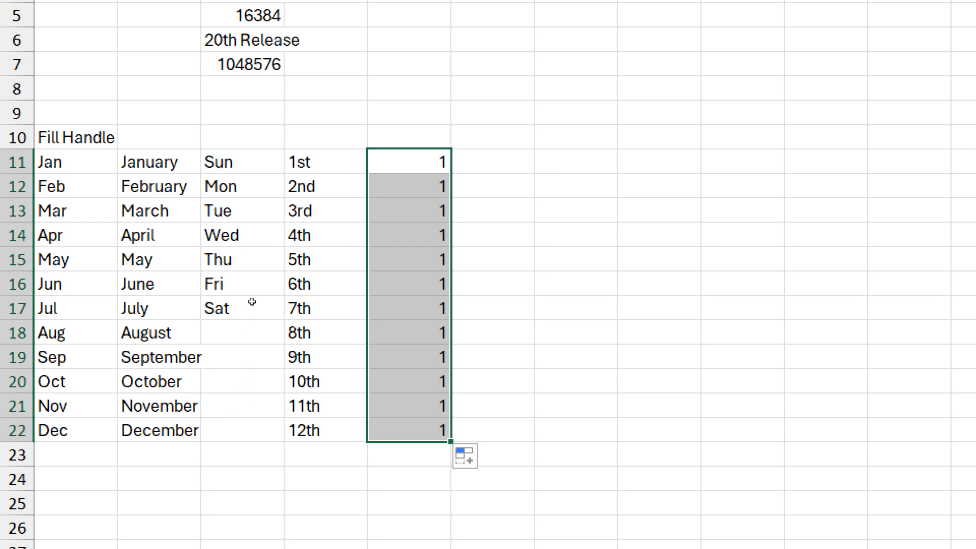
key("Right")
- Enter 1 and 2 in F11:F12 and extend the sequence to 12 in F22
type("1")
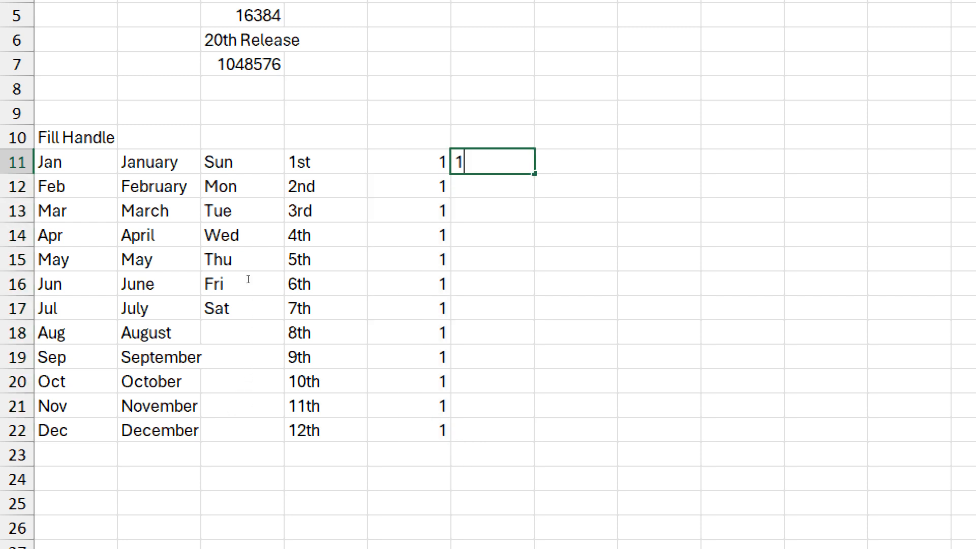
key("Return")
type("2")
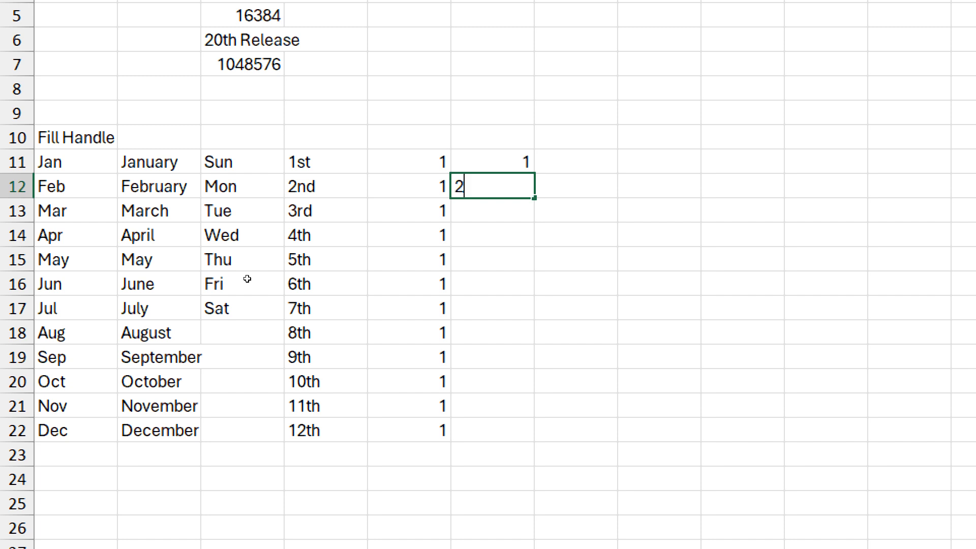
key("Return")
key("Up")
key("Up")
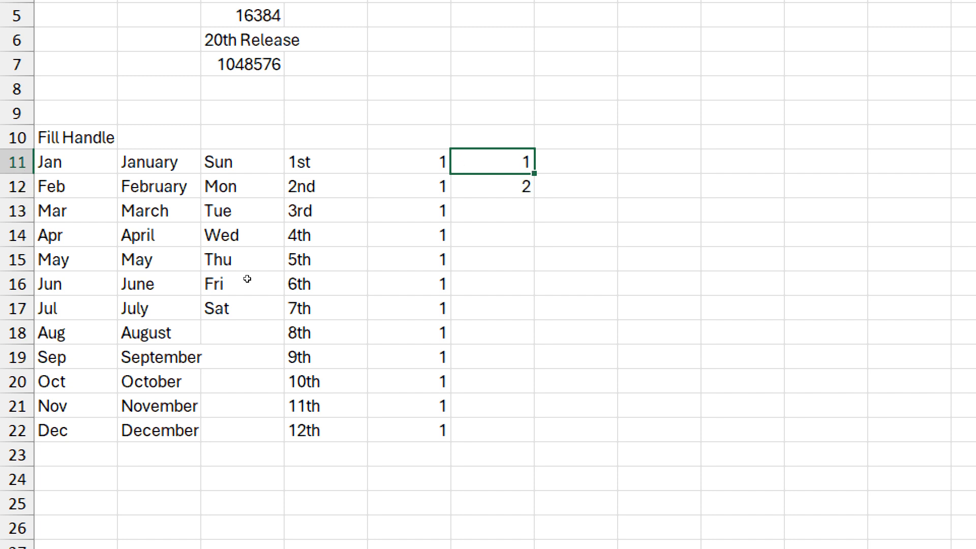
key("shift+Down")
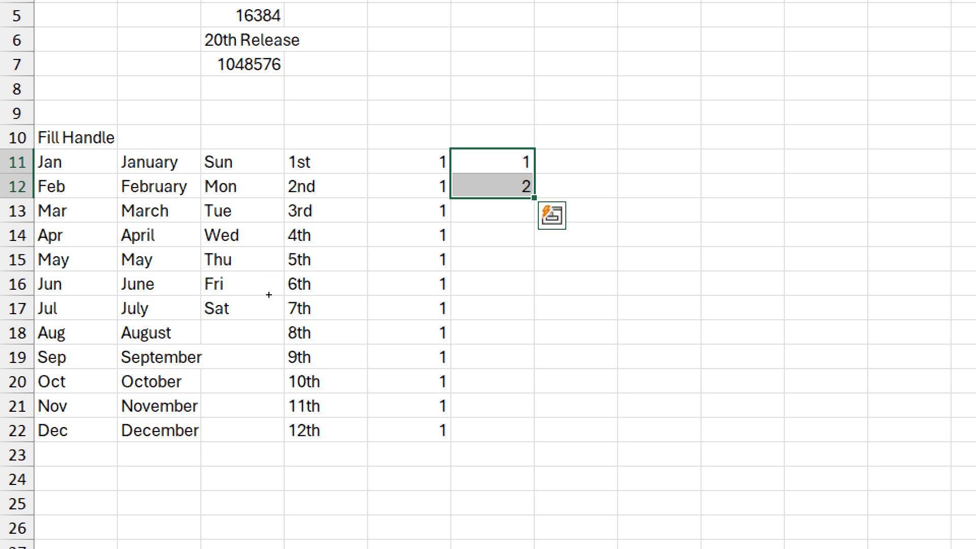
left_click_drag(533, 198, 521, 429)
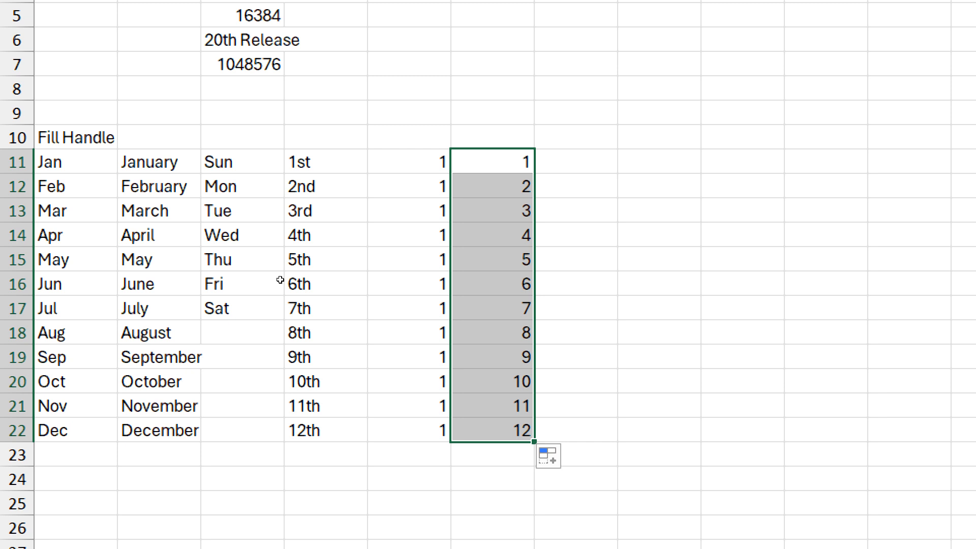
- Enter 1 in G11 and fill a 1 to 12 count down to G22
key("Right")
type("1")
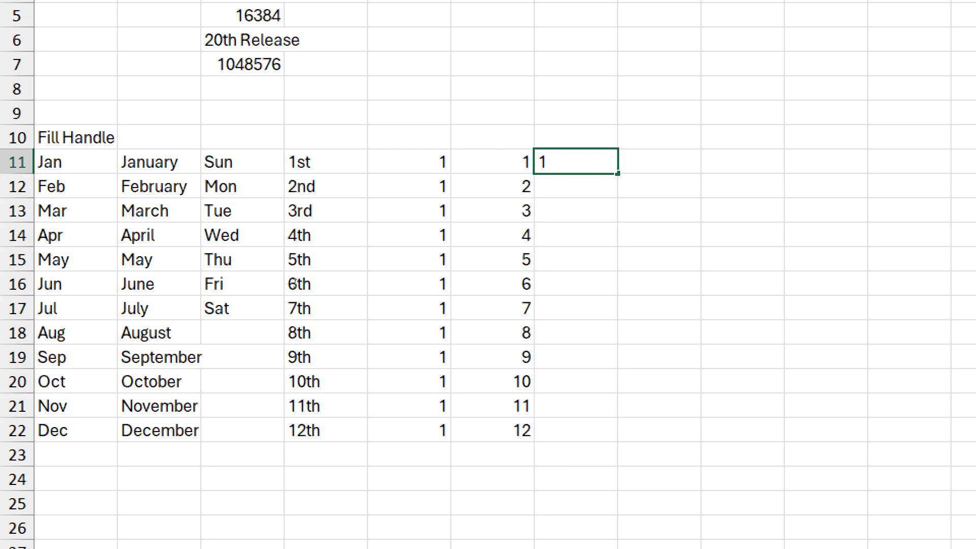
key("ctrl+Return")
left_click_drag(617, 173, 617, 413)
left_click_drag(307, 407, 309, 425)
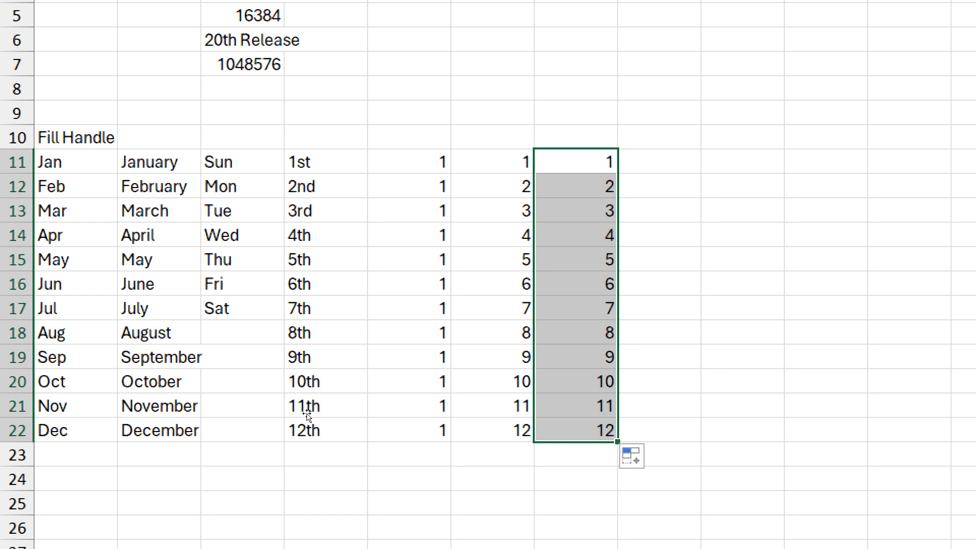
- Enter 1 in H11 and copy it down to H22
key("Right")
type("1")
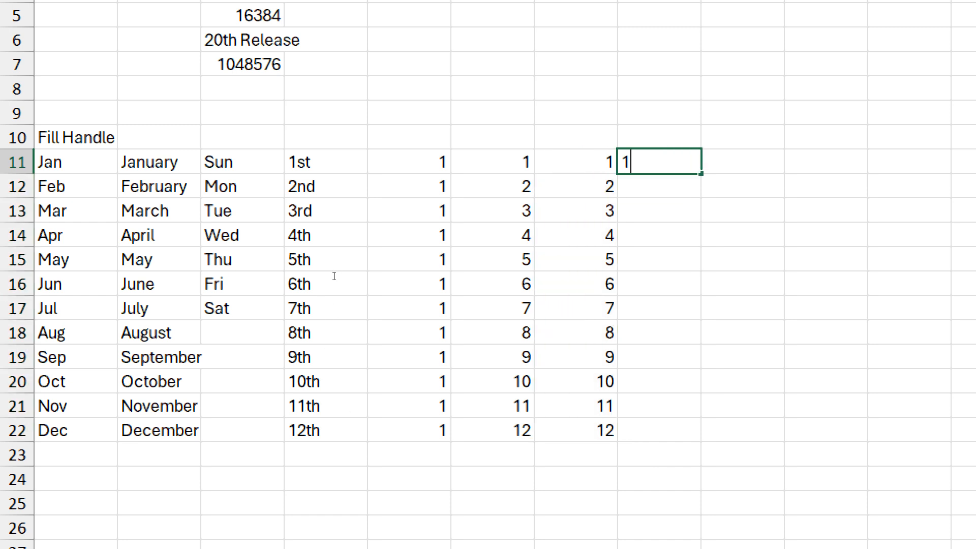
key("ctrl+Return")
left_click_drag(701, 174, 703, 447)
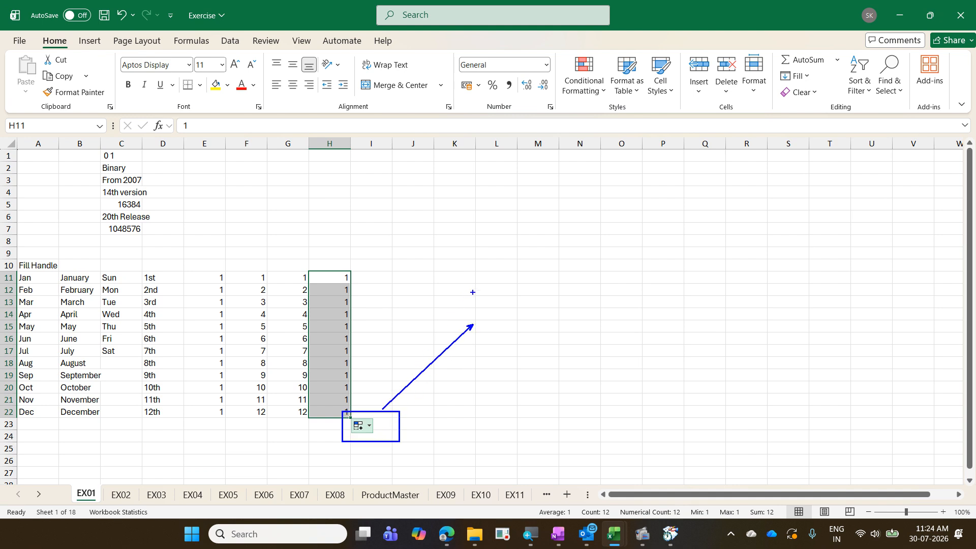
- Change H11:H22 from repeated 1s to 1–12 using Auto Fill Options > Fill Series
type("Sma")
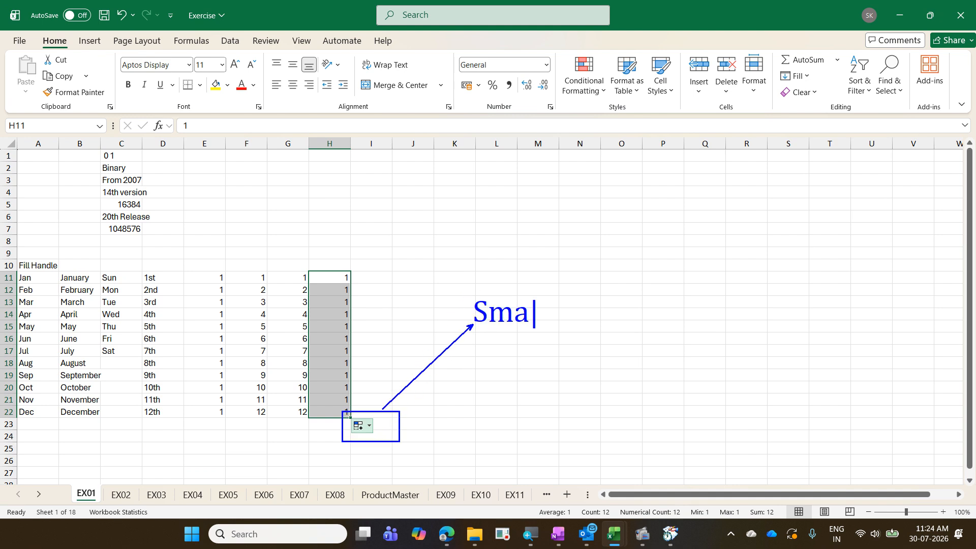
type("rt TAg")
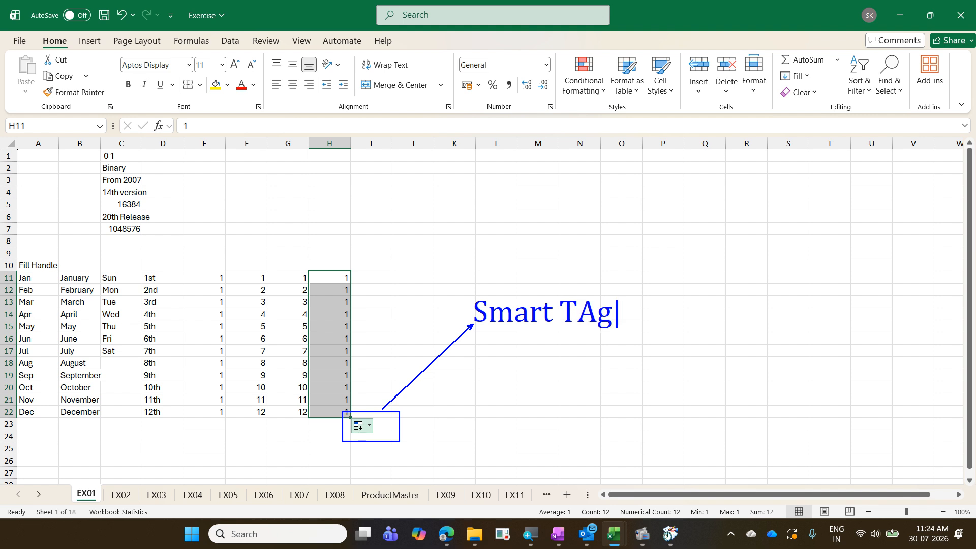
key("BackSpace")
key("BackSpace")
type("a")
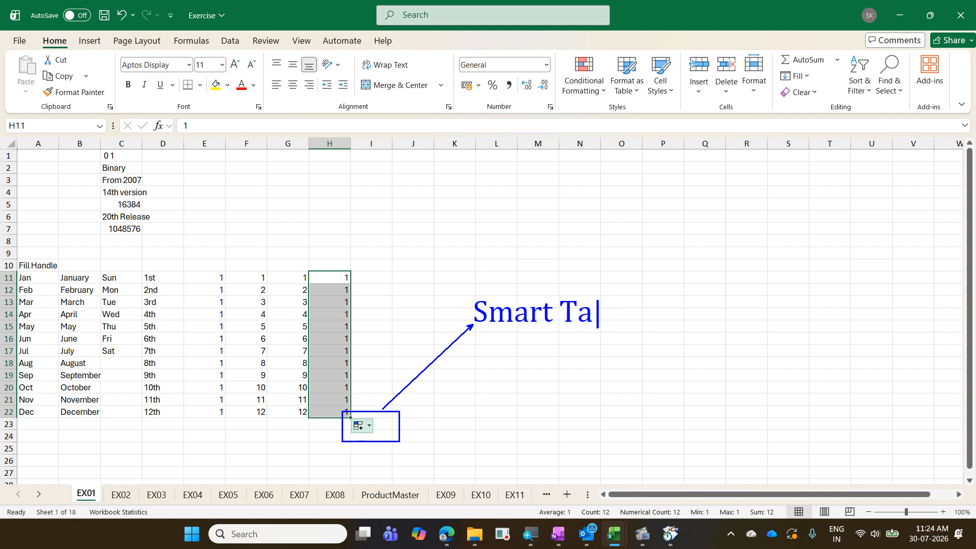
type("g")
key("Escape")
left_click(359, 425)
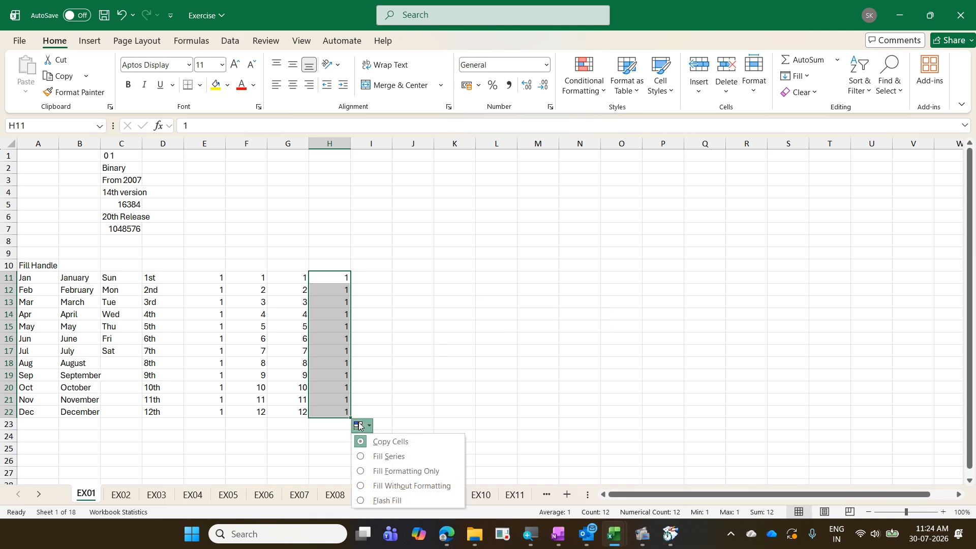
left_click(390, 456)
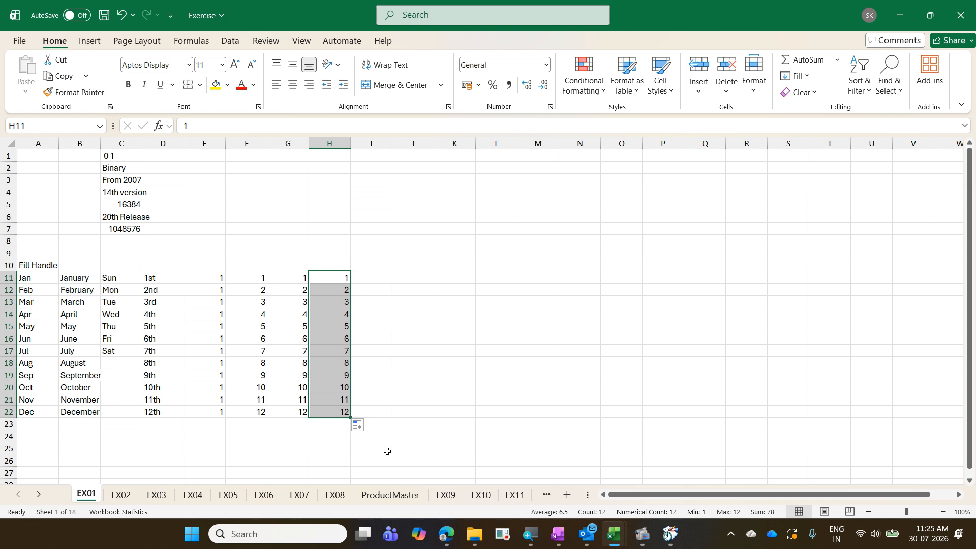
- Enter 1 in I11, test a fill-handle copy down column I, then undo it
key("Right")
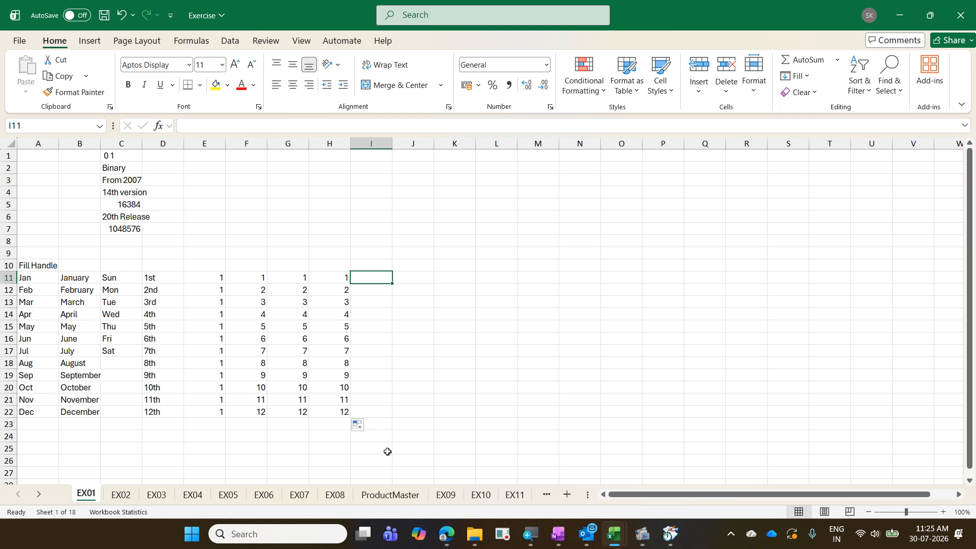
type("1")
key("ctrl+Return")
left_click_drag(392, 283, 408, 497)
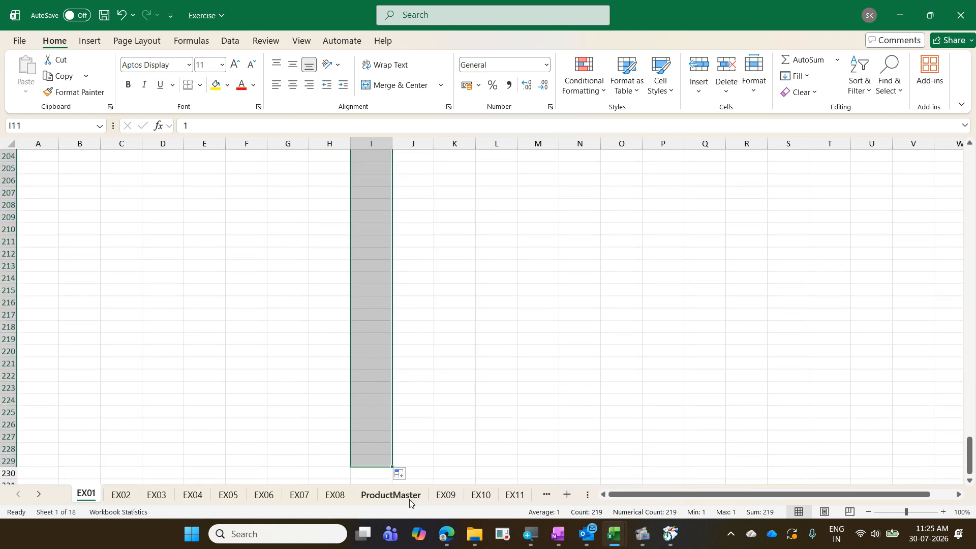
key("ctrl+z")
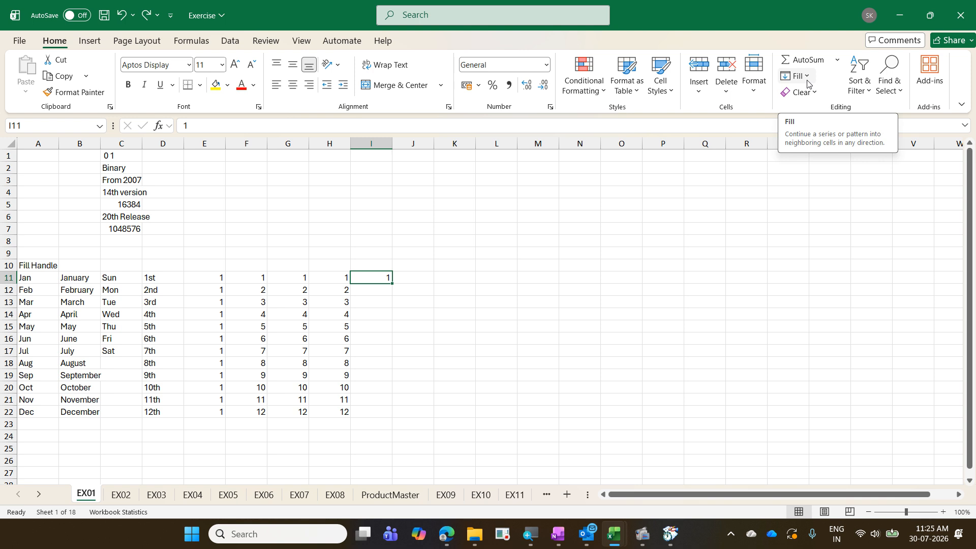
- Restore the workbook window to full screen and open Home > Fill > Series
left_click(929, 16)
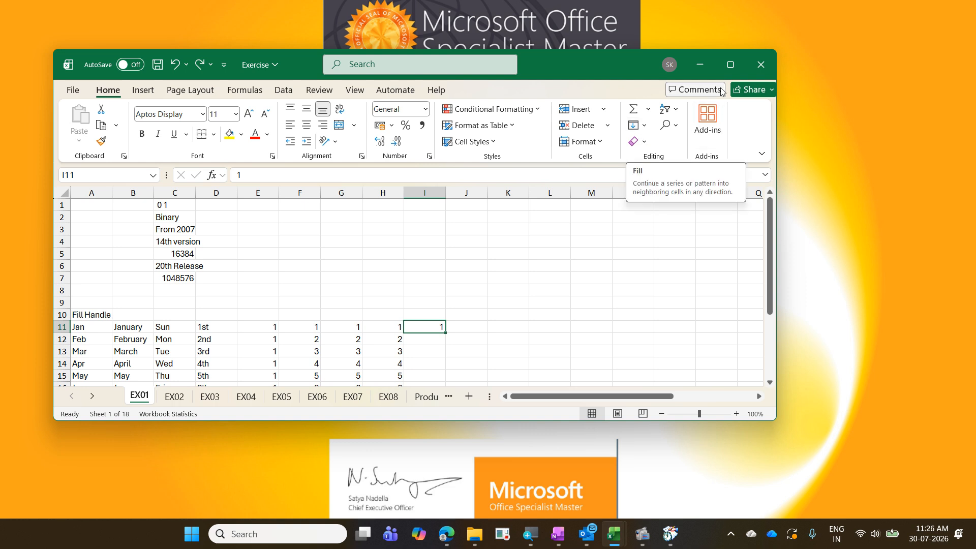
left_click(730, 64)
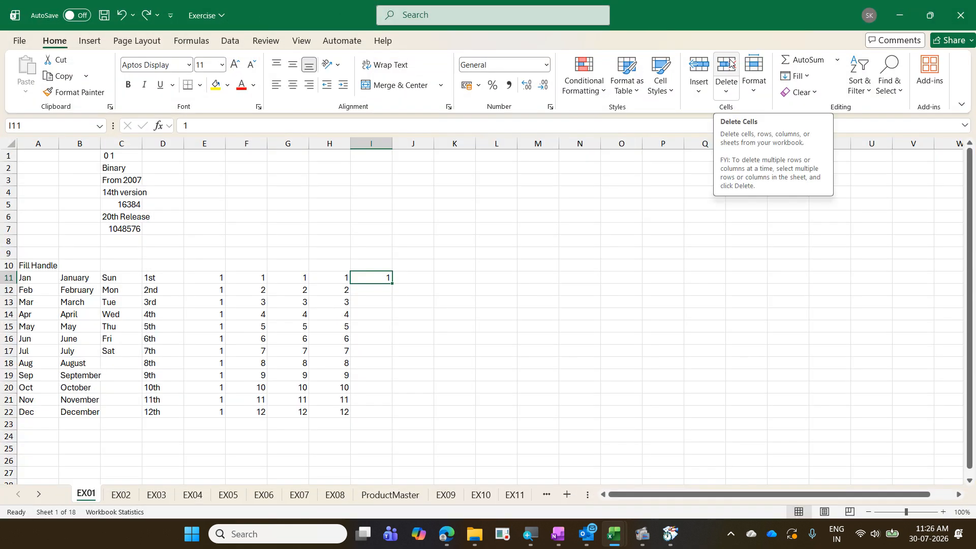
left_click(920, 19)
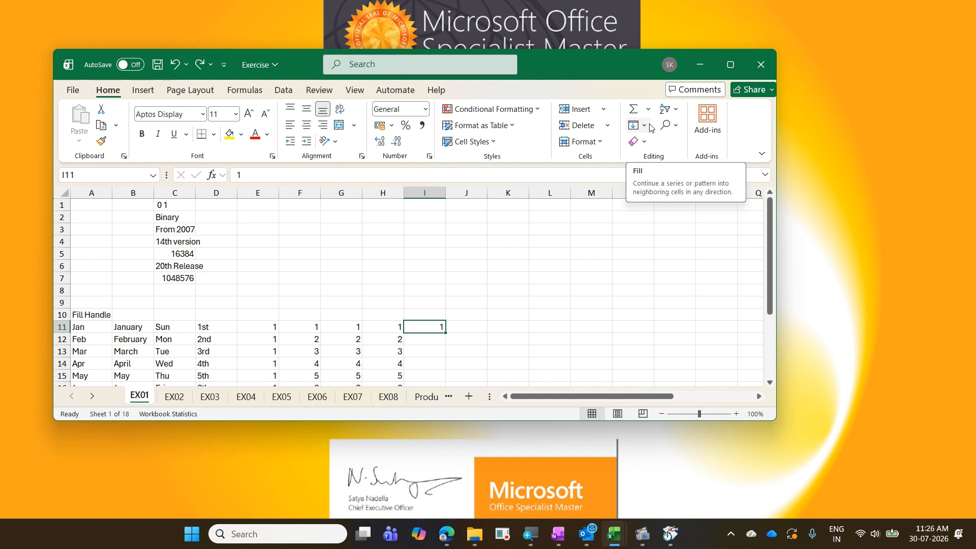
left_click(730, 65)
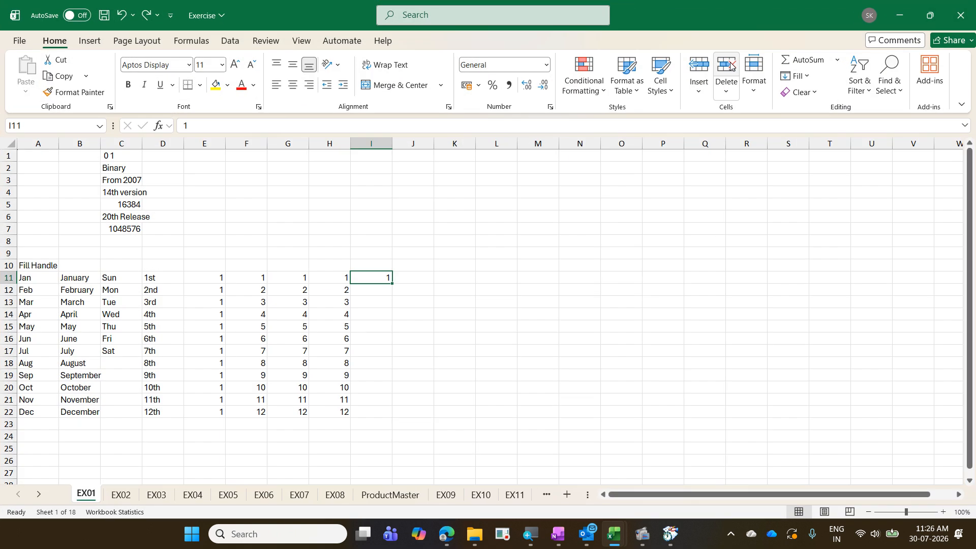
left_click(797, 77)
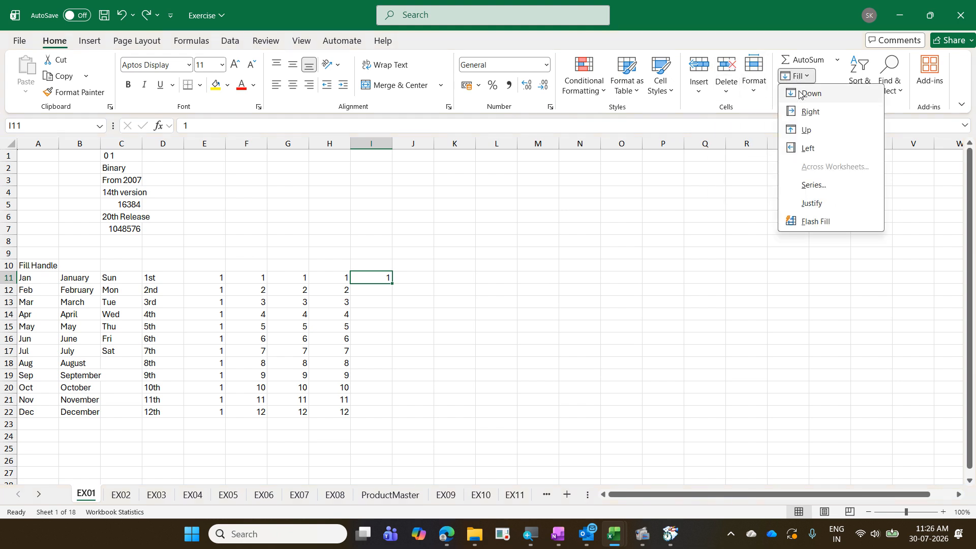
left_click(826, 183)
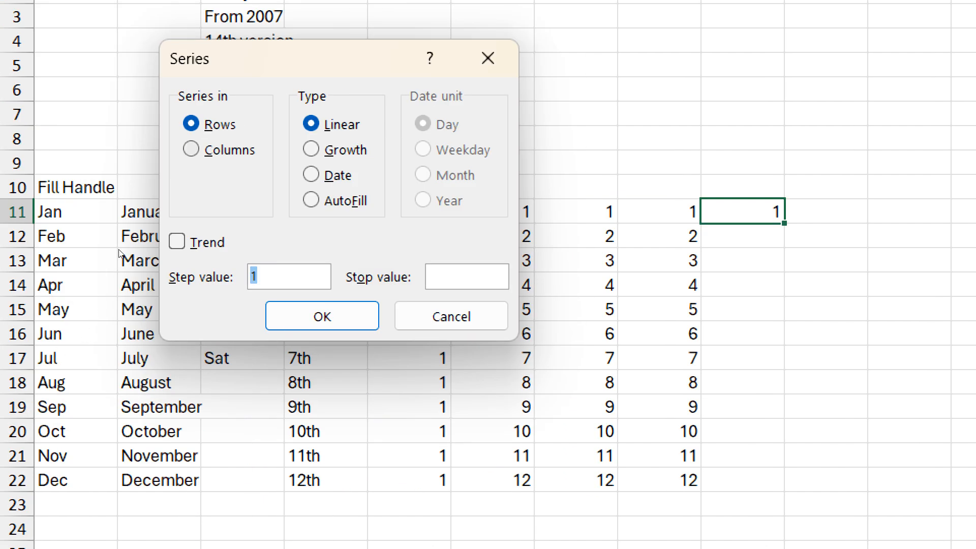
- Set the series to Columns with step 1 and stop value 5000, and apply it
key("alt+c")
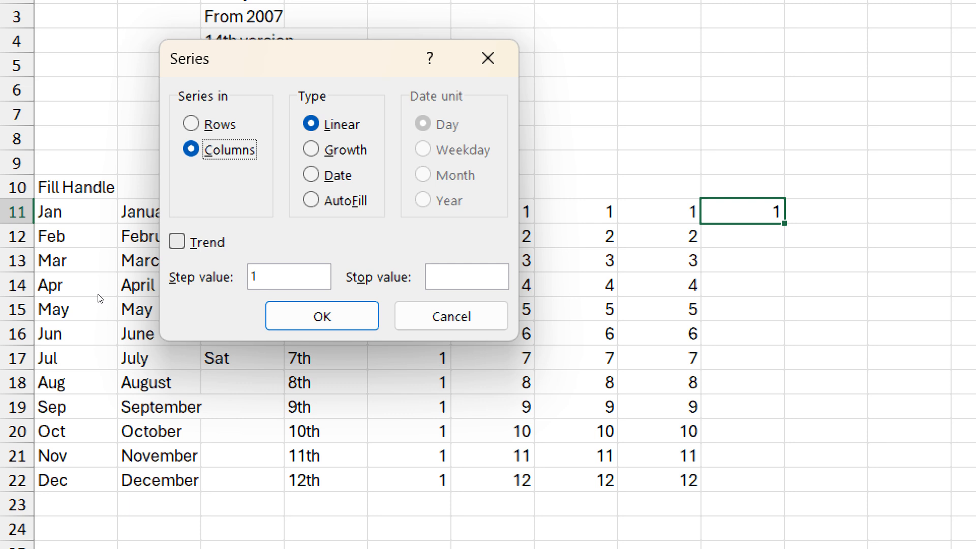
left_click(289, 276)
key("Tab")
type("5000")
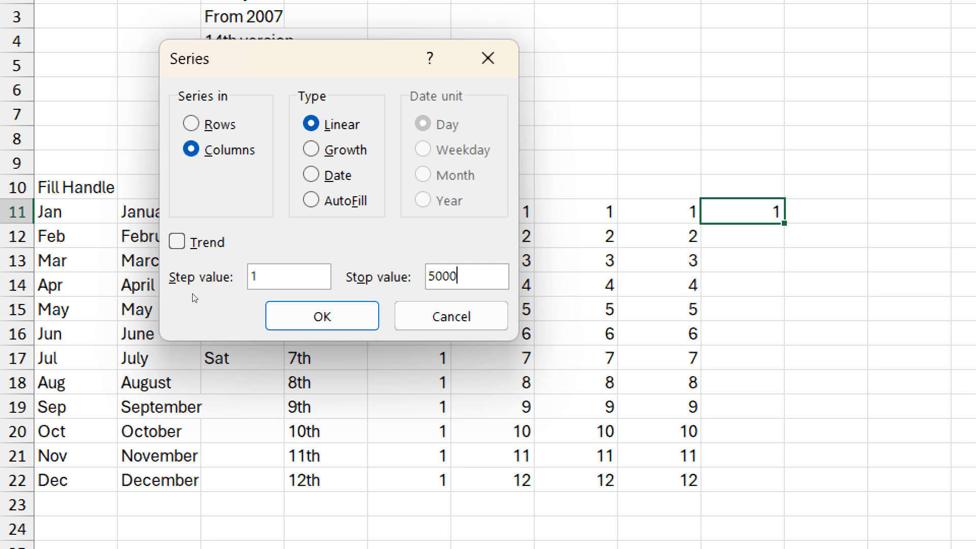
key("Return")
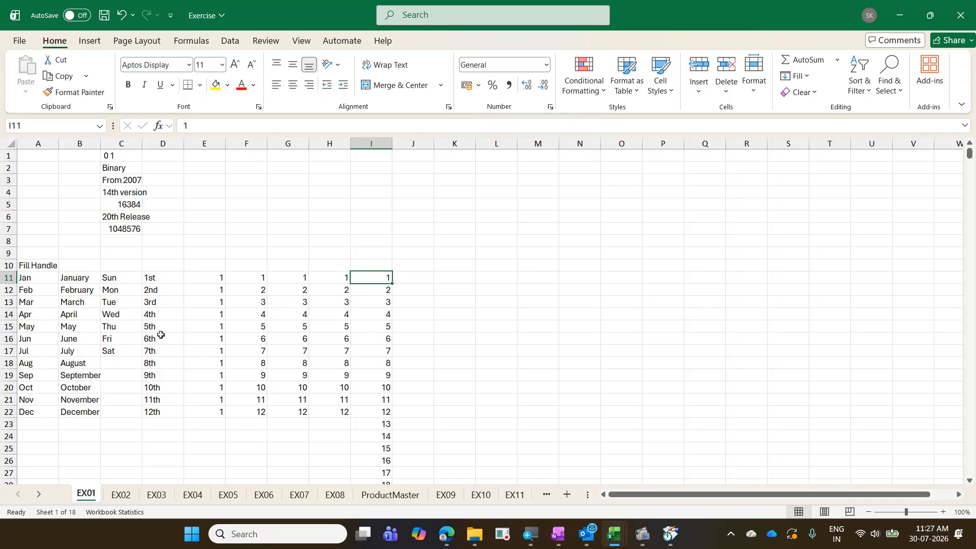
- Jump repeatedly between I11 and I5010 with Ctrl+Up/Down, then undo the 1–5000 fill
key("ctrl+Down")
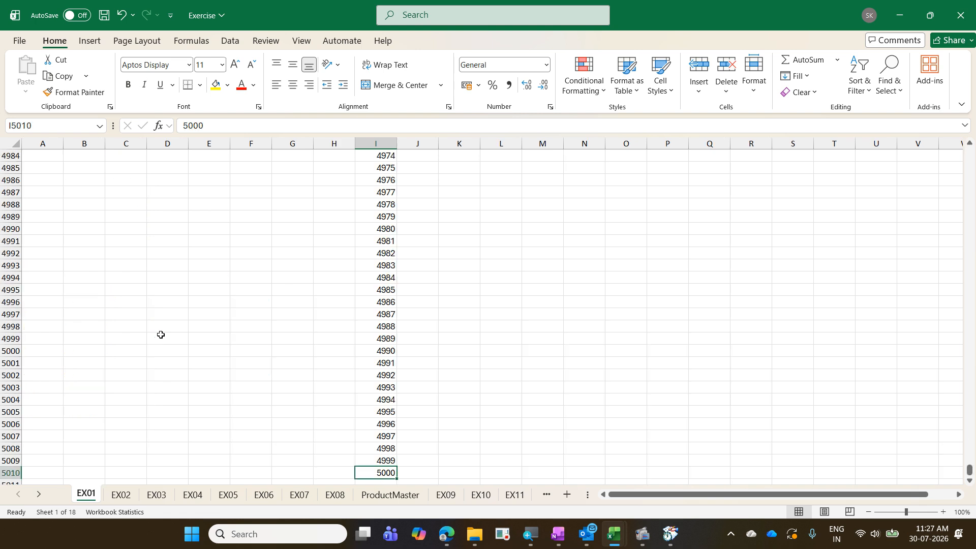
key("ctrl+Up")
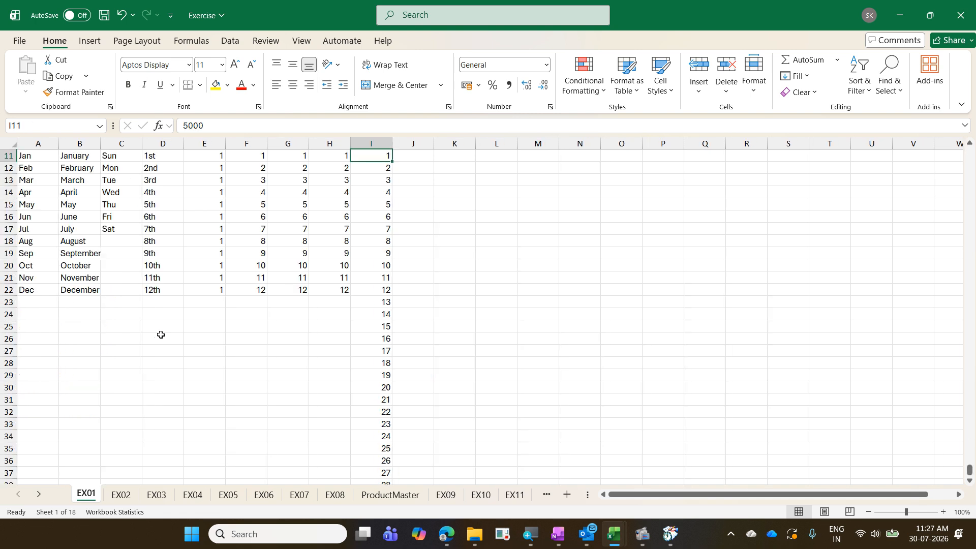
key("ctrl+Down")
key("ctrl+Up")
key("ctrl+Down")
key("ctrl+Up")
key("ctrl+Down")
key("ctrl+Up")
key("ctrl+Down")
key("ctrl+Up")
key("ctrl+Down")
key("ctrl+Up")
key("ctrl+Down")
key("ctrl+Up")
key("ctrl+z")
scroll(161, 334, "up", 3)
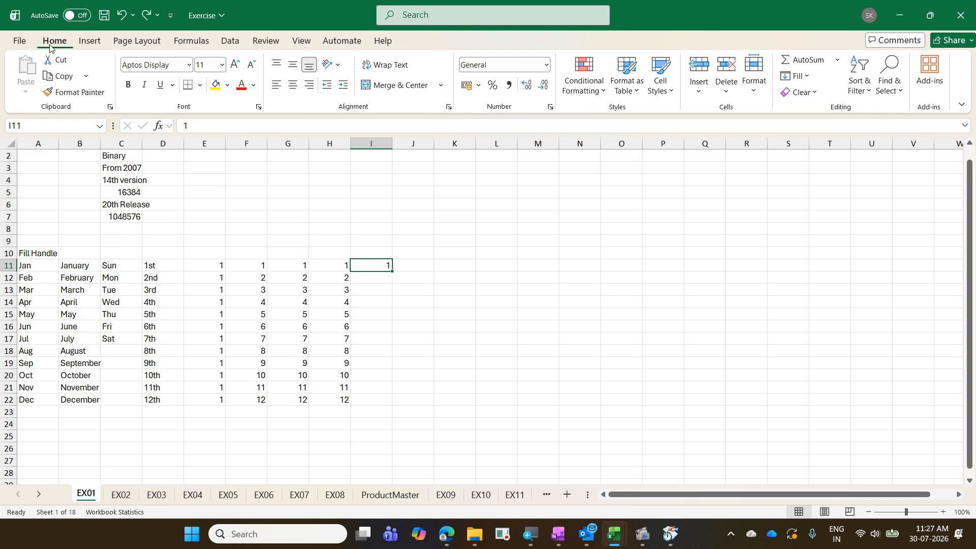
- Refill column I via Fill > Series with Columns, step 1 and stop value 5000
left_click(796, 76)
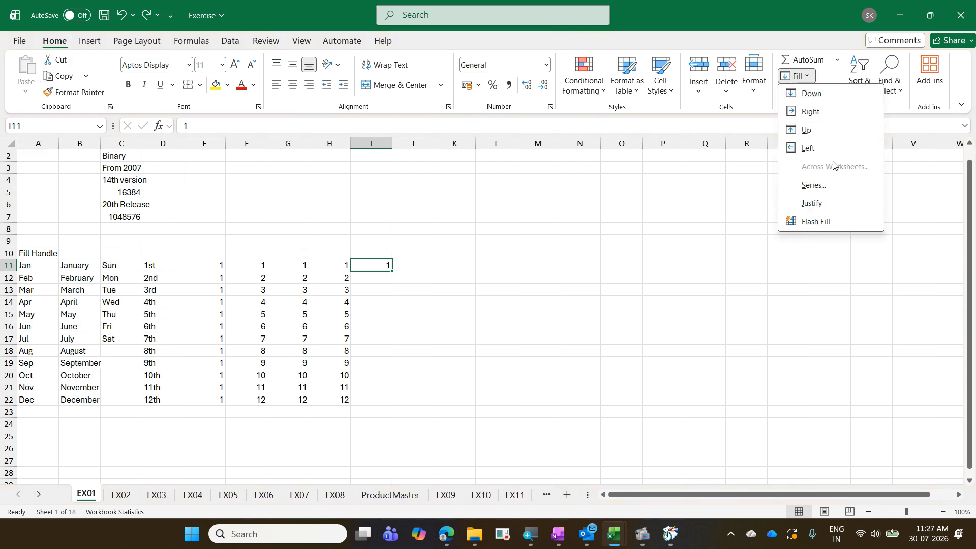
left_click(834, 184)
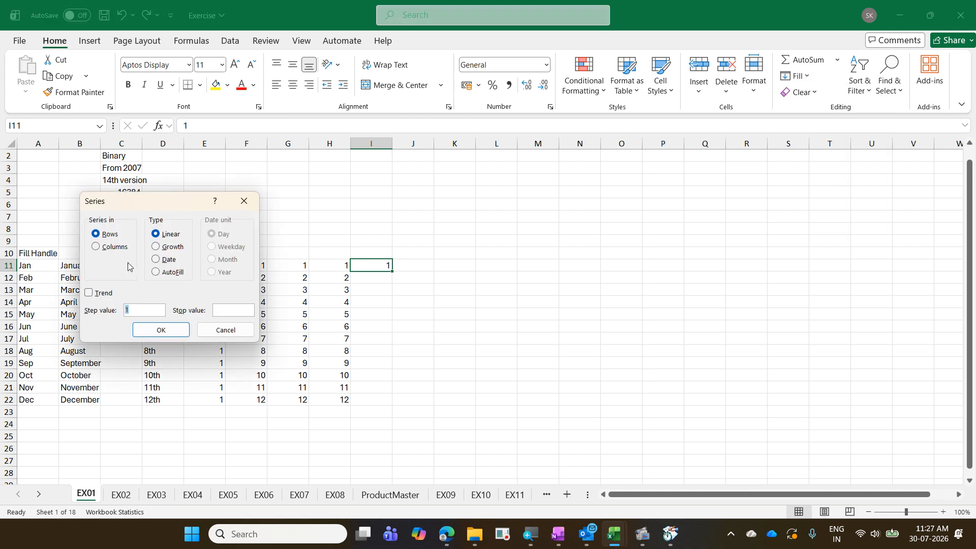
left_click(112, 247)
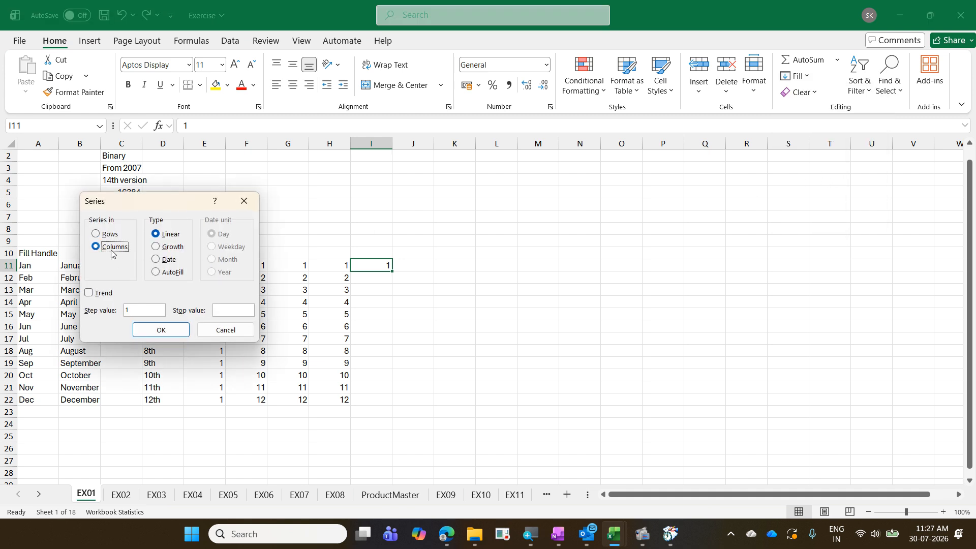
left_click(138, 312)
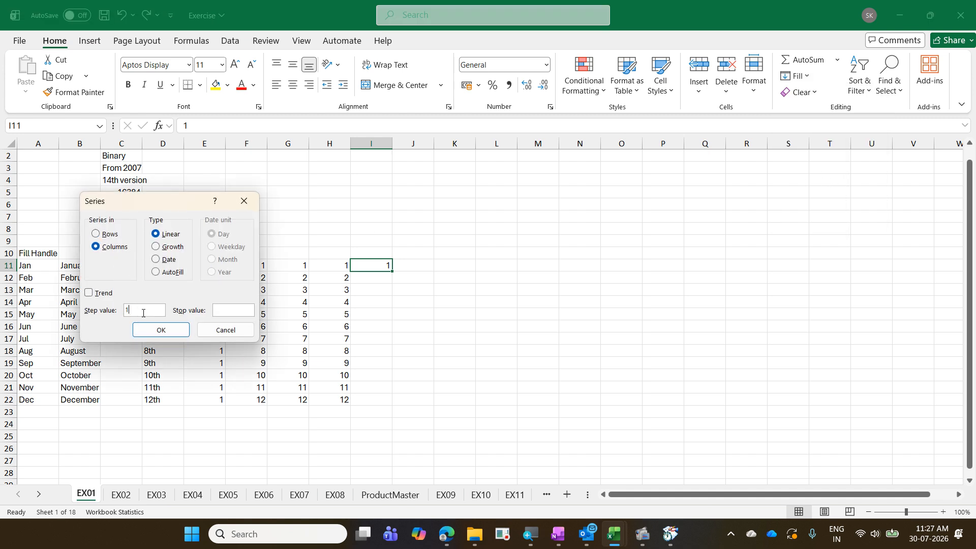
left_click(222, 314)
type("5000")
key("Return")
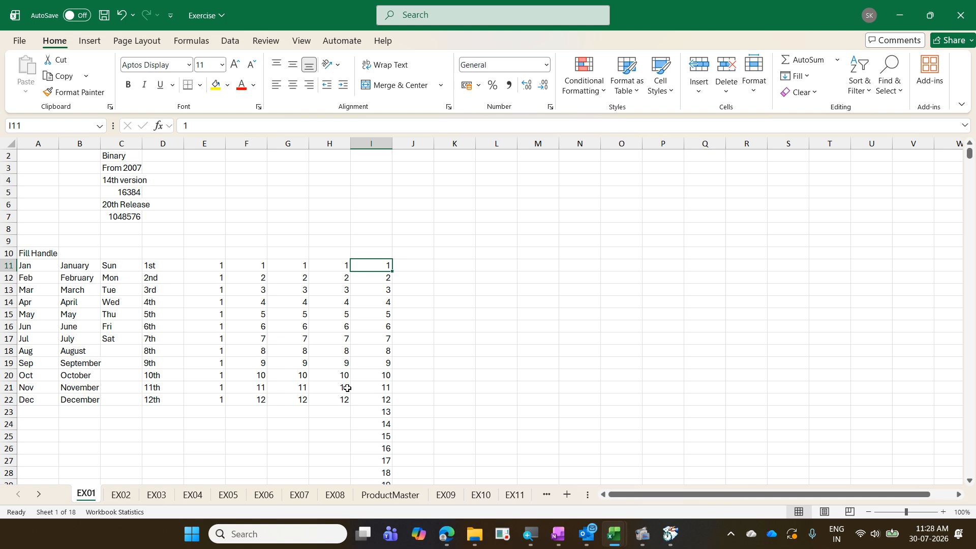
- Select I11:I5010 with Ctrl+Shift+Down, then reselect it upward from I5010
key("ctrl+Down")
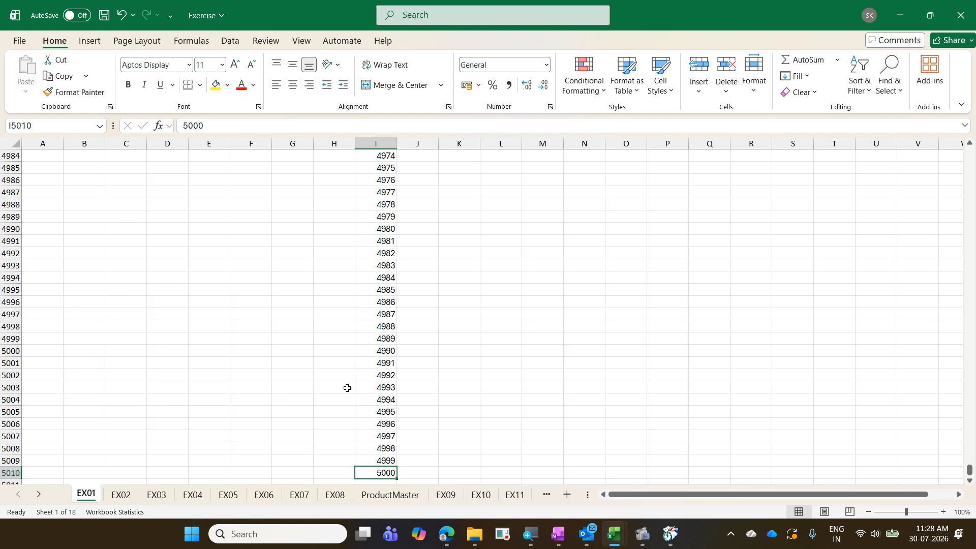
key("ctrl+Up")
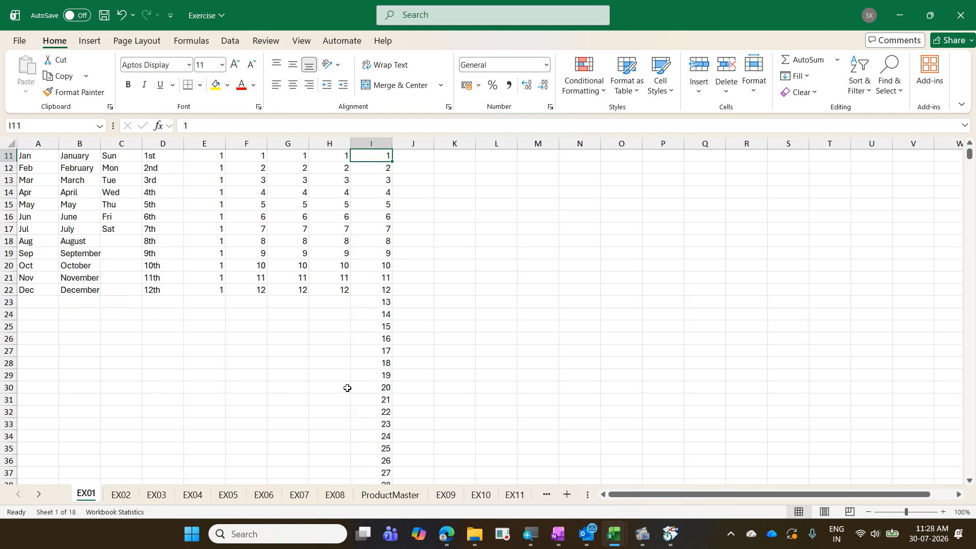
scroll(347, 388, "up", 3)
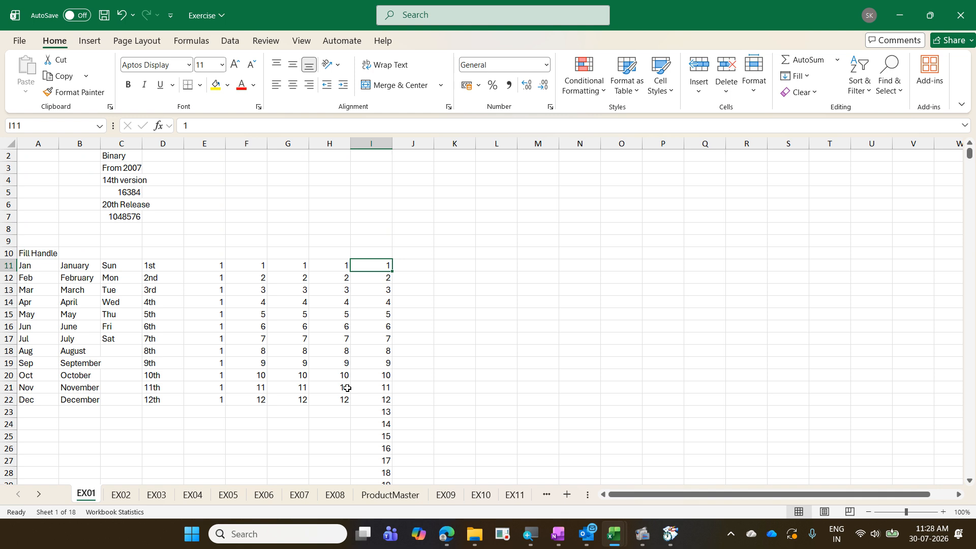
key("ctrl+shift+Down")
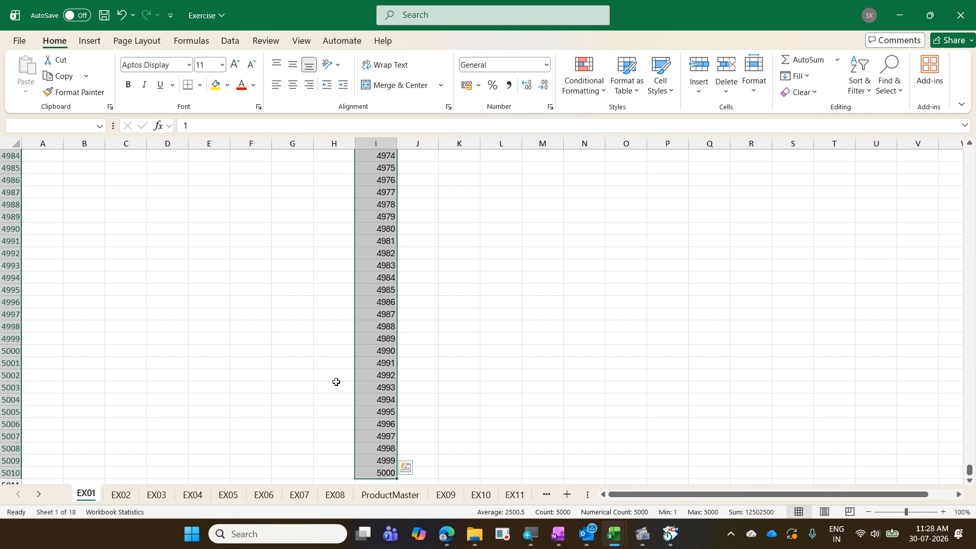
left_click(374, 474)
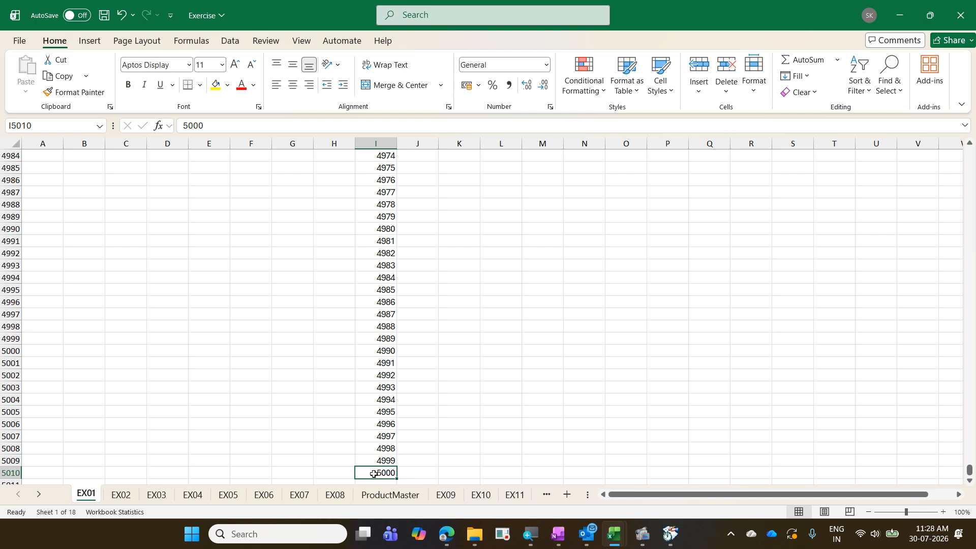
key("ctrl+shift+Up")
- Select I11:I5010 again and Ctrl+click to drop I4990 from the selection
scroll(372, 470, "up", 2)
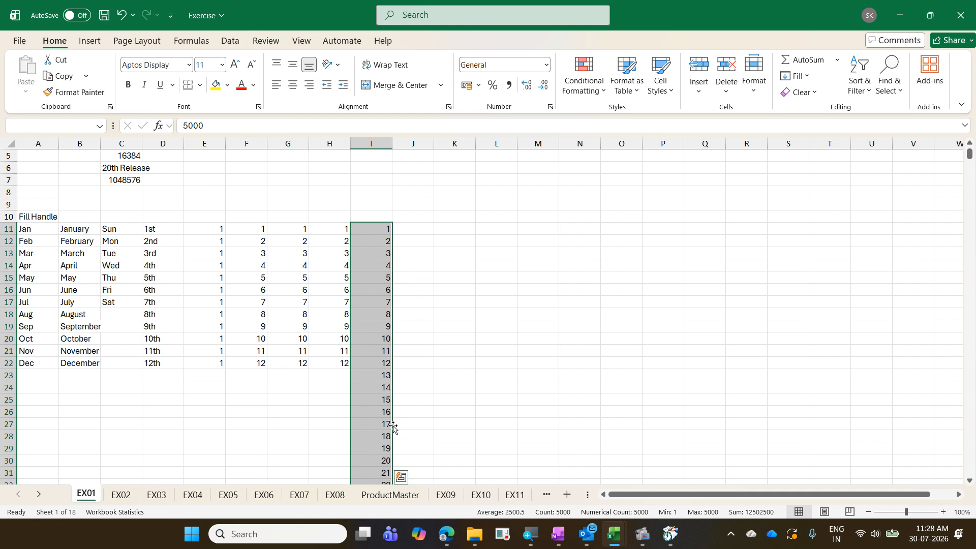
left_click(379, 232)
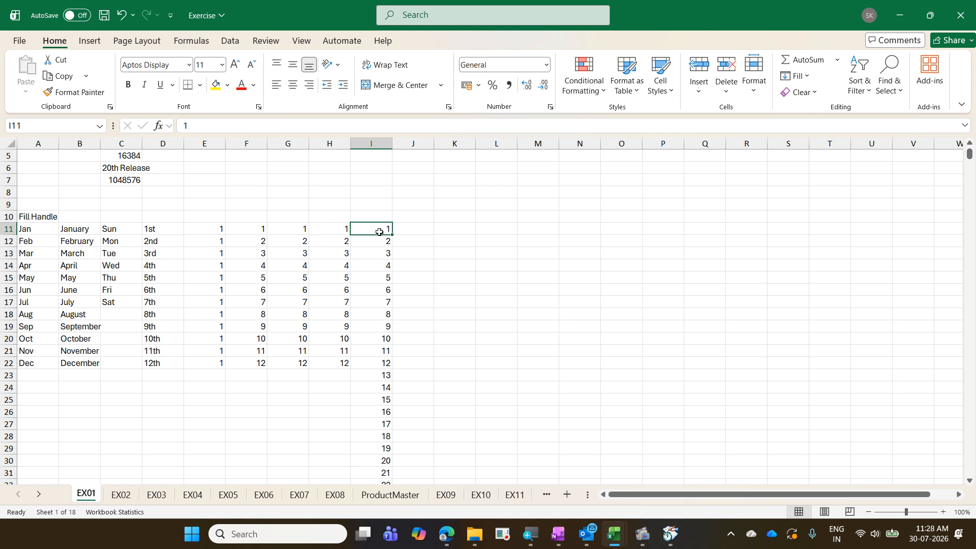
key("ctrl+Down")
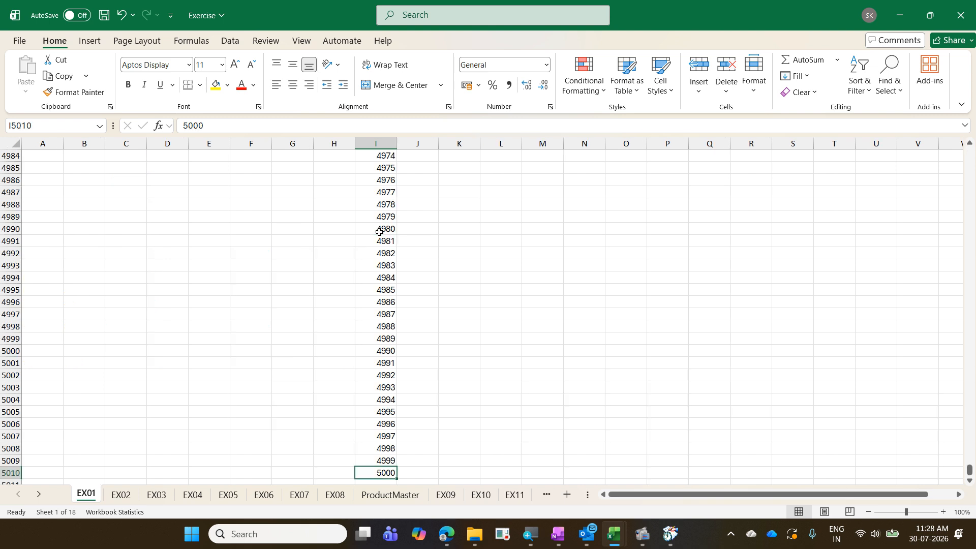
key("ctrl+Up")
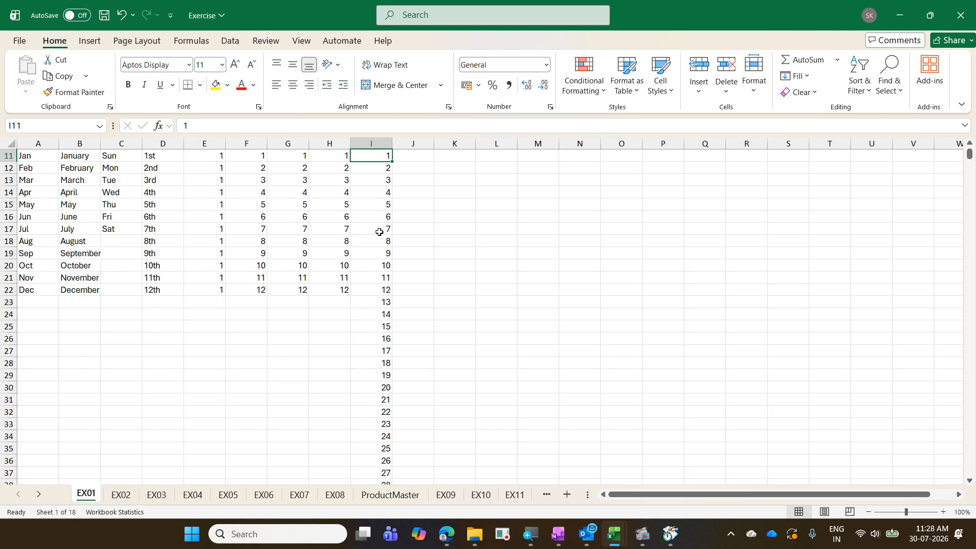
key("ctrl+shift+Down")
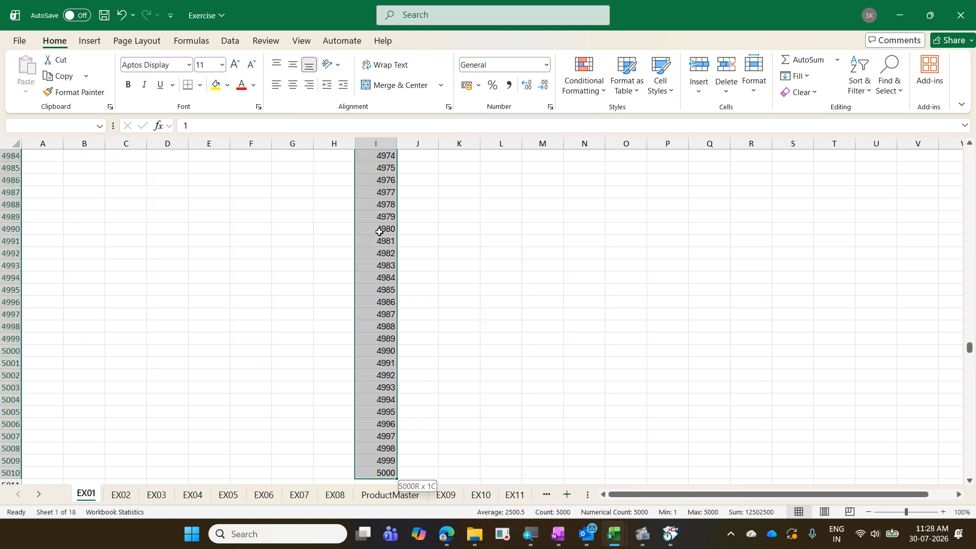
left_click(379, 232, "ctrl")
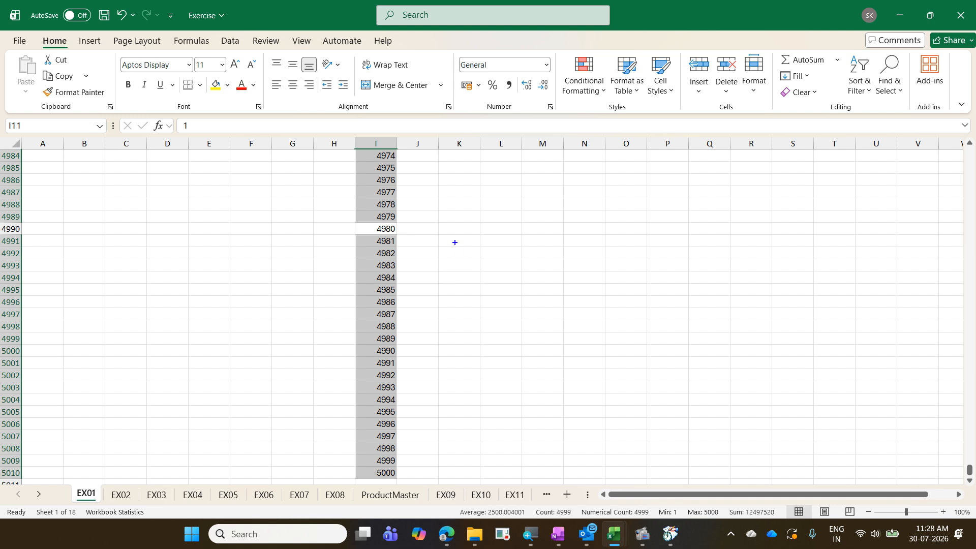
type("tCtr")
type("l .")
key("Escape")
key("shift+Return")
key("ctrl+period")
key("ctrl+period")
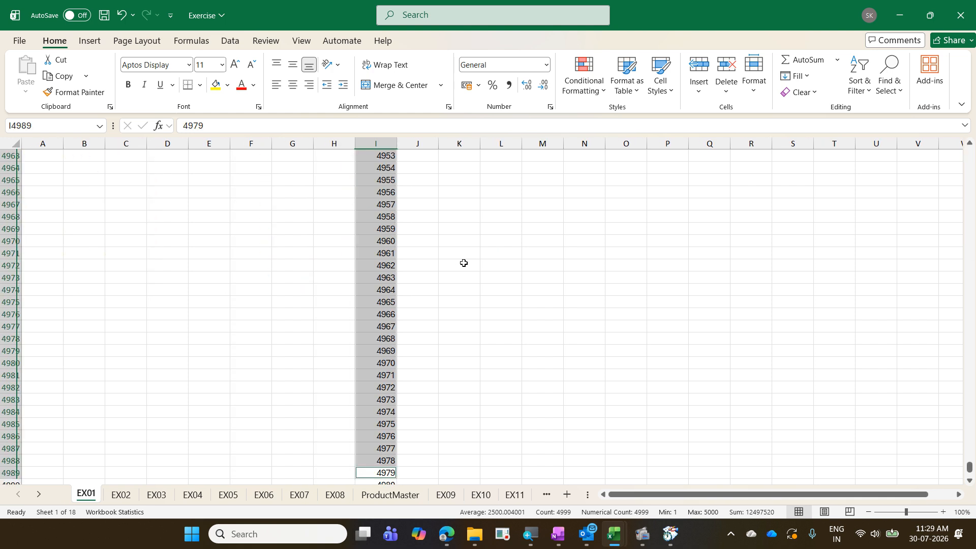
key("ctrl+period")
key("ctrl+period")
key("ctrl+period")
key("ctrl+period")
key("ctrl+period")
key("ctrl+period")
key("ctrl+period")
key("ctrl+period")
key("ctrl+period")
key("ctrl+period")
key("ctrl+period")
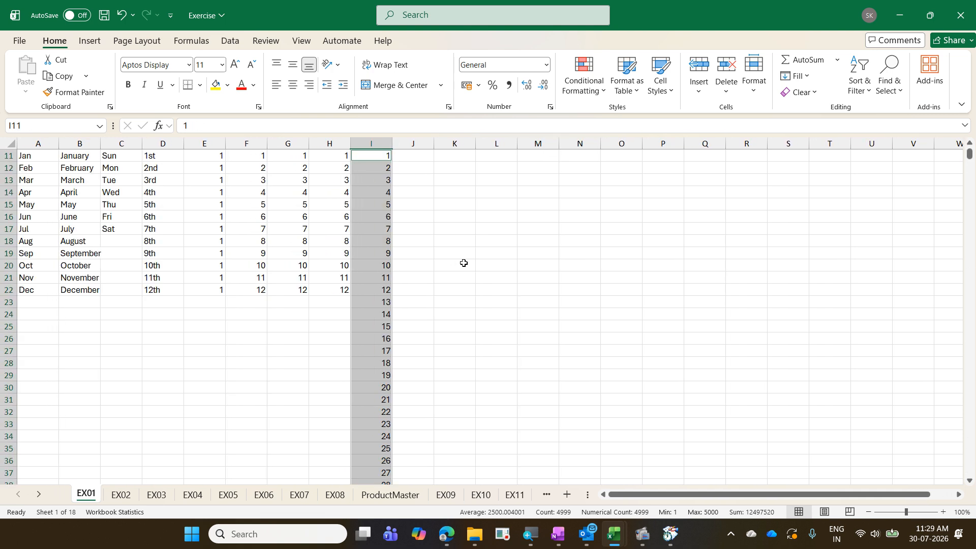
key("ctrl+period")
key("ctrl+period")
key("ctrl+period")
key("ctrl+period")
key("ctrl+period")
key("ctrl+period")
key("ctrl+period")
key("ctrl+period")
key("Up")
key("Down")
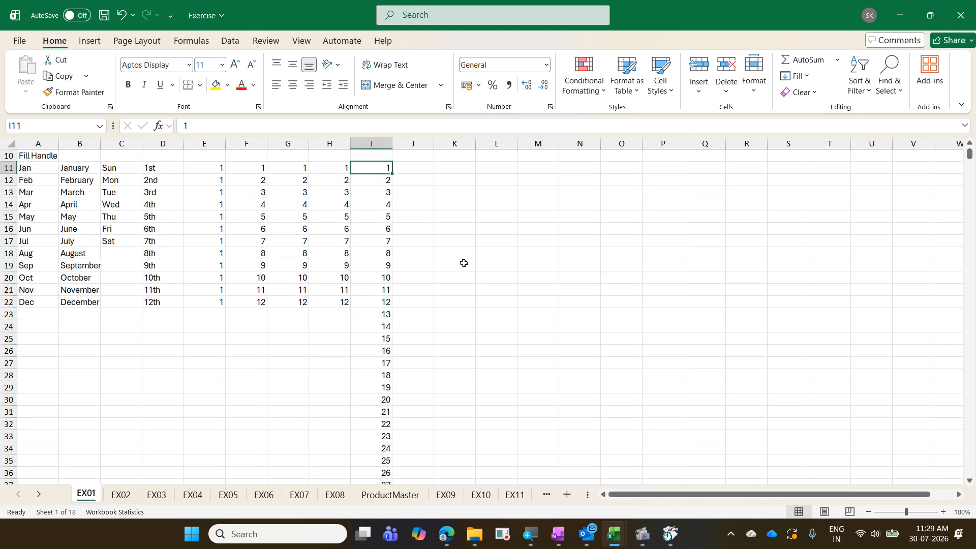
key("ctrl+shift+Down")
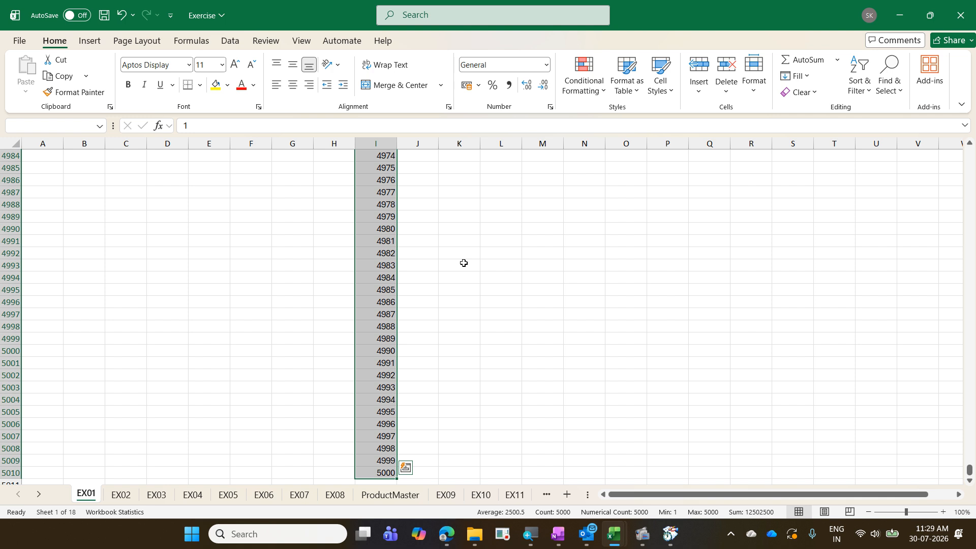
key("ctrl+period")
key("ctrl+period")
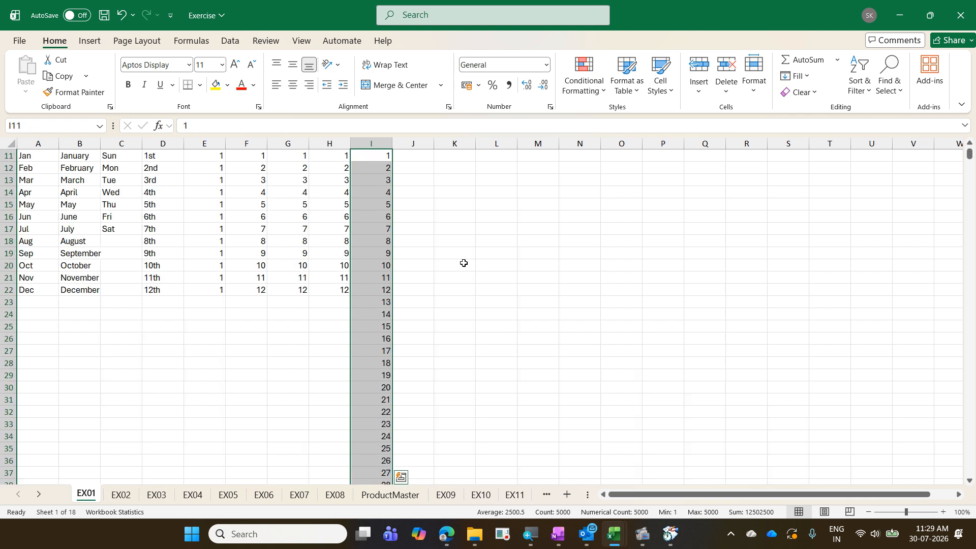
key("ctrl+period")
key("ctrl+period")
key("ctrl+period")
key("ctrl+period")
key("Up")
key("Up")
key("Up")
key("Up")
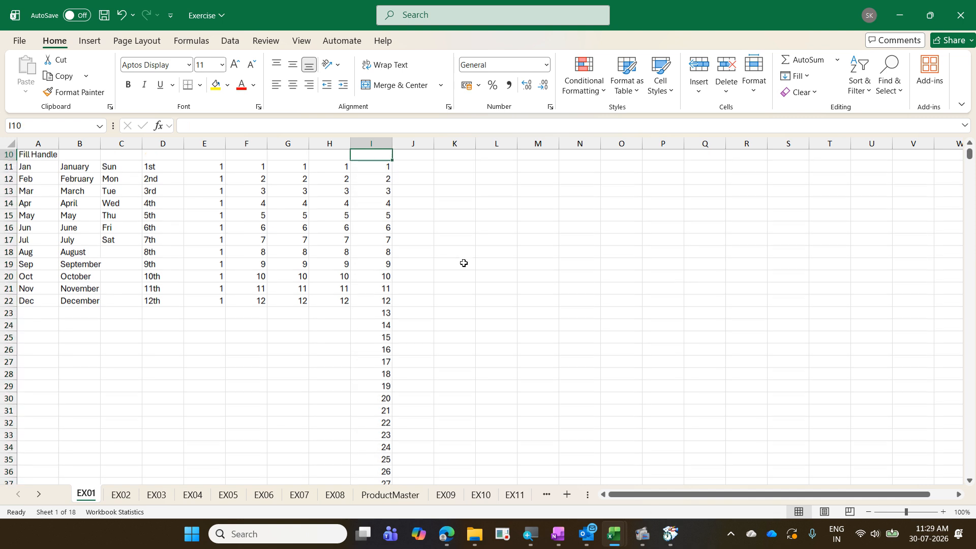
- Enter 500 in J11 beside the column I series, then bring the Exercise - Copy window forward
key("Down")
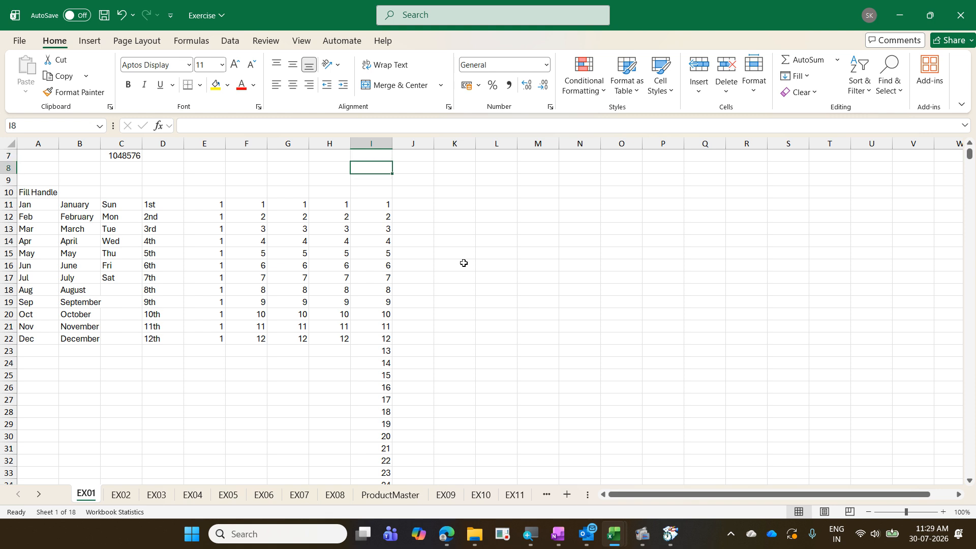
key("Down")
key("Down")
key("Down")
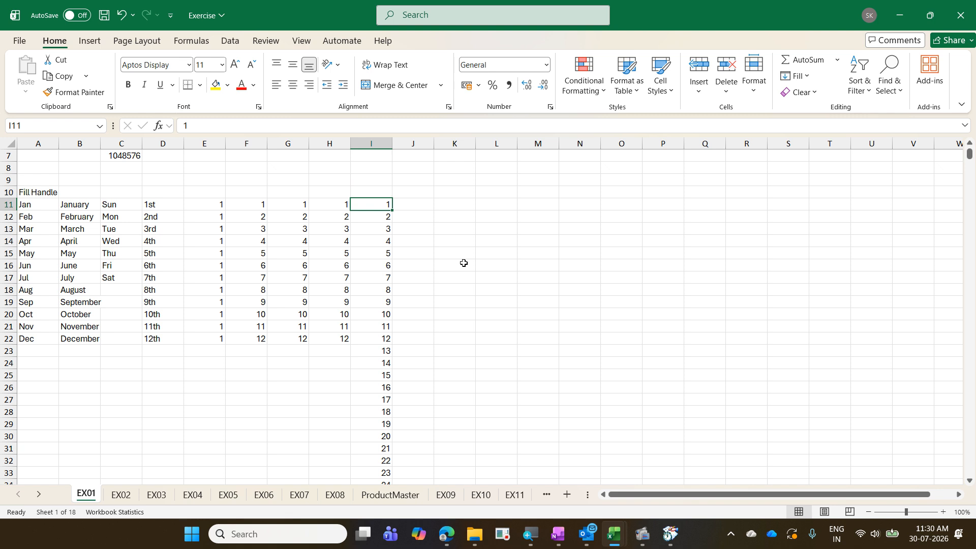
key("Right")
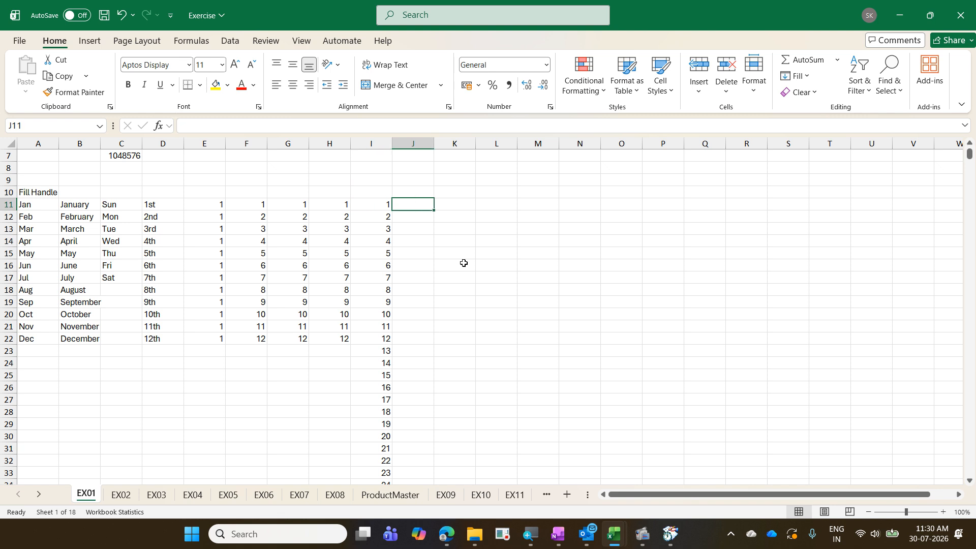
key("ctrl+n")
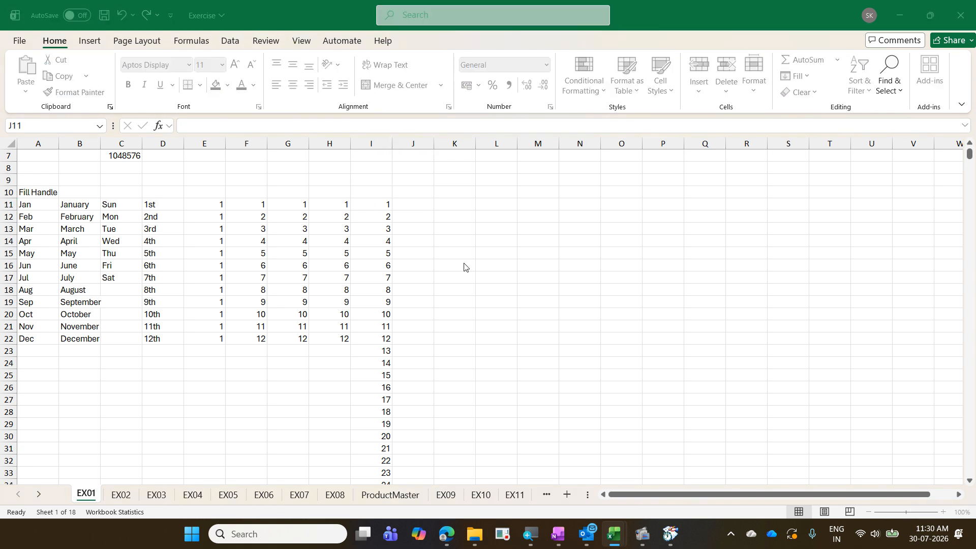
key("alt+Tab")
type("500")
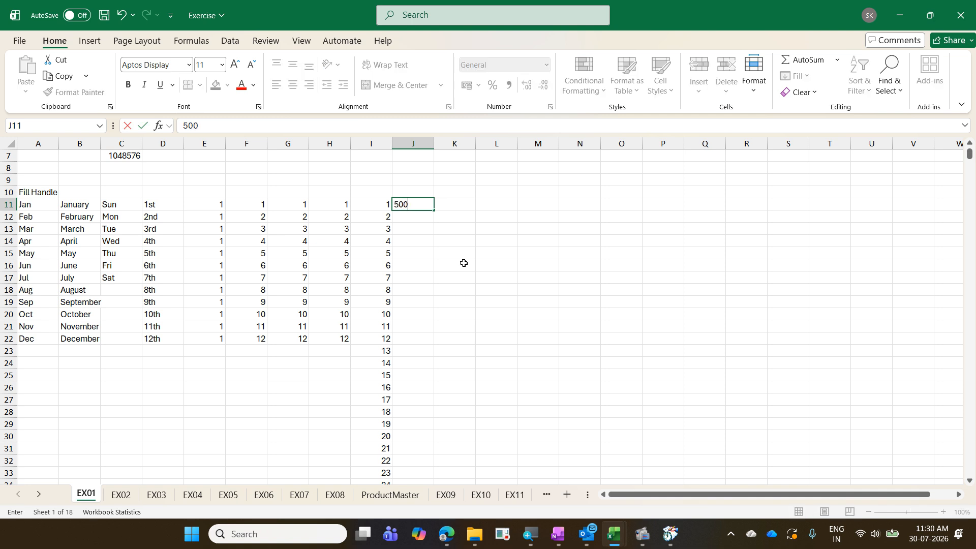
key("Return")
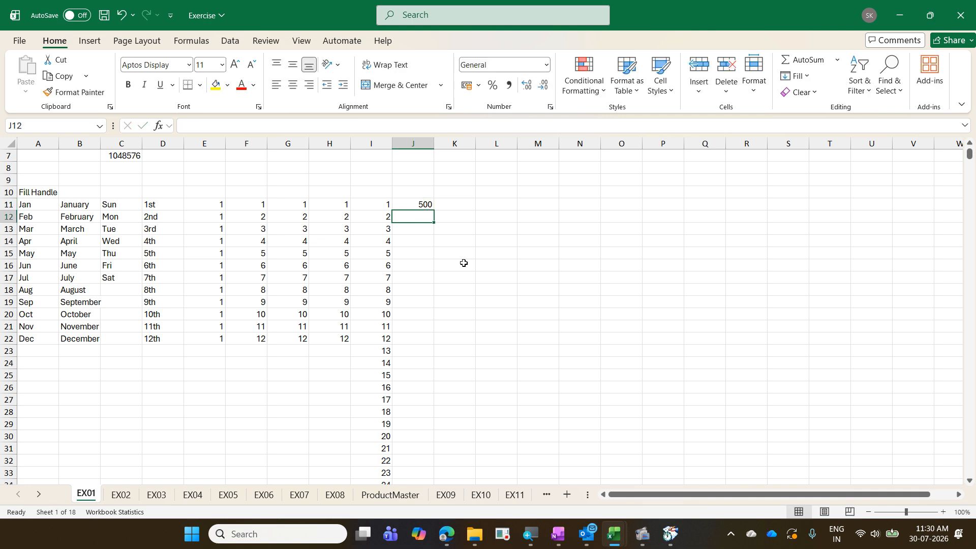
mouse_move(613, 538)
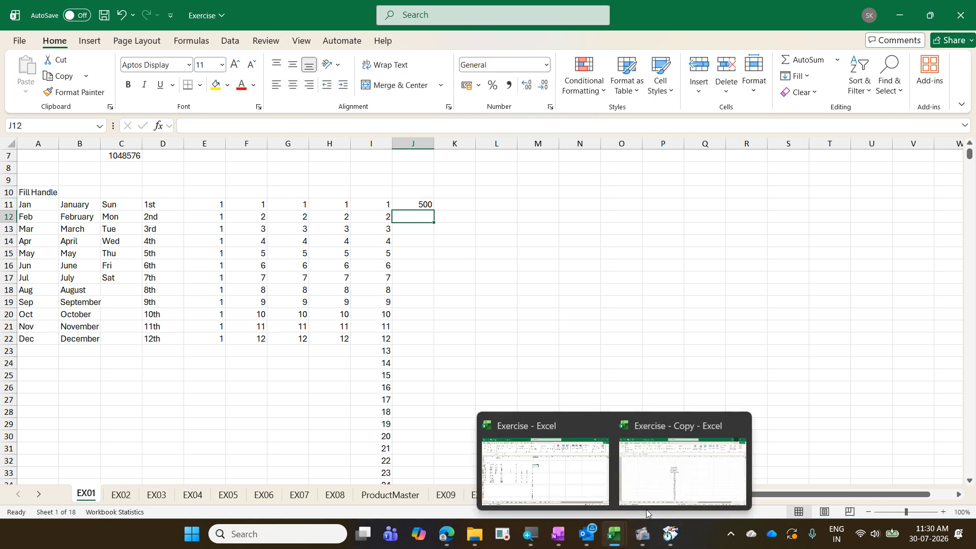
left_click(649, 491)
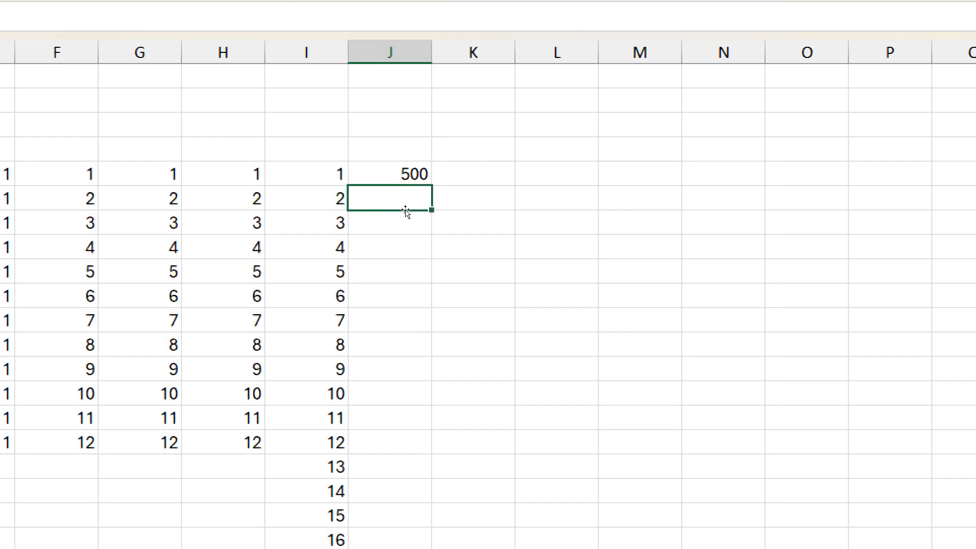
- Select the 500 in J11 and open the Fill list showing Down, Right, Up, Left and Series
key("Up")
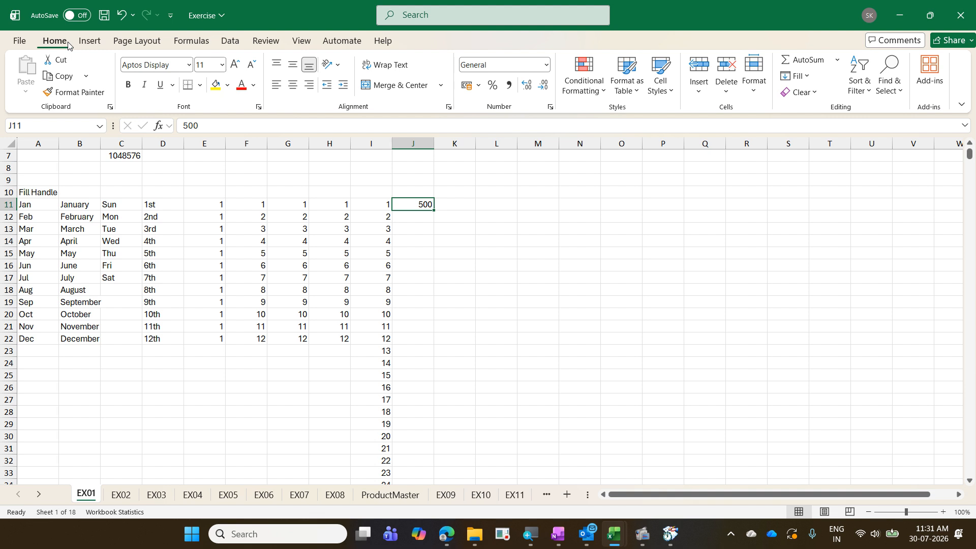
left_click(381, 205)
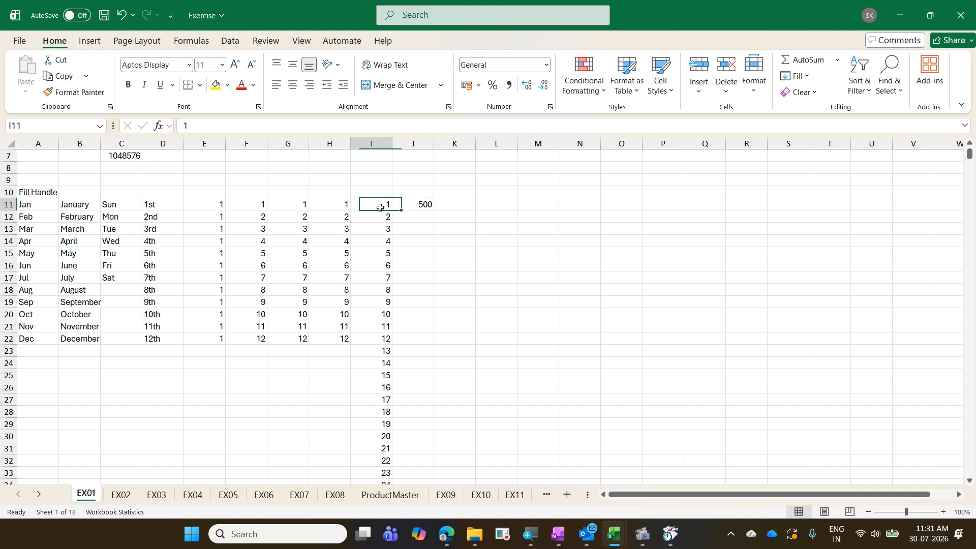
left_click(380, 215)
left_click(381, 229)
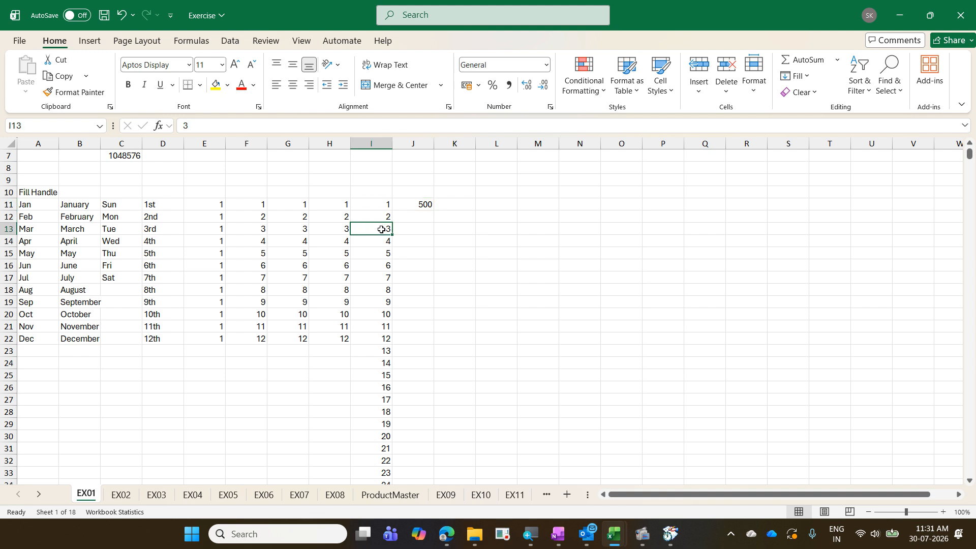
left_click(429, 203)
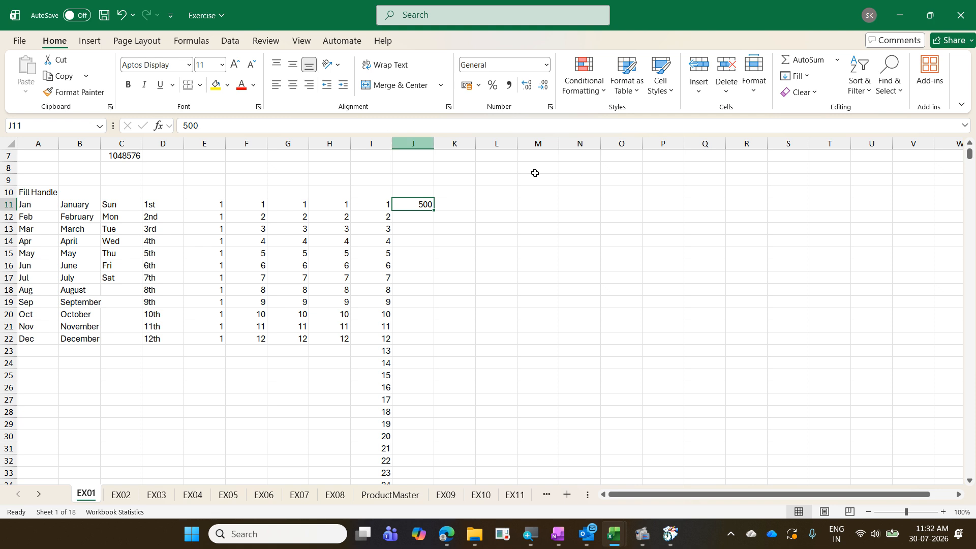
left_click(808, 78)
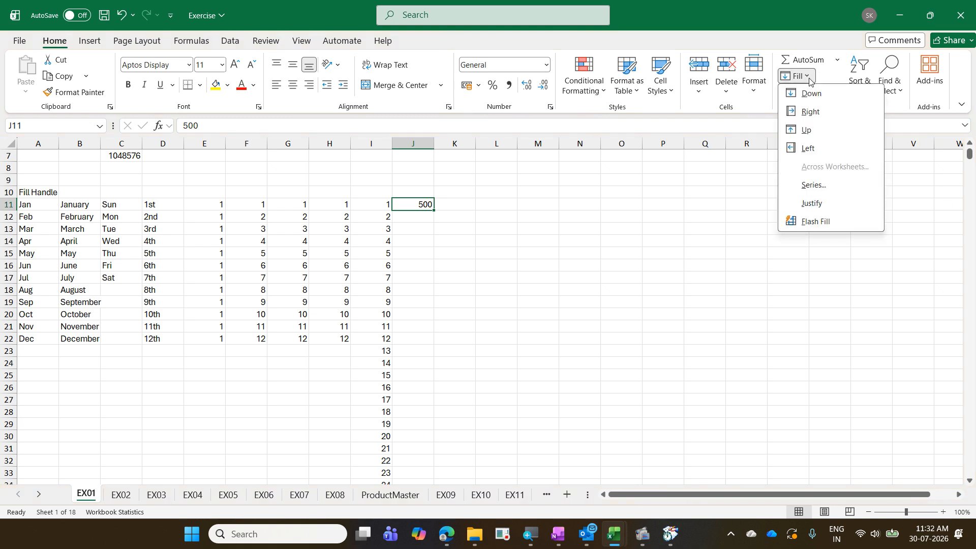
- Fill a Columns series down J from 500 with step 15 and stop value 5990, then check its end
left_click(840, 188)
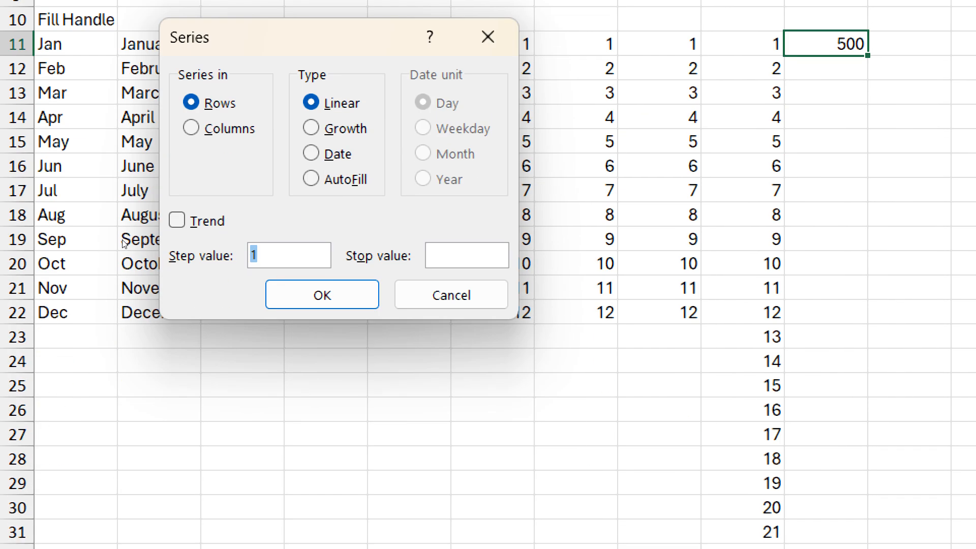
key("alt+c")
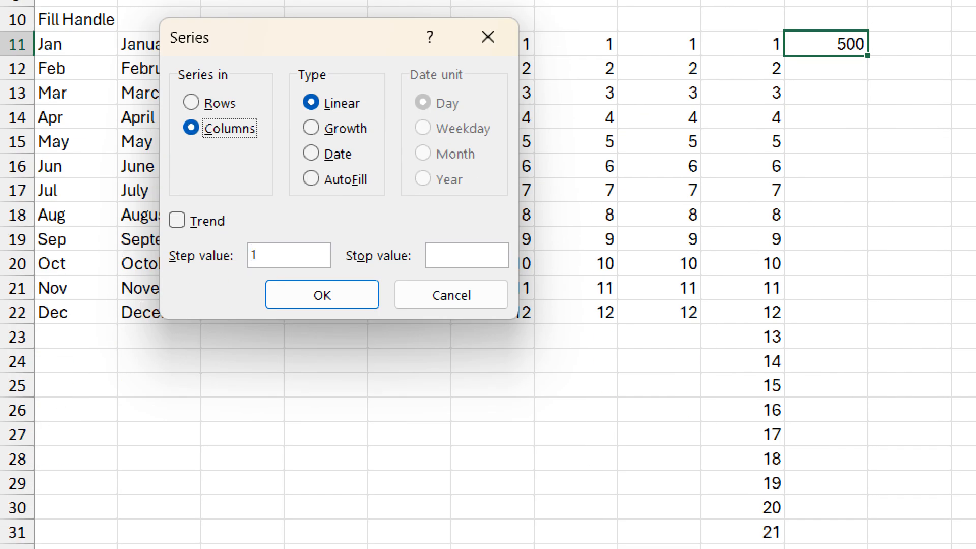
key("alt+s")
type("5")
key("alt+p")
type("5990")
key("Return")
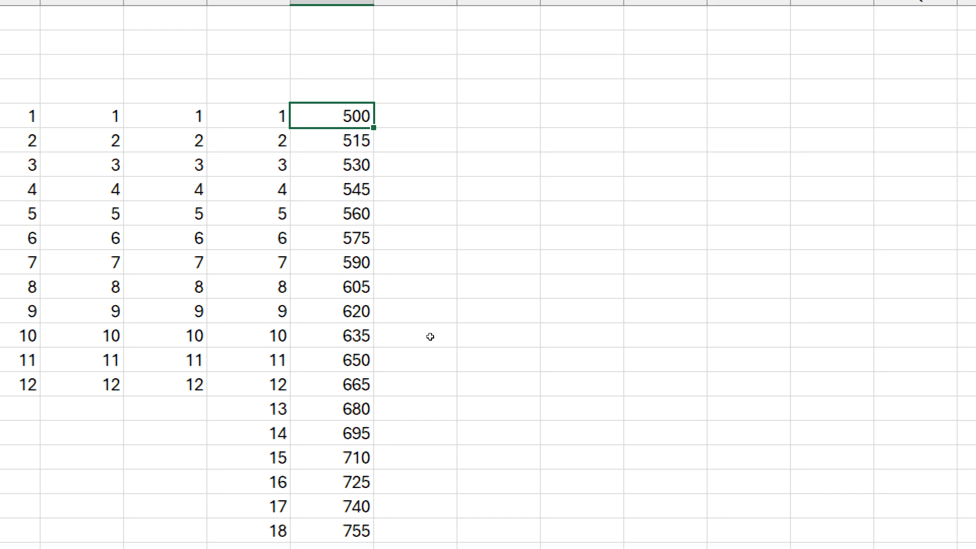
key("ctrl+Down")
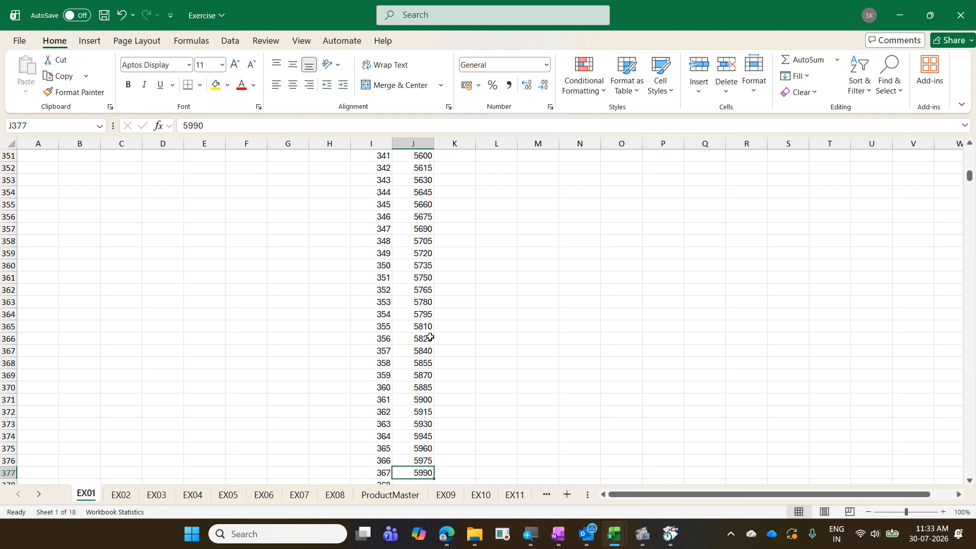
key("ctrl+Up")
key("ctrl+Up")
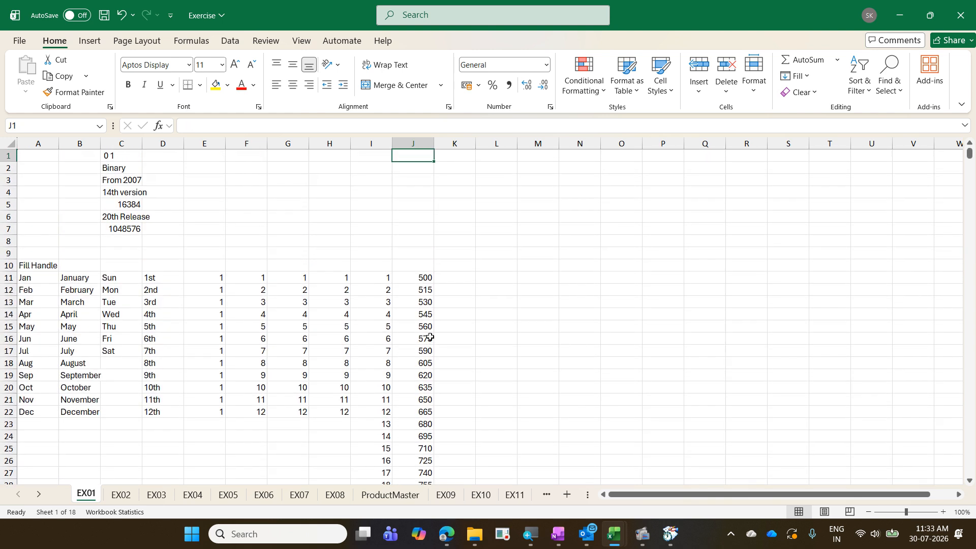
- Enter Bonfiglioli in K1, Transmission in K2 and Limited in K3, then return to K1
key("Right")
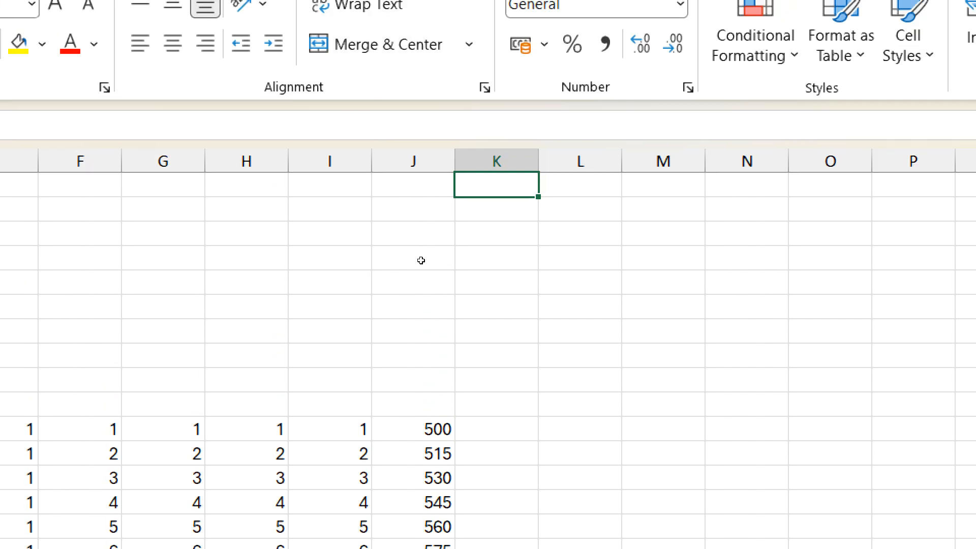
type("B")
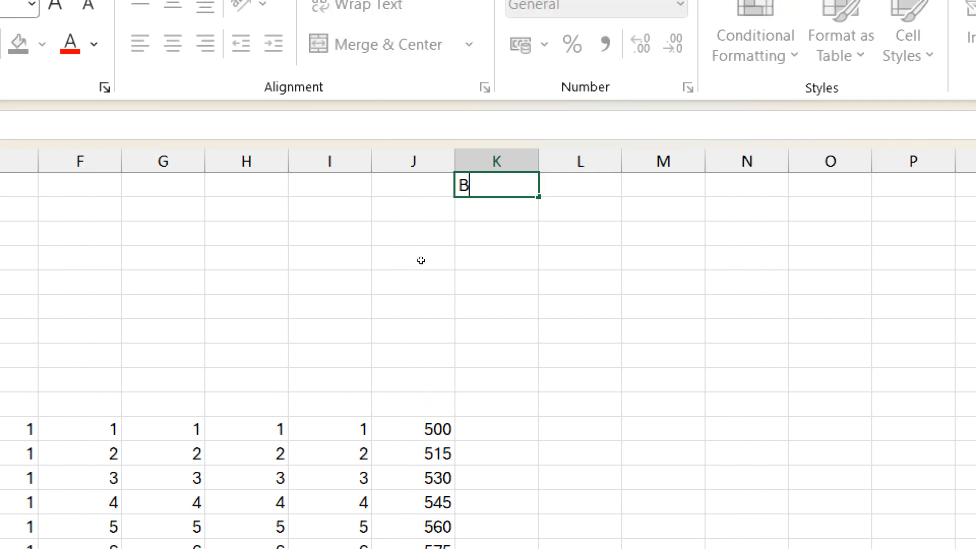
type("onfiglioli")
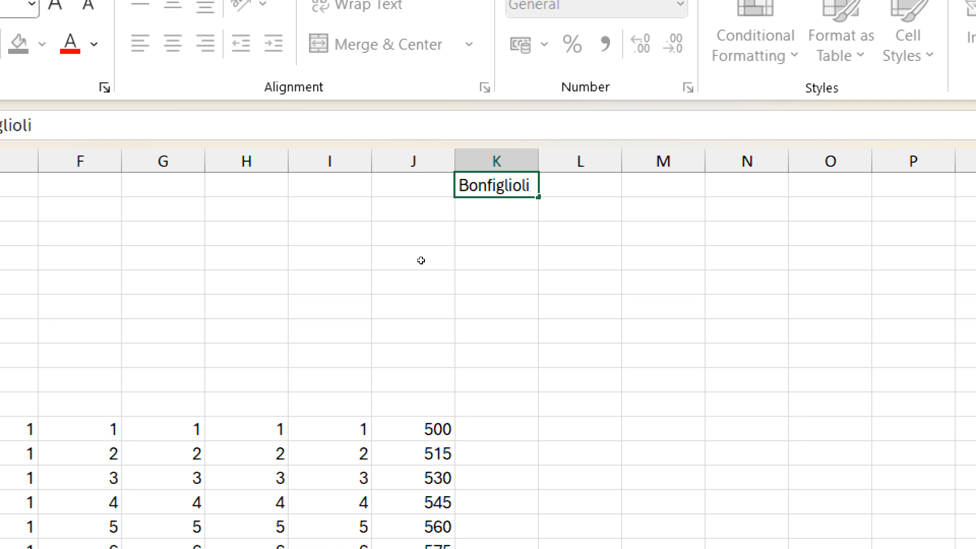
key("Return")
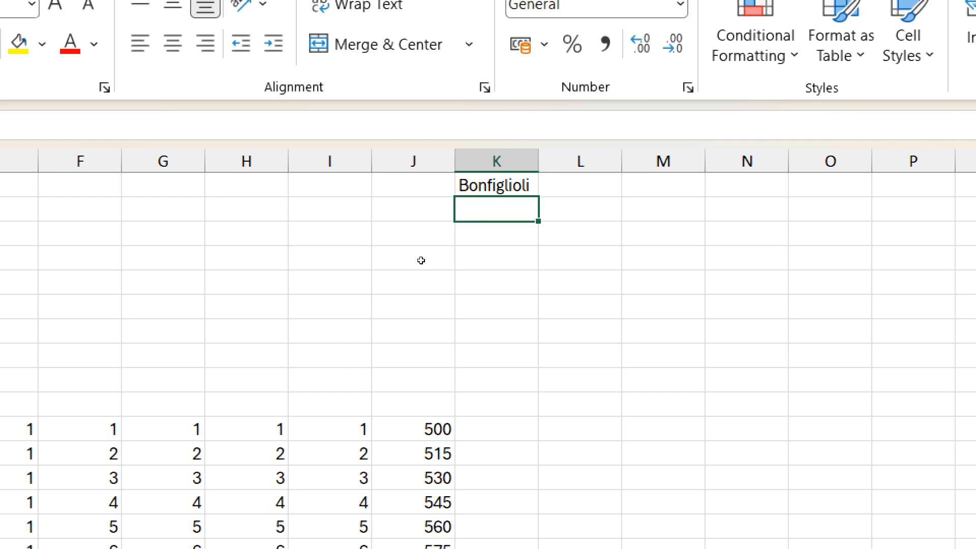
type("Tra")
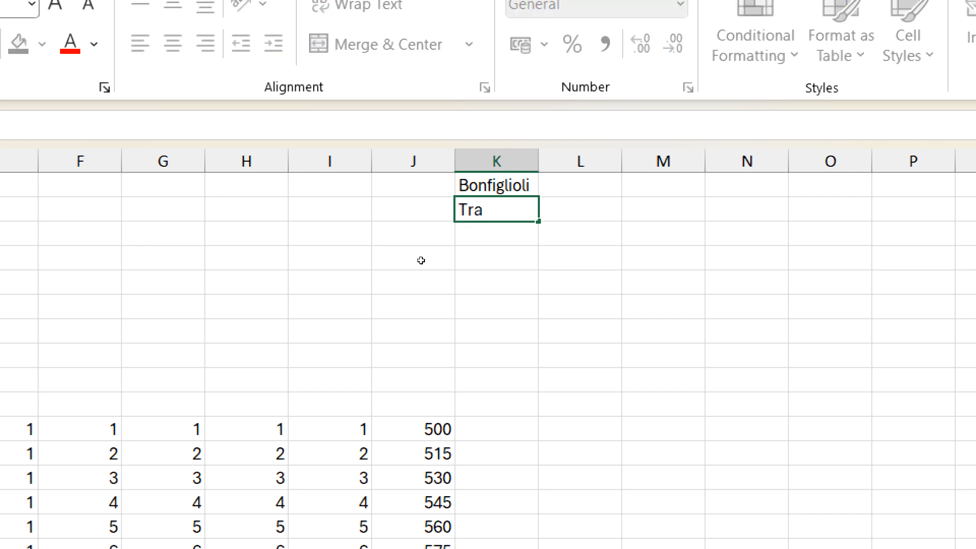
type("nsmission")
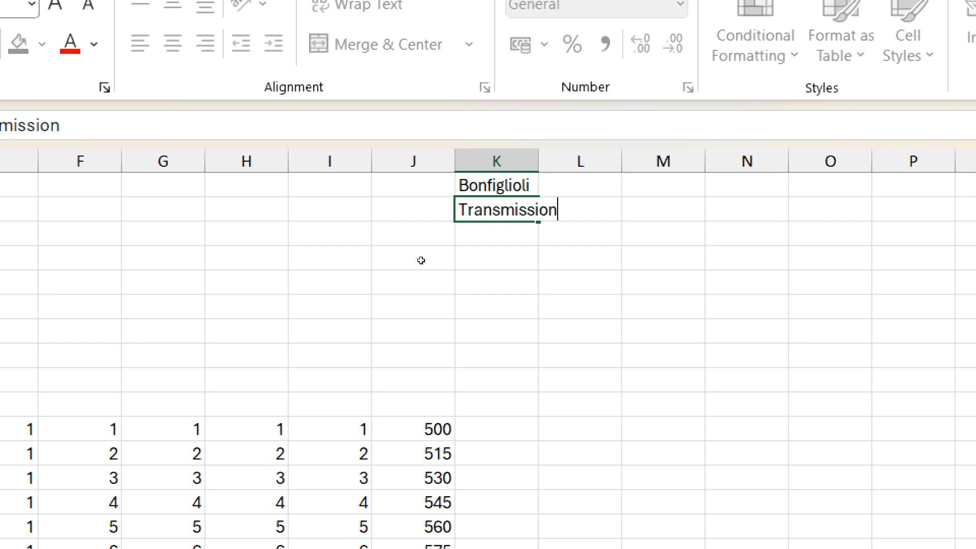
key("Return")
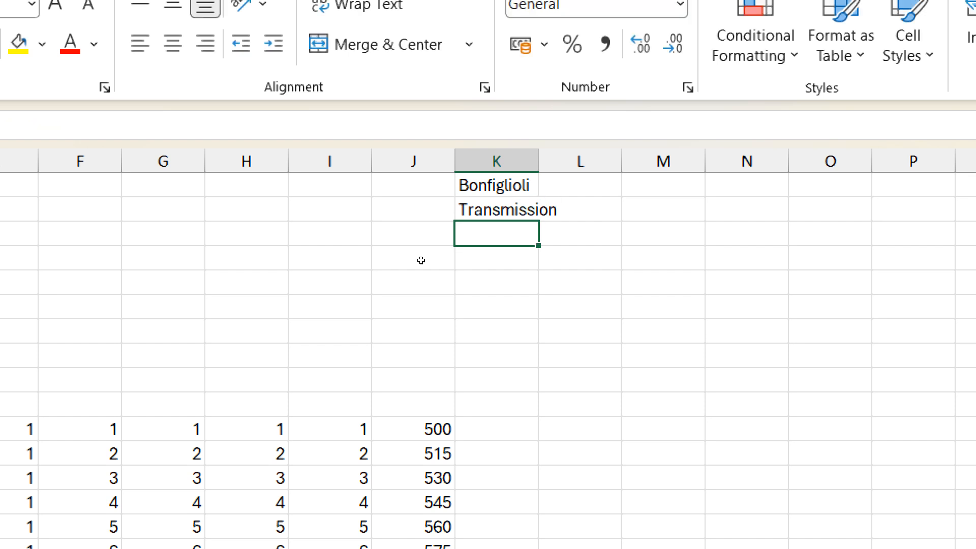
type("mited")
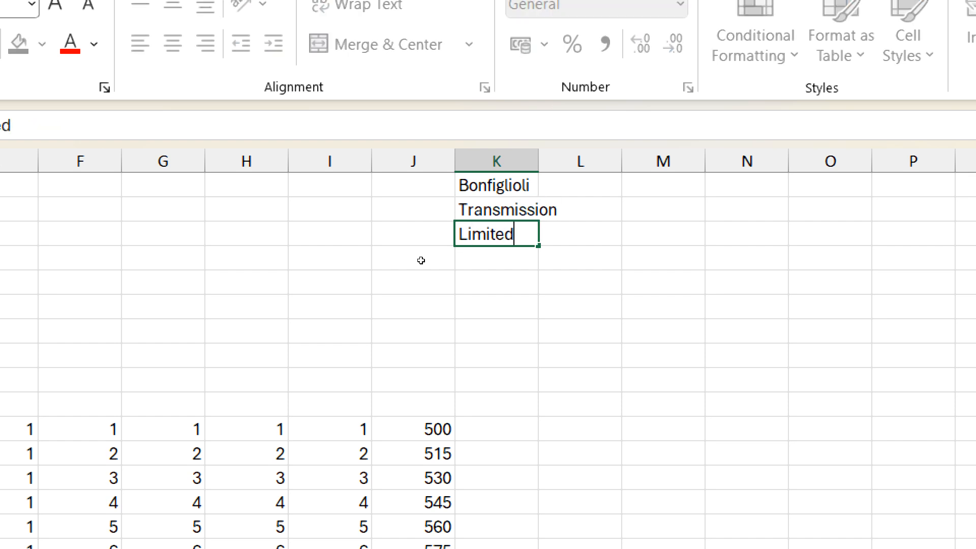
key("Return")
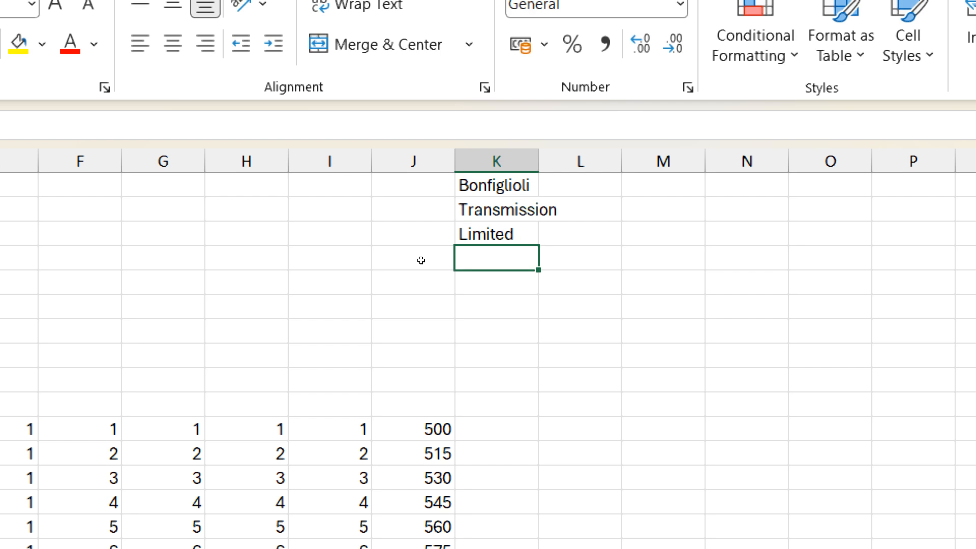
key("Up")
key("Up")
key("Up")
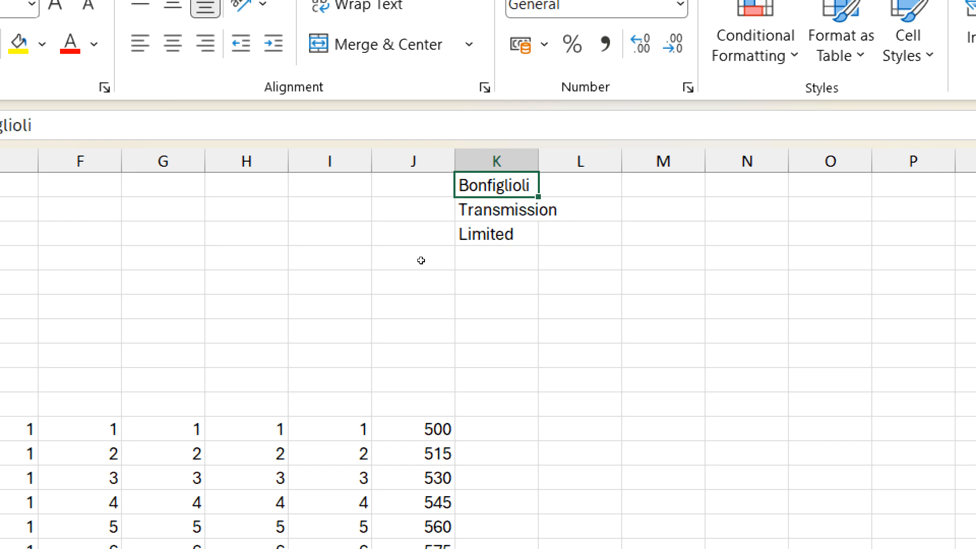
key("shift+Down")
key("shift+Down")
key("ctrl+c")
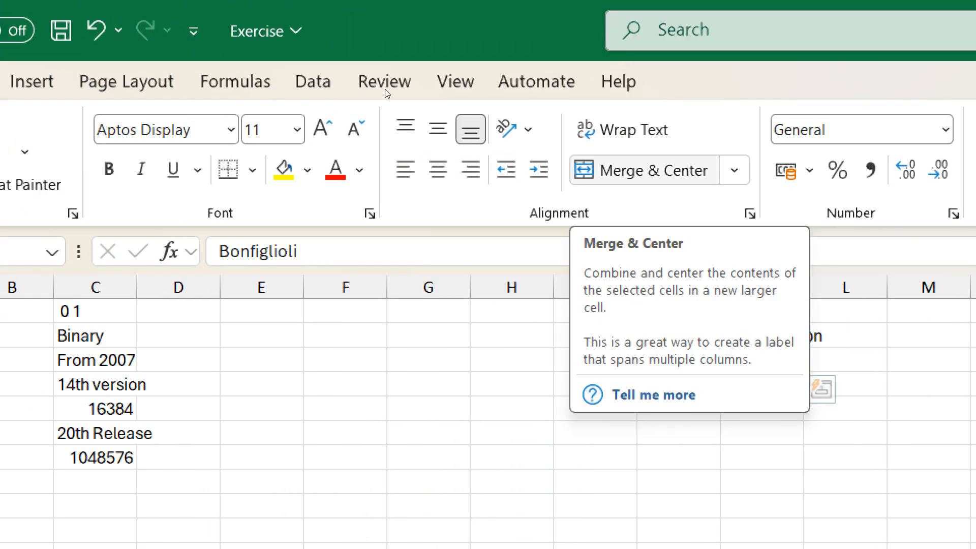
left_click(644, 171)
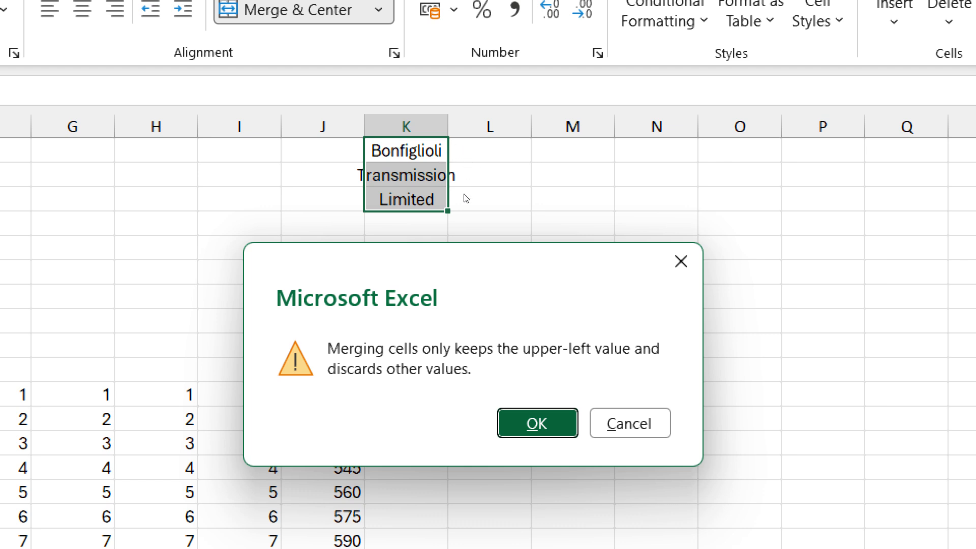
key("Return")
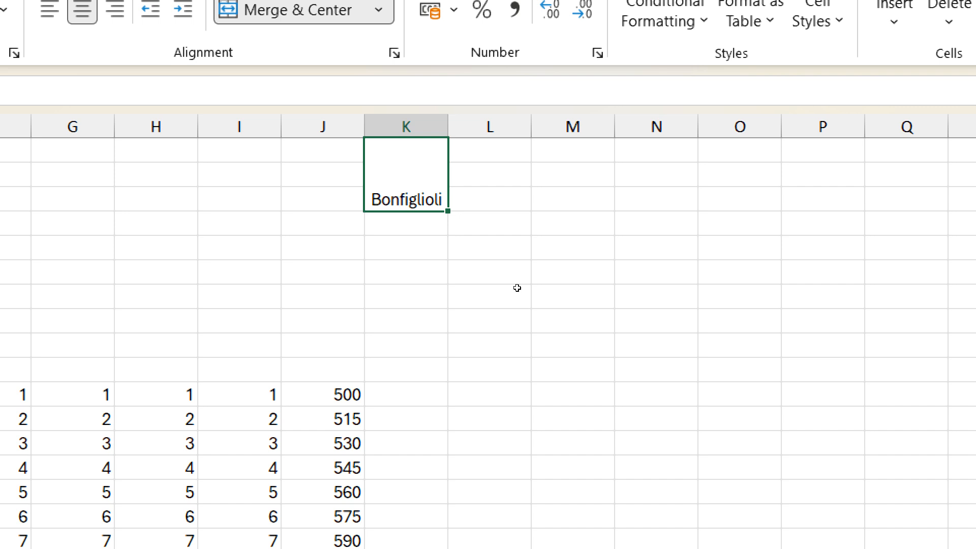
key("ctrl+v")
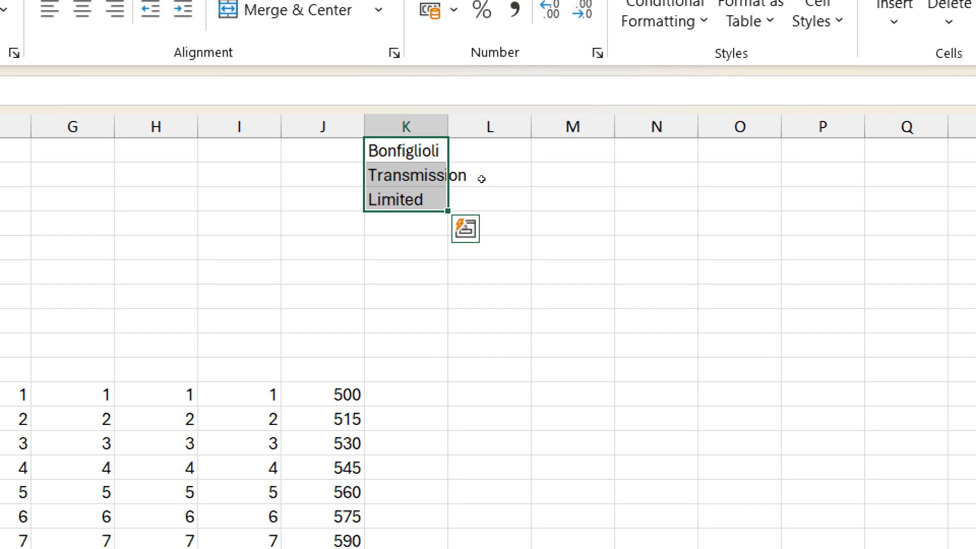
- Widen column K and use Fill > Justify on K1:K3 to join the name into K1, then undo it
left_click(443, 149)
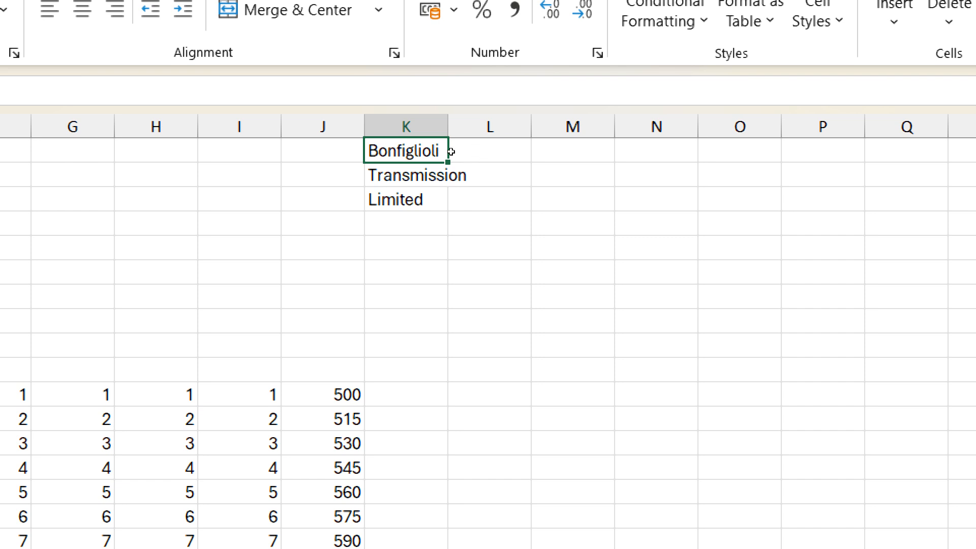
left_click_drag(473, 144, 603, 159)
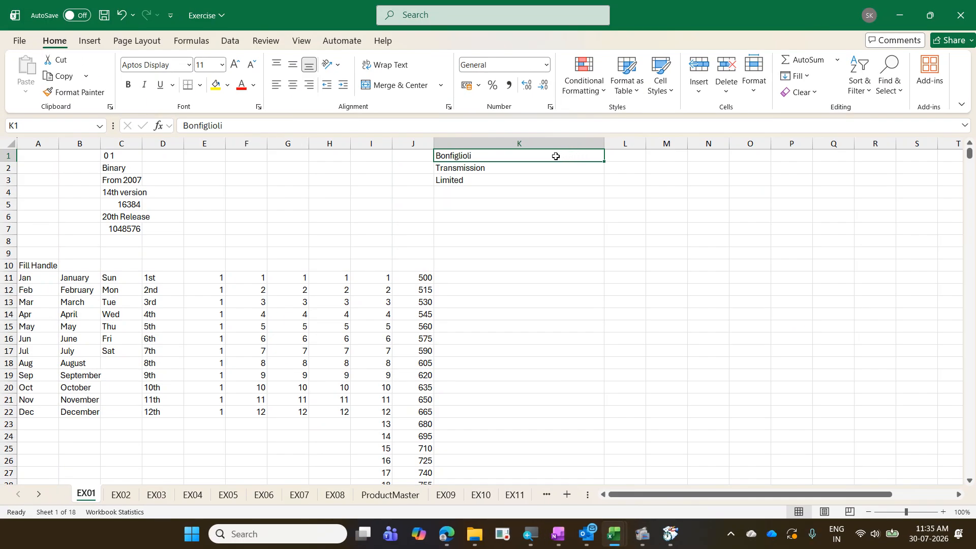
left_click_drag(558, 155, 556, 179)
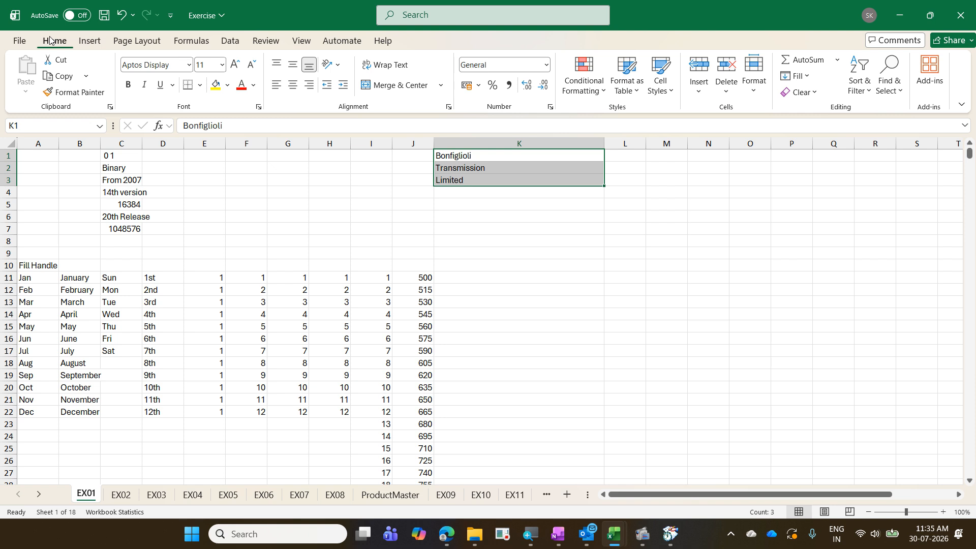
left_click(807, 82)
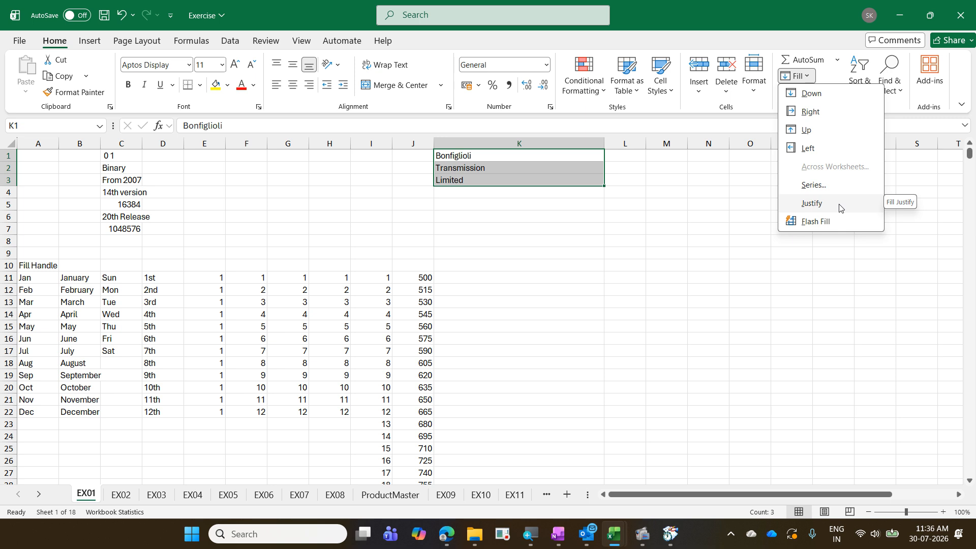
left_click(812, 204)
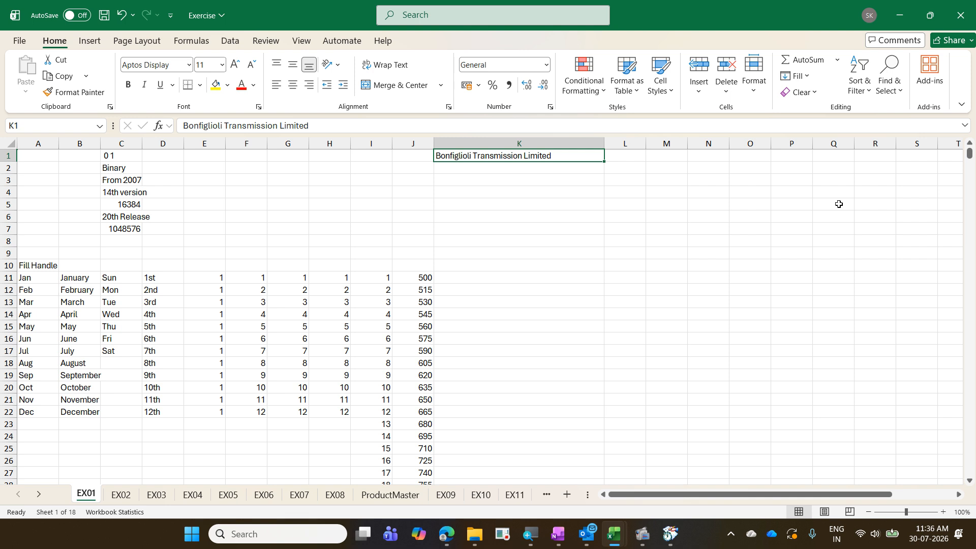
key("ctrl+z")
key("ctrl+z")
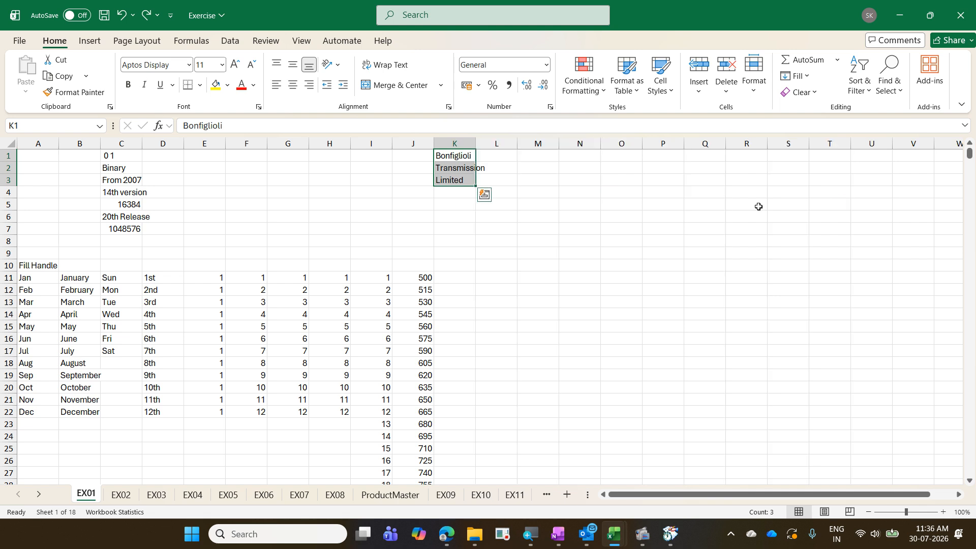
- Justify the name into K1 again, then undo both the join and the column K widening
left_click_drag(474, 143, 640, 170)
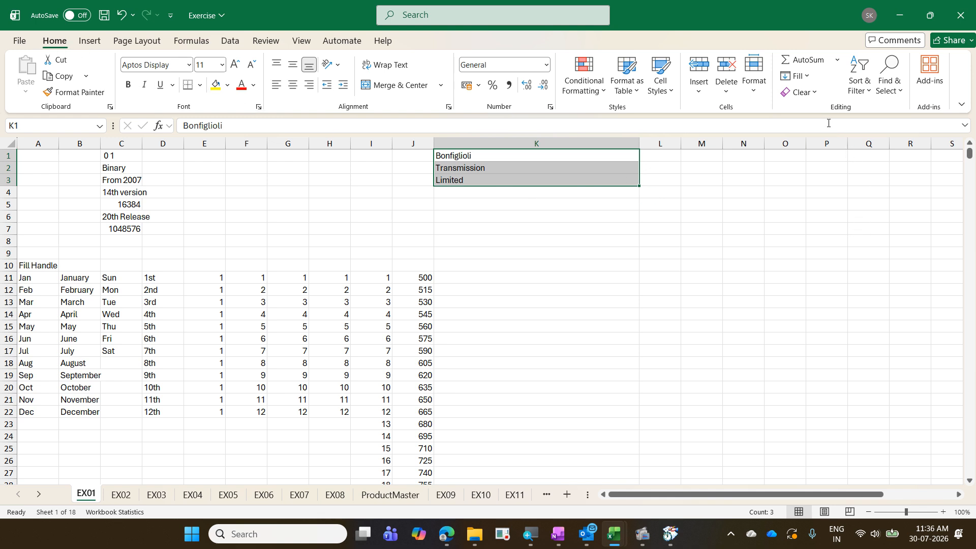
left_click(796, 76)
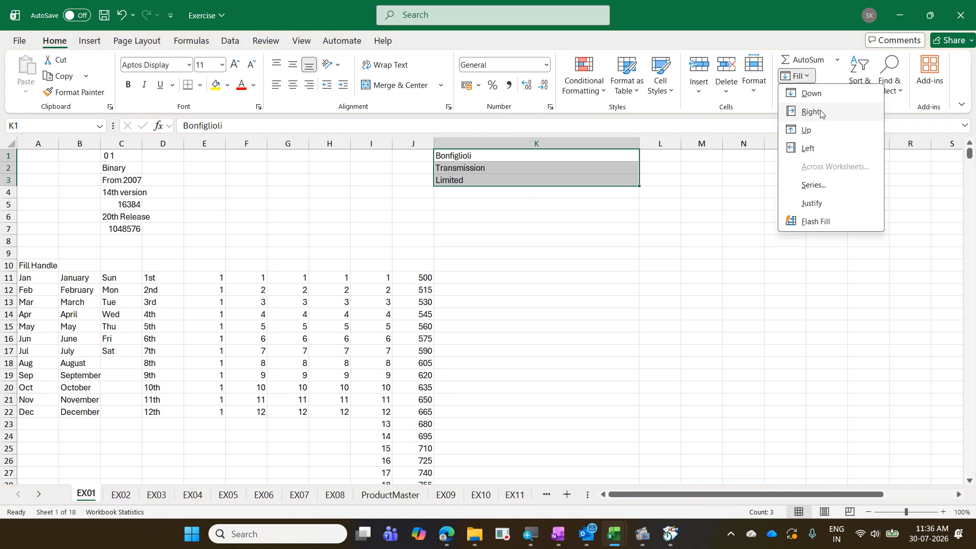
left_click(841, 198)
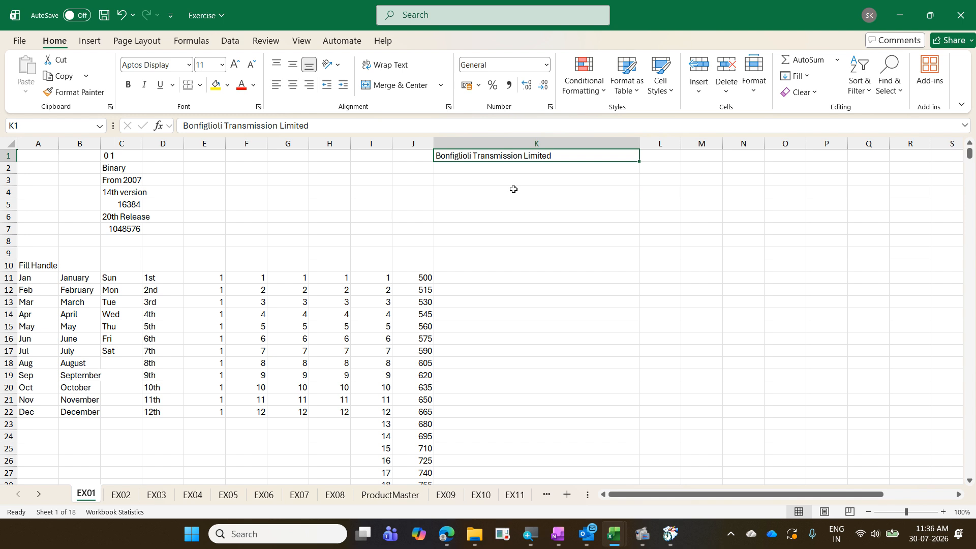
key("ctrl+z")
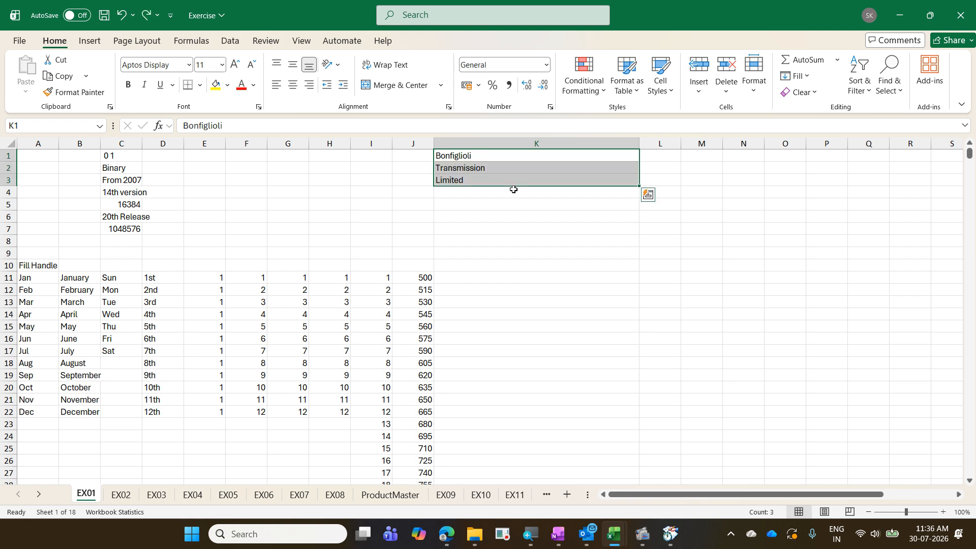
key("ctrl+z")
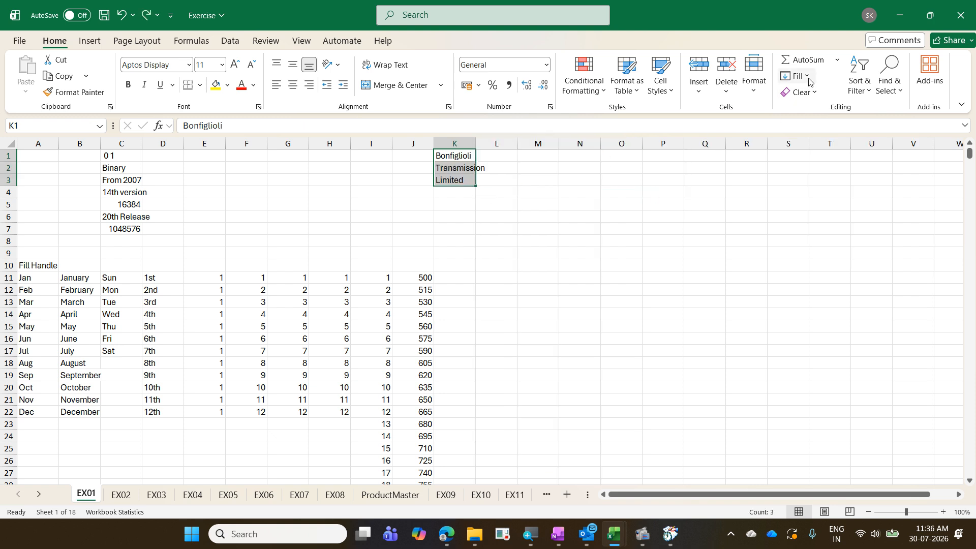
left_click(796, 75)
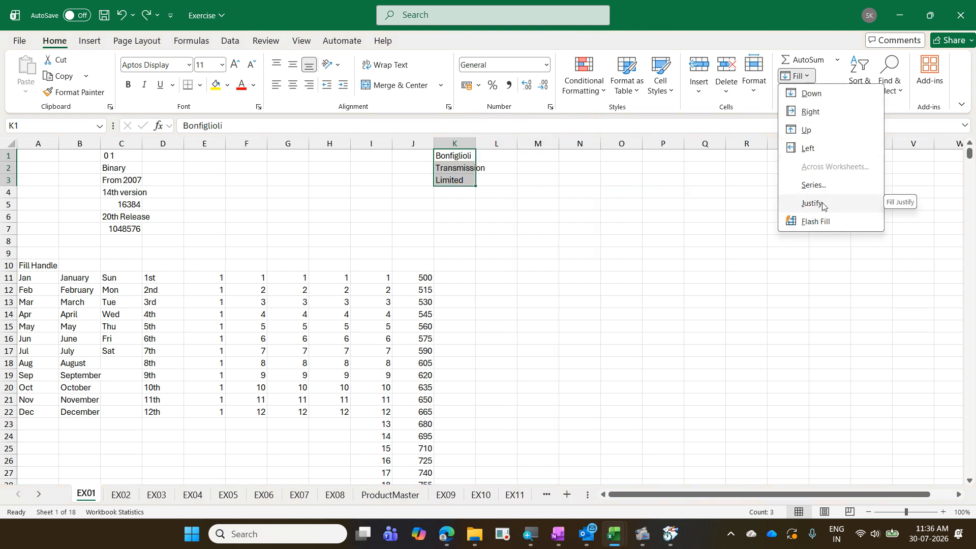
left_click(662, 243)
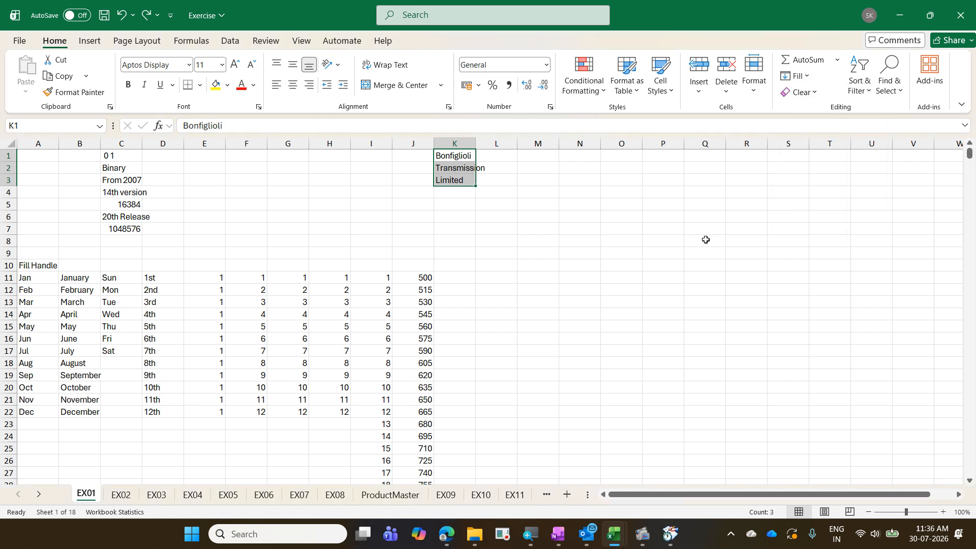
left_click(119, 494, "ctrl")
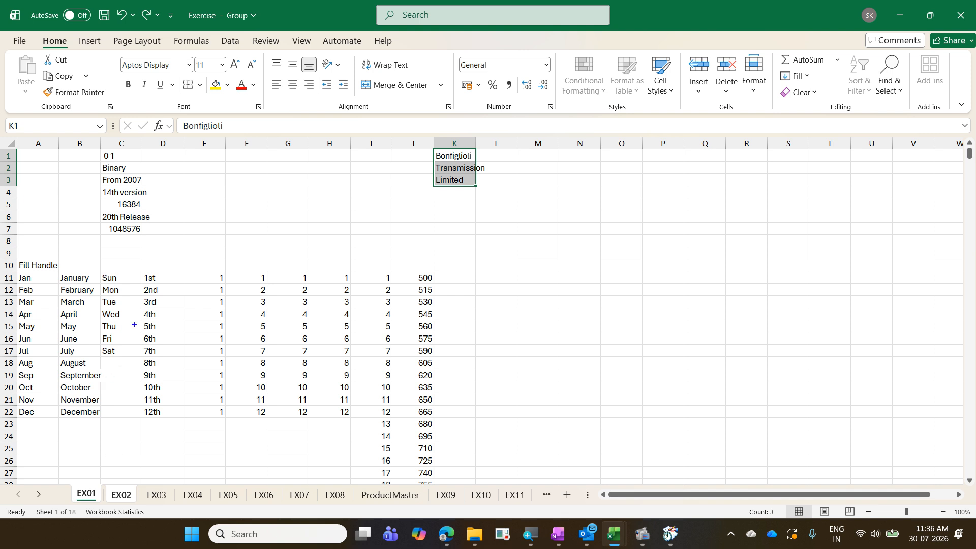
left_click_drag(182, 7, 256, 36)
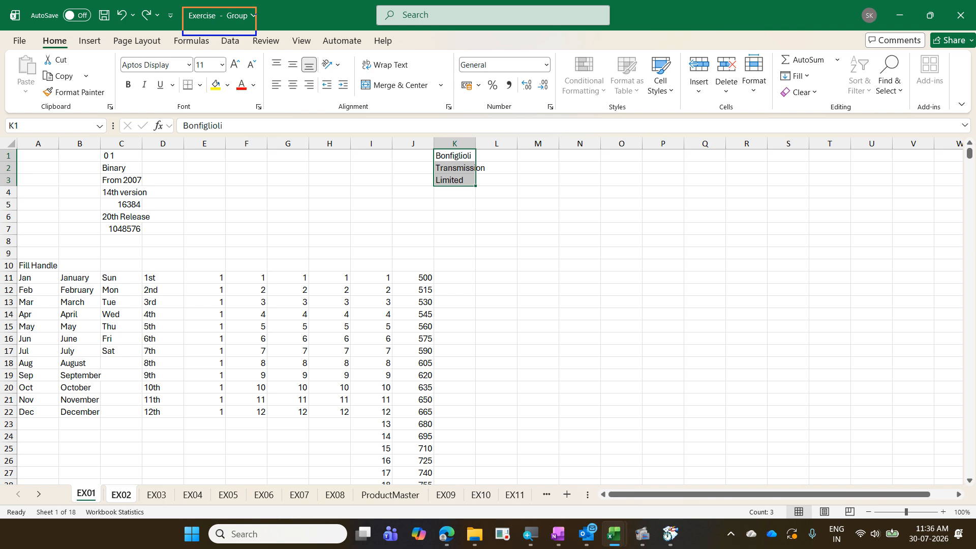
mouse_move(80, 493)
left_mouse_down()
mouse_move(107, 471)
mouse_move(116, 486)
left_mouse_up()
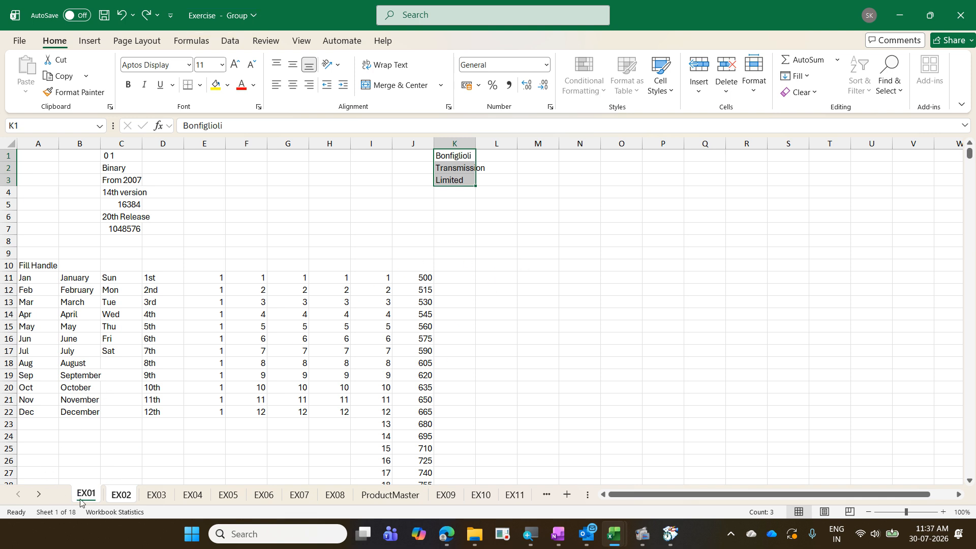
right_click(84, 500)
- Ungroup the sheets so only EX01 is edited and check the Limited entry in K3
left_click(106, 489)
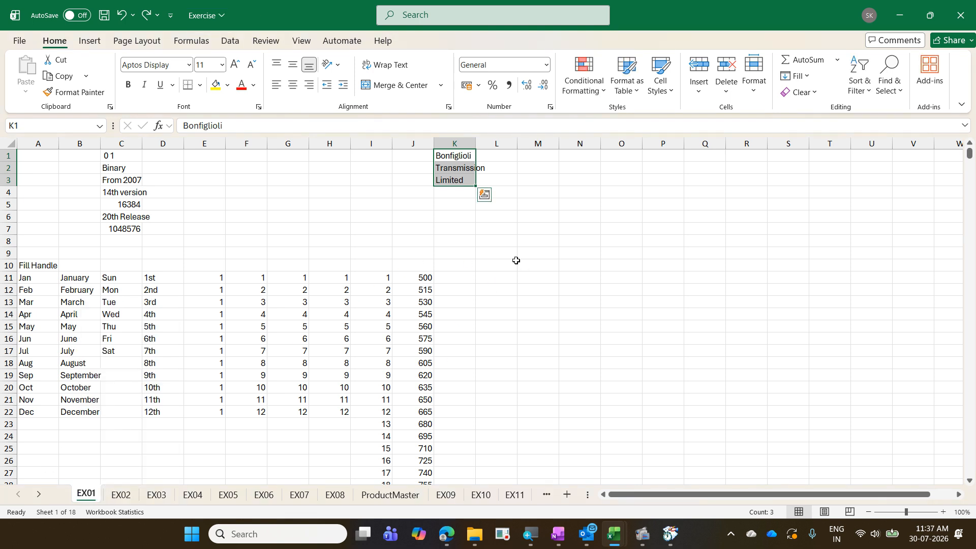
left_click(513, 264)
left_click(444, 179)
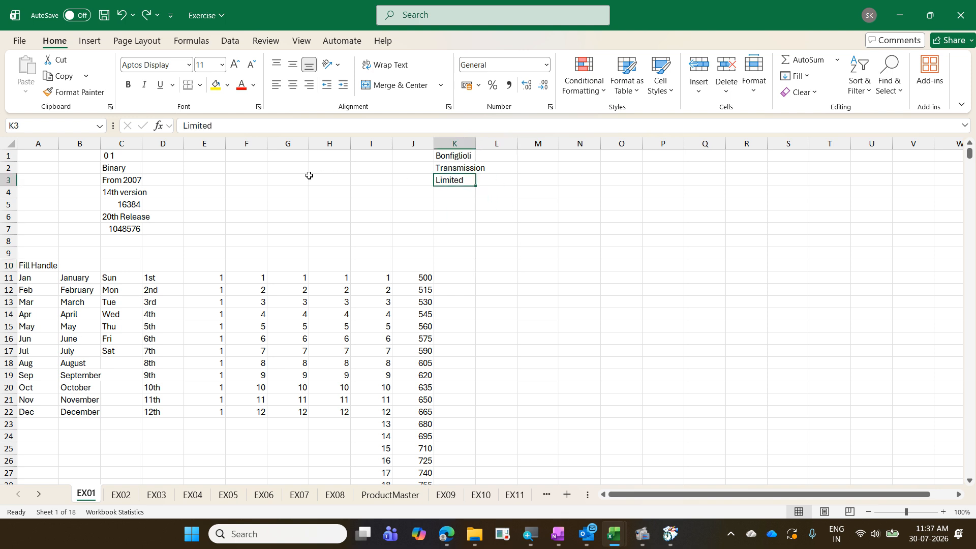
left_click(266, 125)
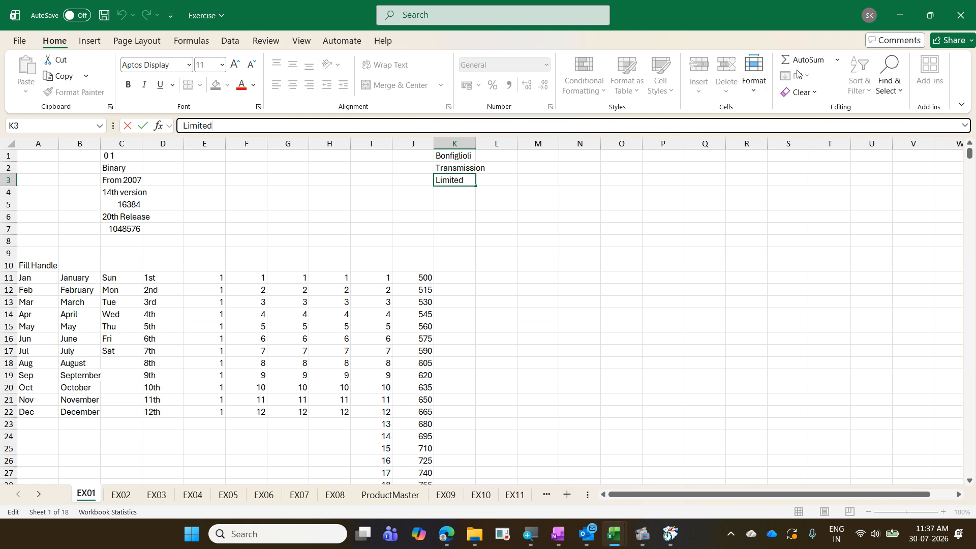
left_click(513, 337)
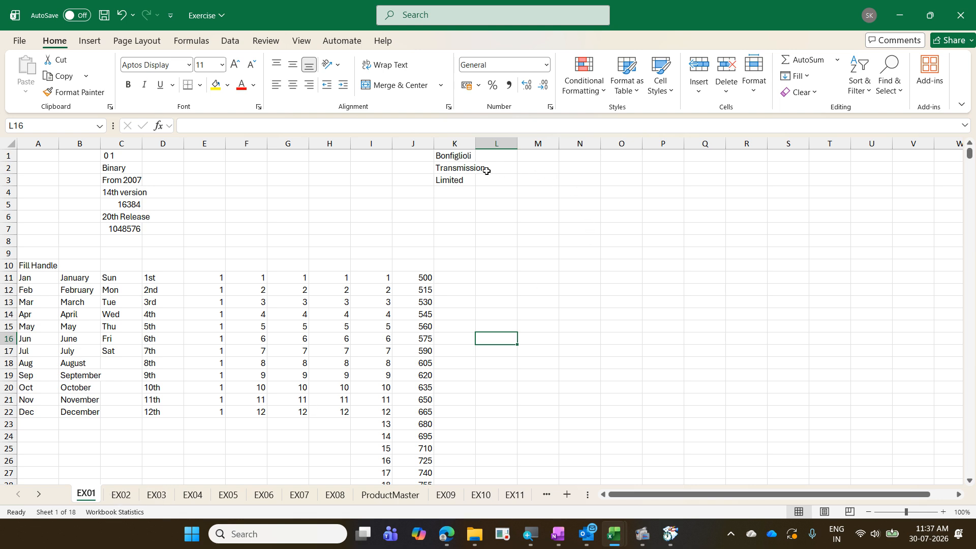
left_click(471, 179)
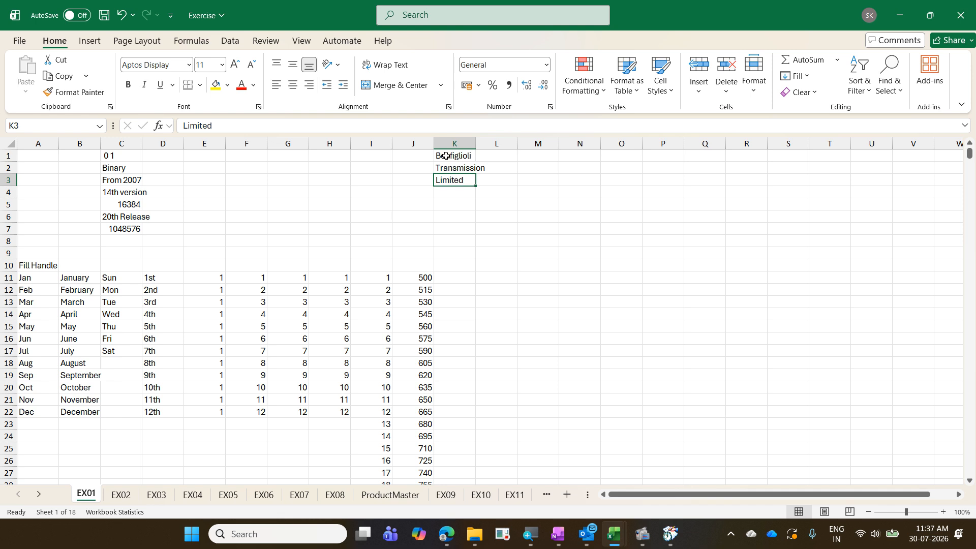
left_click(795, 76)
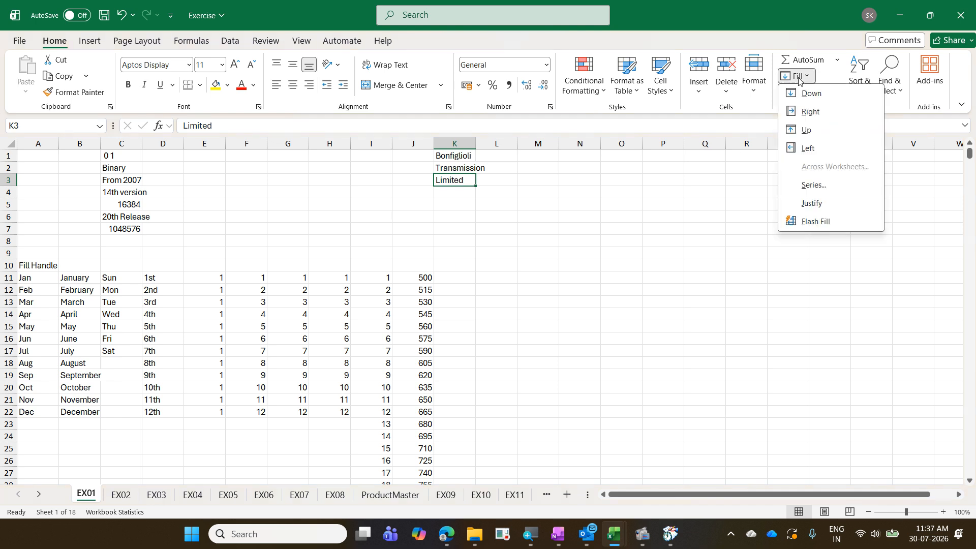
key("Escape")
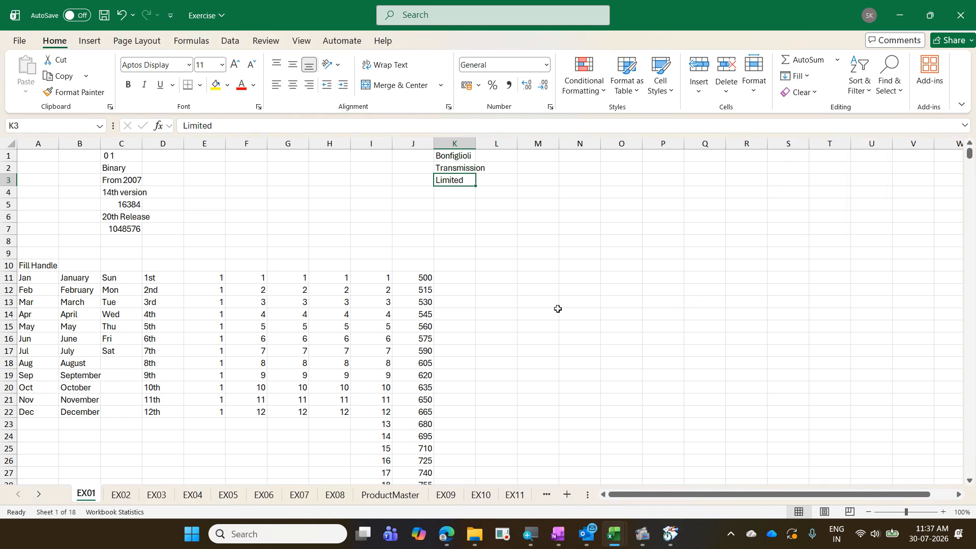
right_click(91, 493)
key("Escape")
- Widen column K and justify K1:K3 so K1 reads Bonfiglioli Transmission Limited
left_click_drag(475, 144, 647, 163)
left_click_drag(548, 155, 551, 176)
left_click(795, 76)
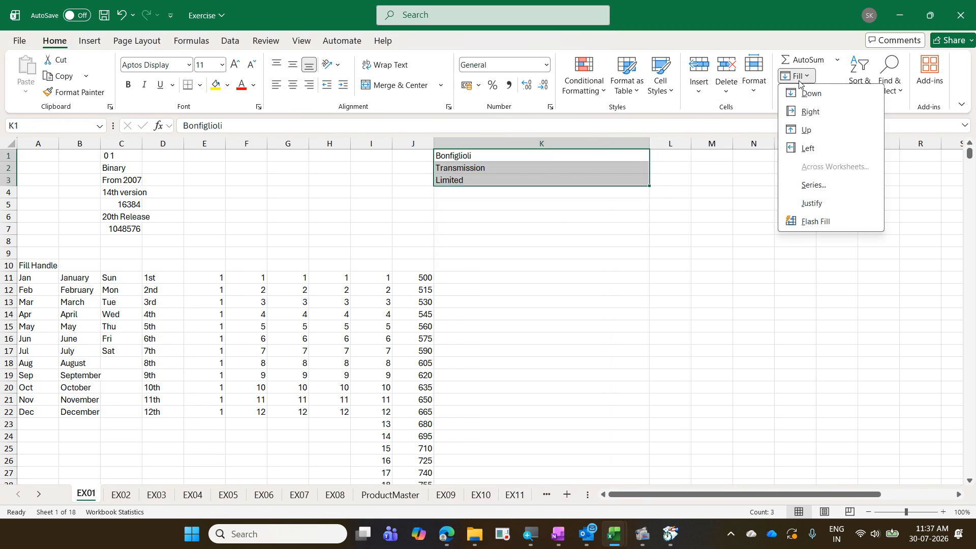
left_click(843, 203)
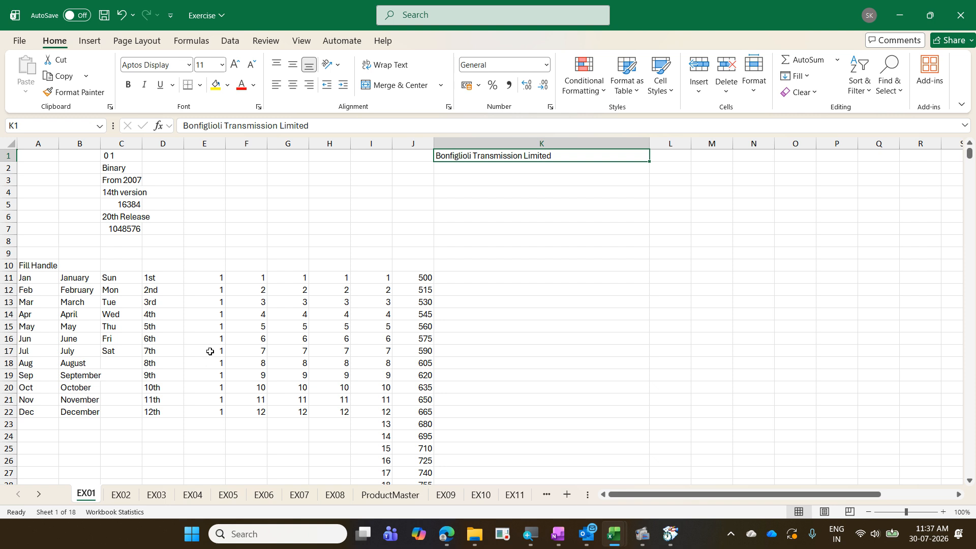
- Group EX02 and EX03 with EX01 and browse the Insert, Page Layout, Formulas, Data and Review tabs
left_click(121, 494, "ctrl")
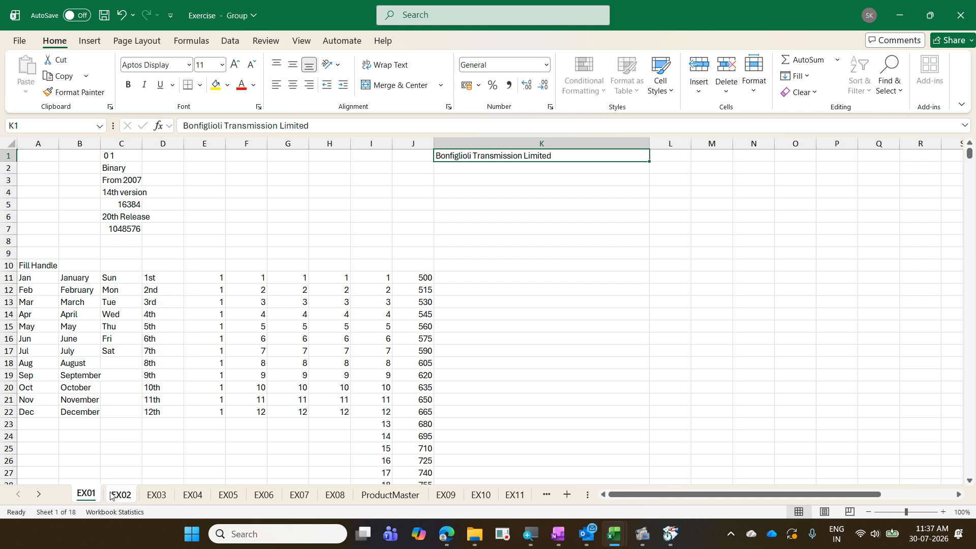
left_click(156, 495, "ctrl")
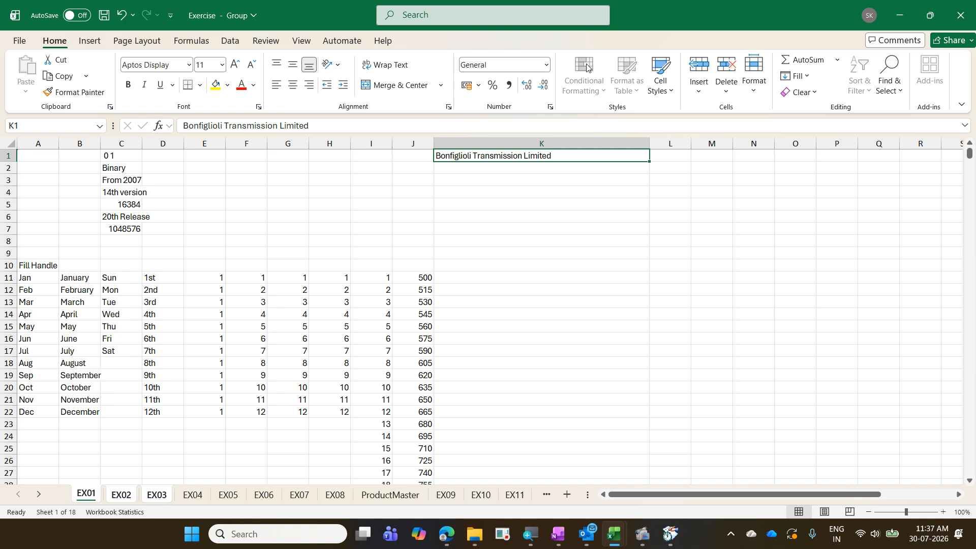
left_click(91, 41)
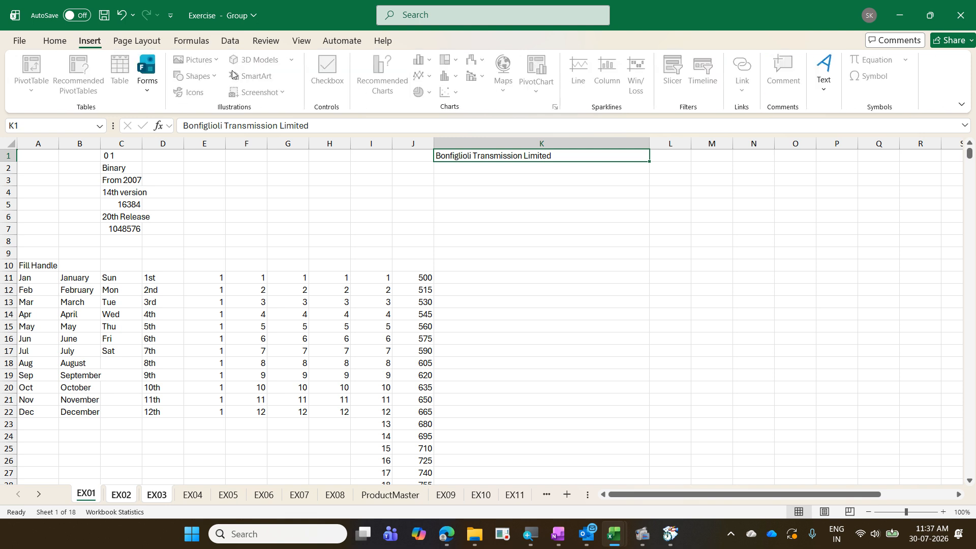
left_click(137, 44)
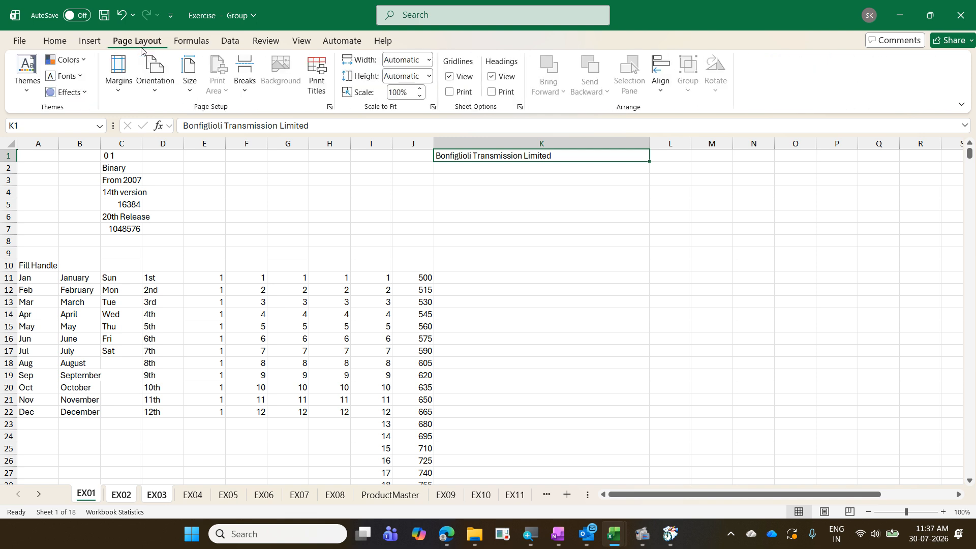
left_click(190, 45)
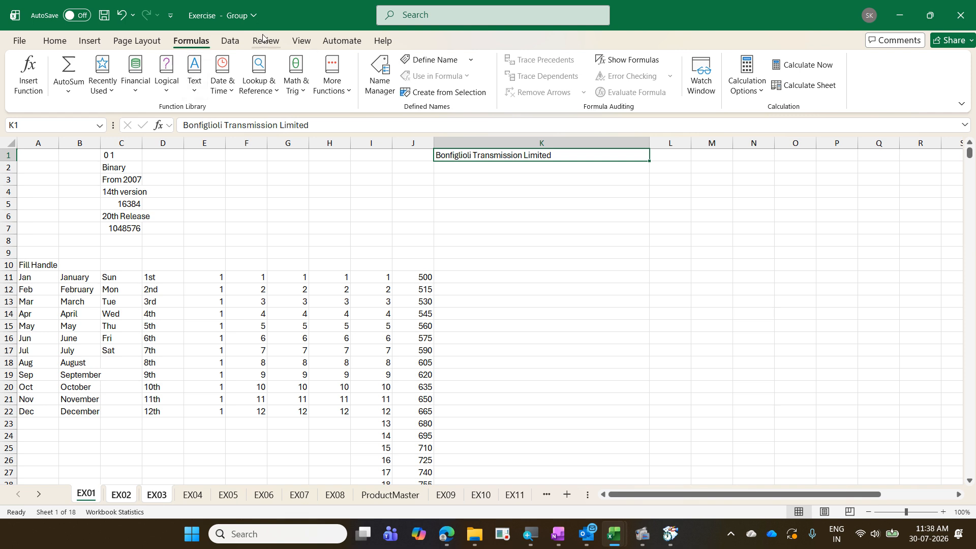
left_click(237, 41)
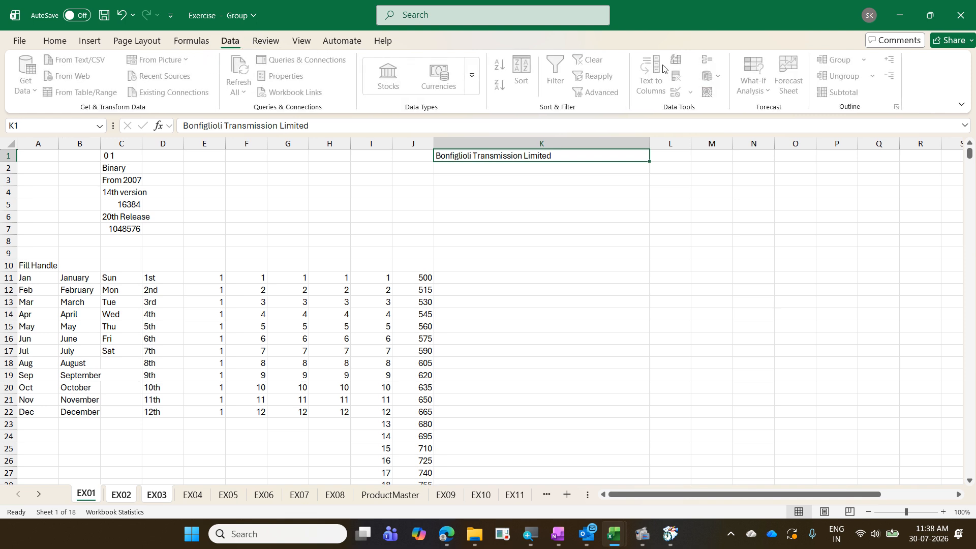
left_click(265, 41)
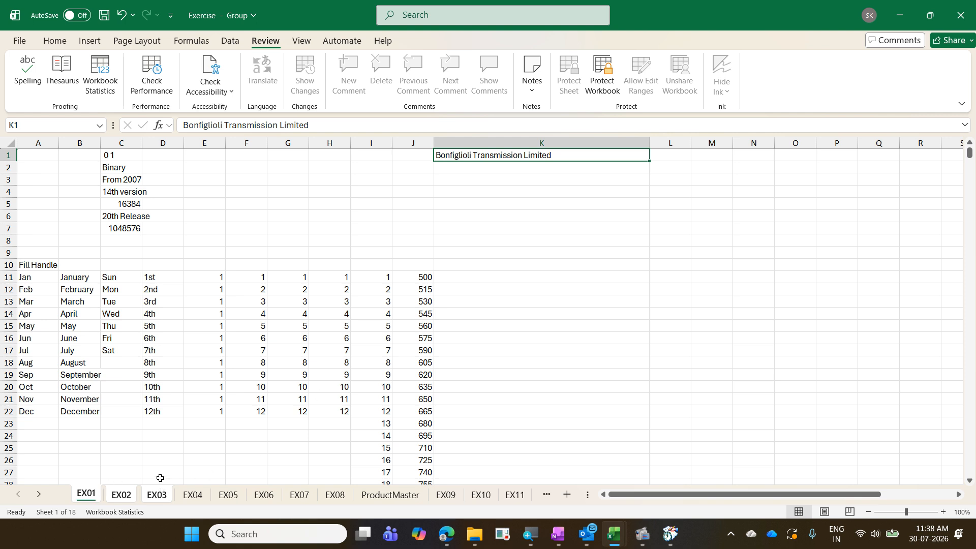
- Ungroup the worksheets via the sheet-tab menu and return to sheet EX01
right_click(89, 497)
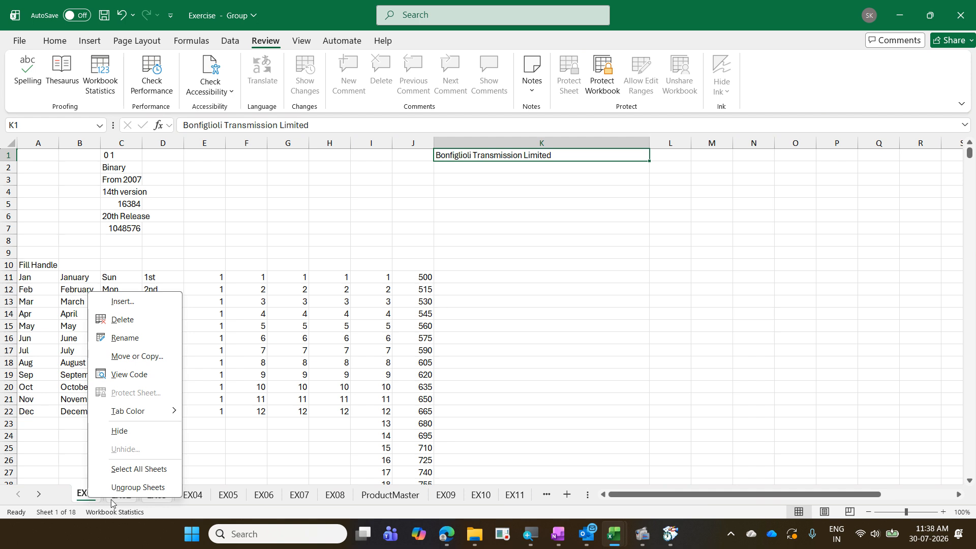
left_click(600, 354)
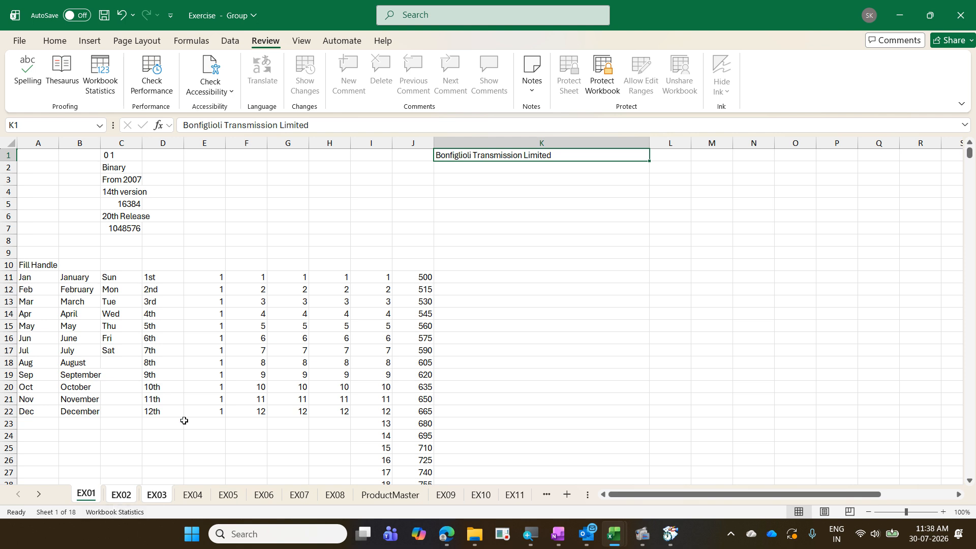
left_click(334, 494)
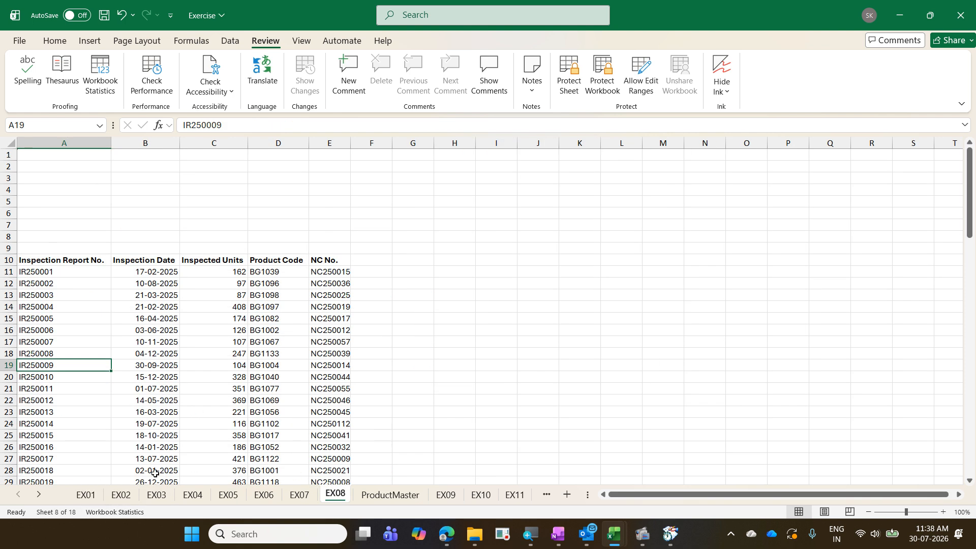
left_click(99, 494)
left_click(138, 493, "ctrl")
right_click(138, 493)
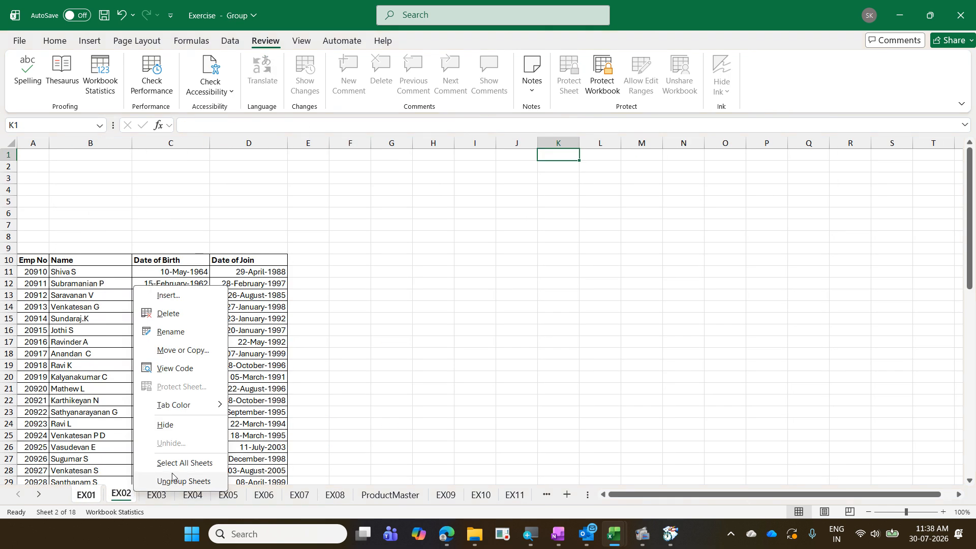
left_click(191, 480)
left_click(334, 298)
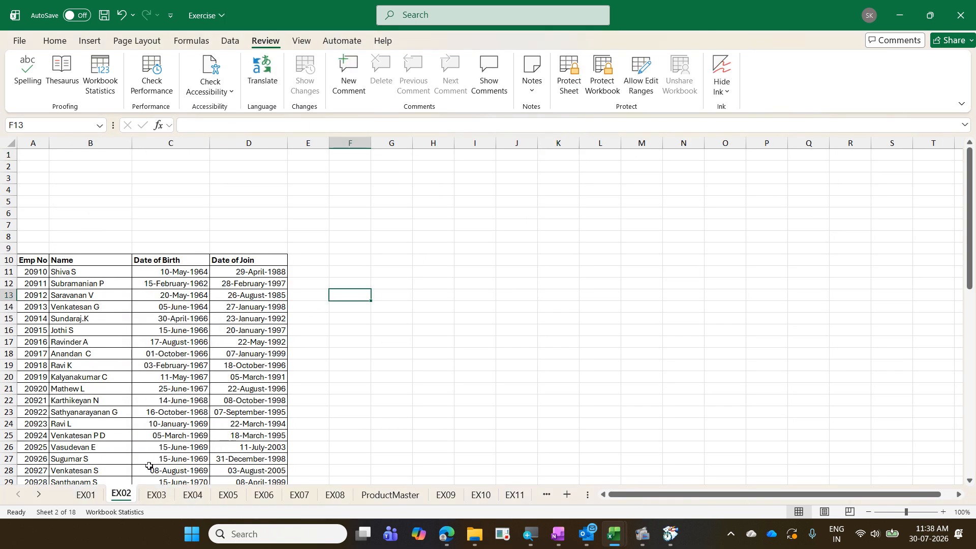
left_click(83, 500)
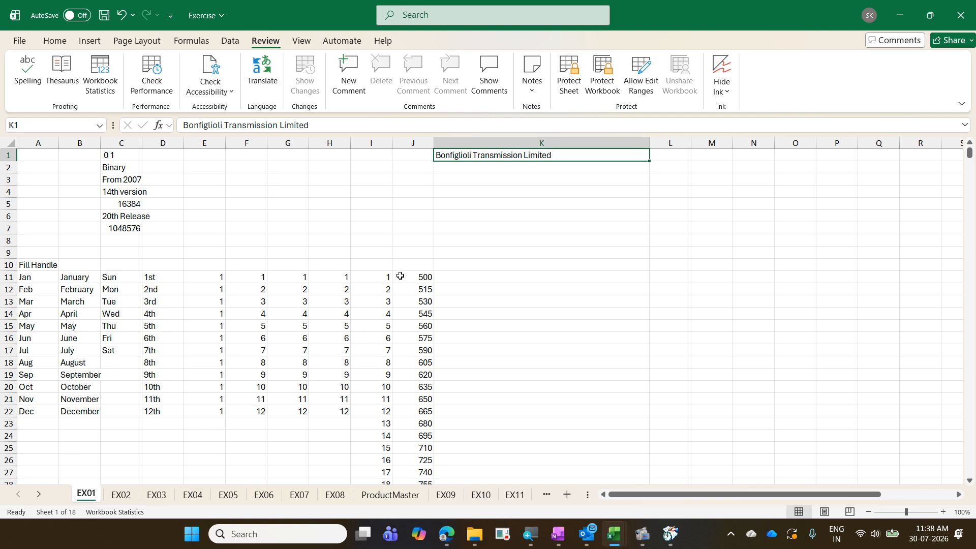
- Try out a 01 8 day-month date entry in K5, then trim it back to 01
left_click(492, 206)
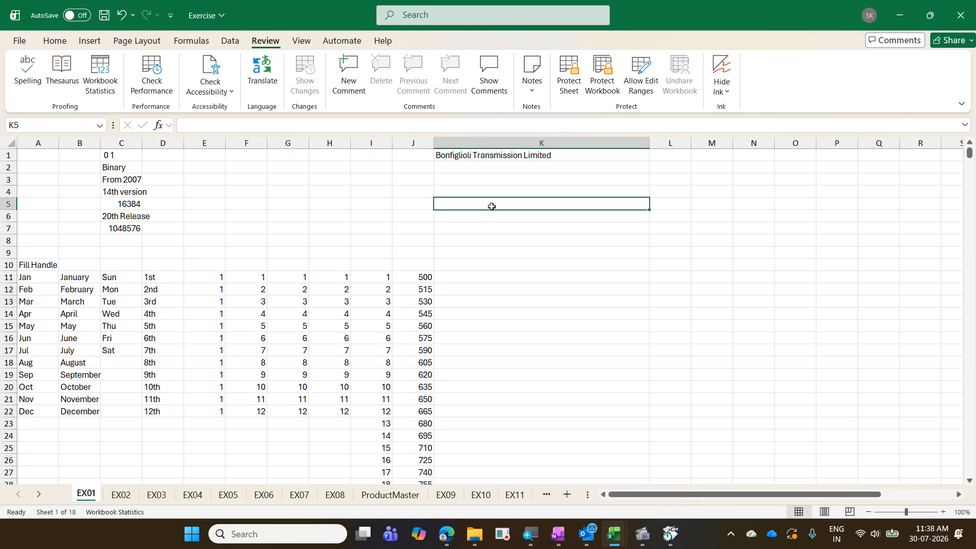
type("01")
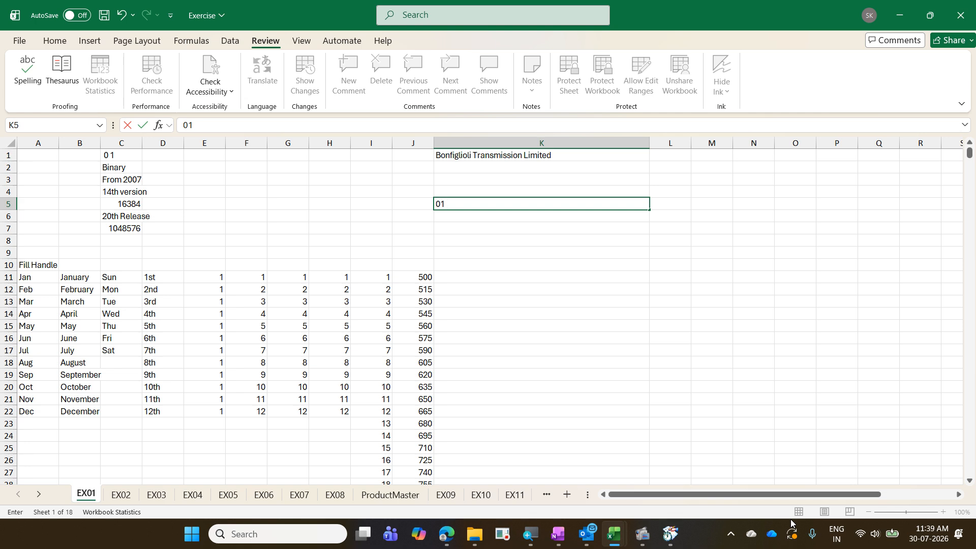
type("8")
type("tD")
type("MY ")
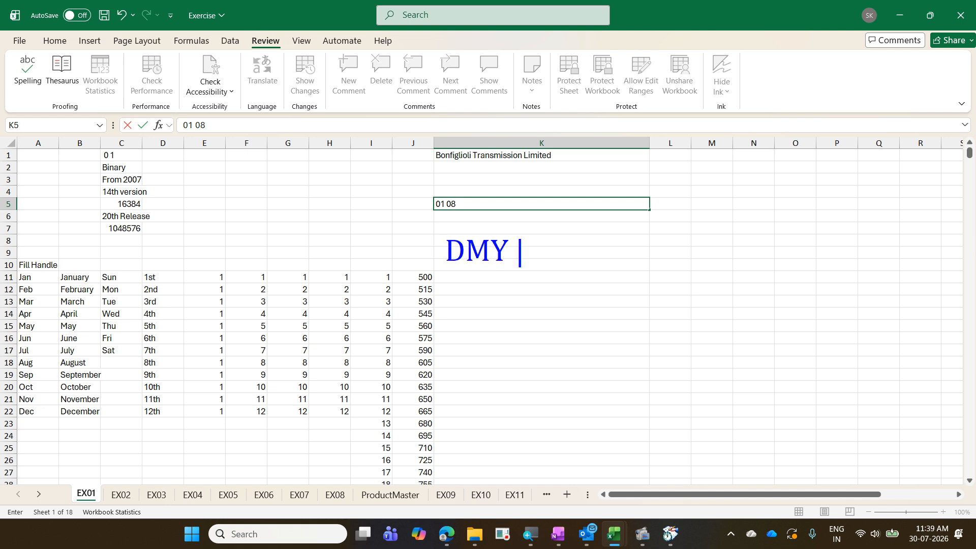
type("- 1st Aug")
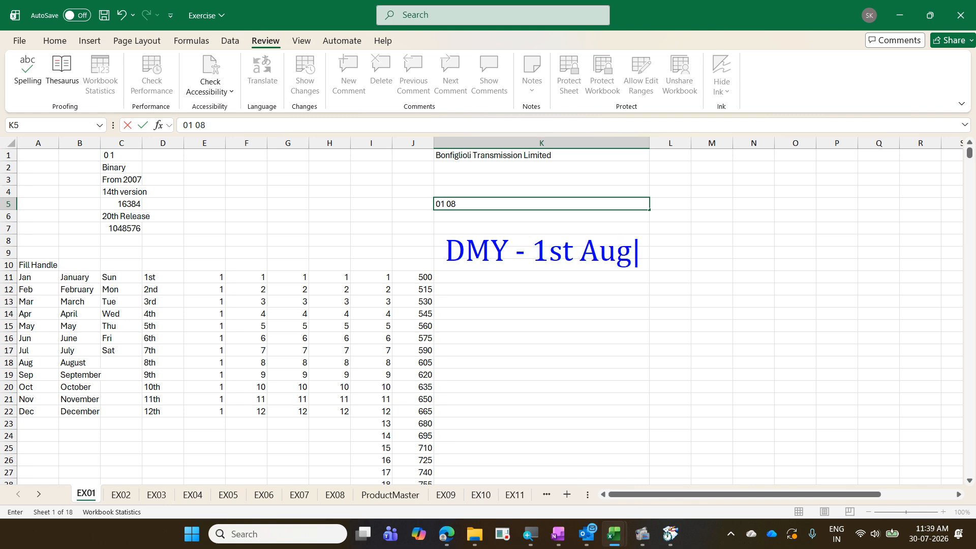
key("Return")
type("MDY")
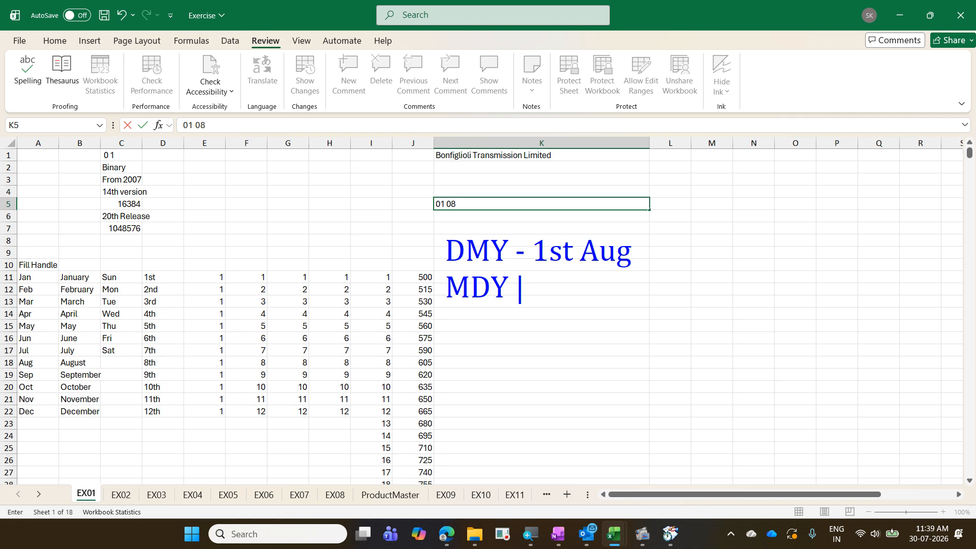
type("8th Jan")
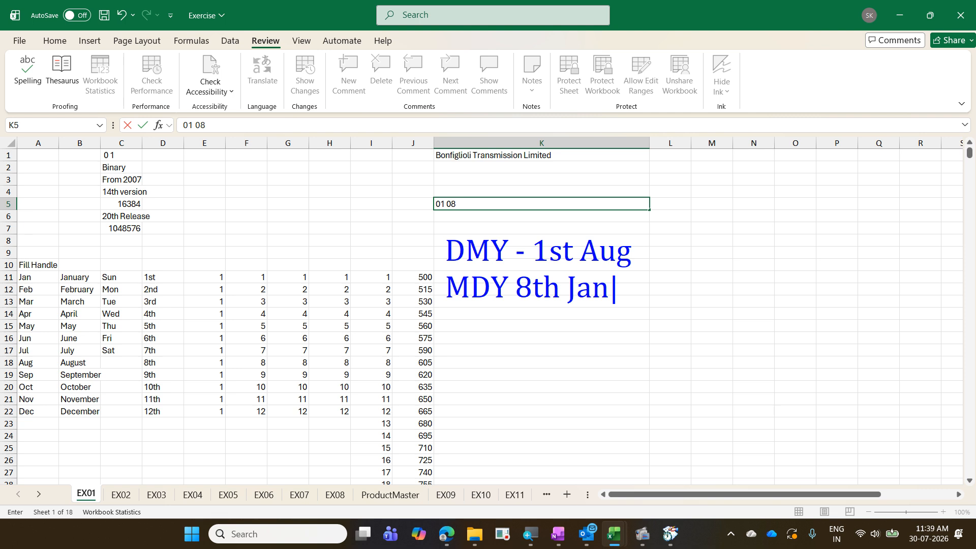
key("Escape")
key("Escape")
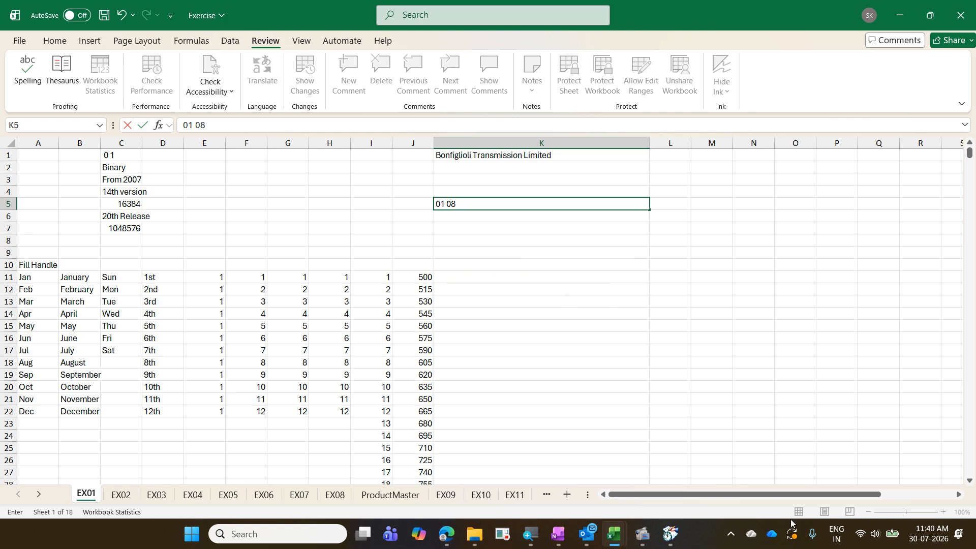
key("BackSpace")
key("BackSpace")
key("BackSpace")
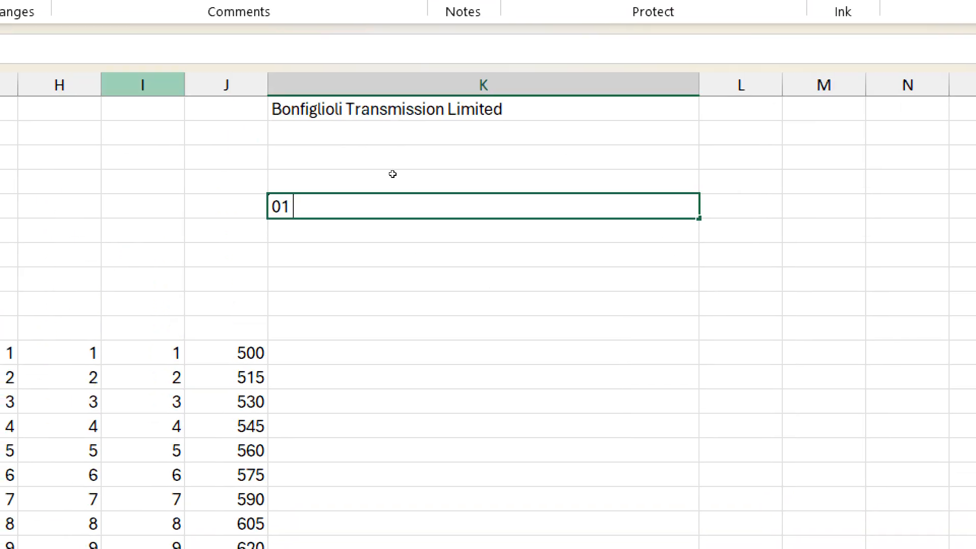
- Complete K5 as 01 Aug 2026 so it displays 01-Aug-26
type("Aug")
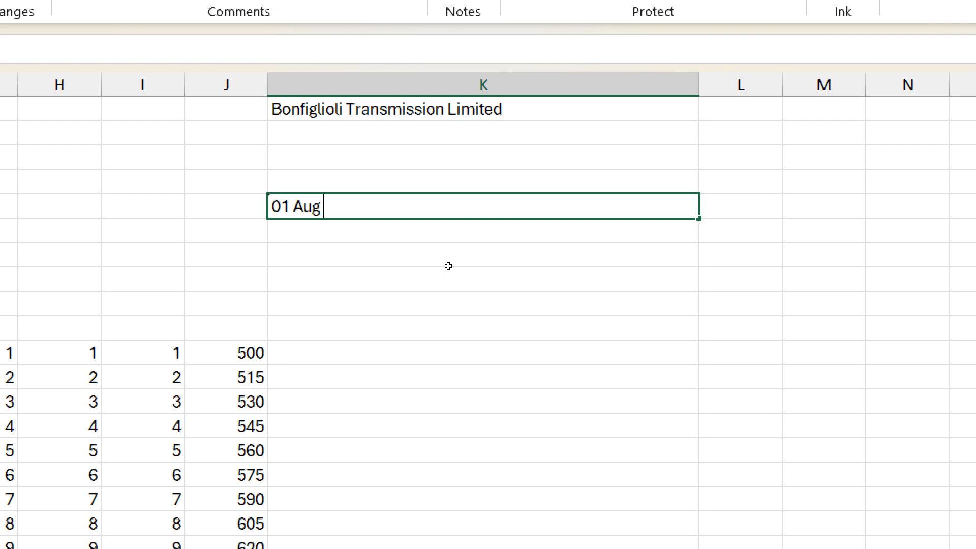
type("2026")
key("ctrl+Return")
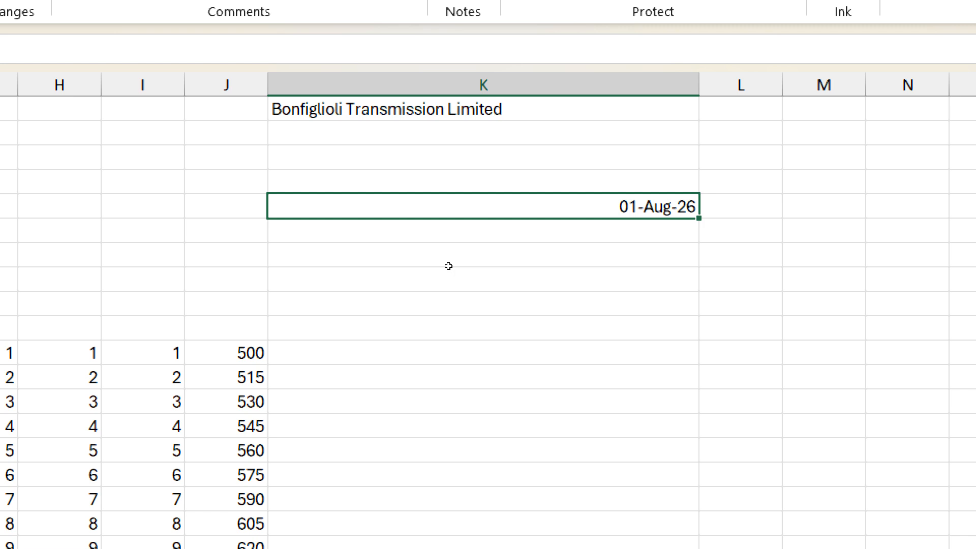
- Bring up the right-click shortcut menu on date cell K5, then dismiss it
right_click(604, 205)
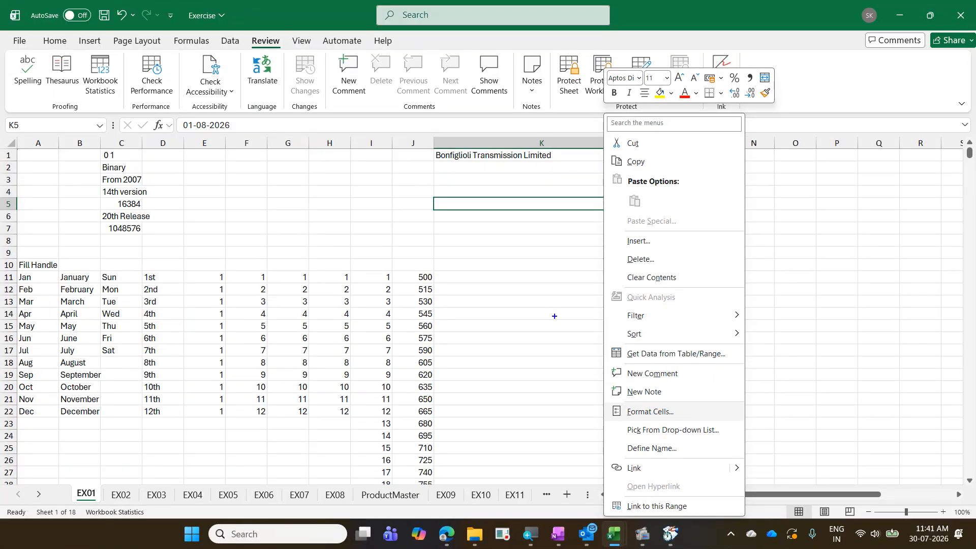
left_click_drag(425, 197, 570, 236)
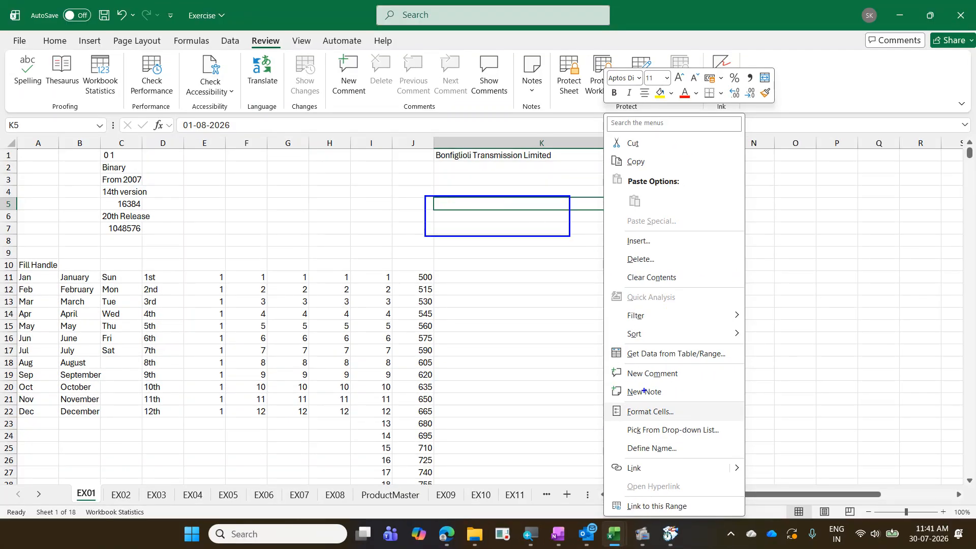
mouse_move(611, 402)
left_mouse_down()
mouse_move(635, 427)
mouse_move(681, 430)
left_mouse_up()
left_click(648, 412)
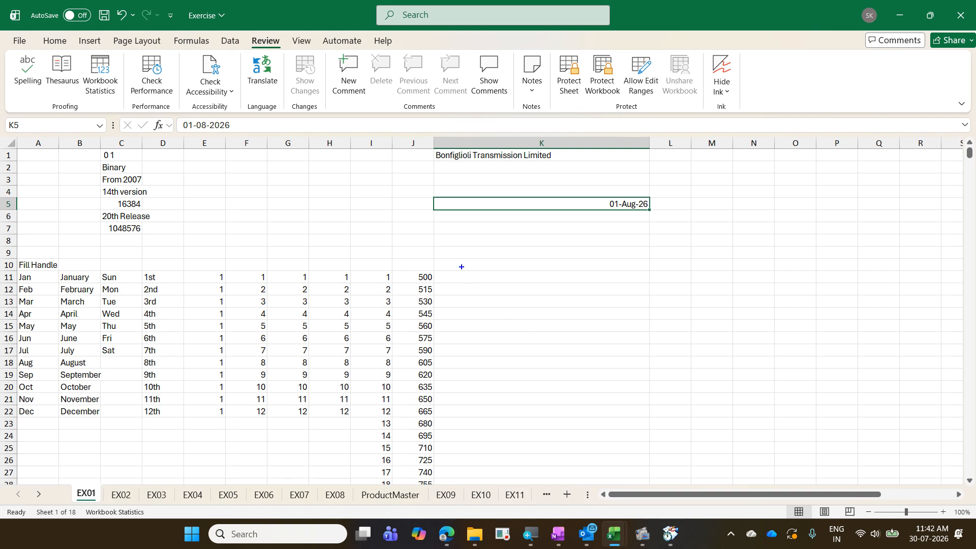
- Show Shift+F10 as the keyboard alternative to right-click on K5, then close the menu
type("Shif")
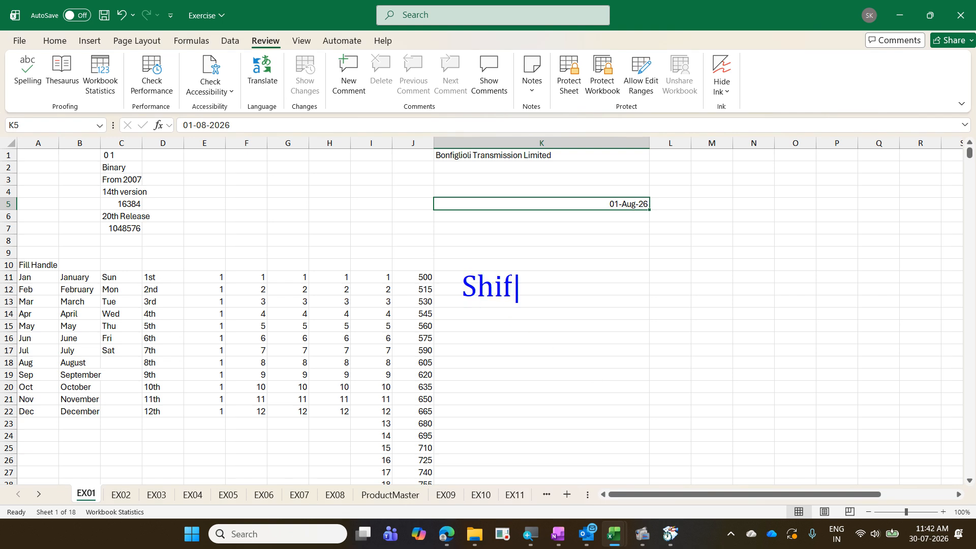
type("t F10 ")
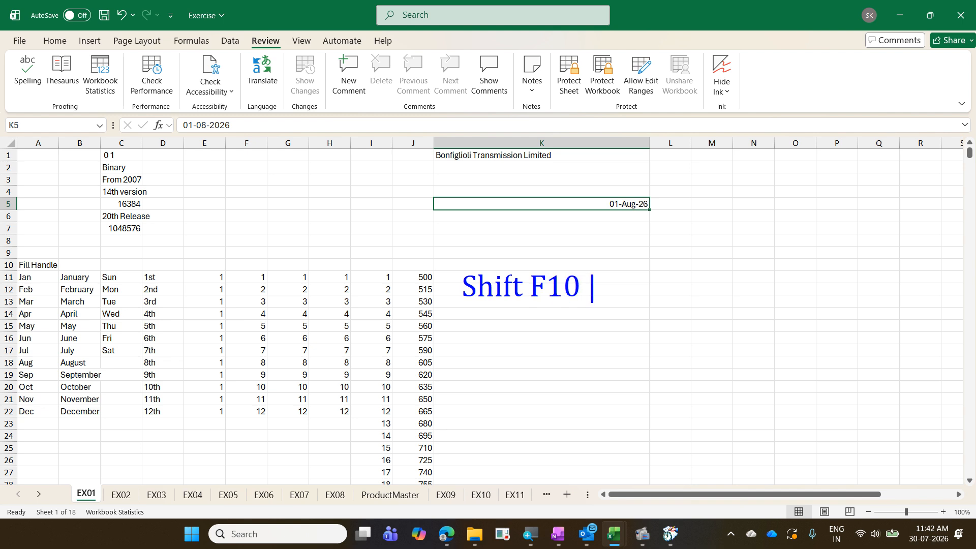
type("- Rig")
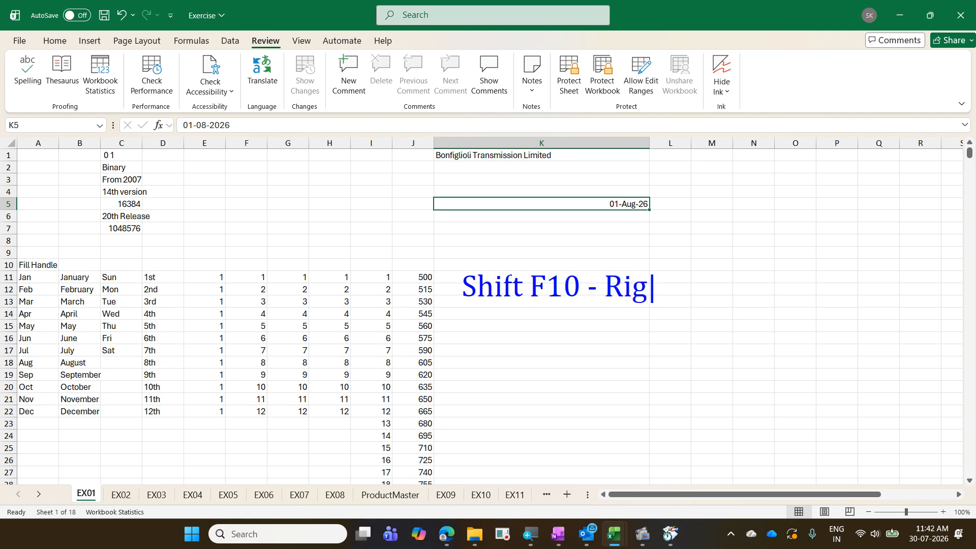
type("ht Cl")
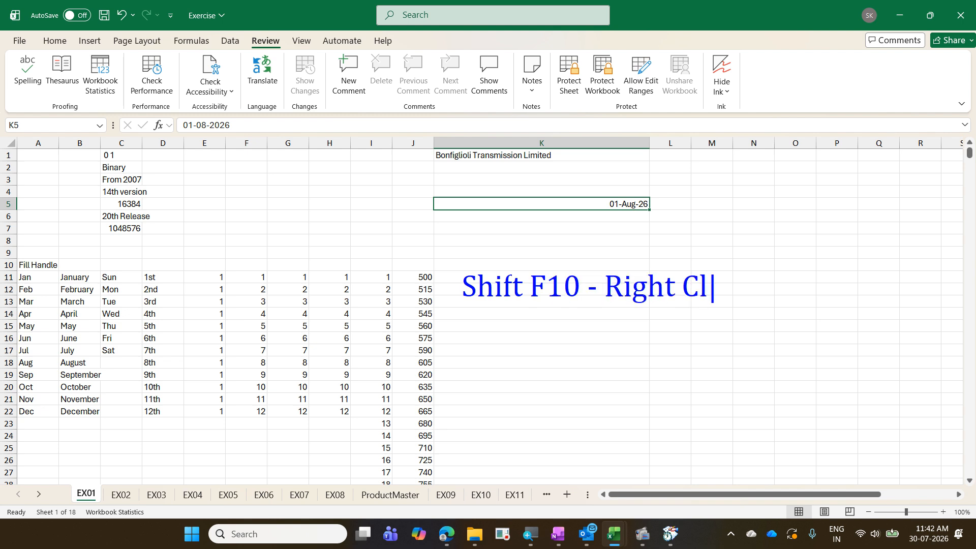
type("ick")
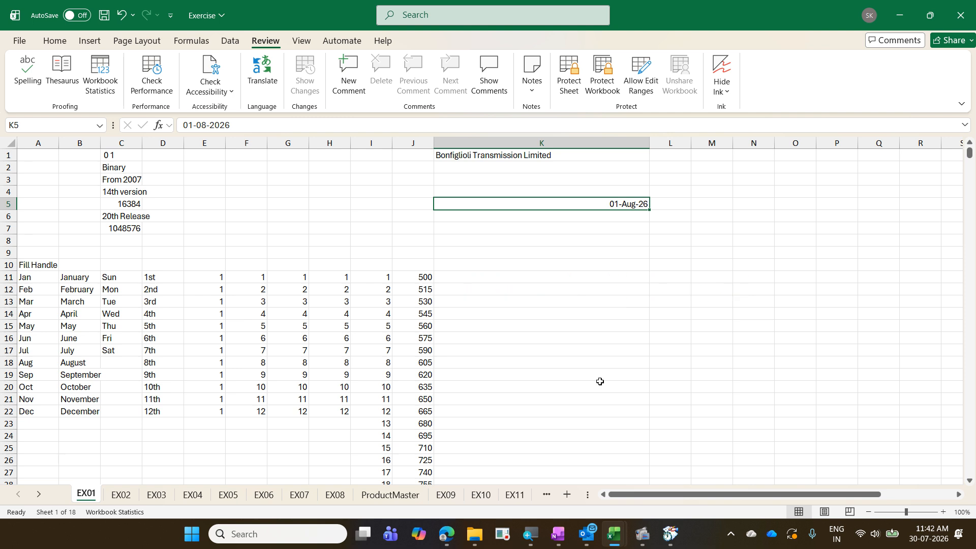
key("shift+F10")
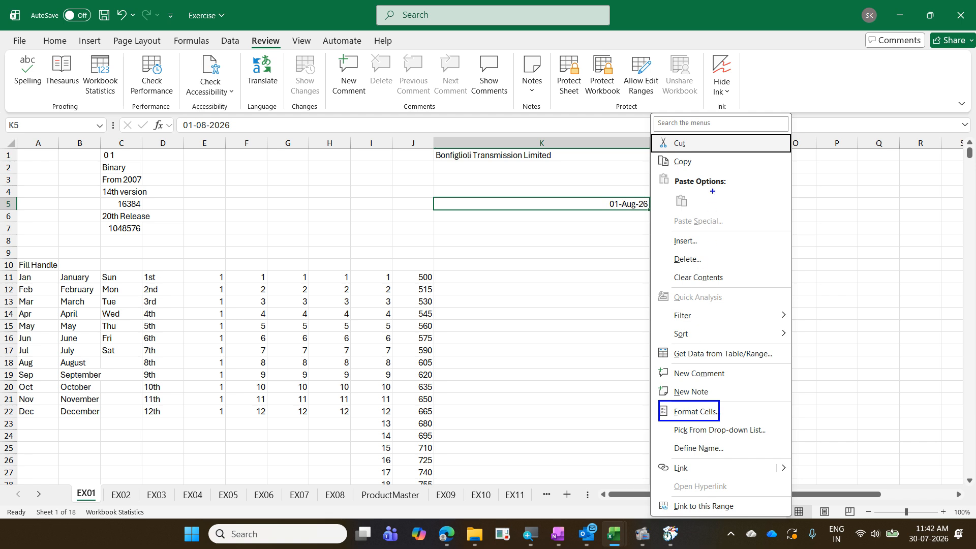
left_click_drag(705, 149, 711, 401)
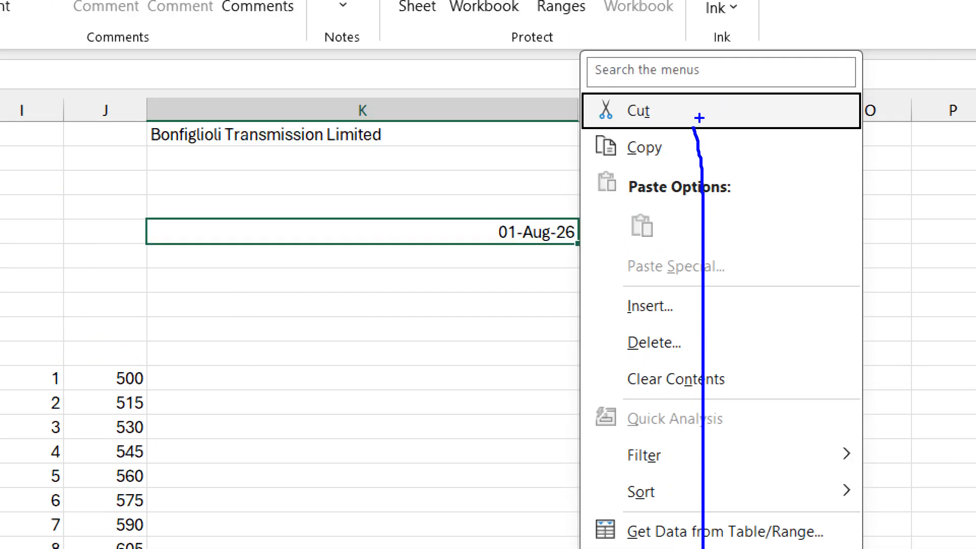
left_click_drag(637, 122, 651, 122)
left_click_drag(628, 165, 637, 165)
left_click_drag(619, 315, 627, 316)
left_click_drag(616, 357, 633, 357)
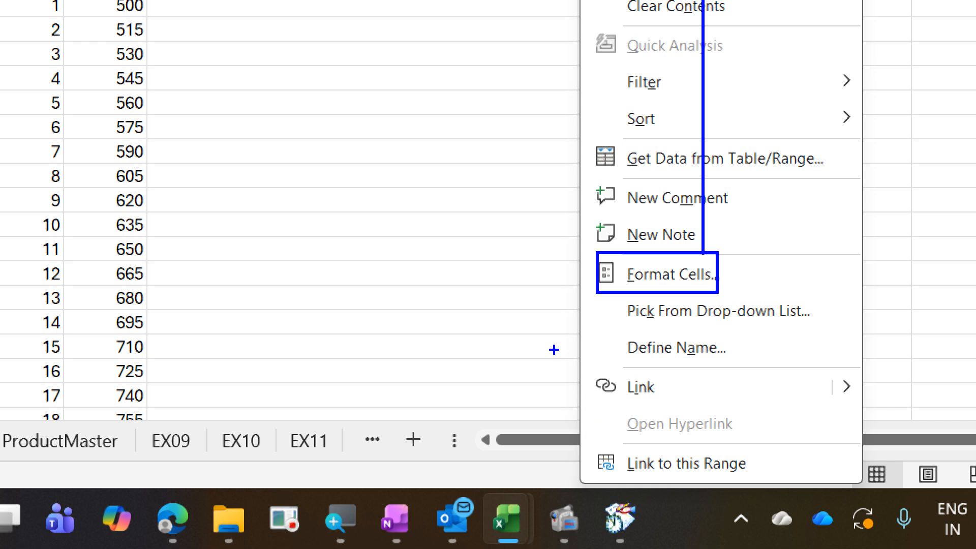
key("Escape")
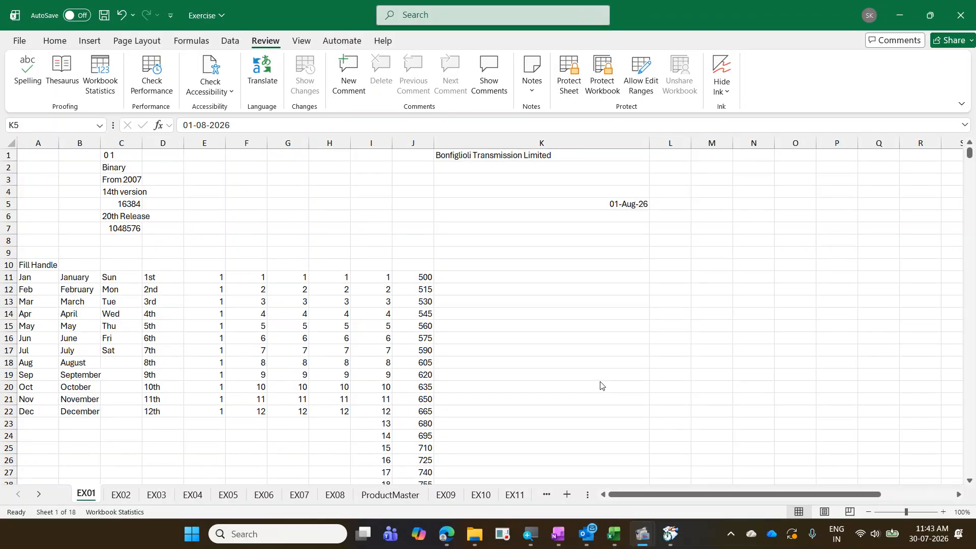
left_click(609, 211)
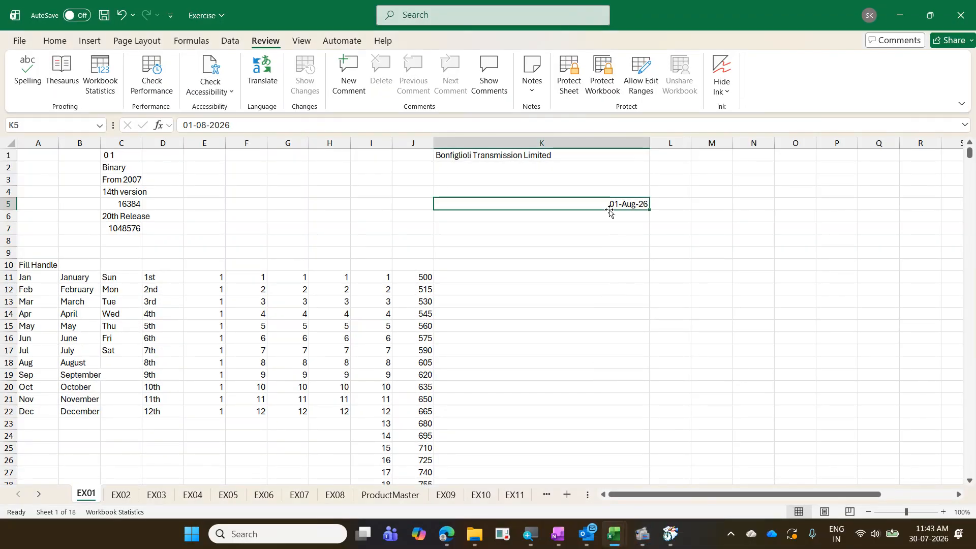
right_click(610, 212)
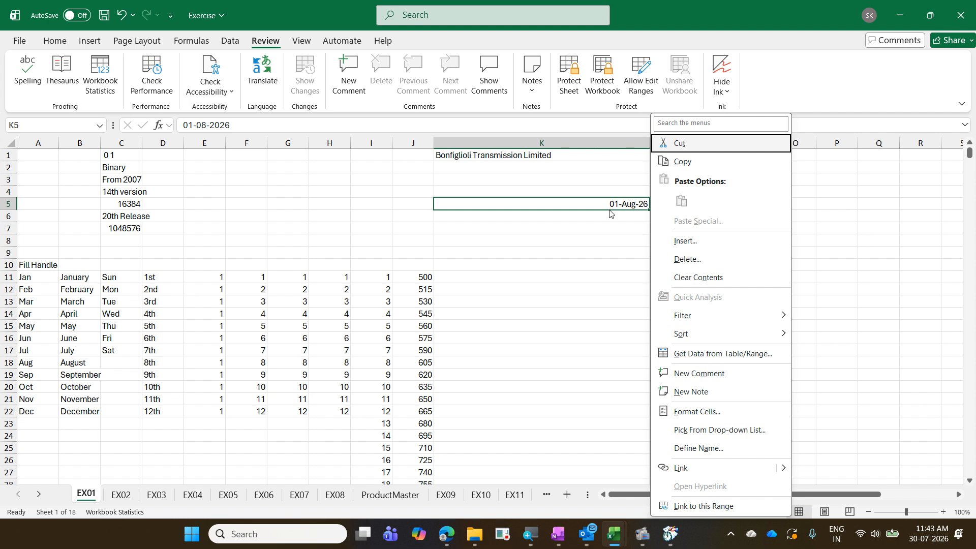
key("f")
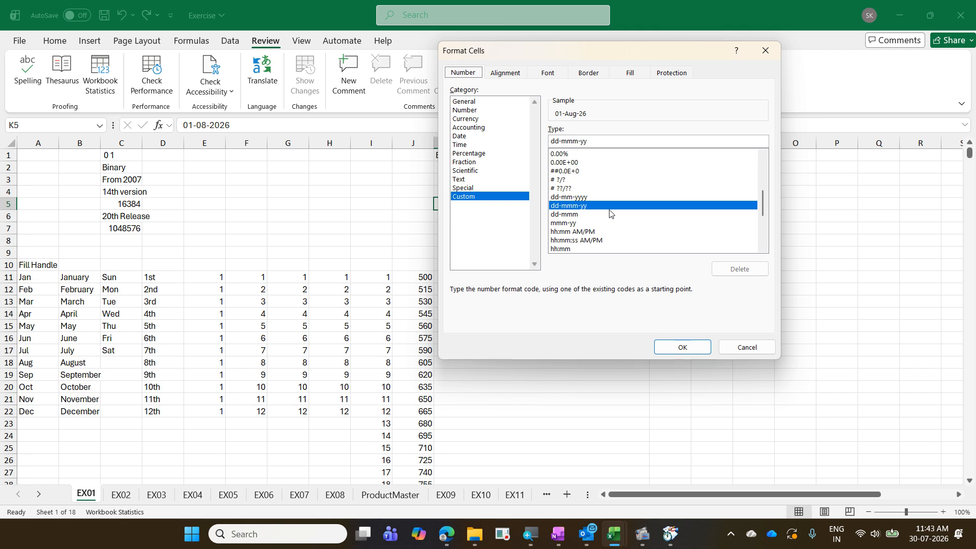
key("Return")
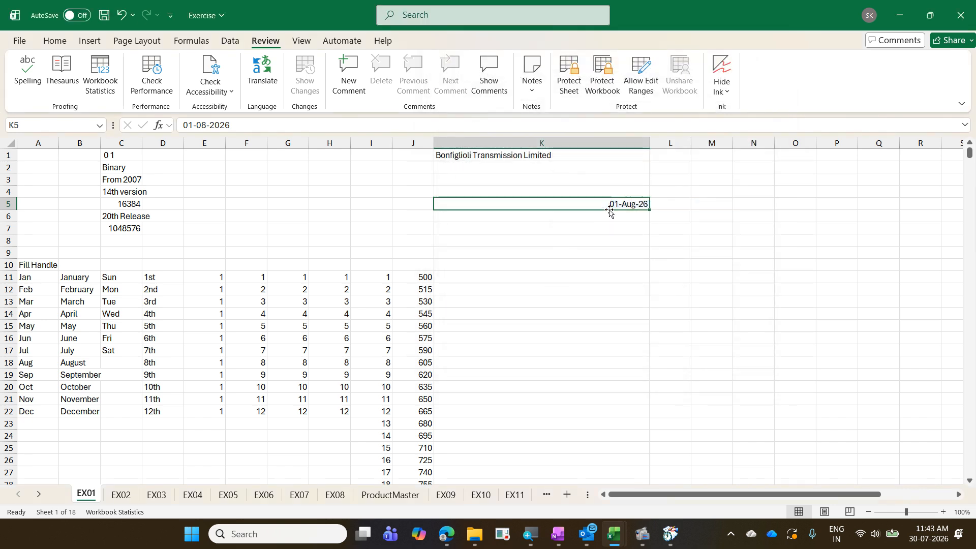
right_click(609, 214)
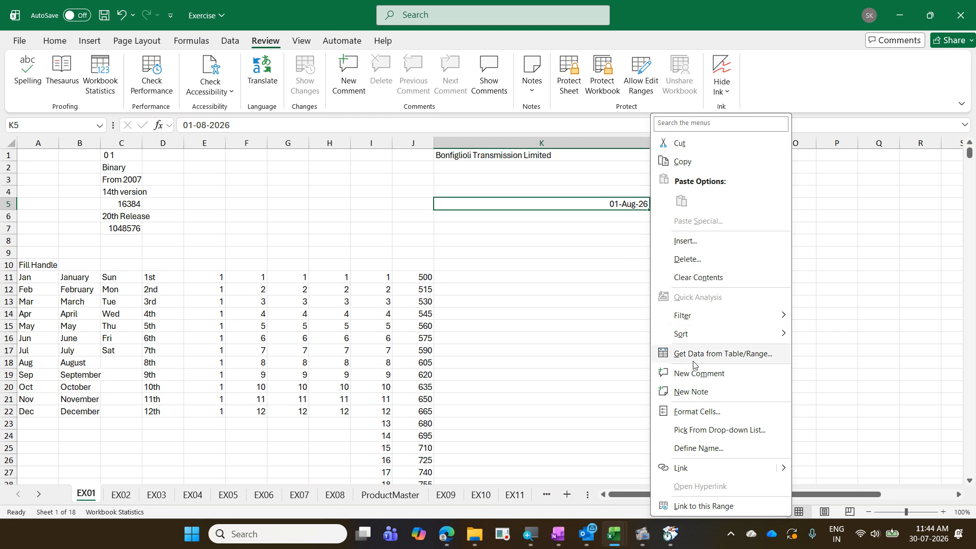
left_click(422, 330)
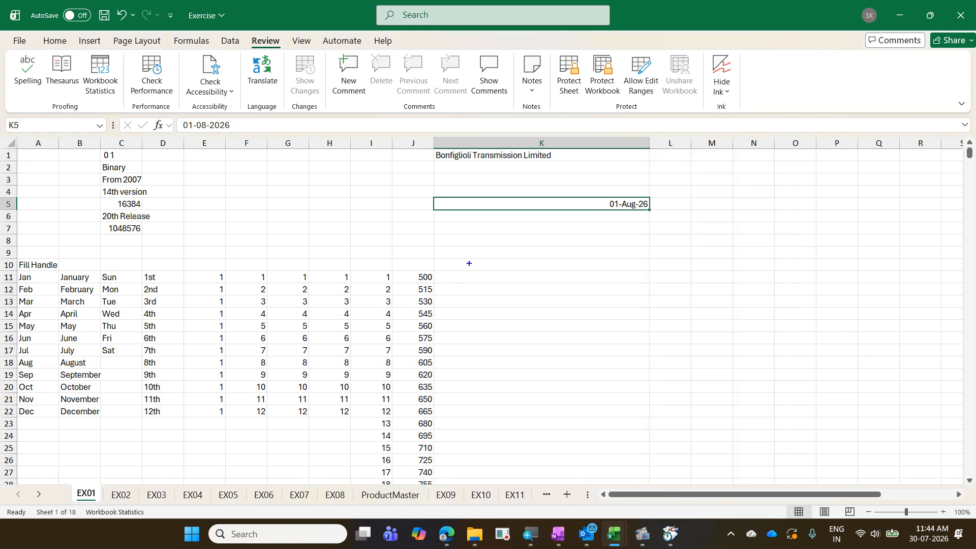
- Open Format Cells for K5 with Ctrl+1, showing custom type dd-mmm-yy and sample 01-Aug-26
type("tCtrl 1 - ")
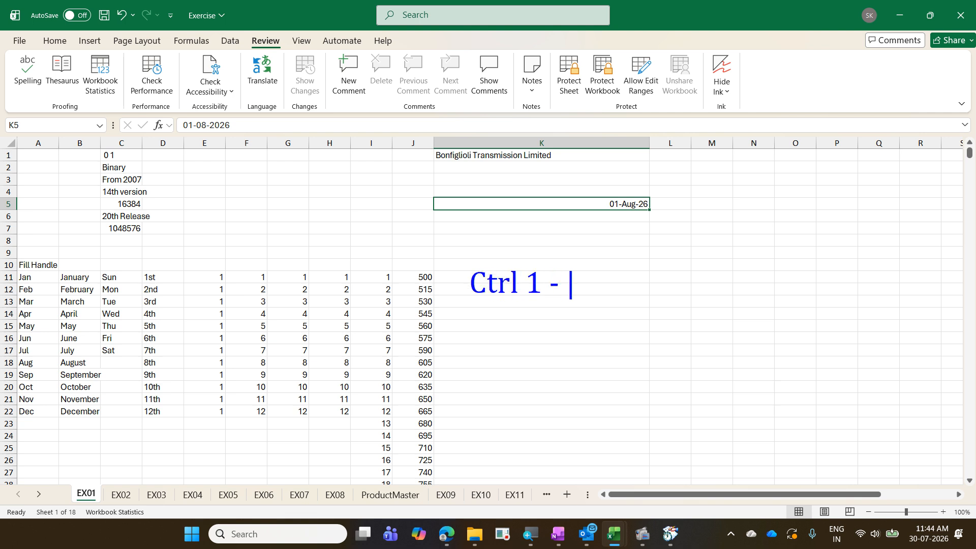
type("form")
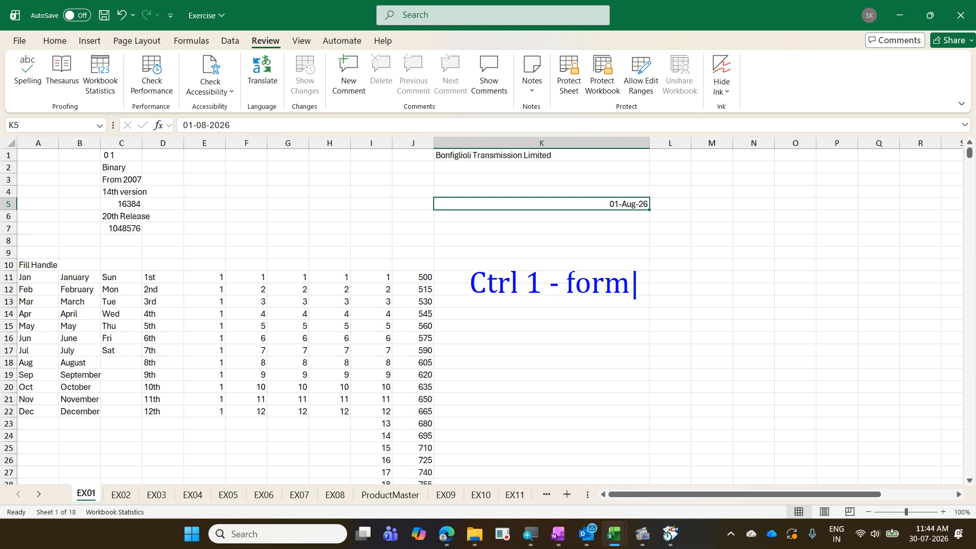
key("BackSpace")
key("BackSpace")
key("BackSpace")
key("BackSpace")
type("Form")
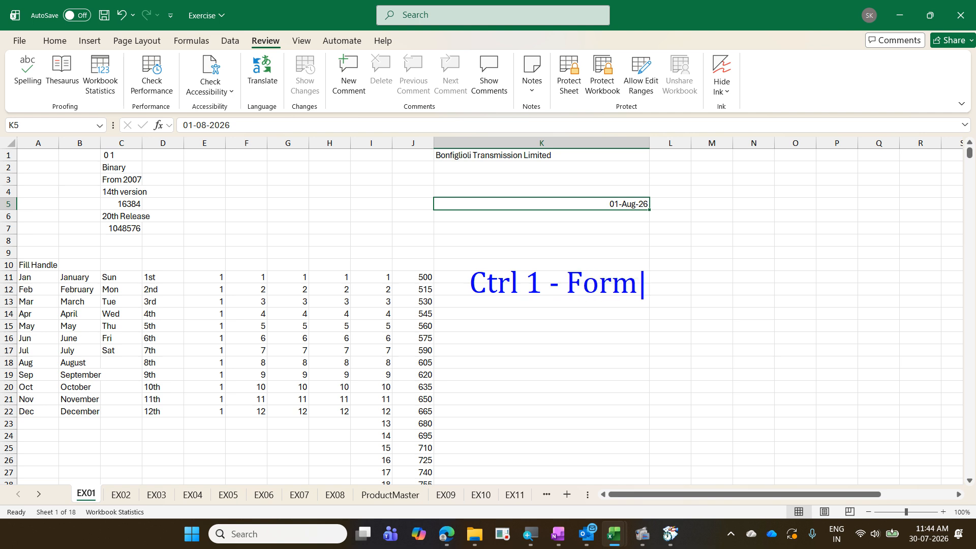
type("at cells")
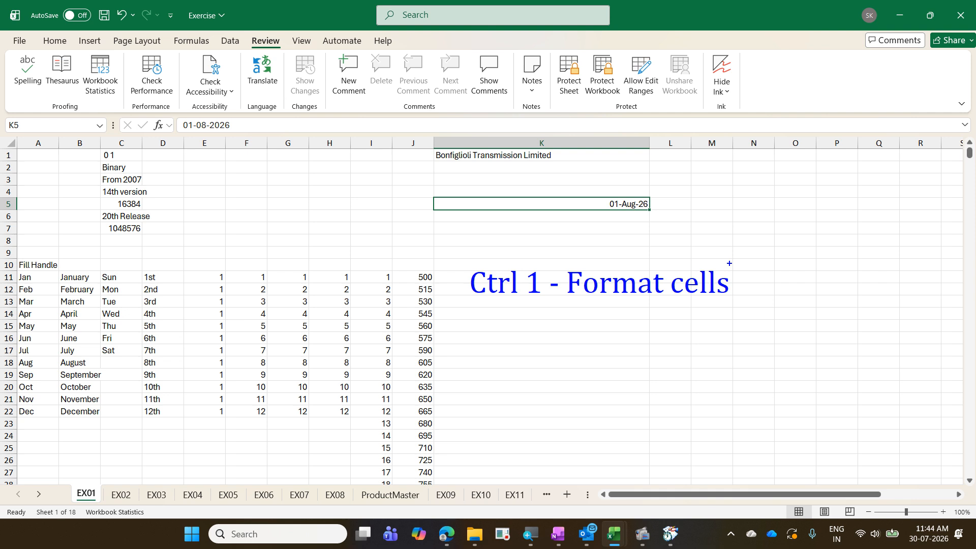
key("ctrl+1")
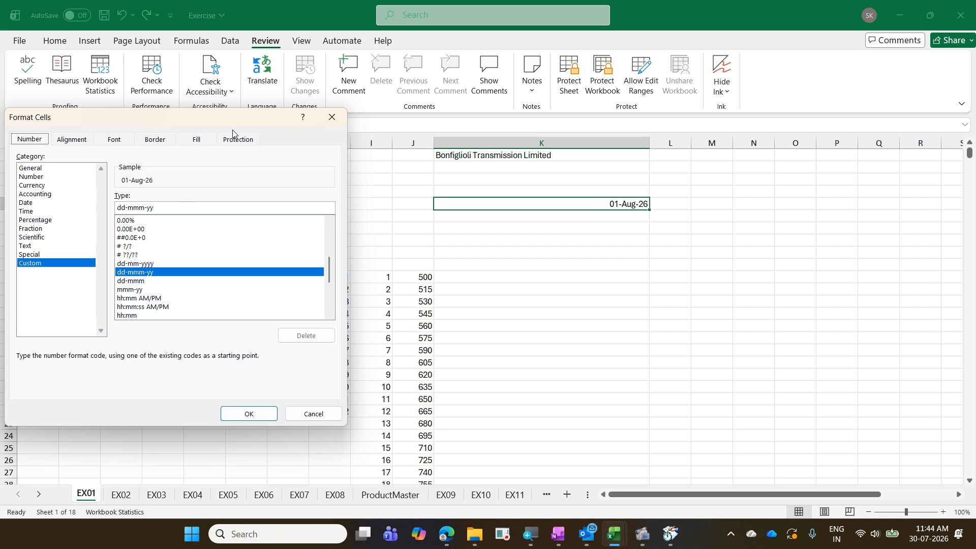
- Drag the Format Cells dialog to the centre of the window, then close and reopen it with Ctrl+1
left_click_drag(226, 119, 404, 192)
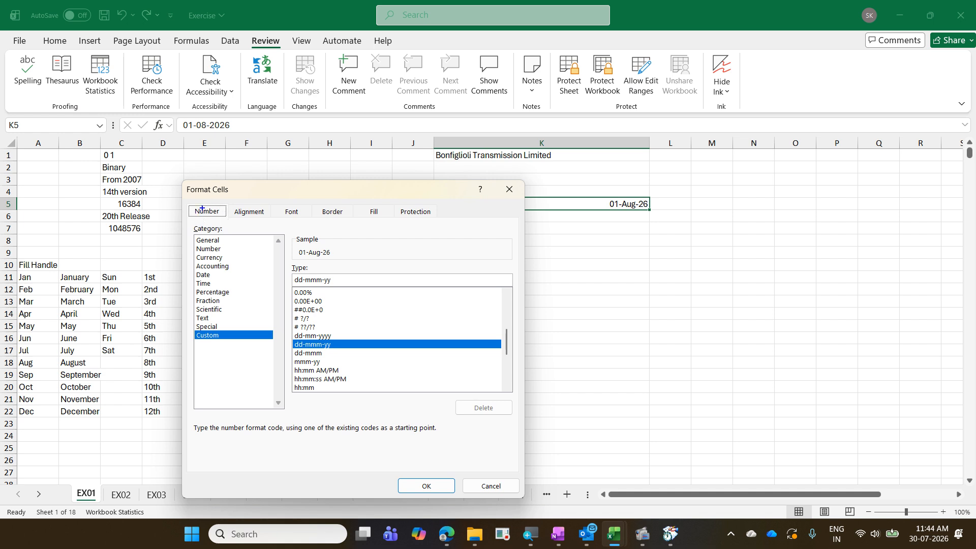
mouse_move(202, 207)
left_mouse_down()
mouse_move(216, 192)
mouse_move(249, 207)
mouse_move(279, 194)
mouse_move(296, 209)
mouse_move(312, 196)
mouse_move(328, 208)
mouse_move(389, 194)
mouse_move(415, 210)
left_mouse_up()
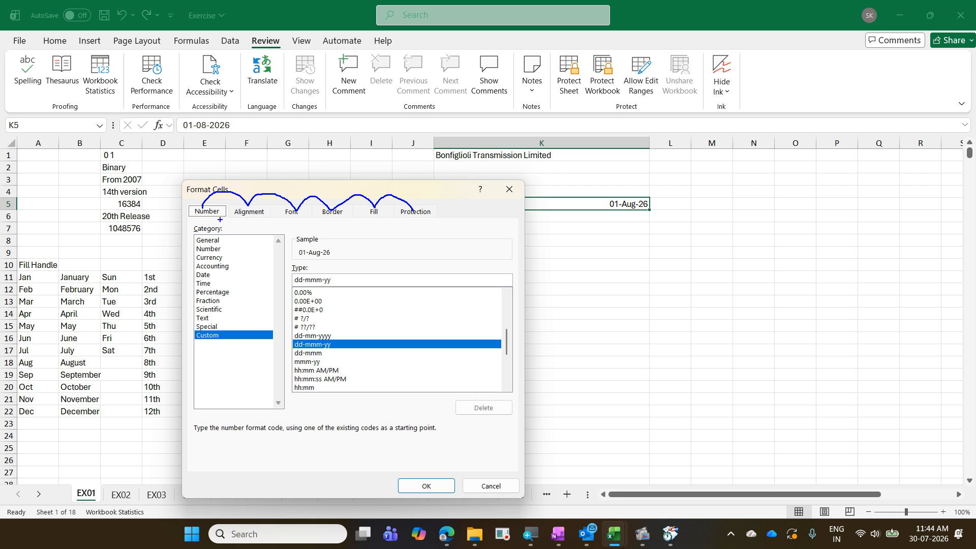
mouse_move(193, 221)
left_mouse_down()
mouse_move(227, 203)
mouse_move(198, 226)
mouse_move(212, 219)
left_mouse_up()
key("Escape")
key("ctrl+1")
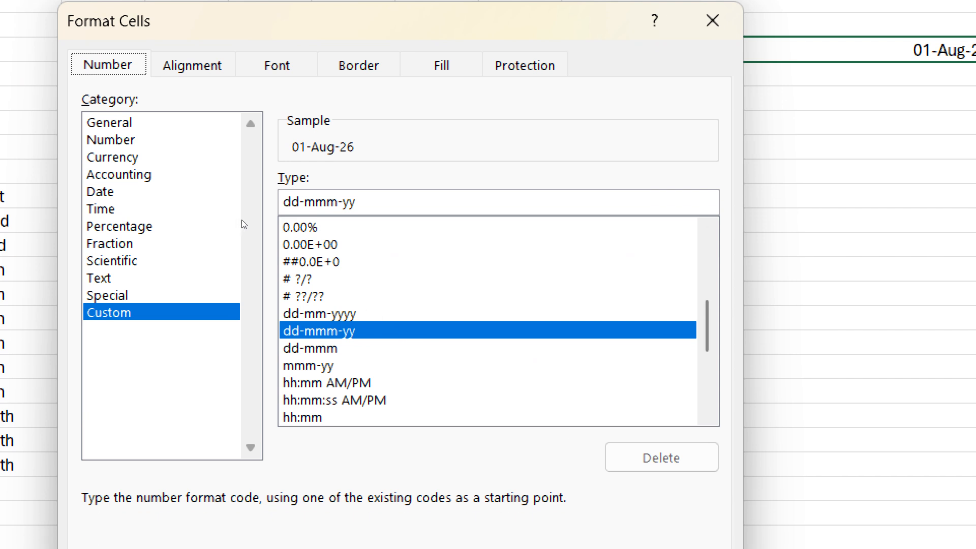
key("ctrl+Tab")
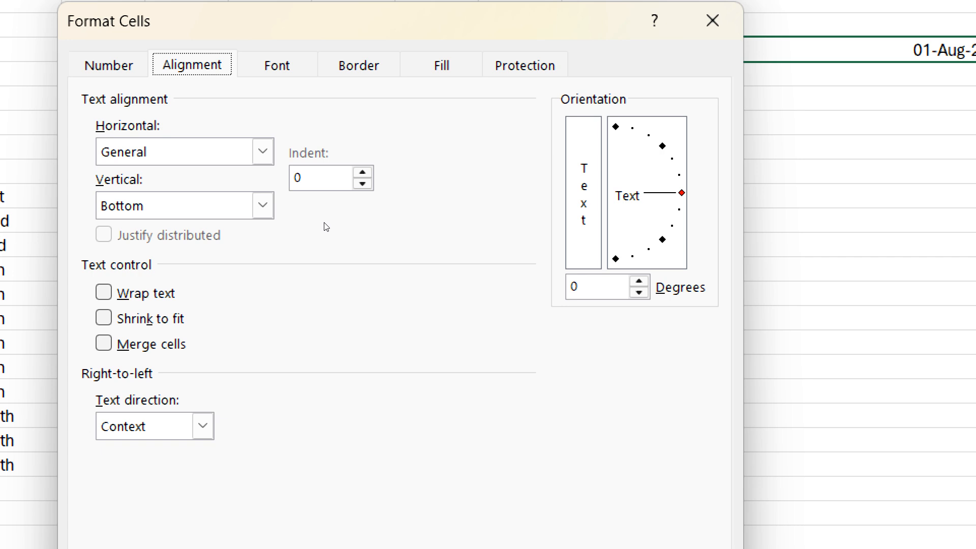
key("ctrl+Tab")
key("ctrl+Tab")
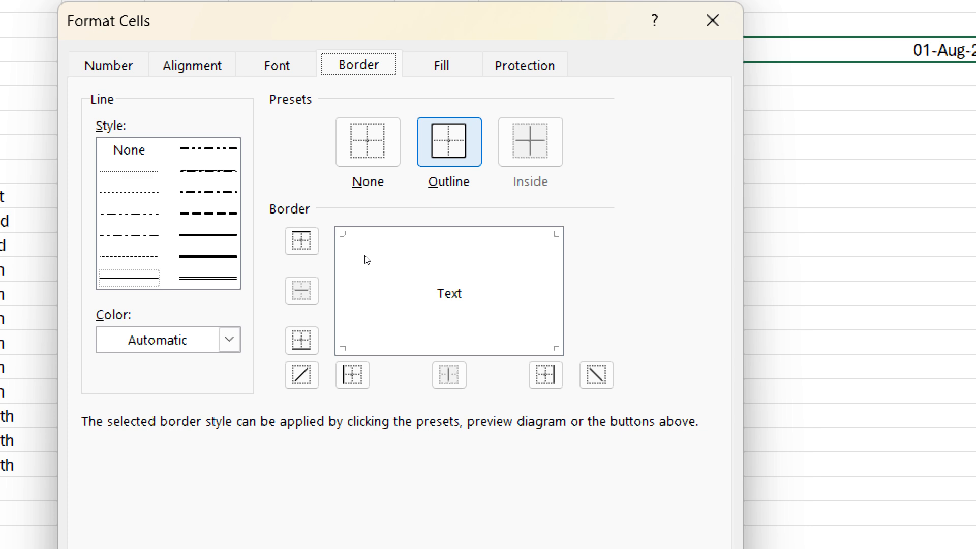
key("ctrl+Tab")
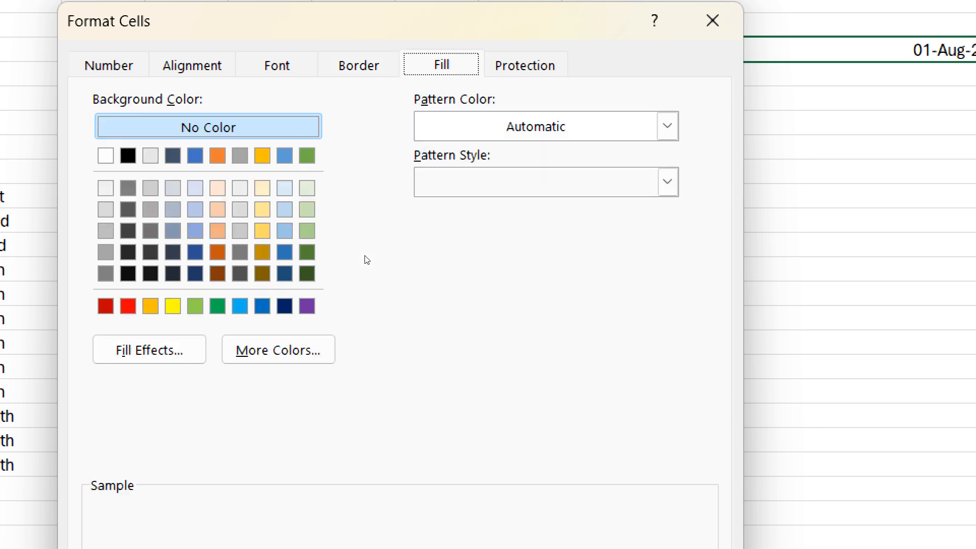
key("ctrl+shift+Tab")
key("ctrl+shift+Tab")
key("ctrl+Tab")
key("ctrl+Tab")
key("ctrl+shift+Tab")
key("ctrl+shift+Tab")
key("ctrl+Tab")
key("ctrl+Tab")
key("ctrl+shift+Tab")
key("ctrl+shift+Tab")
key("ctrl+Tab")
key("ctrl+Tab")
key("ctrl+shift+Tab")
key("ctrl+shift+Tab")
key("ctrl+Tab")
key("ctrl+Tab")
key("ctrl+Tab")
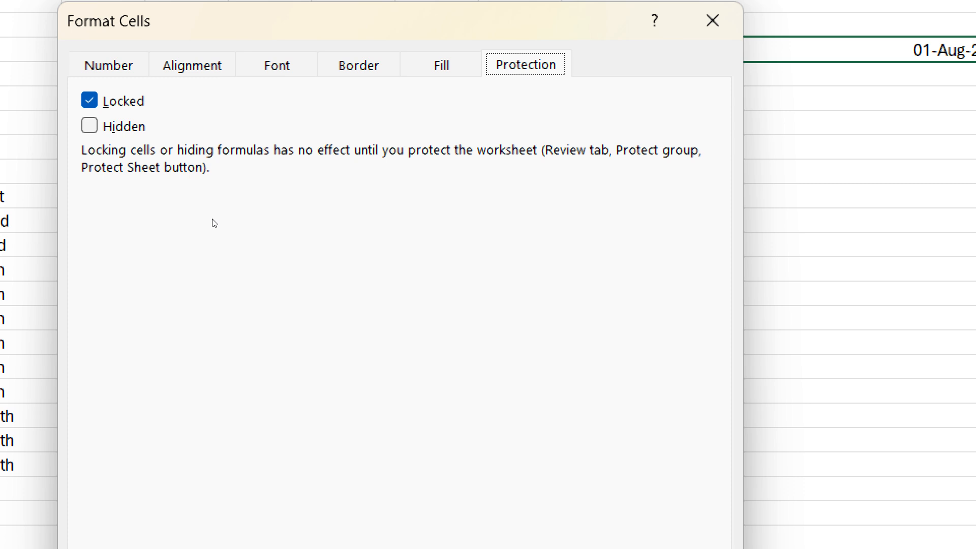
key("ctrl+Tab")
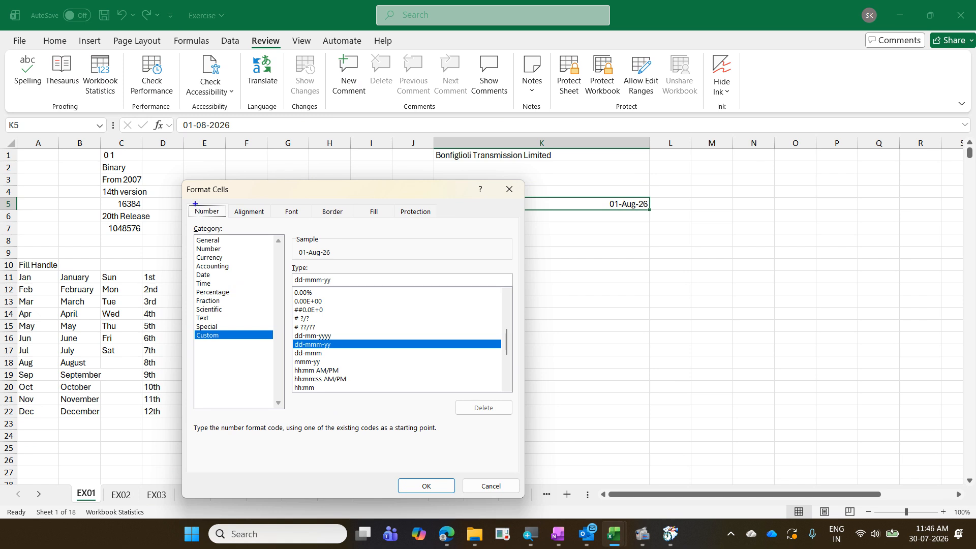
mouse_move(195, 203)
left_mouse_down()
mouse_move(232, 225)
mouse_move(237, 276)
left_mouse_up()
left_click_drag(222, 213, 236, 272)
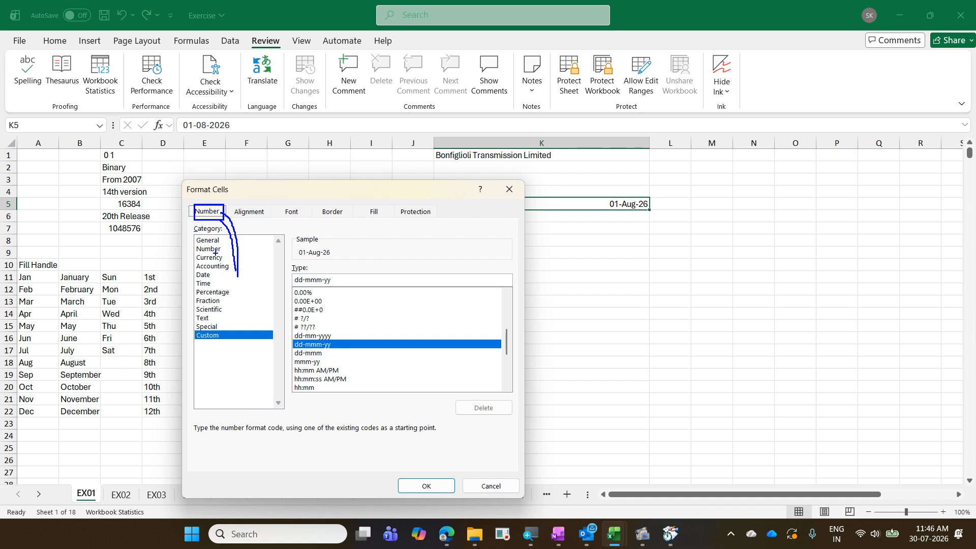
mouse_move(192, 237)
left_mouse_down()
mouse_move(198, 220)
mouse_move(201, 236)
left_mouse_up()
key("Escape")
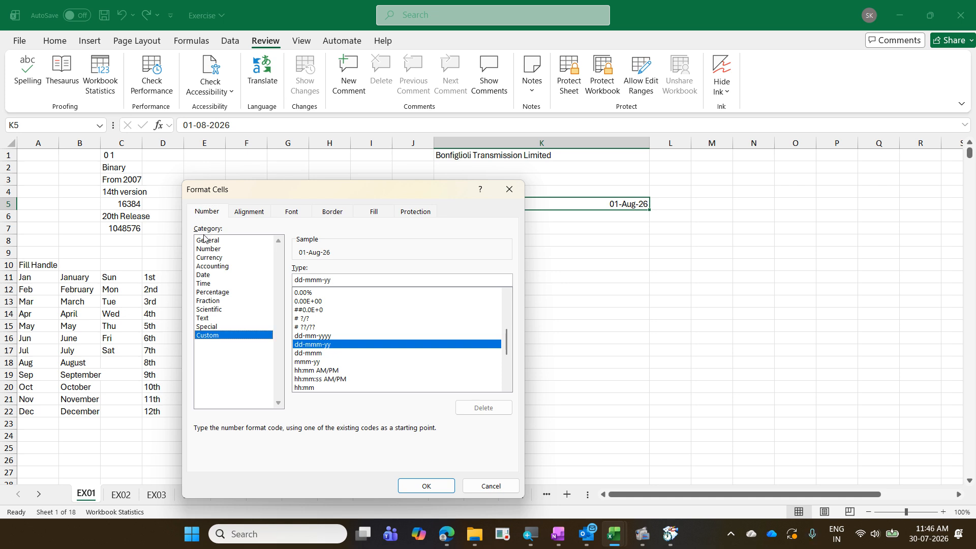
left_click(201, 208)
type("tAb")
key("BackSpace")
key("BackSpace")
key("BackSpace")
type("Tab - ")
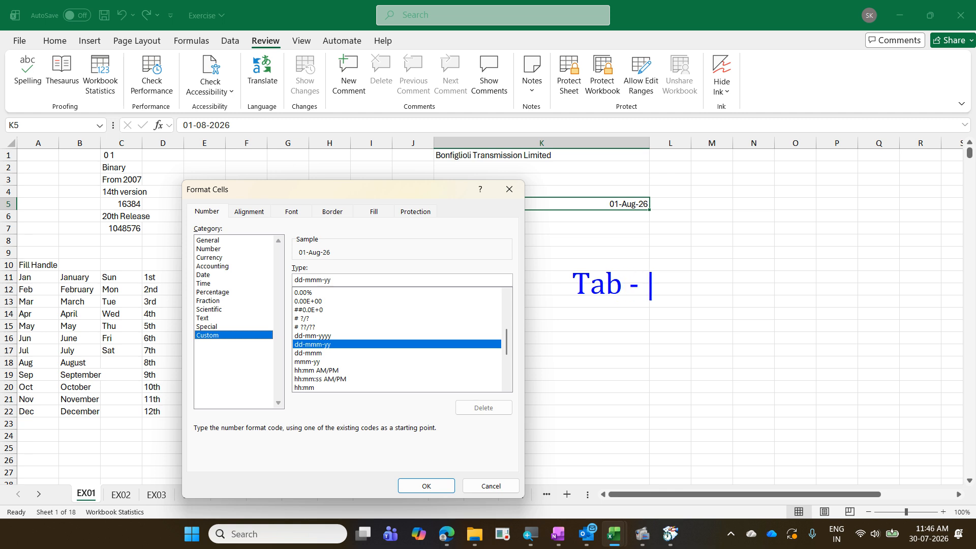
type("Next")
key("Return")
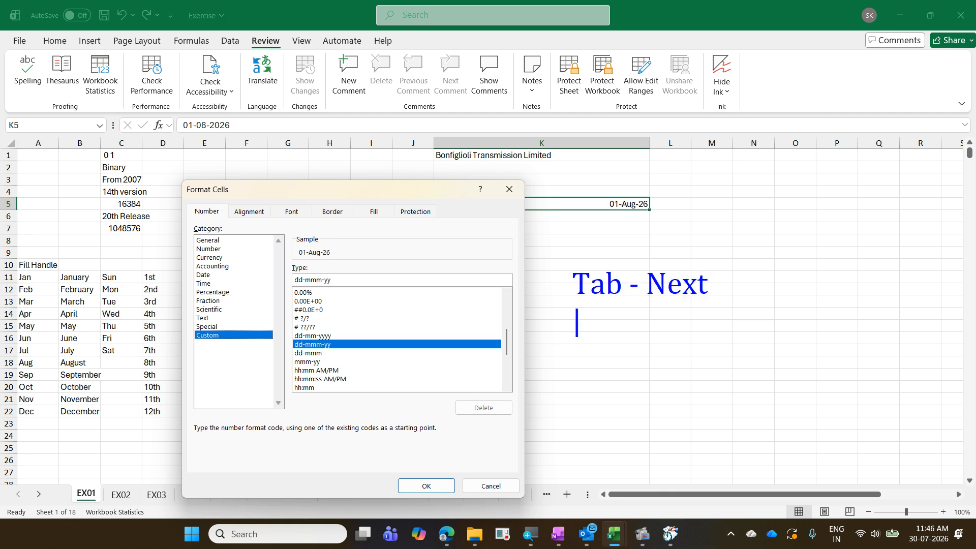
type("Shift Ta")
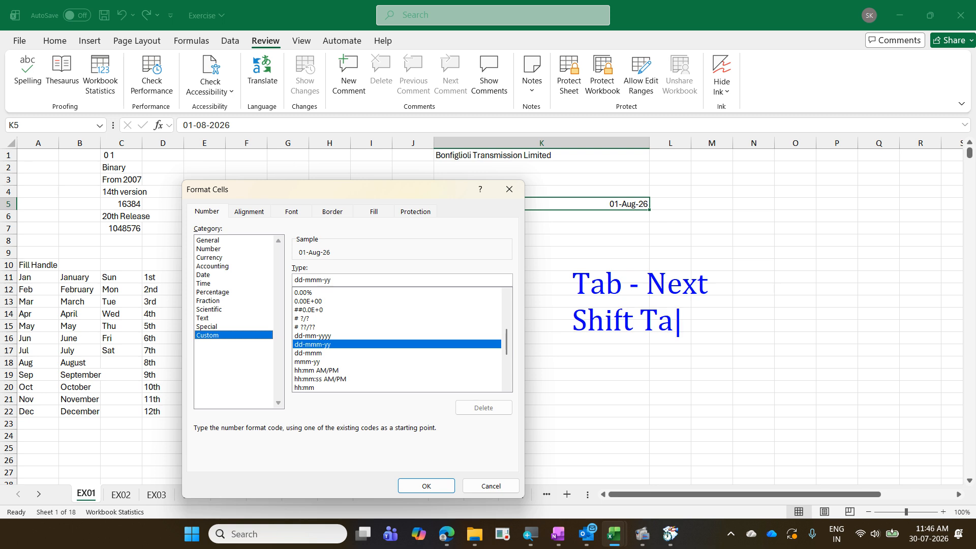
type("b - P")
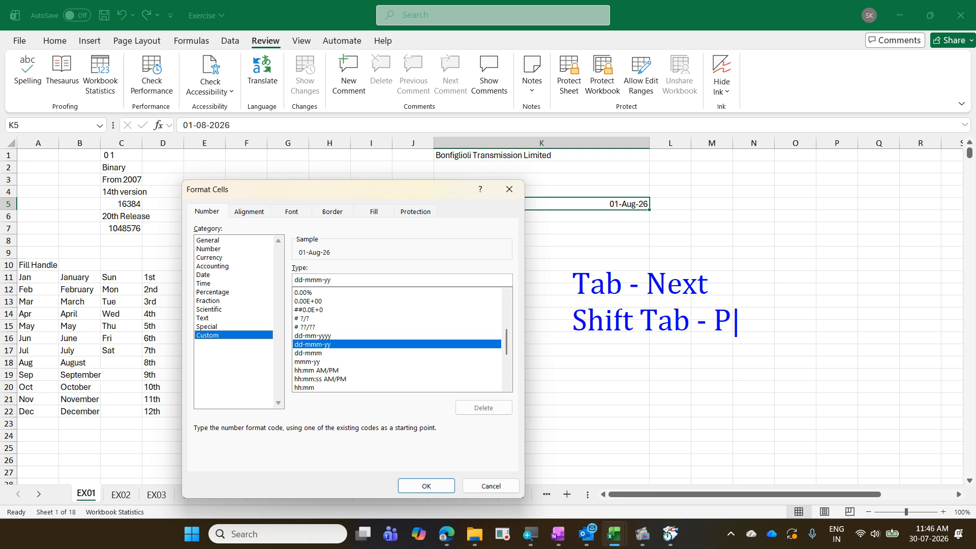
type("revious")
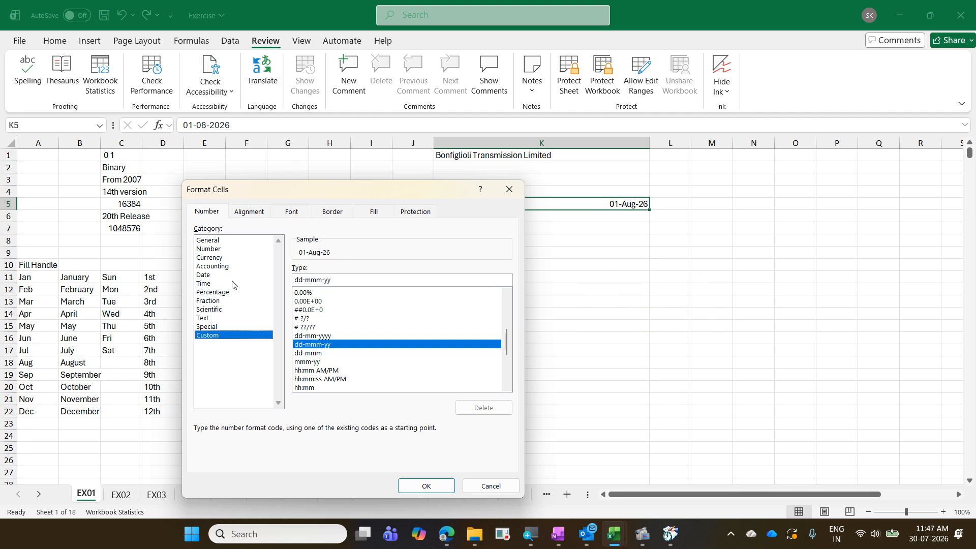
key("Tab")
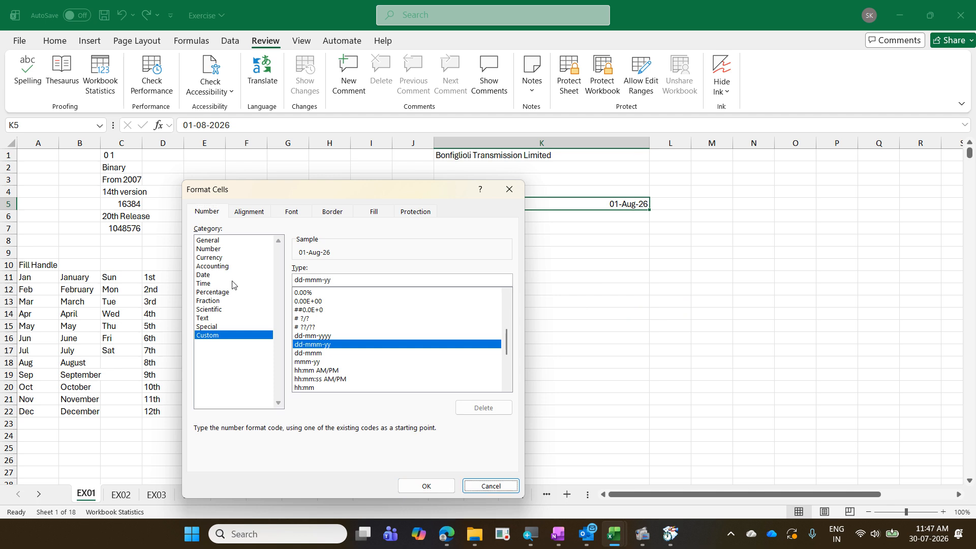
key("shift+Tab")
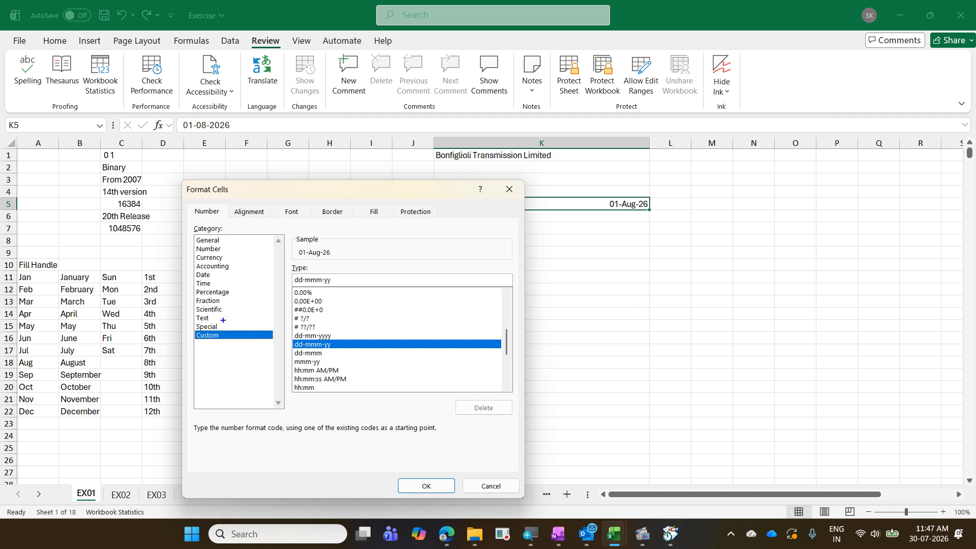
mouse_move(187, 325)
left_mouse_down()
mouse_move(253, 353)
mouse_move(246, 295)
mouse_move(311, 319)
left_mouse_up()
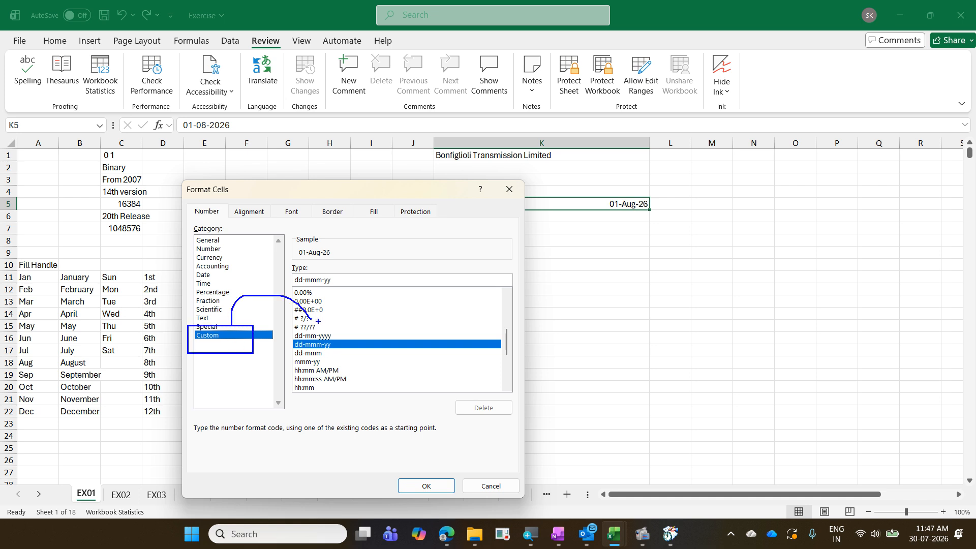
key("Escape")
key("Tab")
key("Tab")
key("Tab")
key("Tab")
key("Tab")
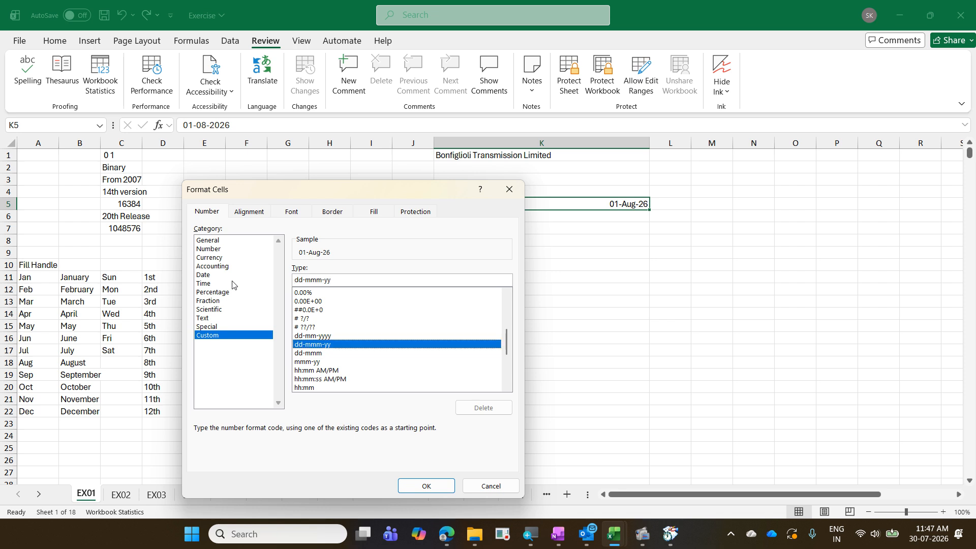
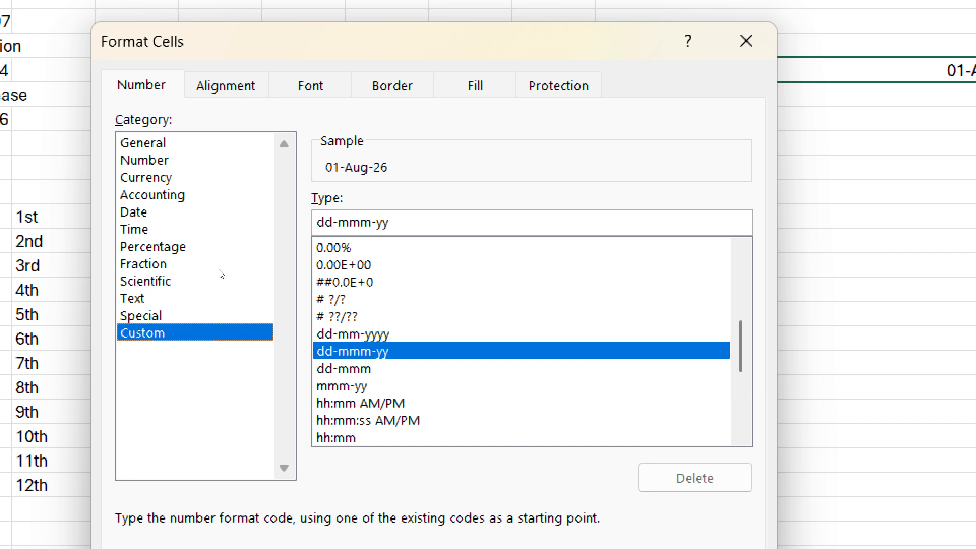
- Preview the date as General, Time and Text, then return to Custom, now showing the @ code
key("Home")
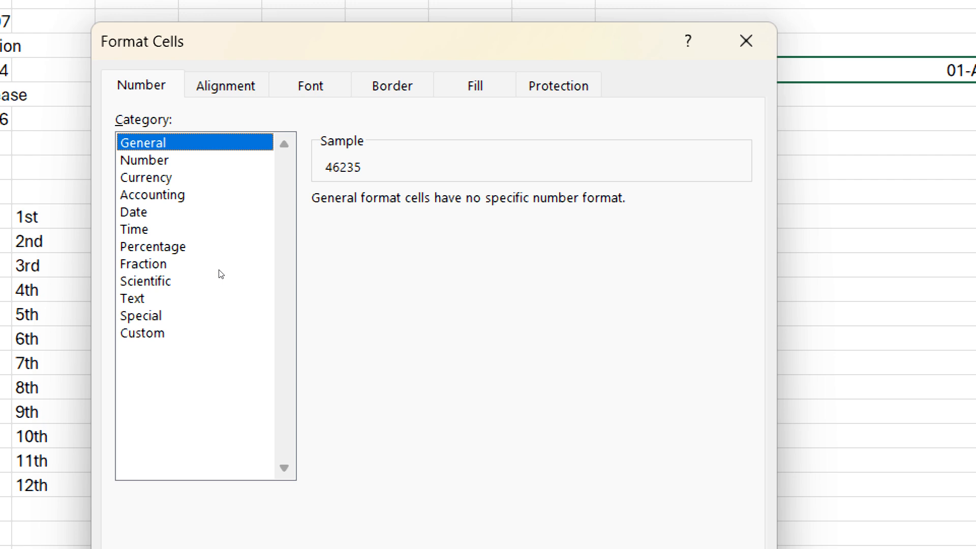
key("t")
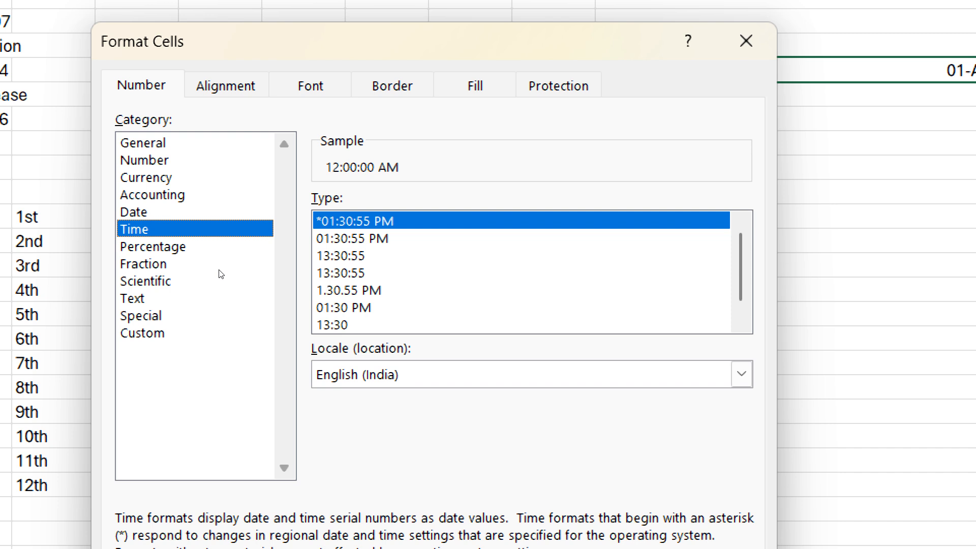
key("t")
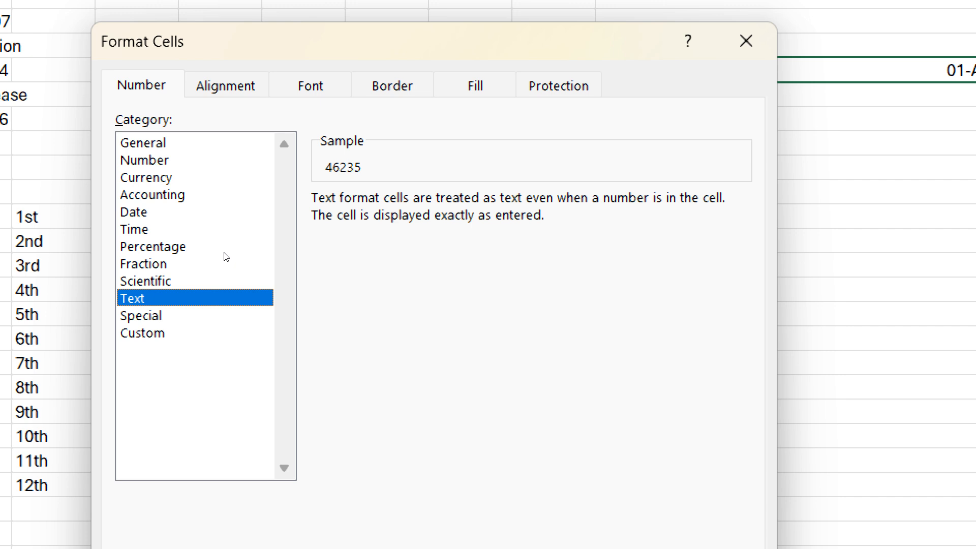
left_click(230, 337)
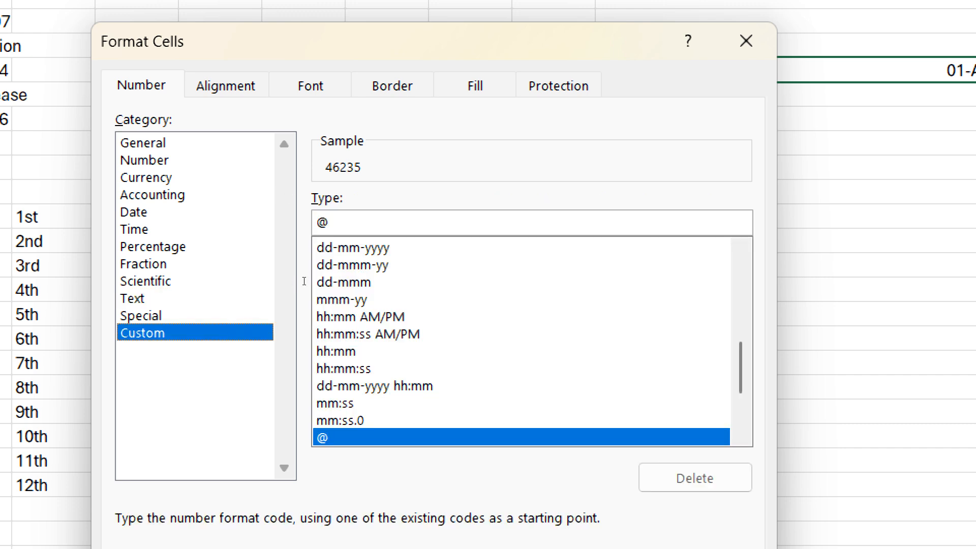
- Clear the @ code from the custom Type box, so the sample shows 46235
key("Tab")
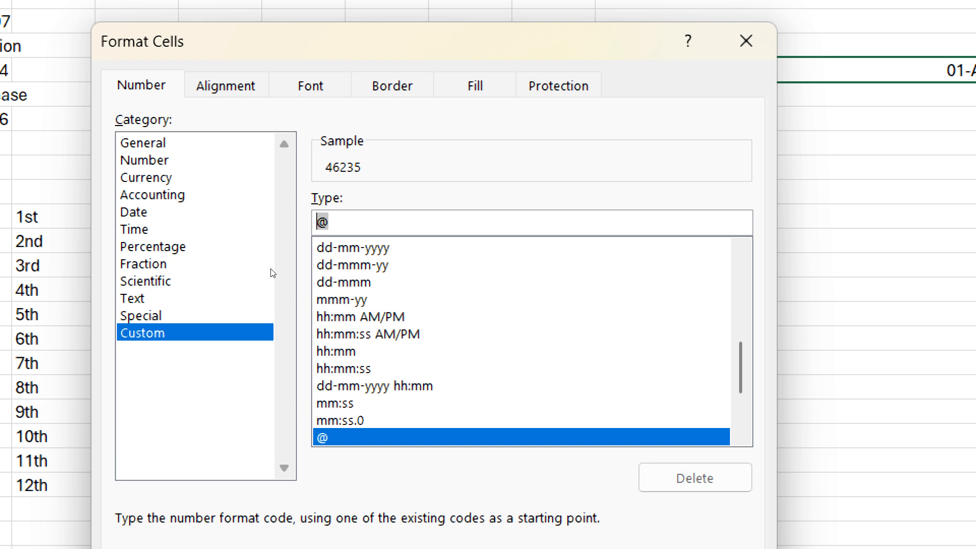
key("BackSpace")
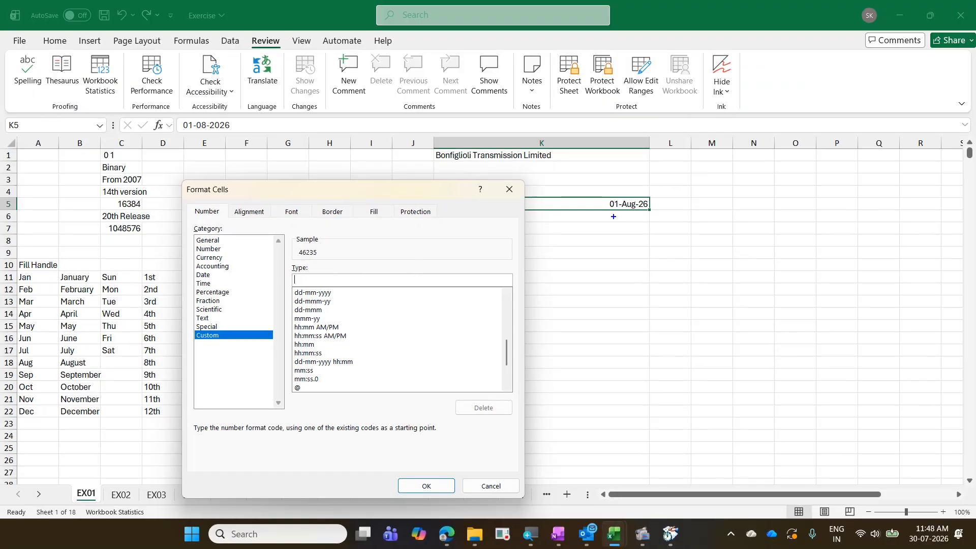
left_click_drag(600, 195, 651, 216)
left_click_drag(292, 247, 327, 261)
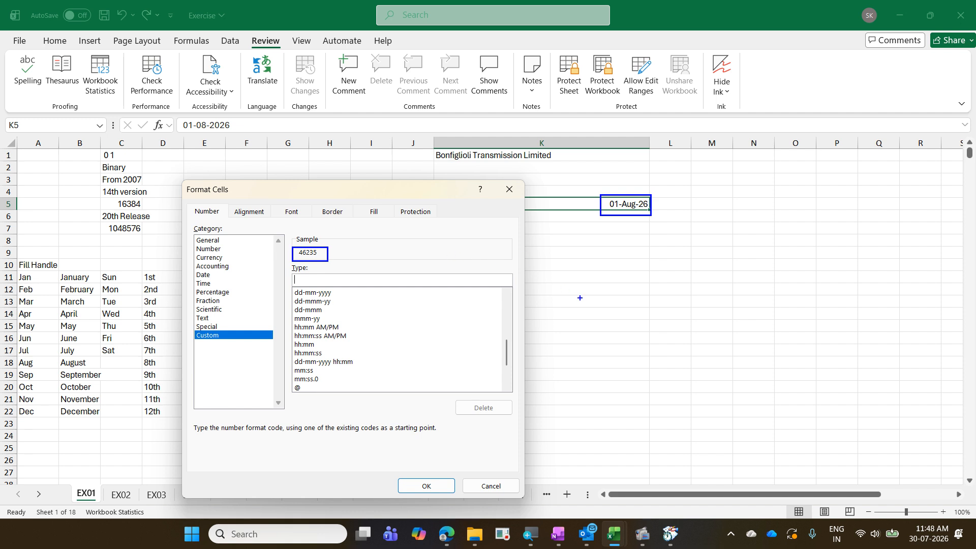
mouse_move(580, 297)
left_mouse_down()
mouse_move(478, 259)
mouse_move(330, 249)
left_mouse_up()
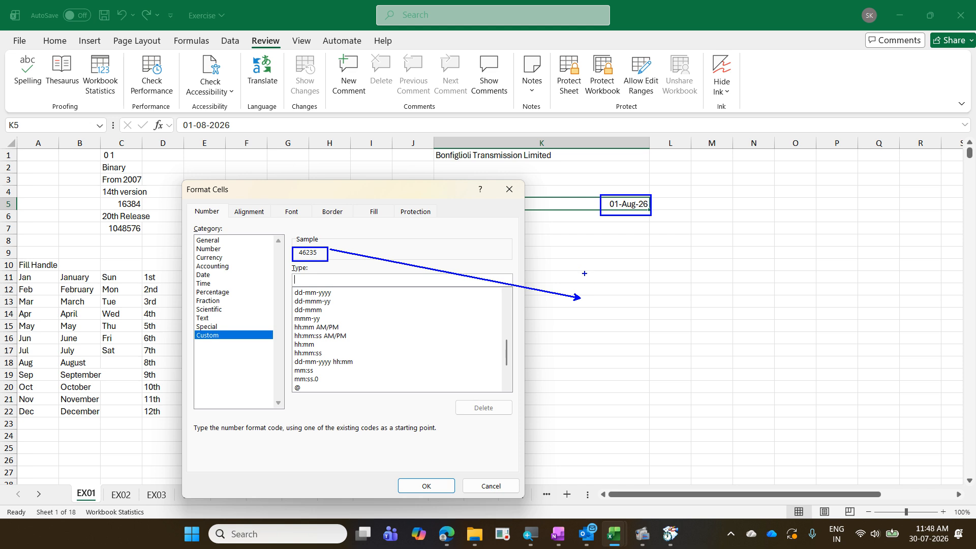
left_click_drag(589, 281, 589, 309)
type("01 Ja")
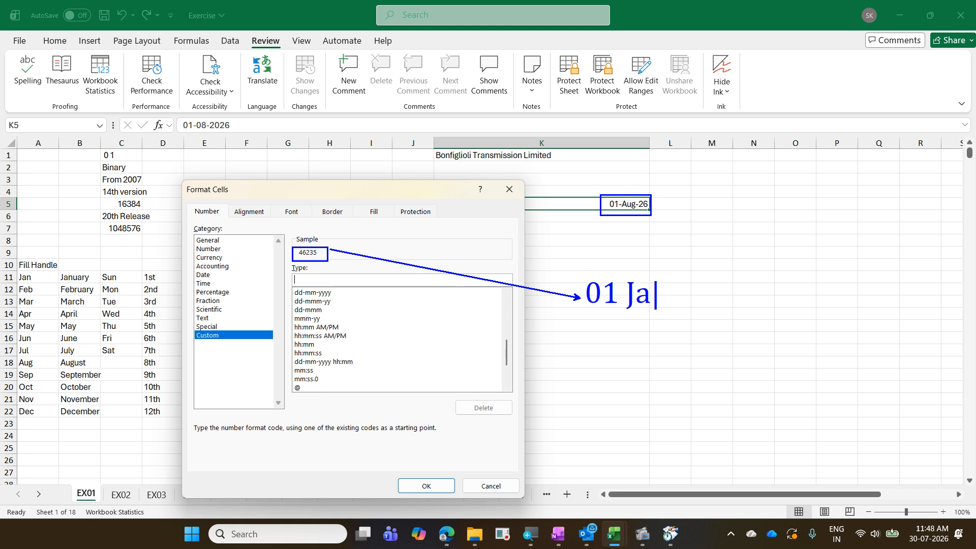
type("n 19")
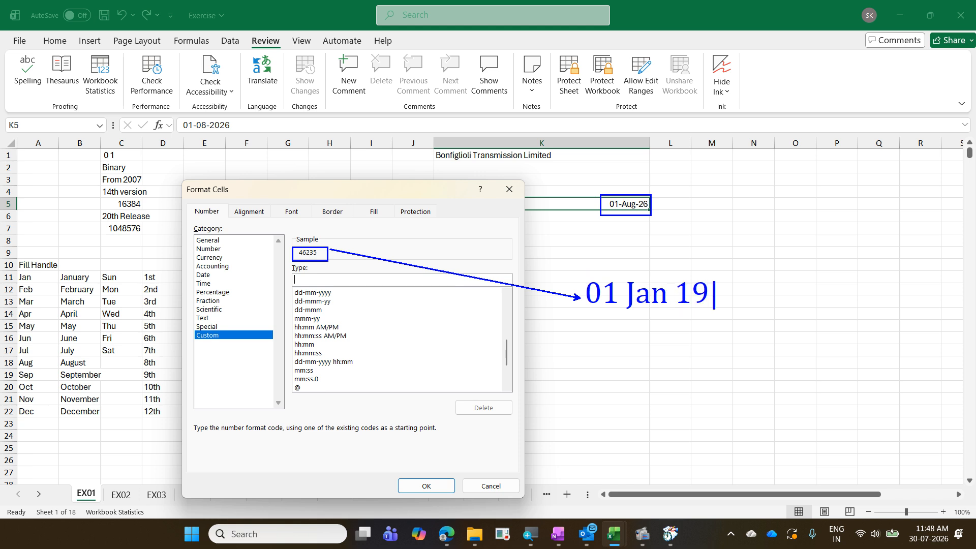
type("00")
key("Return")
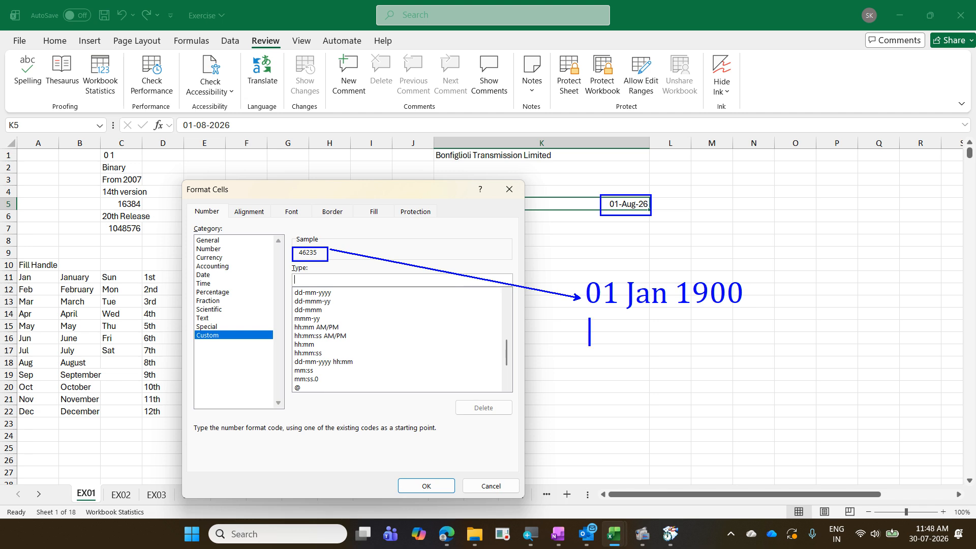
type("31 Dec ")
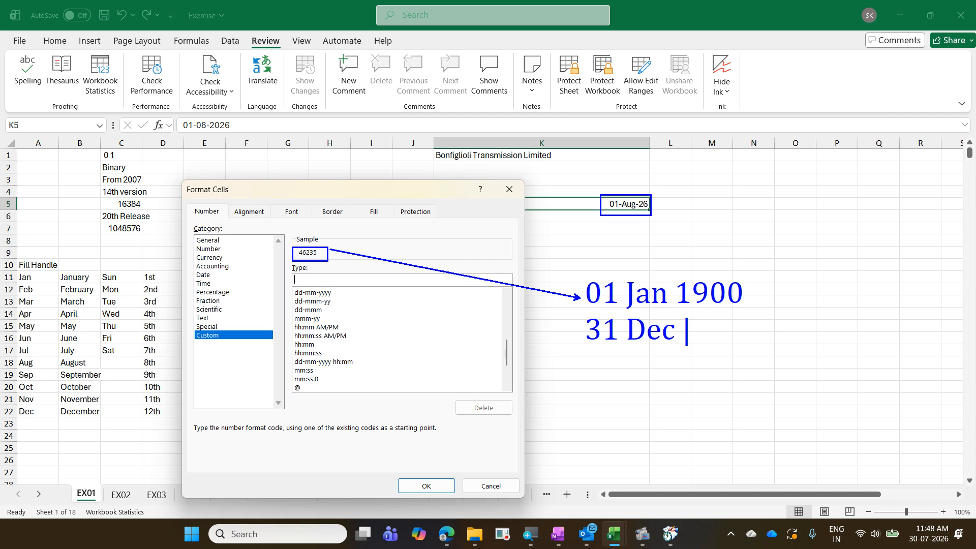
type("9999")
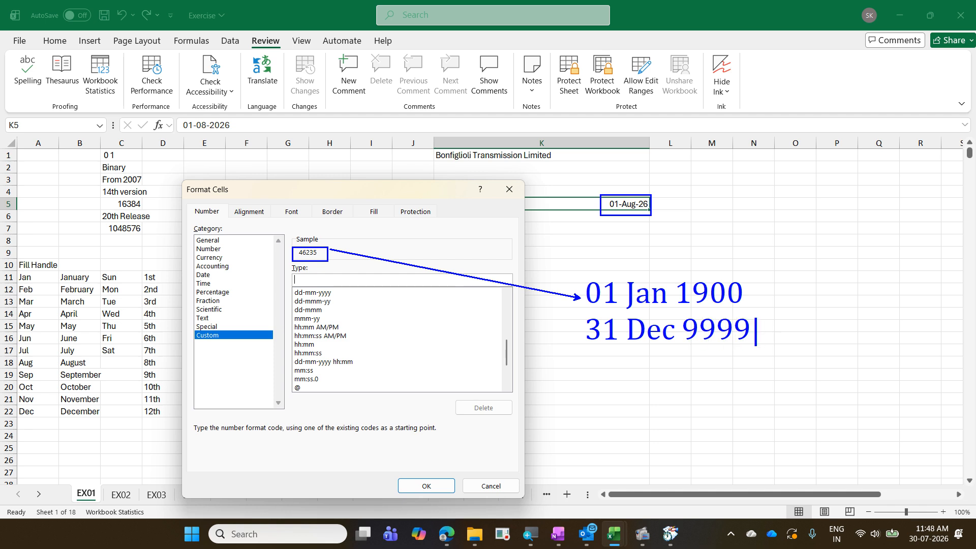
key("Escape")
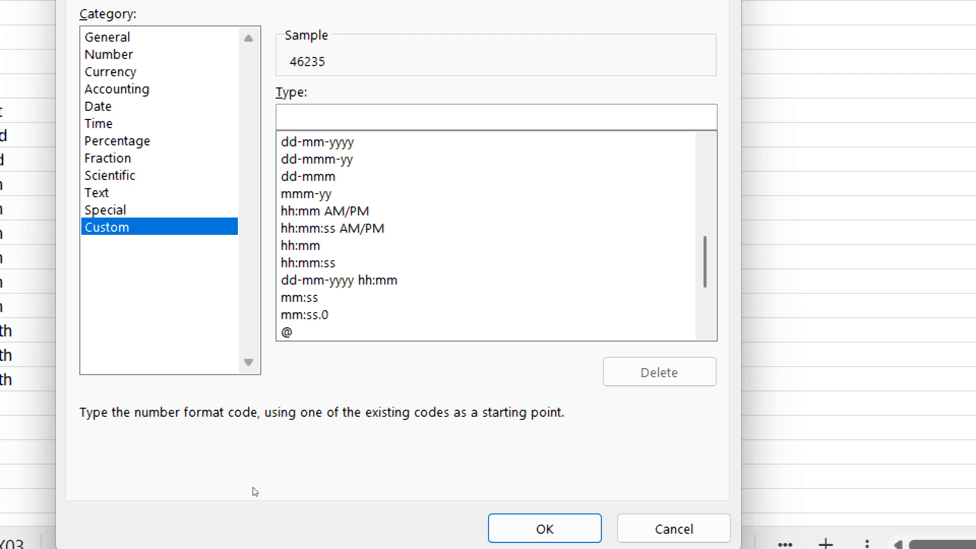
- Enter the custom format code dd-mmmmm, previewing the date as 01-A
type("d")
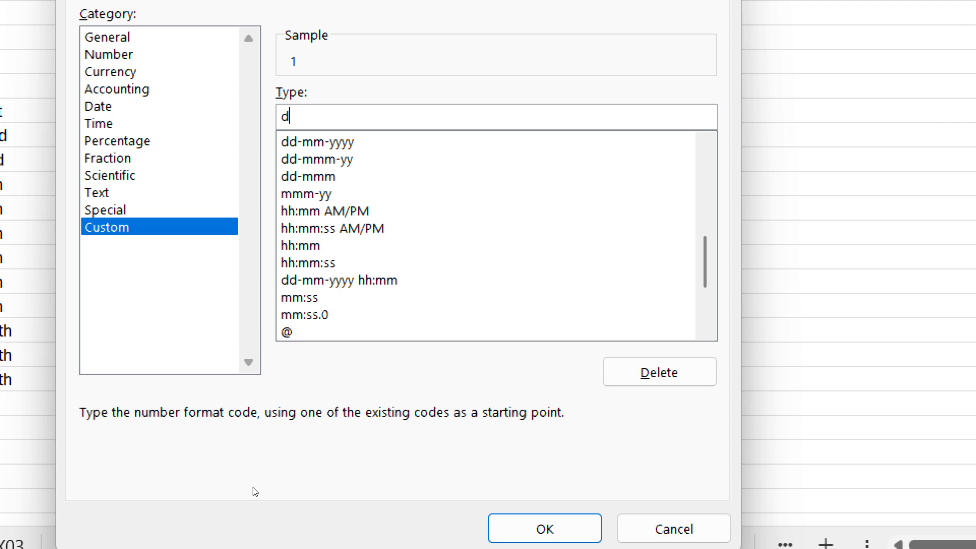
type("d")
type("/")
key("BackSpace")
type("-")
key("BackSpace")
type("-m")
type("mm")
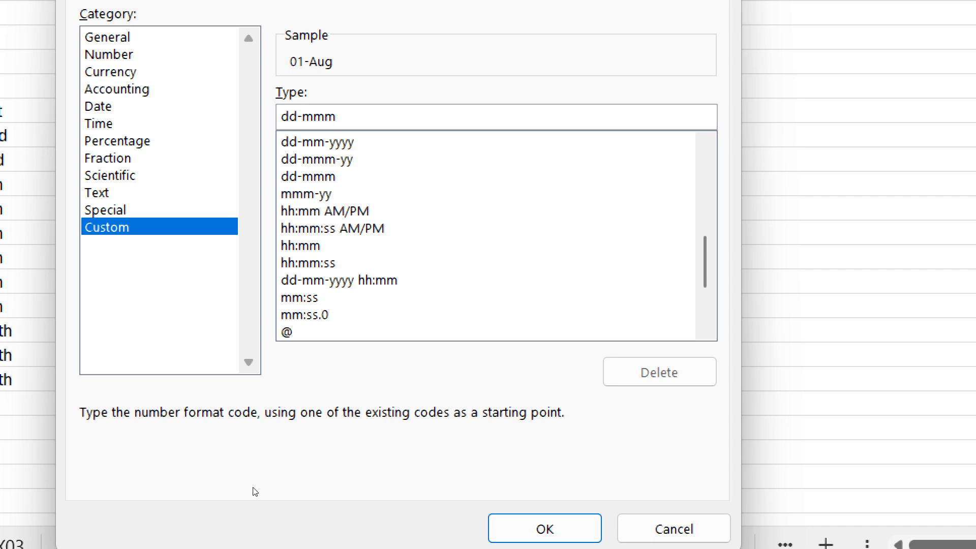
type("m")
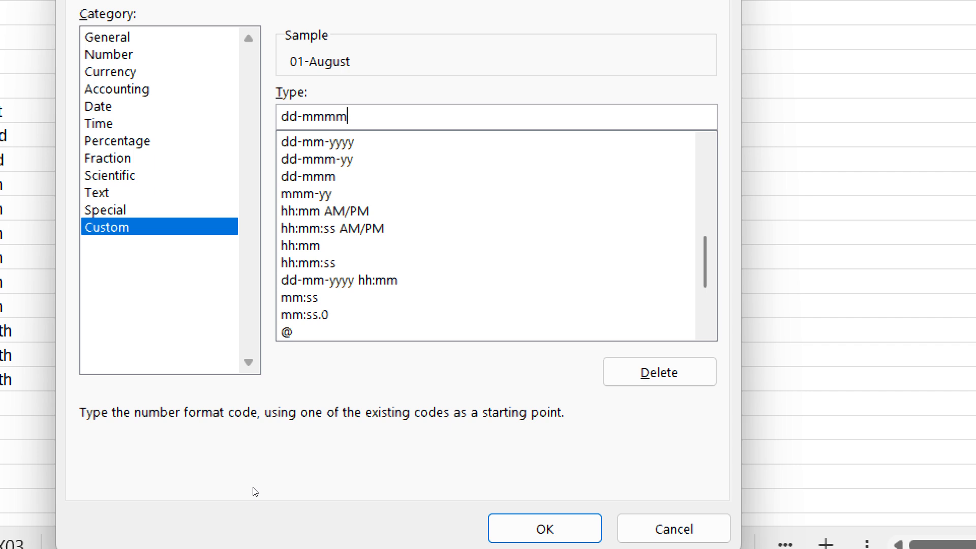
type("m")
- Change the code to dd-mmmm-yyyy,dddd and apply it, so K5 shows 01-August-2026,Saturday
key("BackSpace")
type("-yy")
type("yy")
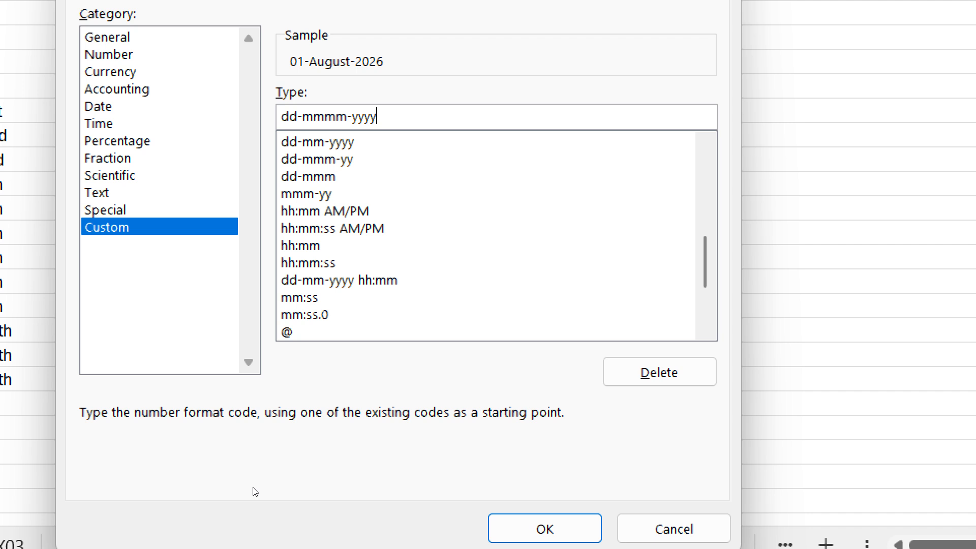
type(",ddd")
type("d")
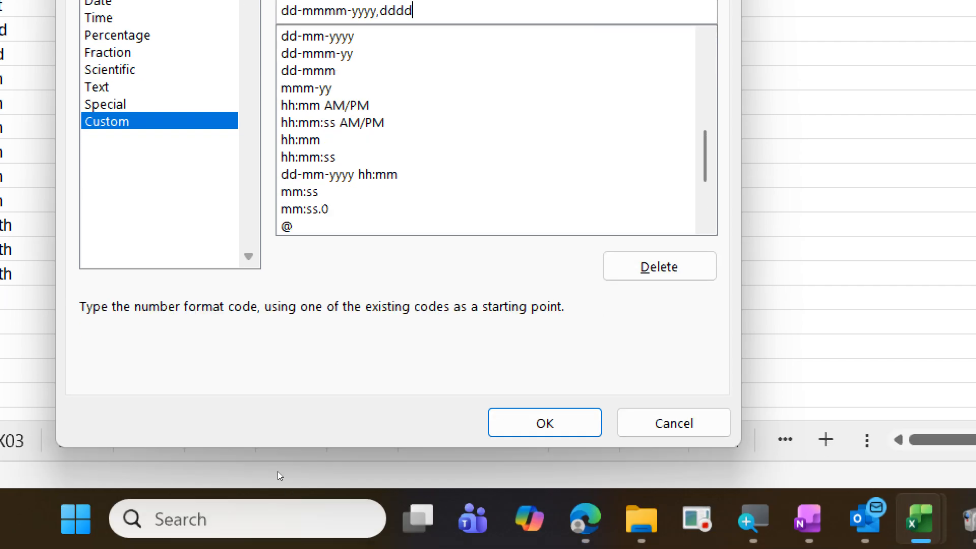
key("Return")
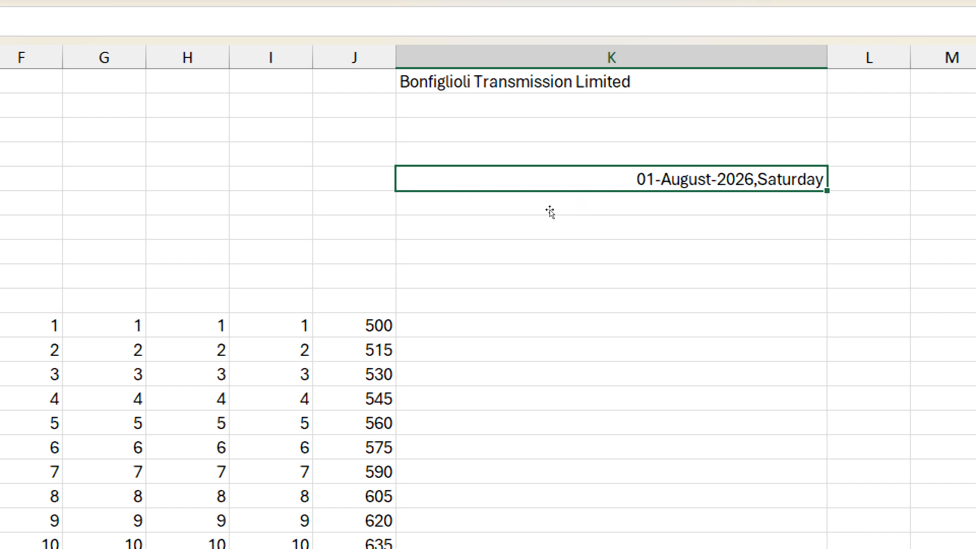
key("ctrl+1")
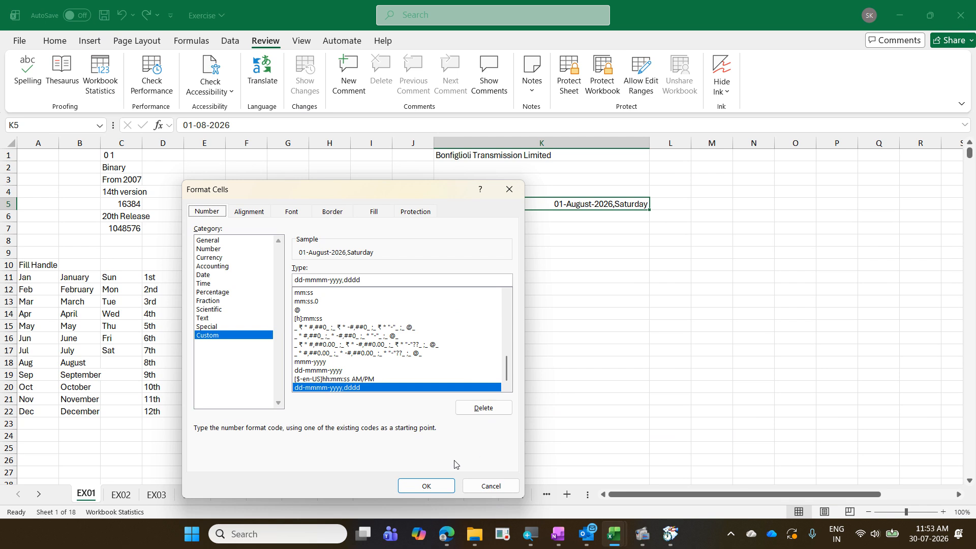
left_click(444, 485)
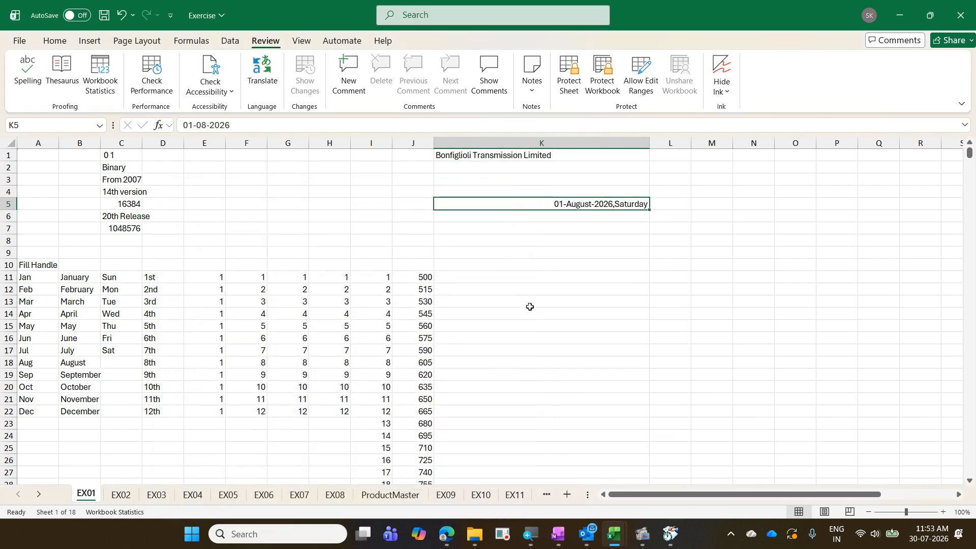
left_click(522, 280)
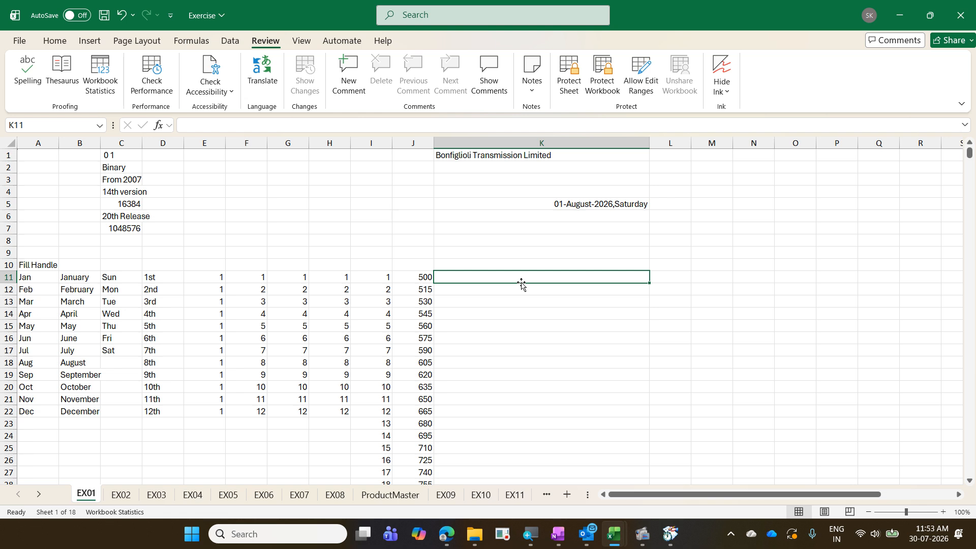
- Label K10 'Ctrl ;' and insert today's date, 30-07-2026, into K11
key("Up")
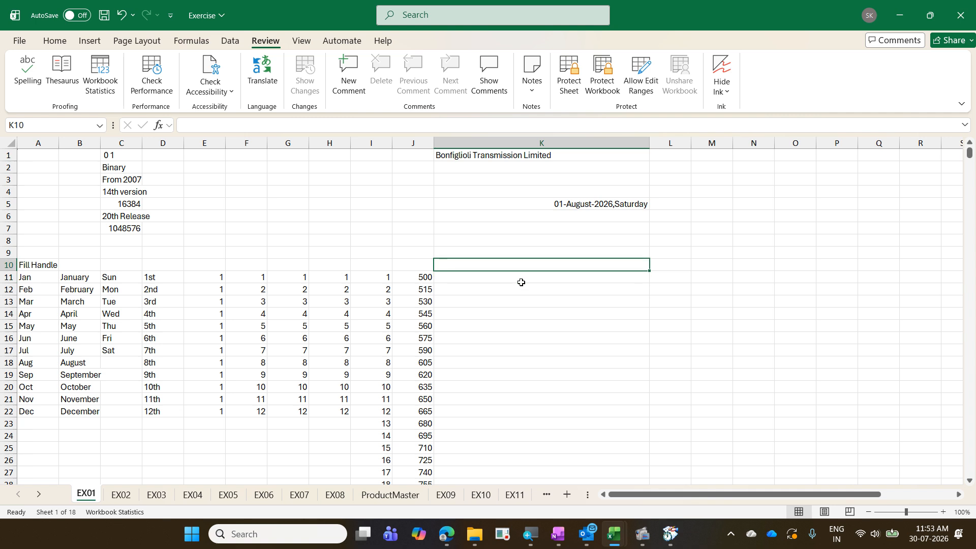
type("Cte")
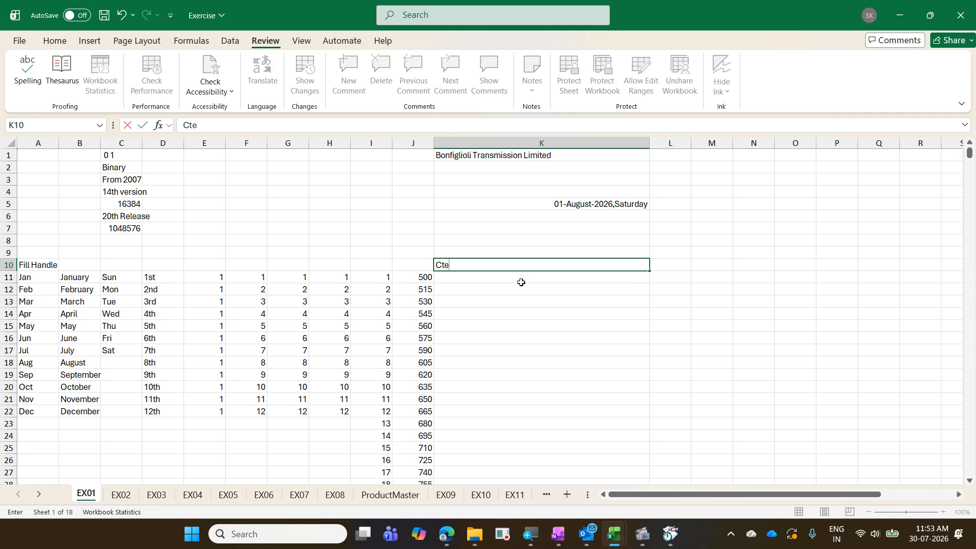
key("BackSpace")
type("rl ;")
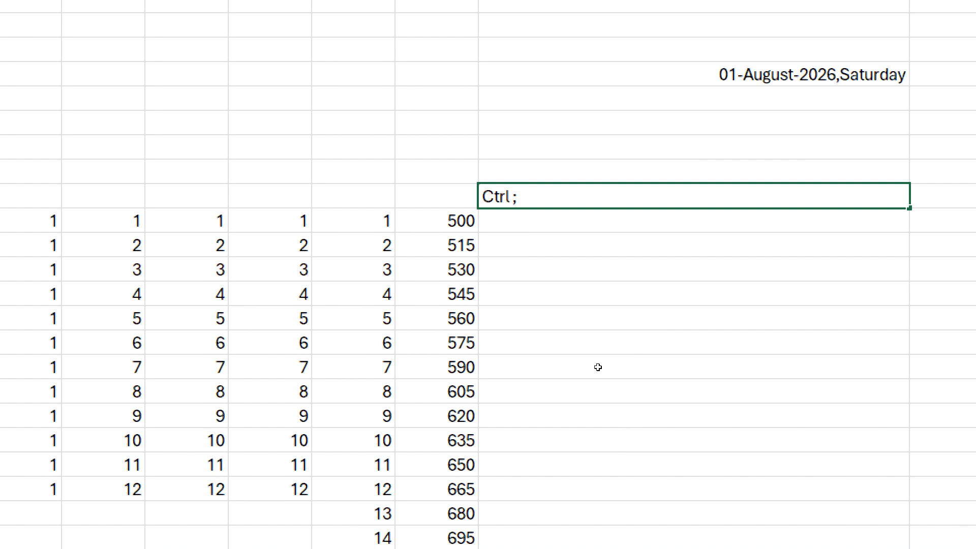
key("Return")
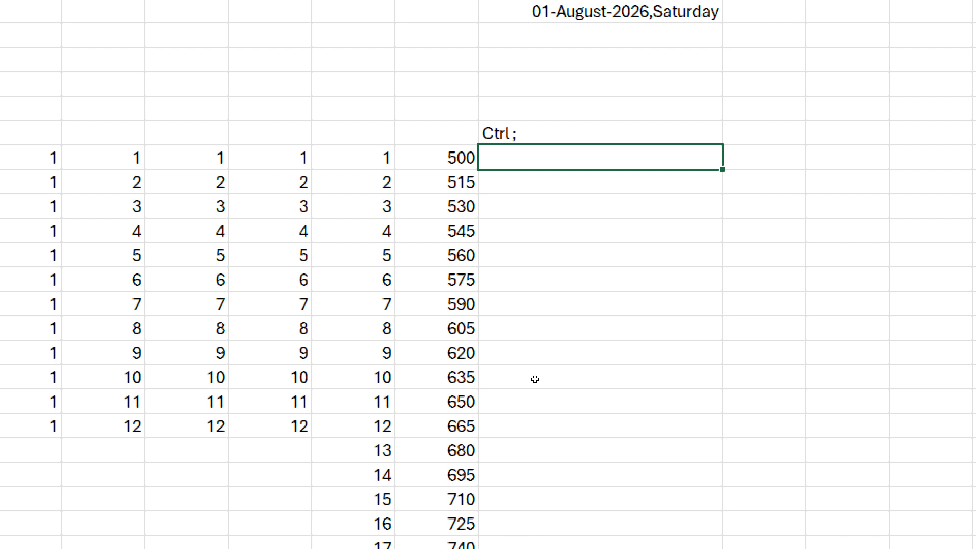
key("ctrl+semicolon")
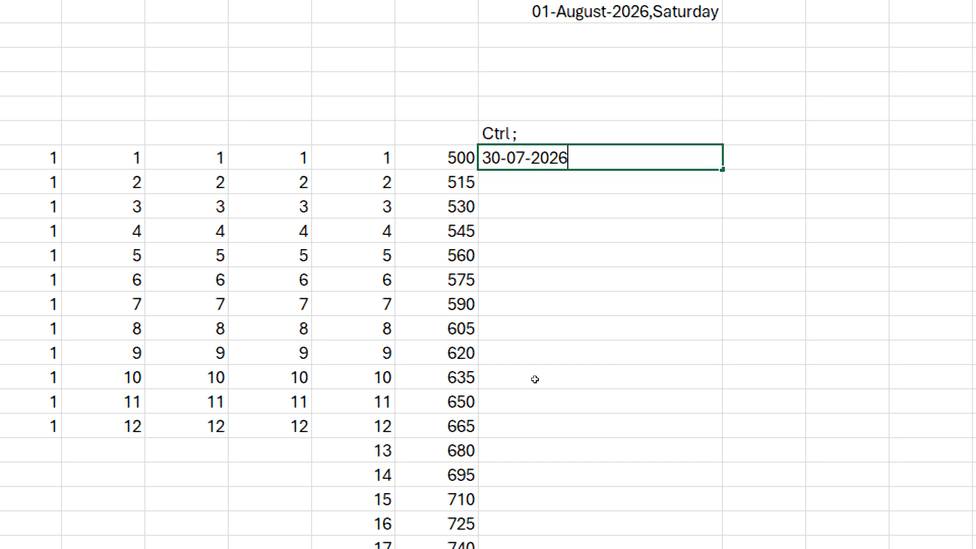
key("ctrl+Return")
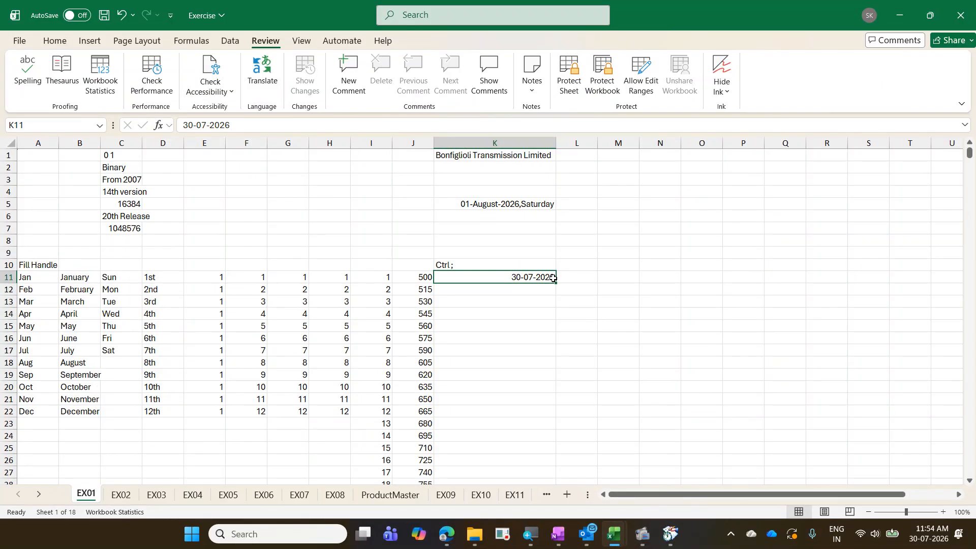
key("ctrl+1")
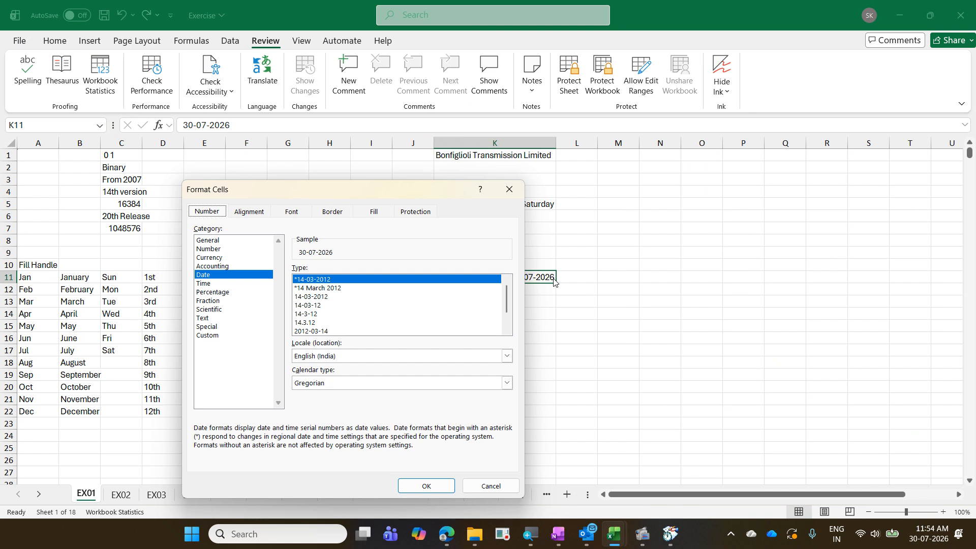
key("Escape")
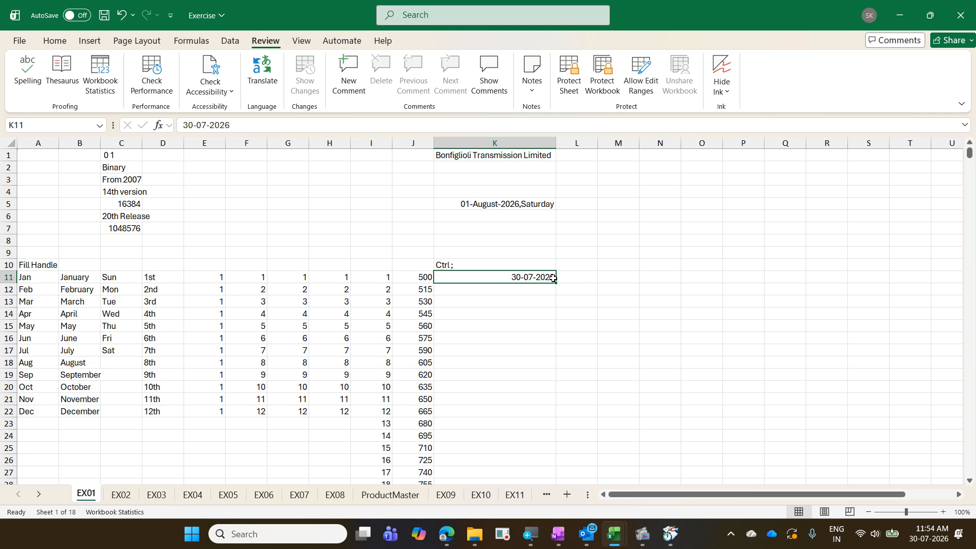
left_click(614, 174)
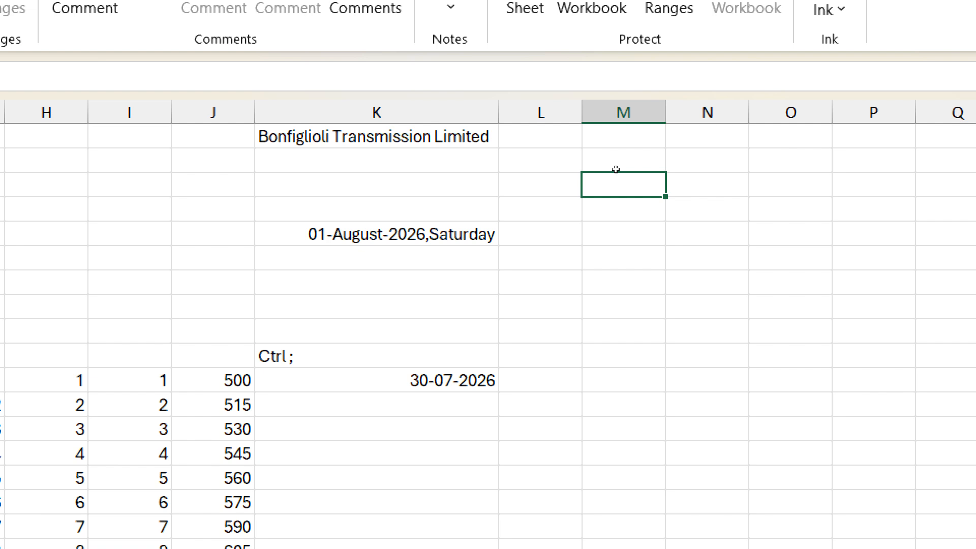
left_click(618, 169)
- Enter 'Ctrl Shift 1' in M2 with the description 'Number with 2 decimals' in N2
type("Ct")
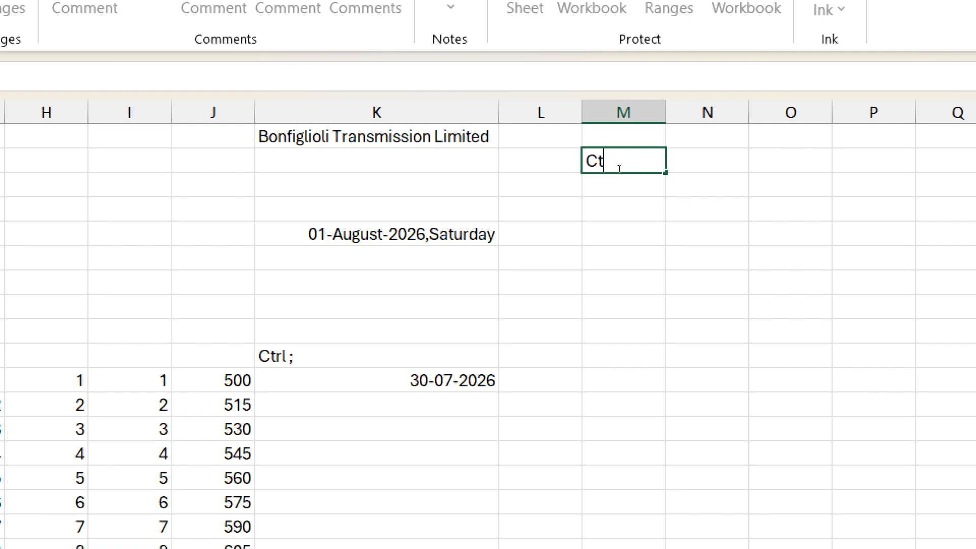
type("rl Shift 1")
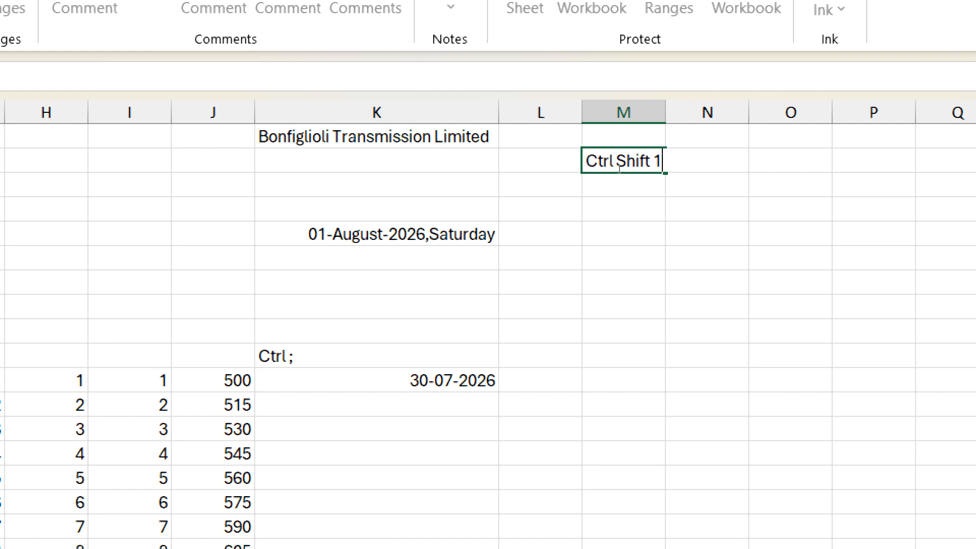
key("Tab")
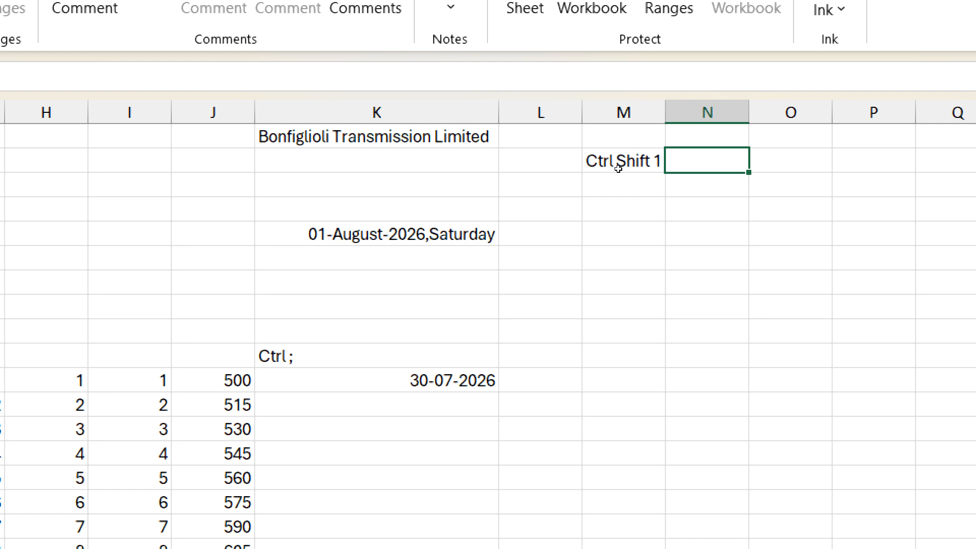
type("Numbo")
key("BackSpace")
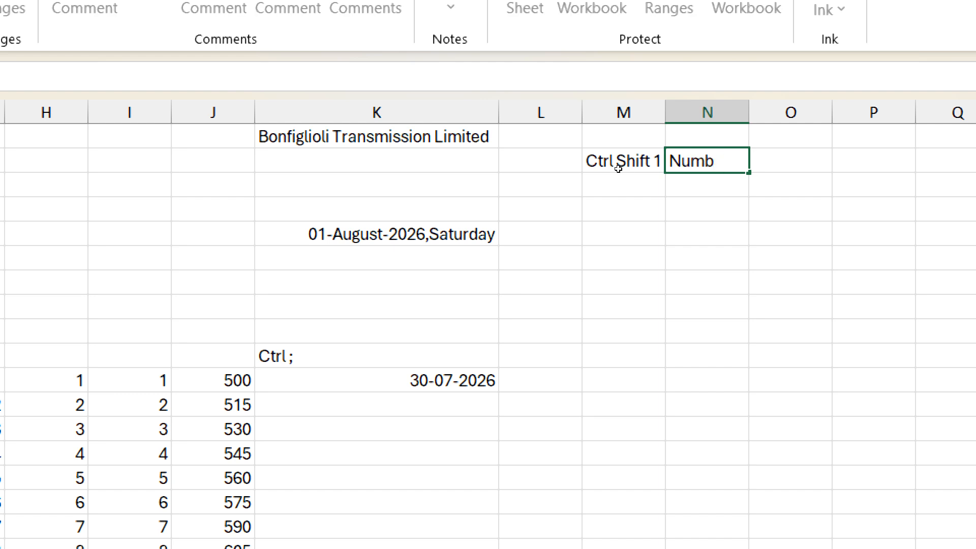
type("er with 2")
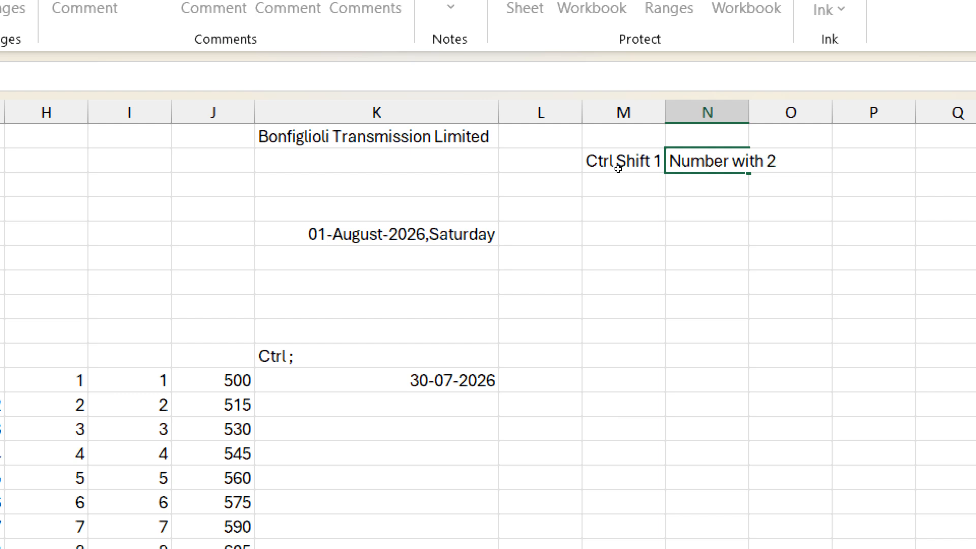
type(" decila")
key("BackSpace")
key("BackSpace")
type("mals")
key("Return")
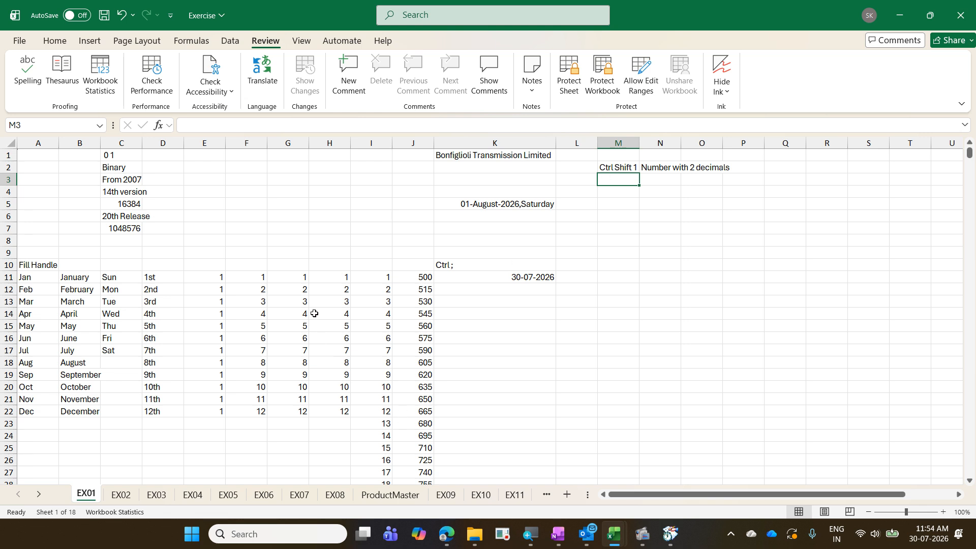
- Format G11:G22 as two-decimal numbers, 1.00 through 12.00, using Ctrl+Shift+1
left_click_drag(295, 273, 302, 410)
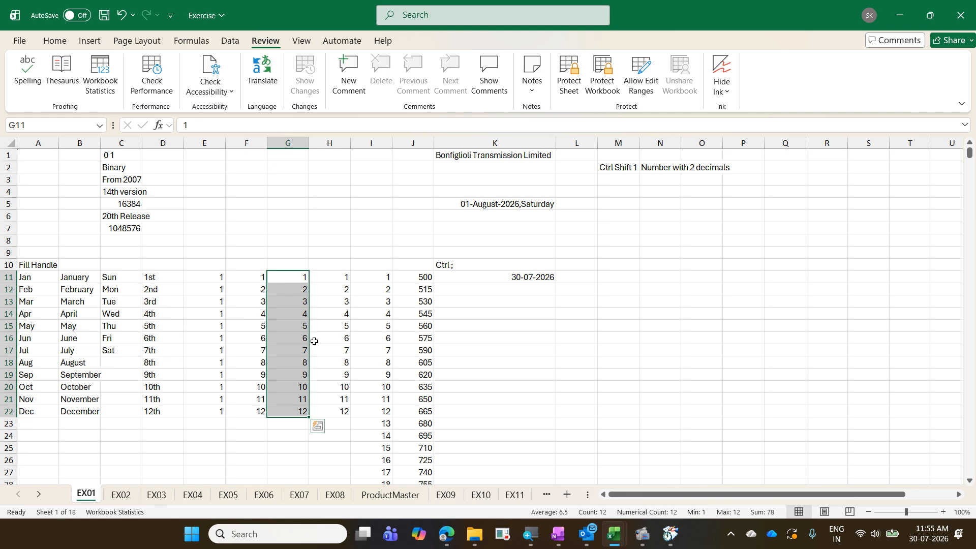
key("ctrl+shift+1")
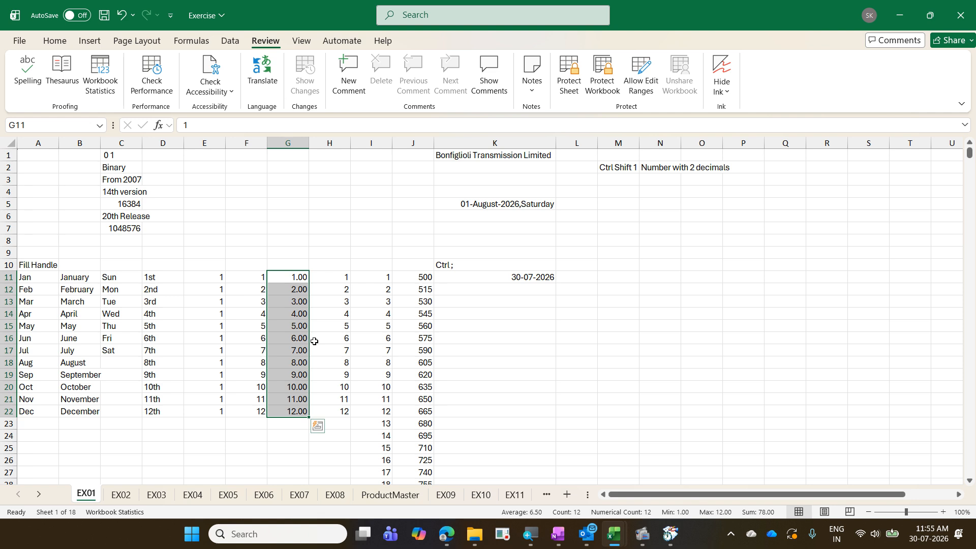
left_click(620, 181)
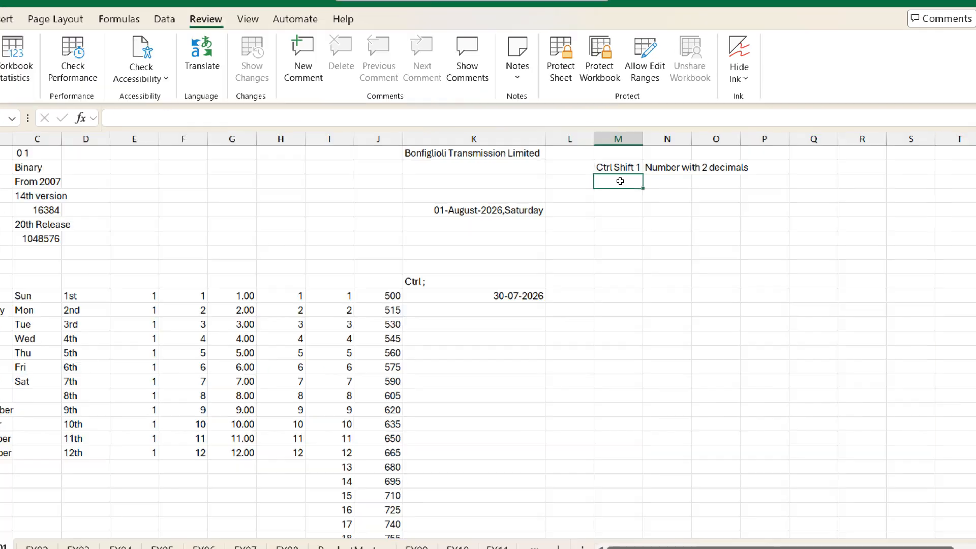
- Add the note 'Ctrl Shift 2' in M3, described as 'Time' in N3
key("ctrl+d")
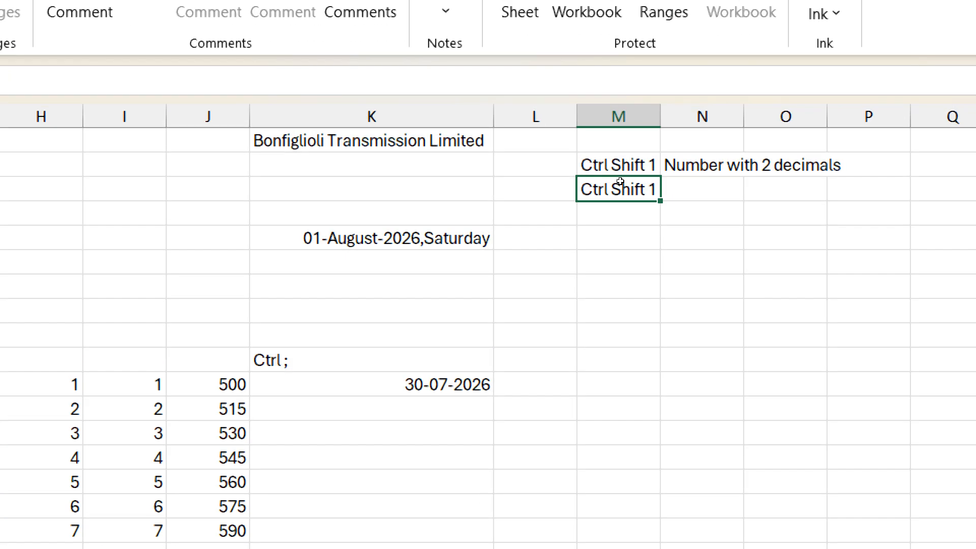
key("F2")
key("BackSpace")
type("2")
key("Tab")
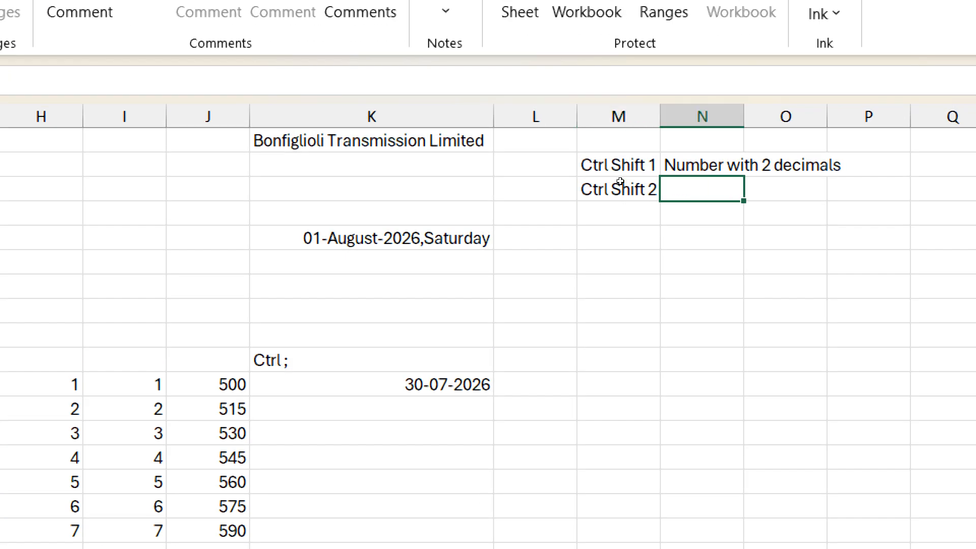
type("Time")
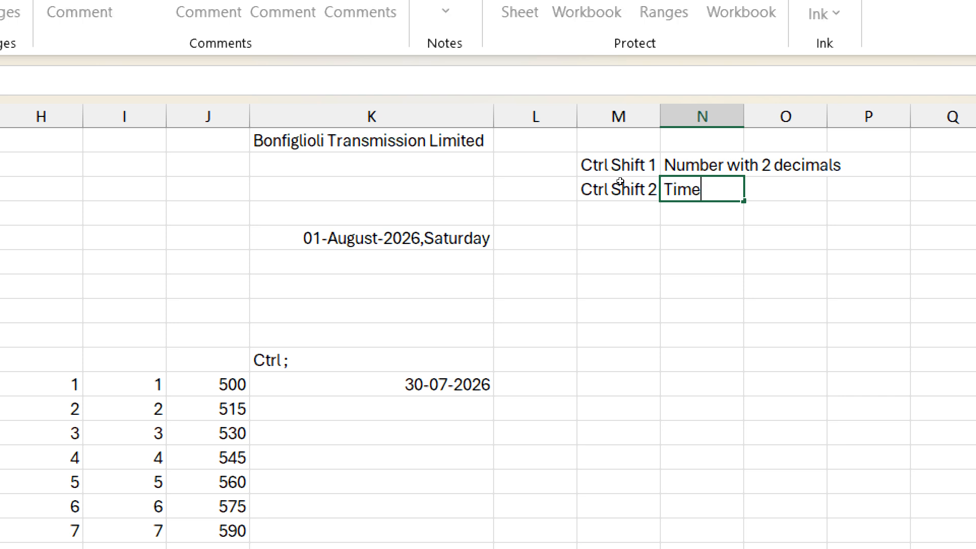
key("Return")
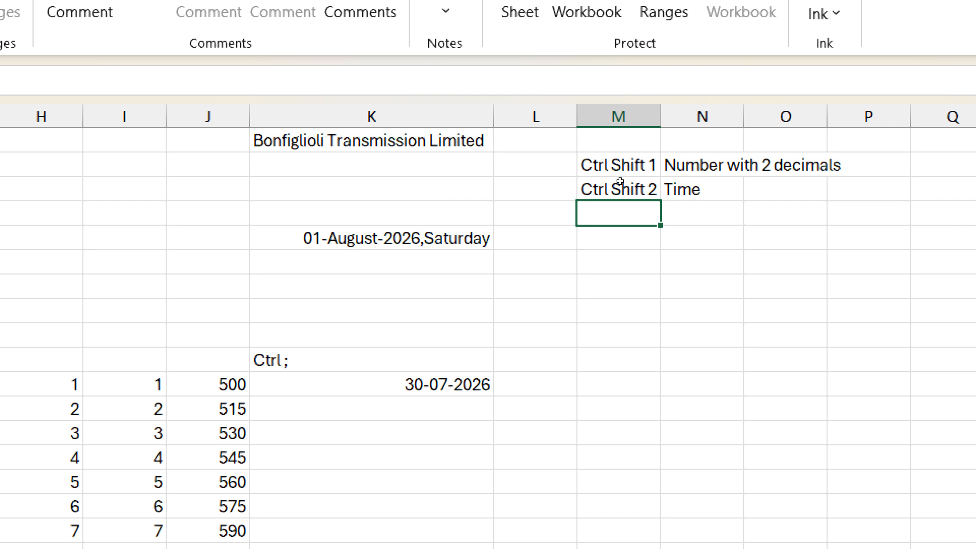
- Add the note 'Ctrl Shift 3' in M4, described as 'Date' in N4
key("ctrl+d")
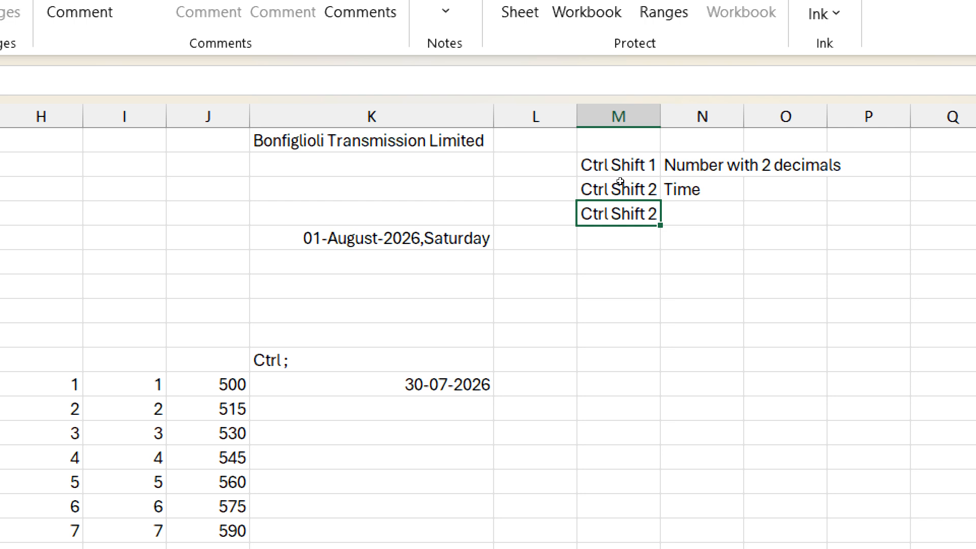
key("F2")
key("BackSpace")
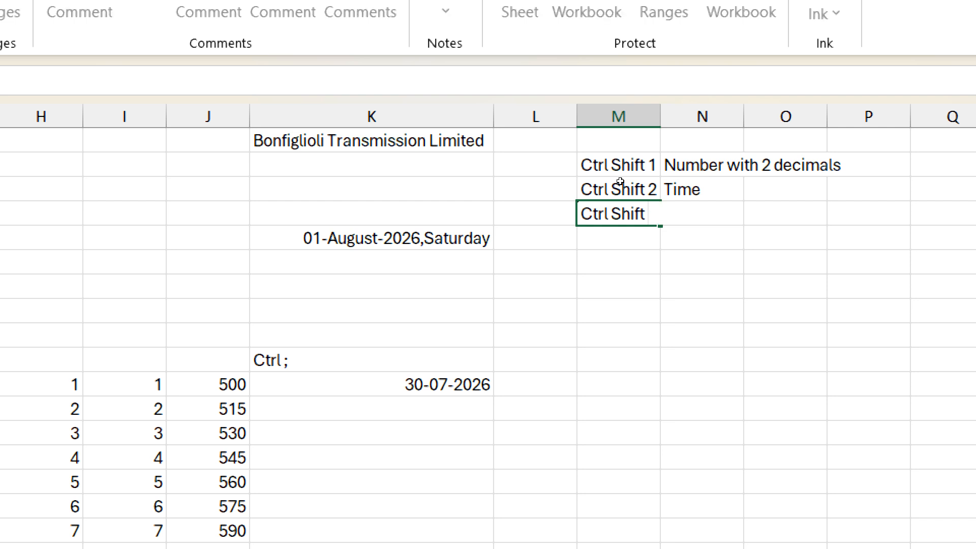
type("3")
key("Tab")
type("Date")
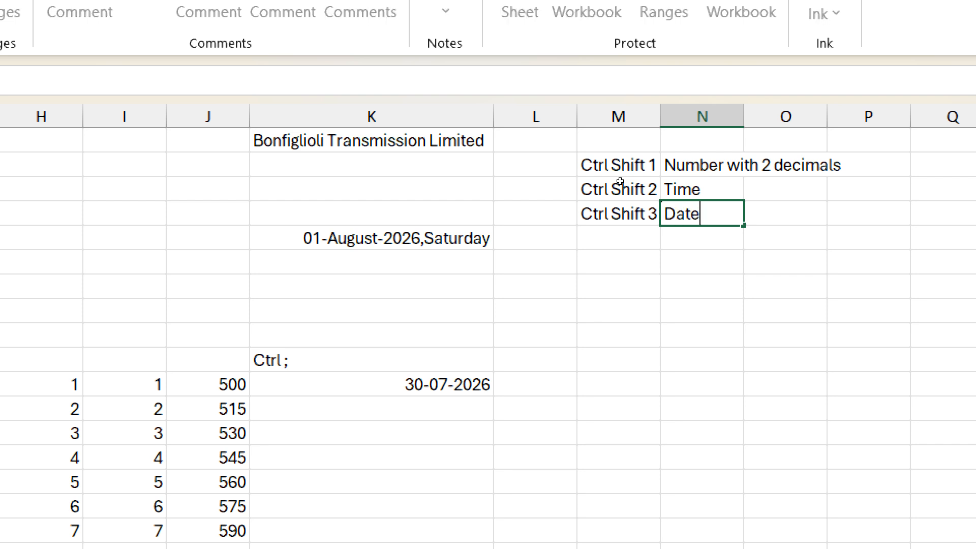
key("Return")
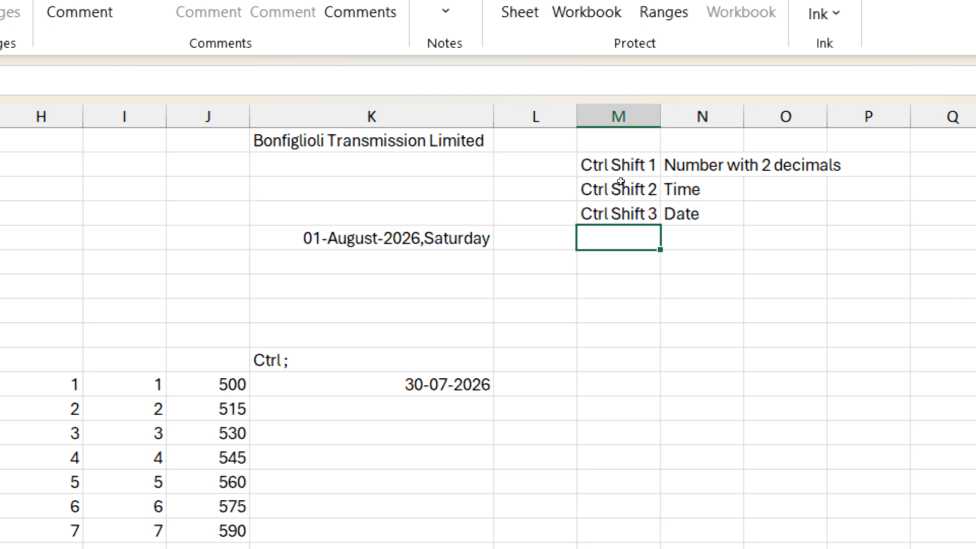
- Reformat today's date to 30-Jul-26, then add 'Ctrl Shift 4' in M5 and type 'Currency' beside it
left_click(436, 384)
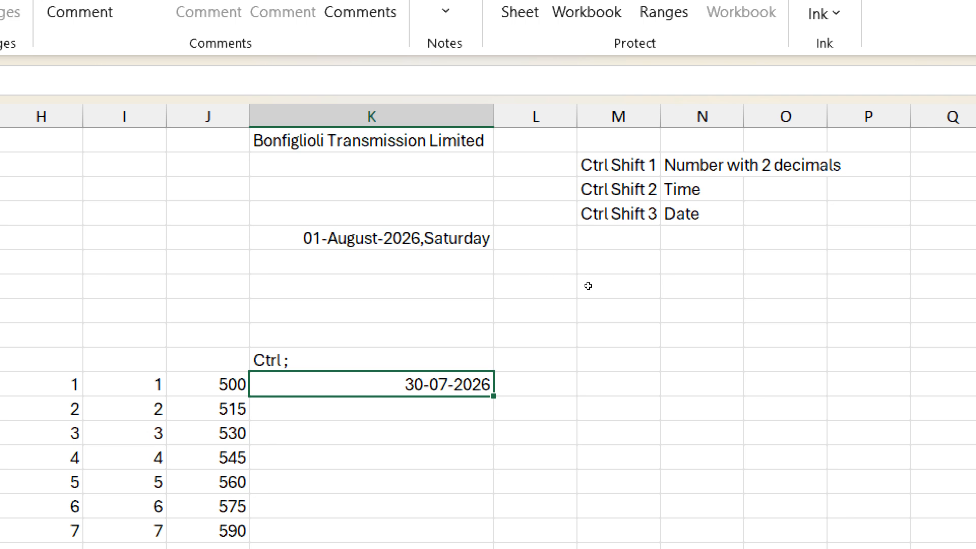
key("ctrl+shift+3")
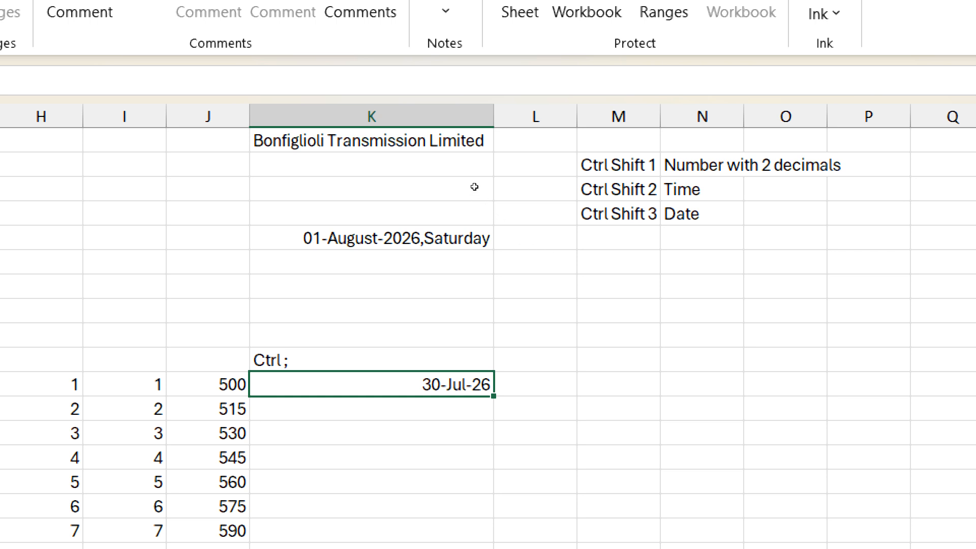
left_click(655, 230)
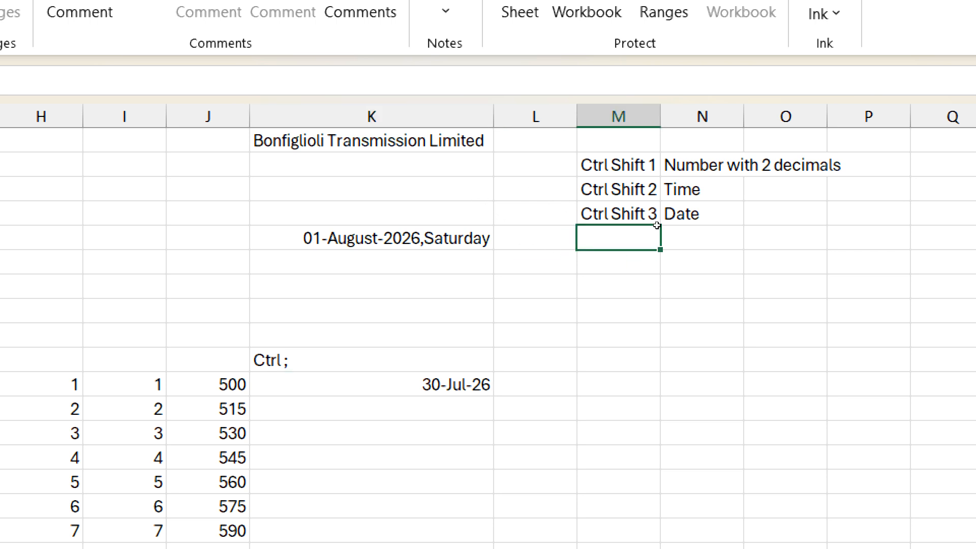
key("ctrl+d")
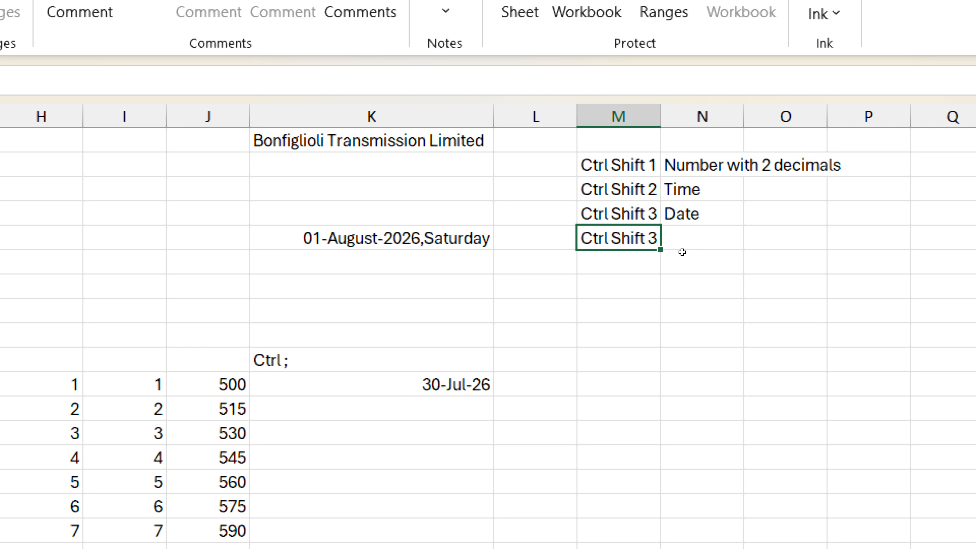
key("F2")
key("BackSpace")
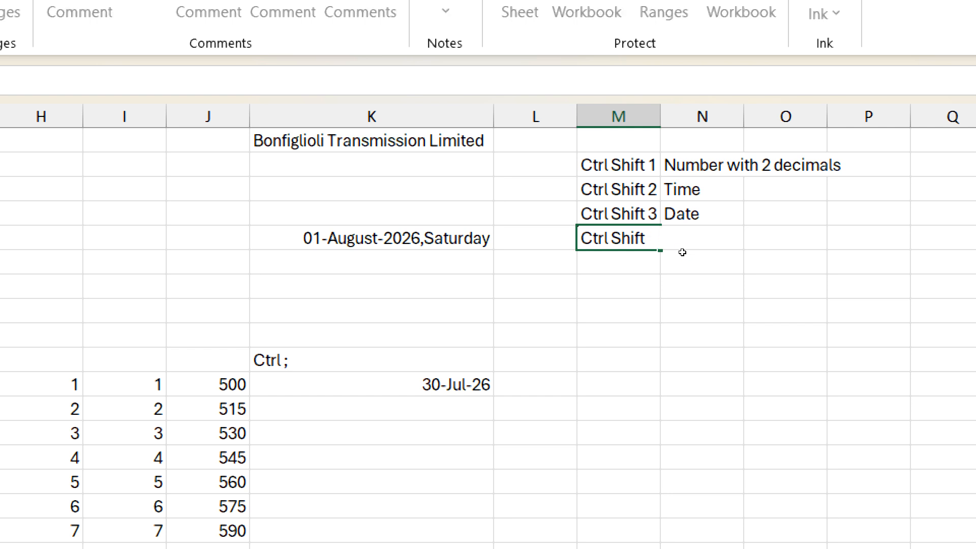
type("4")
key("Tab")
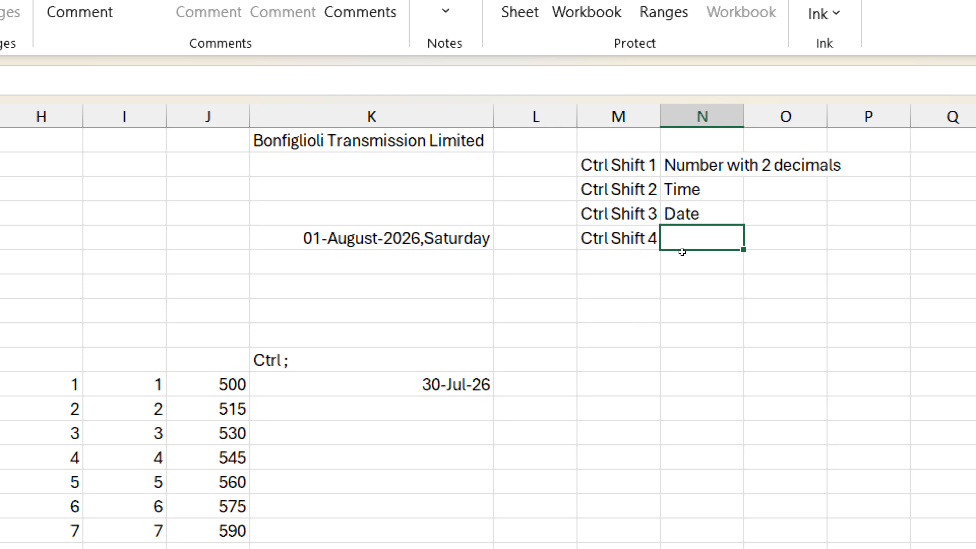
type("Curre")
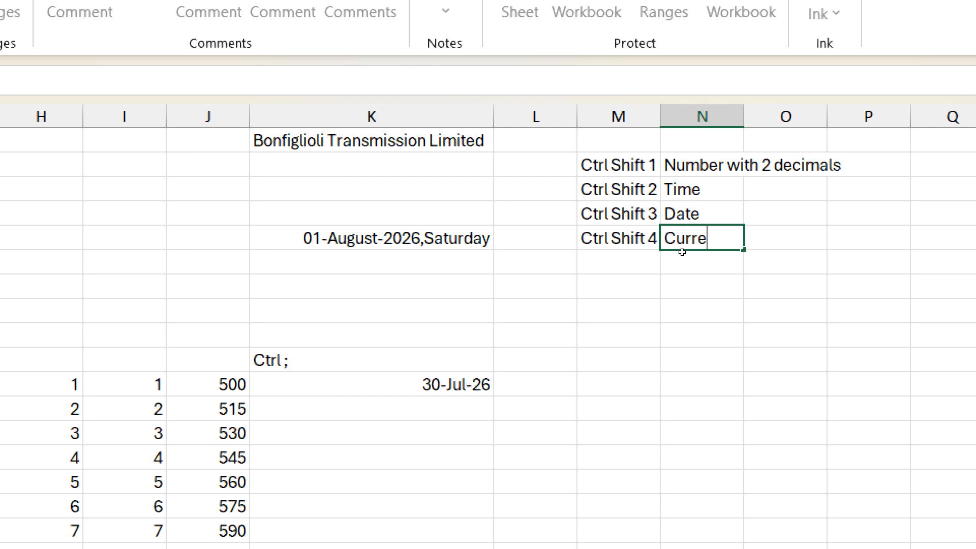
type("ncy")
- Commit the Currency label, enter 125000 in K7 as ₹ 1,25,000.00, and open its Format Cells
key("Return")
key("Left")
key("Left")
key("Left")
key("Down")
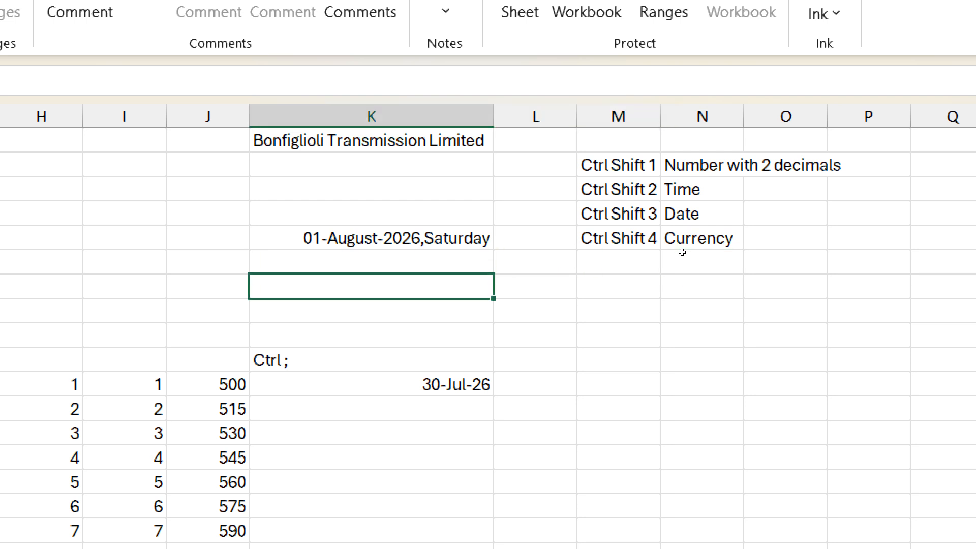
type("125000")
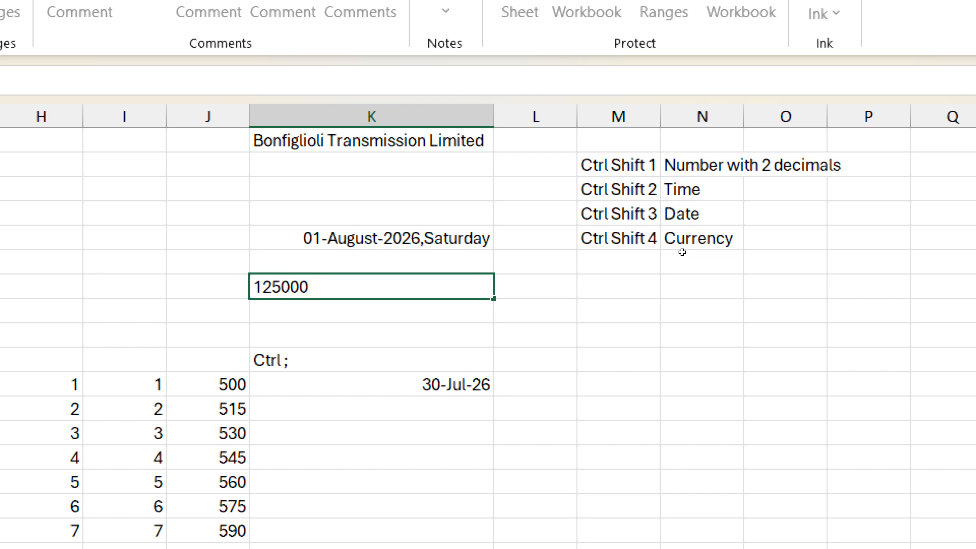
key("ctrl+Return")
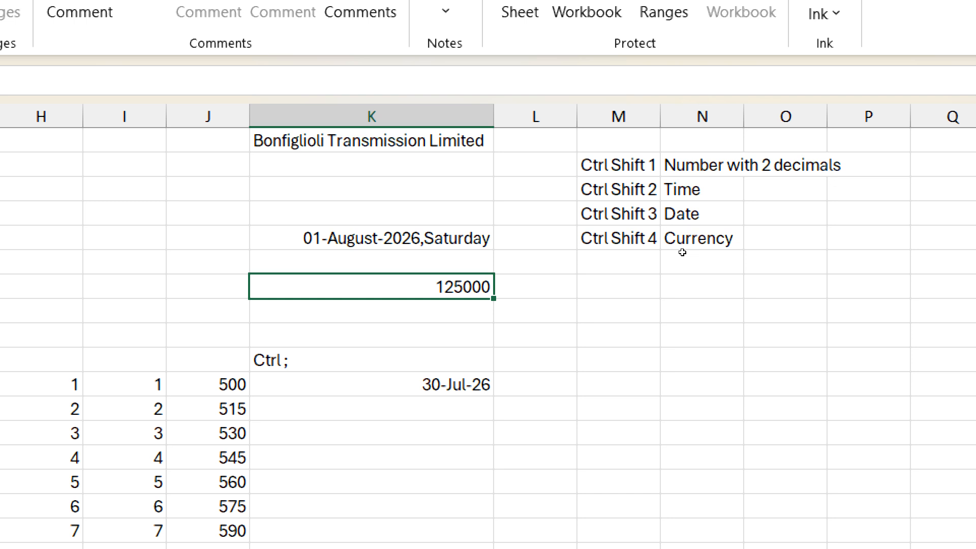
key("ctrl+shift+4")
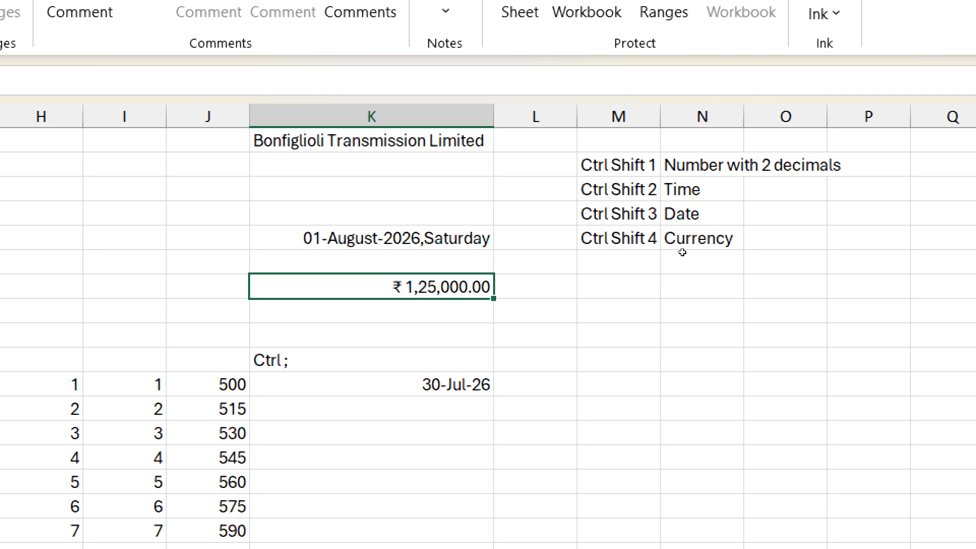
key("ctrl+1")
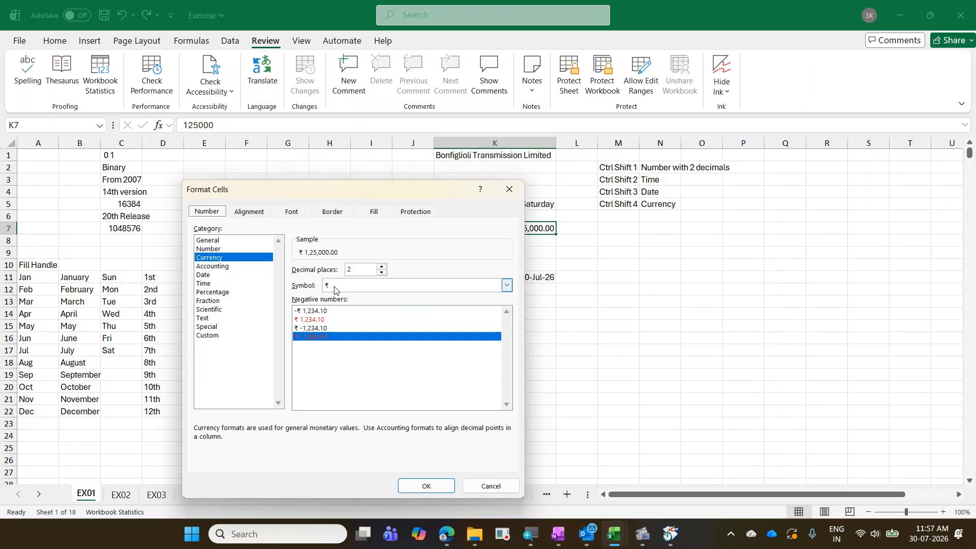
- Move the Format Cells dialog aside to check K7's currency format, close it, and select M6
left_click_drag(362, 192, 232, 173)
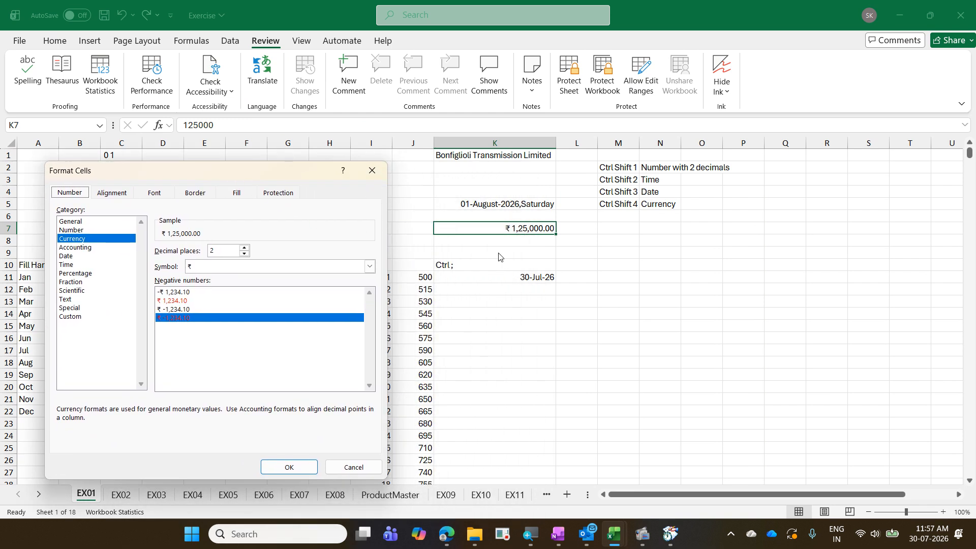
left_click_drag(593, 201, 694, 210)
mouse_move(493, 217)
left_mouse_down()
mouse_move(534, 246)
mouse_move(563, 246)
left_mouse_up()
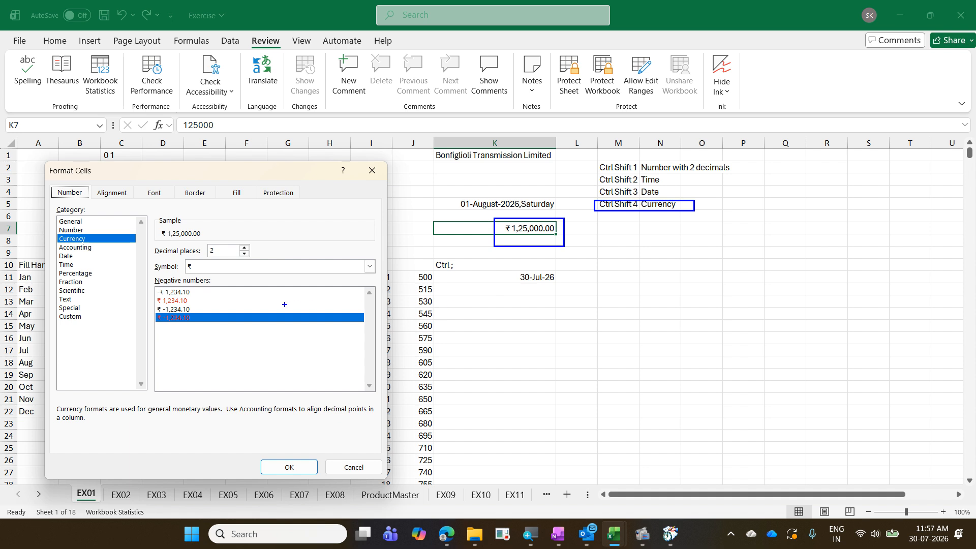
mouse_move(186, 266)
left_mouse_down()
mouse_move(379, 279)
mouse_move(489, 229)
left_mouse_up()
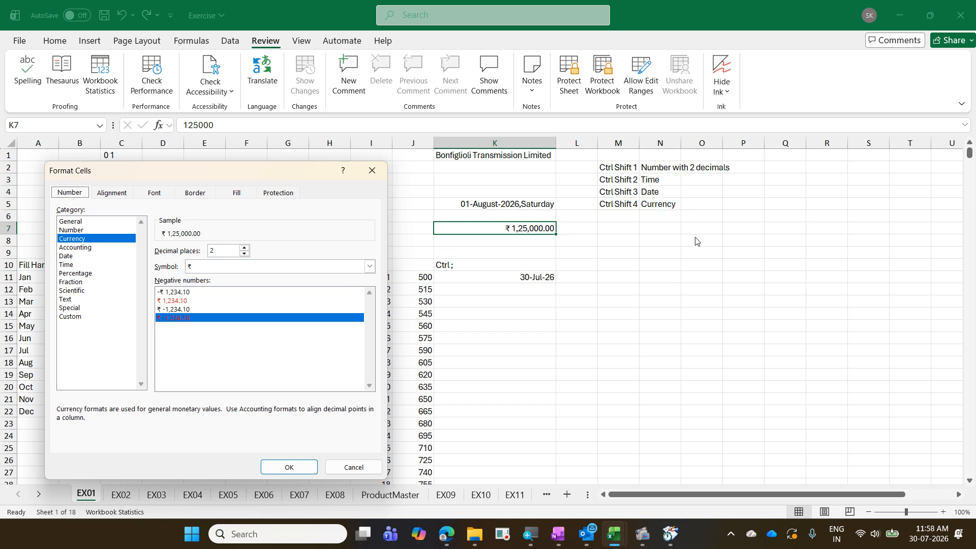
key("Escape")
left_click(626, 219)
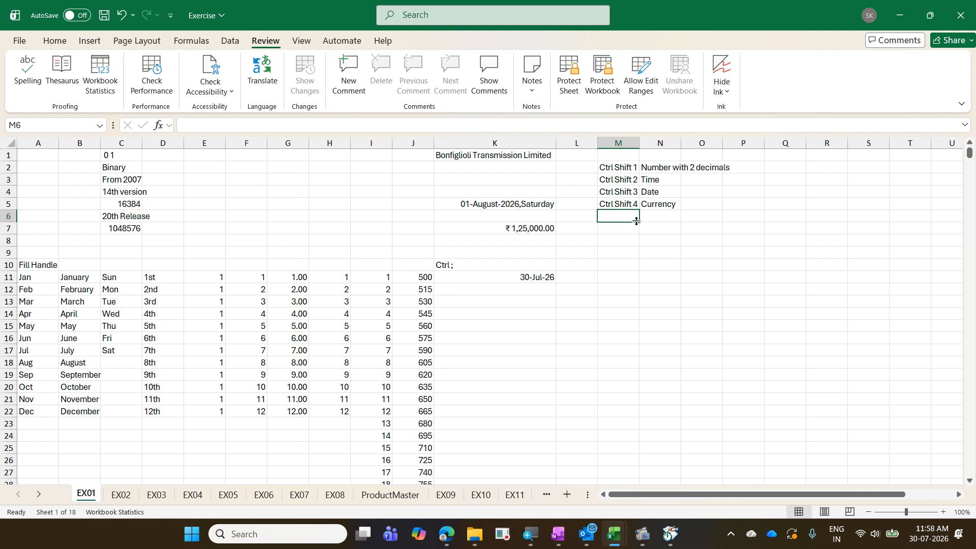
- Enter 'Ctrl Shift 5' in M6 with the label 'Percentage' in N6
type("Ctrl Shift 4")
key("BackSpace")
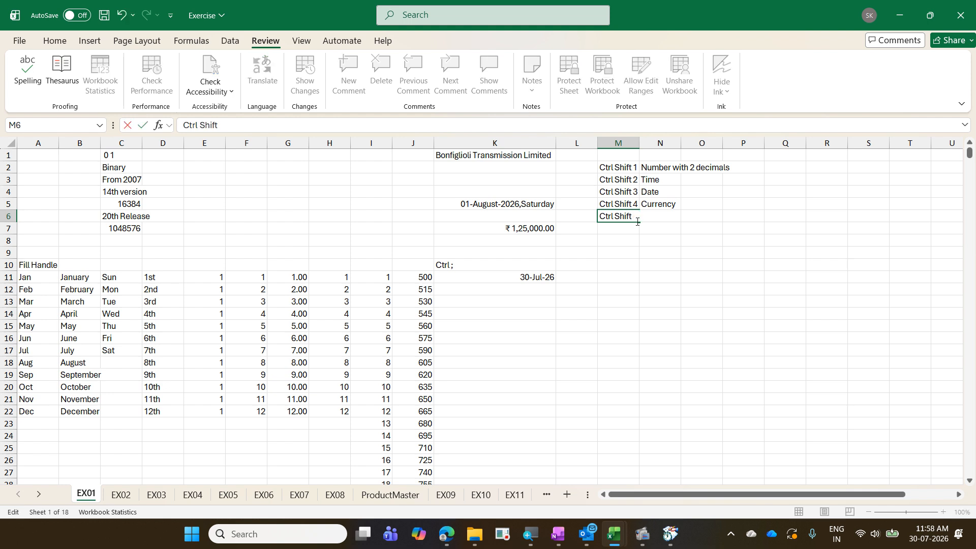
type("5")
key("Tab")
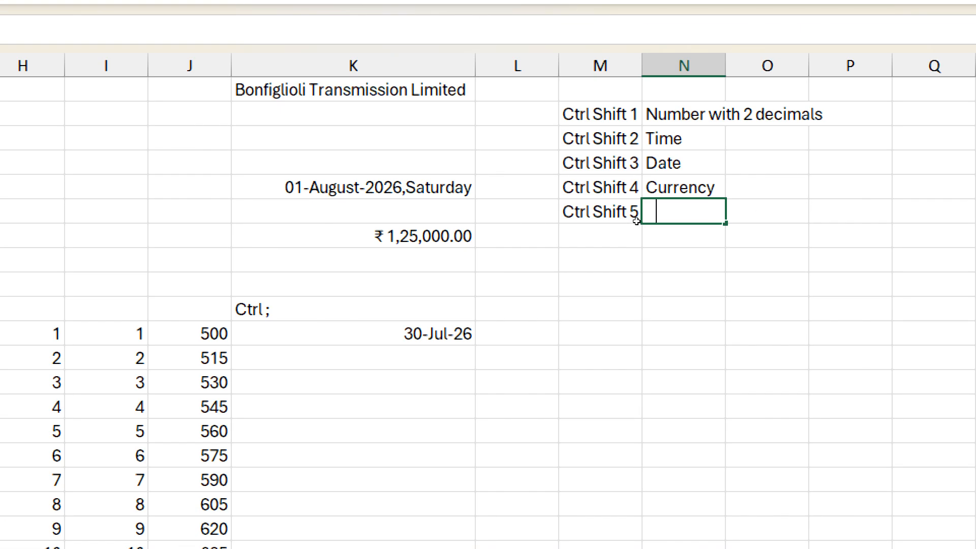
type("Percentage")
key("Return")
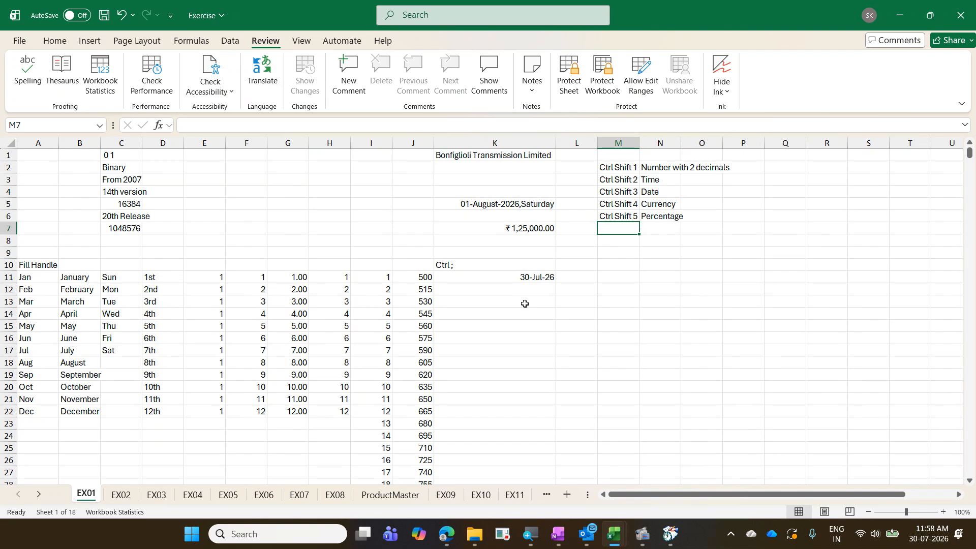
- Select G11:G22, then enter 'Ctrl Shift ~' in M7
left_click_drag(301, 278, 293, 411)
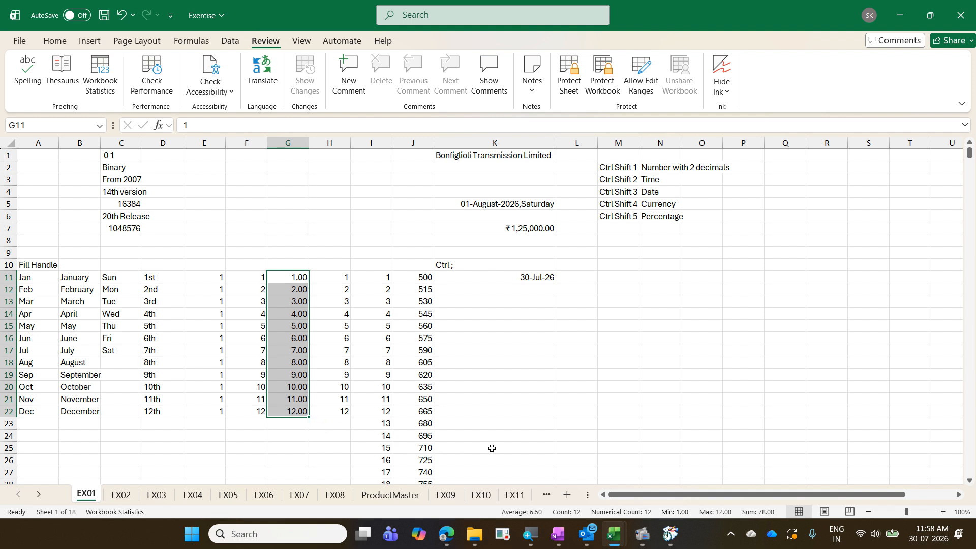
left_click(634, 226)
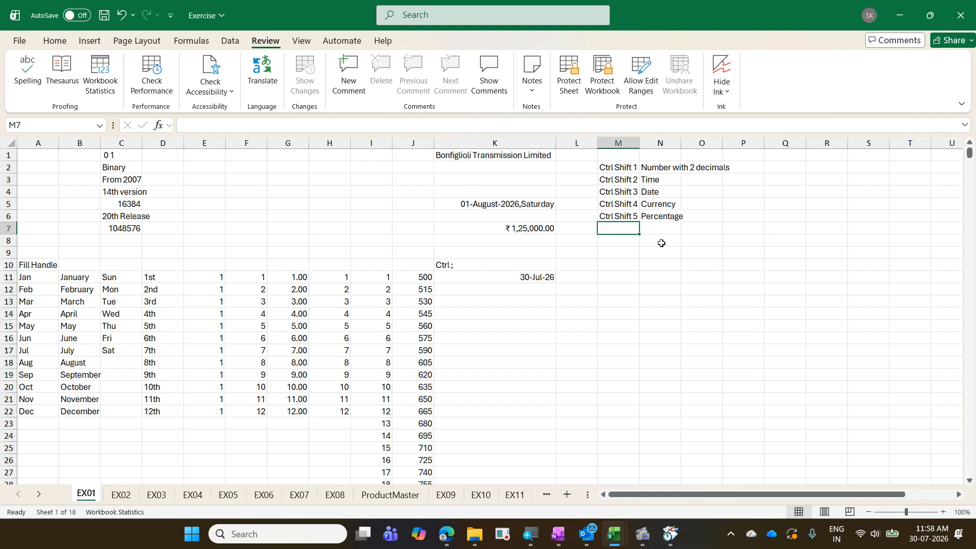
type("Ctrl Shift 5")
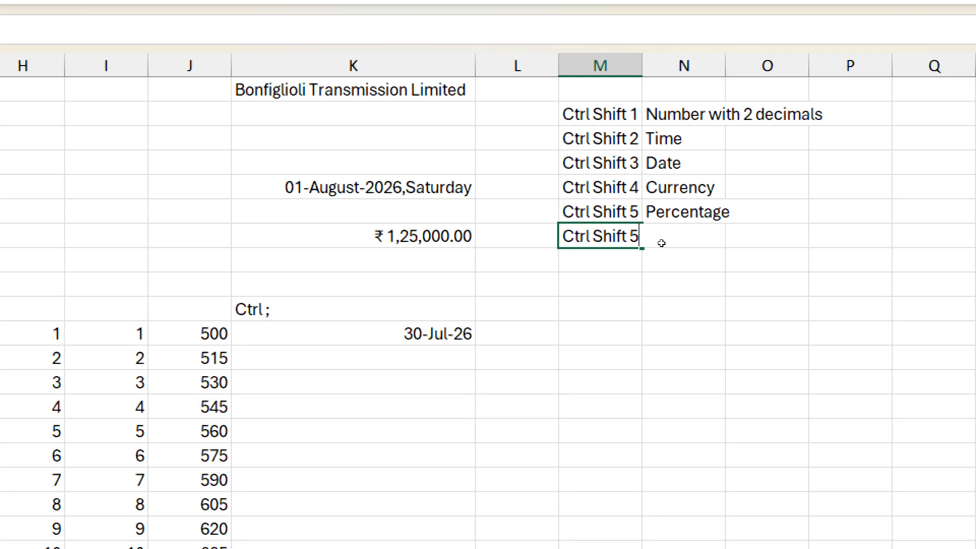
key("BackSpace")
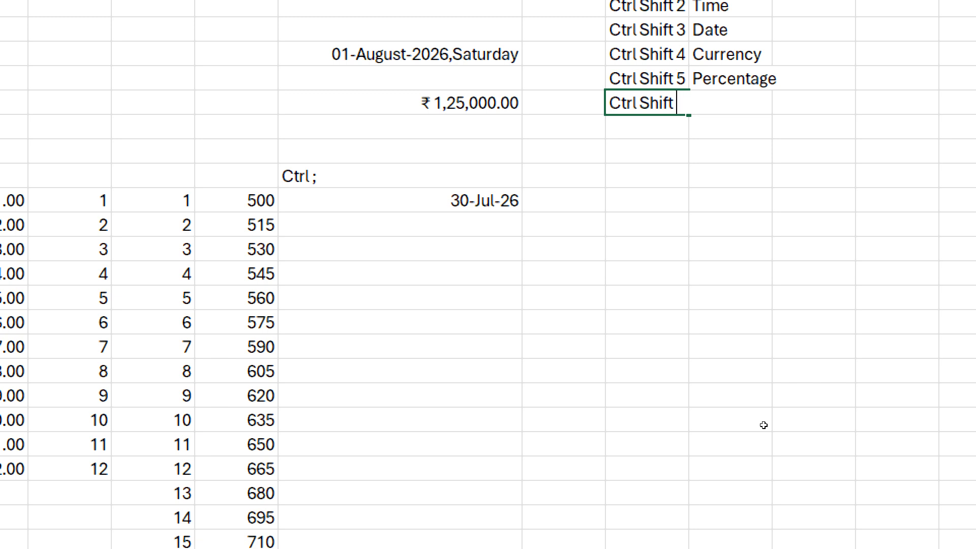
type("~")
key("Tab")
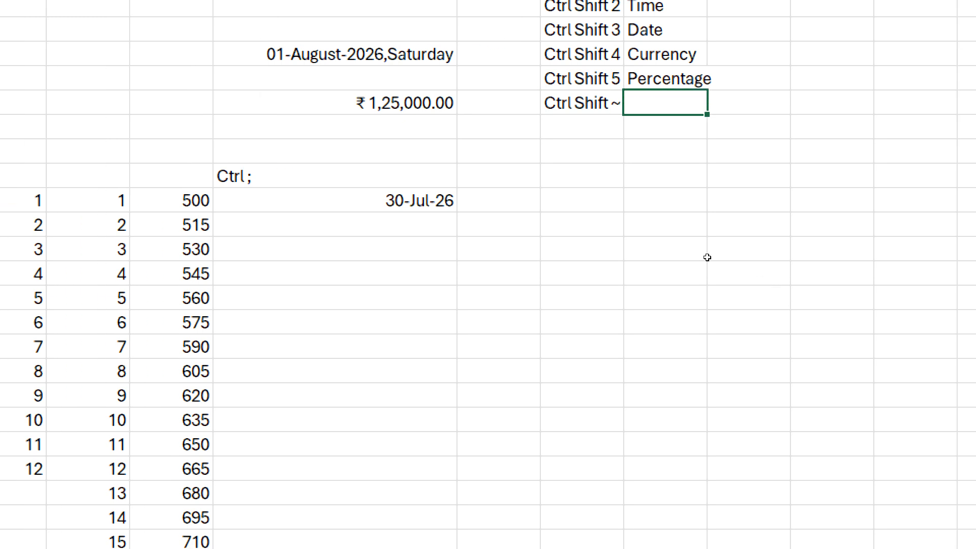
- Label it 'Number without decimals(if 0)' in N7 by editing the AutoComplete suggestion
type("Nu")
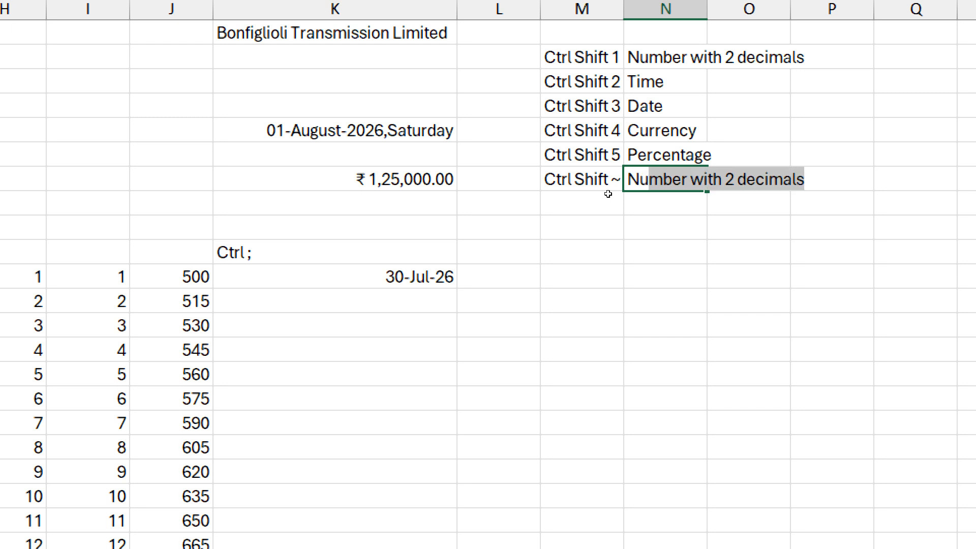
key("End")
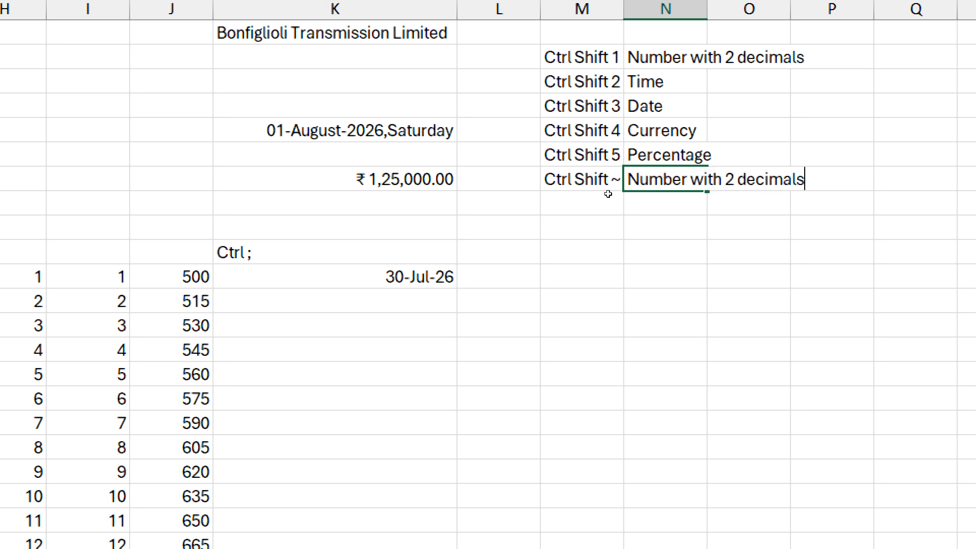
key("Left")
key("Left")
key("Left")
key("Left")
key("Left")
key("Left")
key("Left")
key("Left")
key("Left")
key("Left")
key("Left")
key("Left")
key("Right")
key("shift+Right")
key("shift+Right")
type("out")
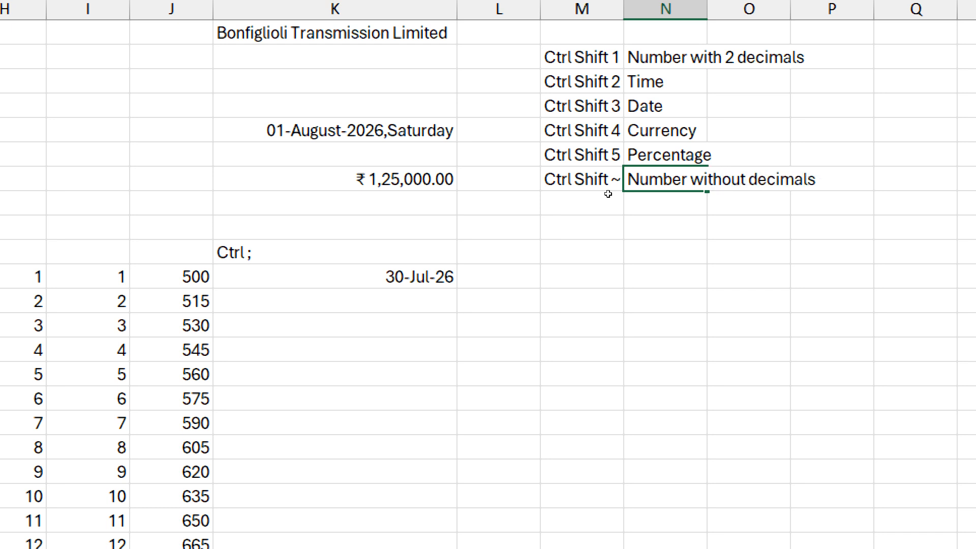
key("Right")
key("Right")
key("Right")
key("Right")
key("Right")
key("Right")
key("Right")
key("Right")
key("Right")
type("(if 0)")
left_click(608, 194)
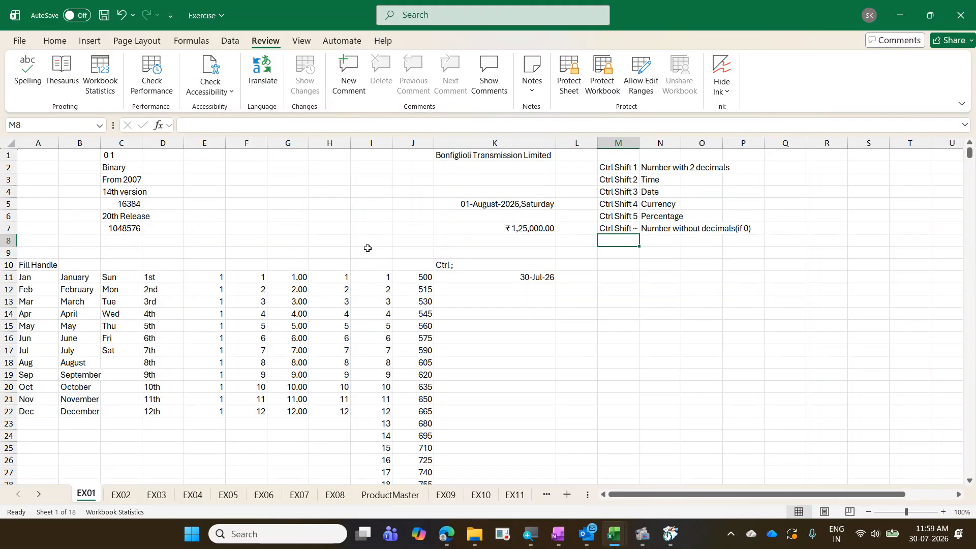
- Return G11:G22 to General format with Ctrl+Shift+~ and enter 12.34 in G6
left_click_drag(298, 279, 295, 408)
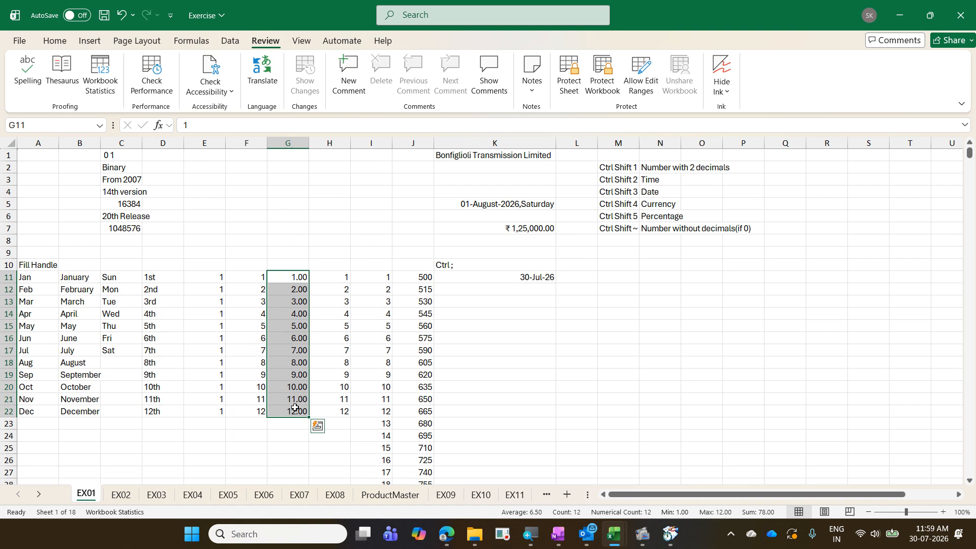
key("ctrl+shift+asciitilde")
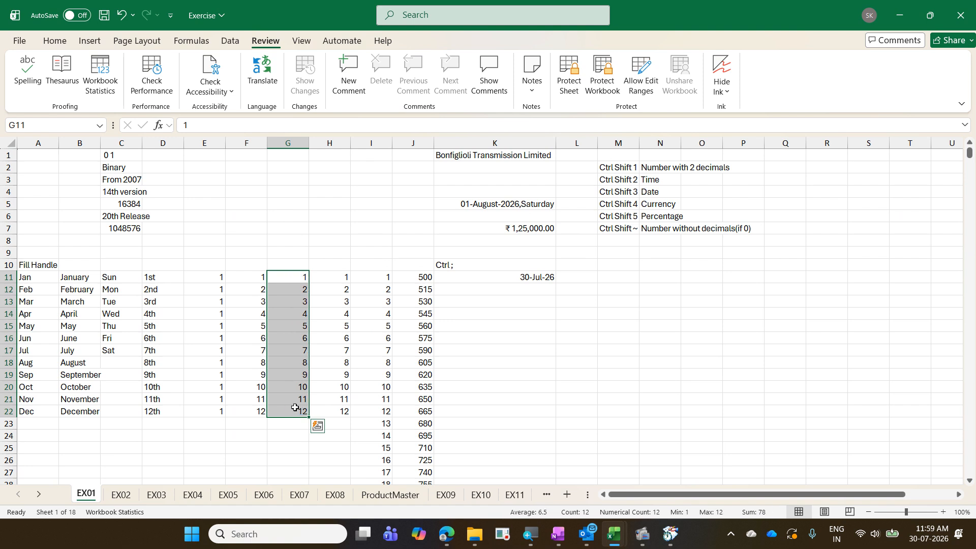
left_click(290, 211)
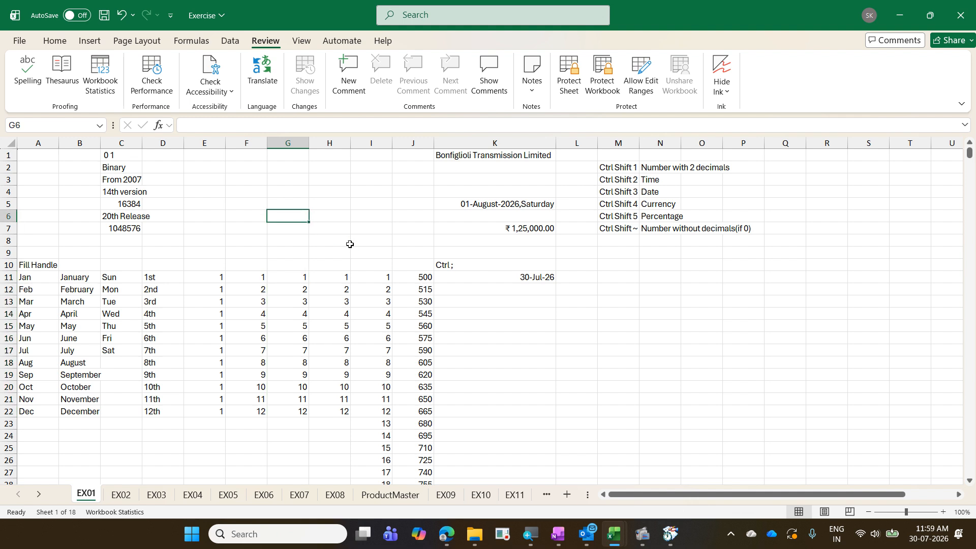
type("12.34")
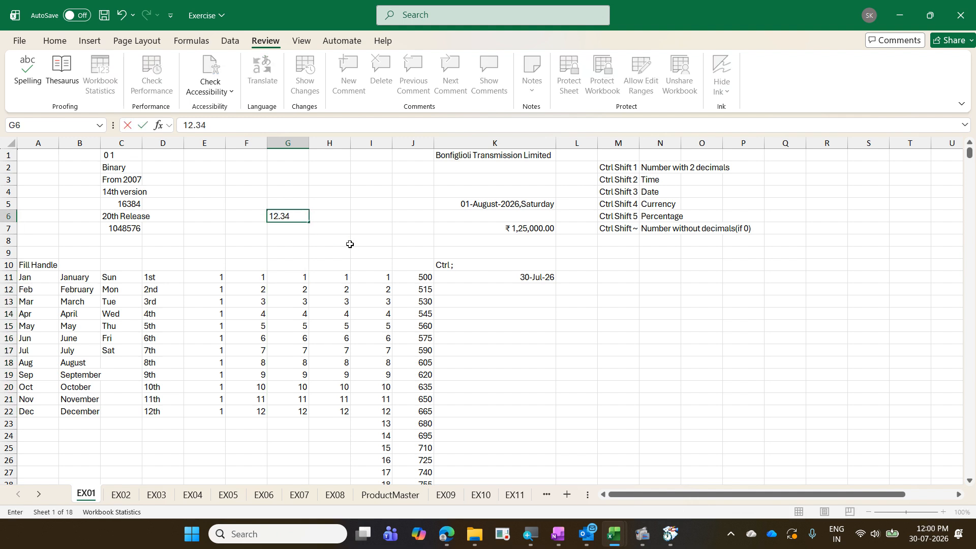
key("Return")
key("Up")
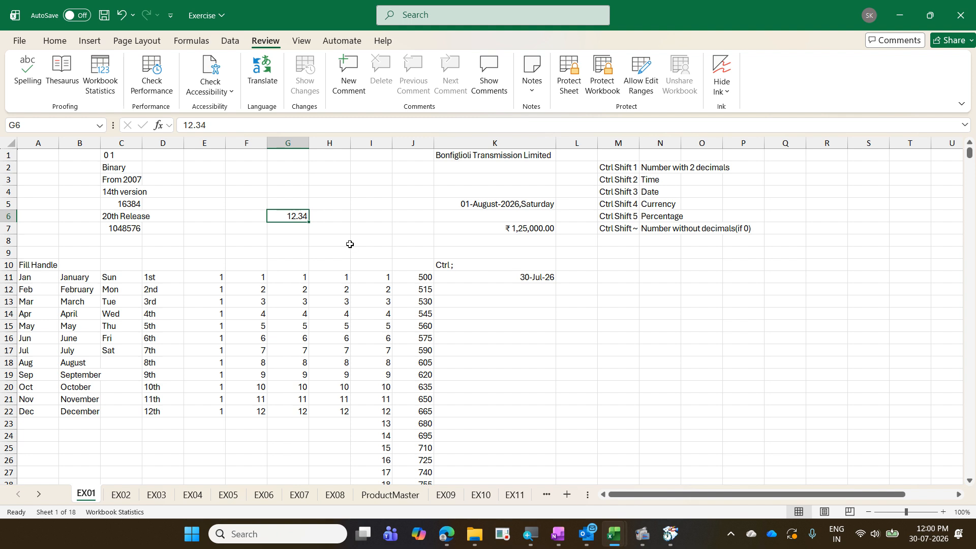
- Give F11:F16 two decimals with Ctrl+Shift+1, then revert it to General
key("Down")
key("Down")
key("Down")
key("Down")
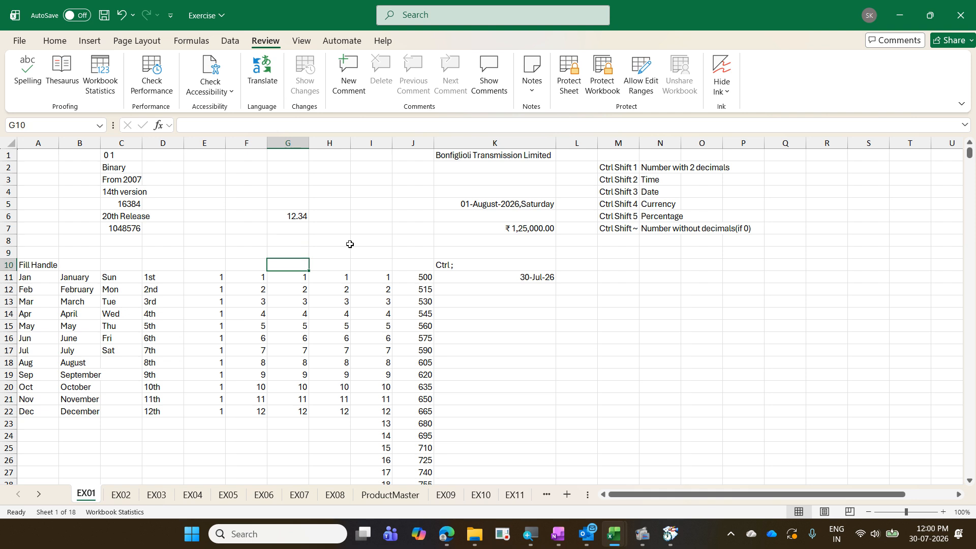
key("Left")
key("Down")
key("shift+Down")
key("shift+Down")
key("shift+Down")
key("shift+Down")
key("shift+Down")
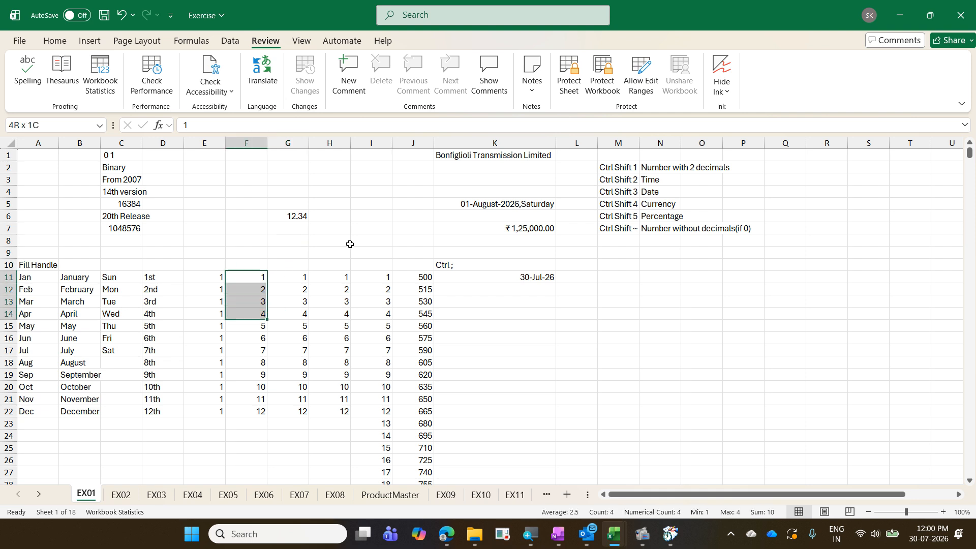
key("ctrl+shift+1")
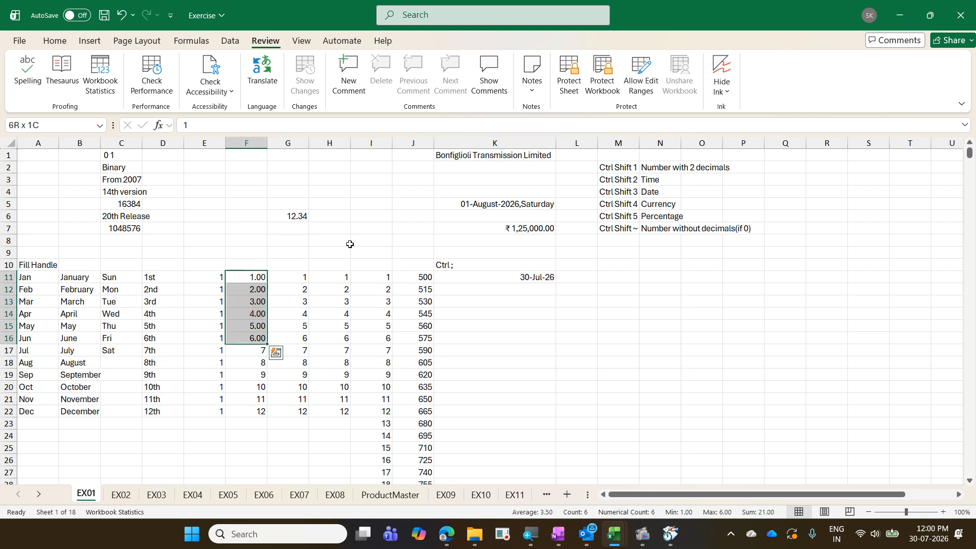
key("ctrl+shift+asciitilde")
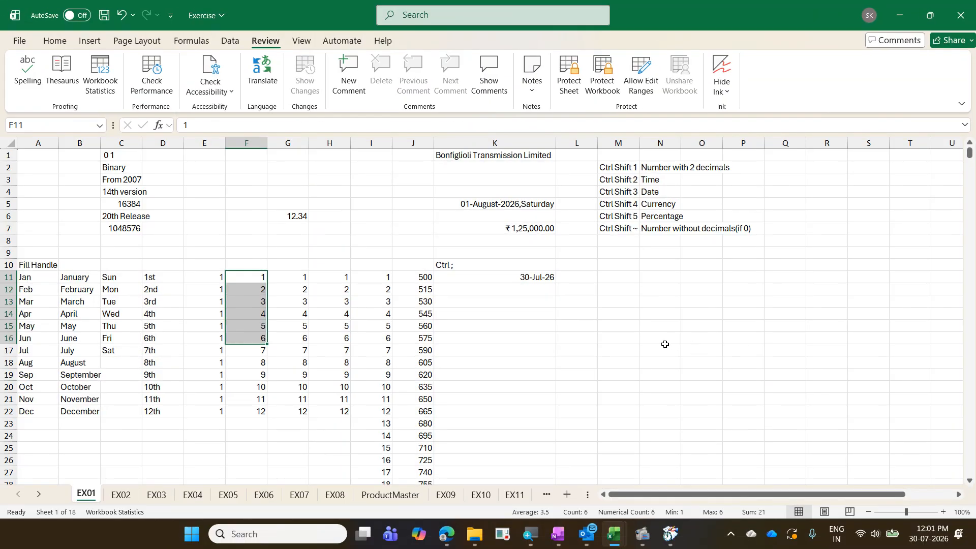
left_click(502, 281)
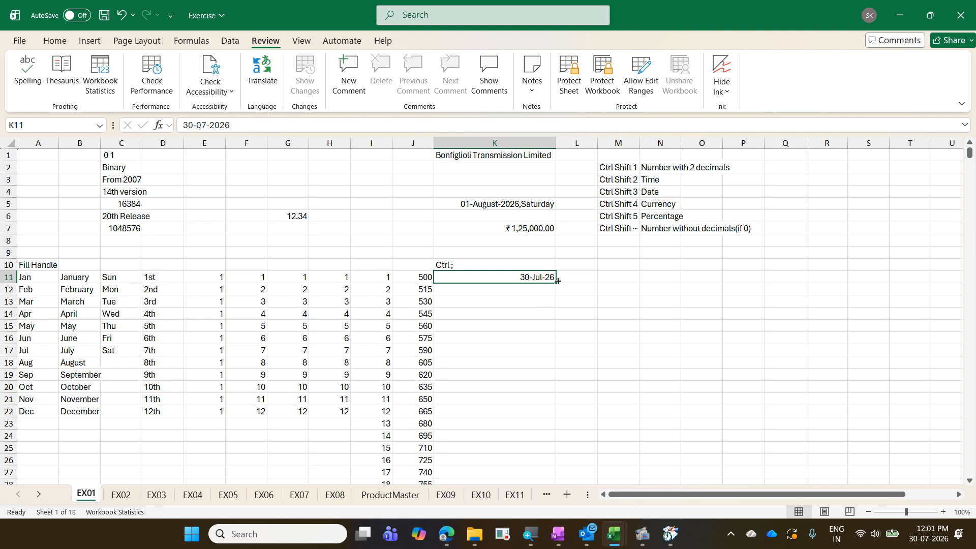
- Fill K11's date down to K27, giving daily dates through 15-Aug-26
left_click_drag(558, 281, 557, 472)
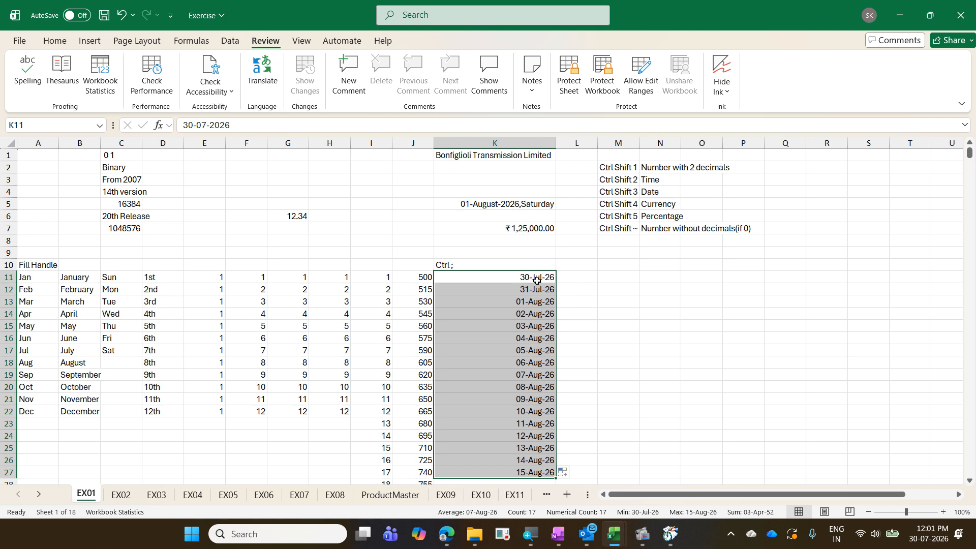
- Change the K11:K27 dates to a monthly series via Auto Fill Options
scroll(536, 280, "down", 2)
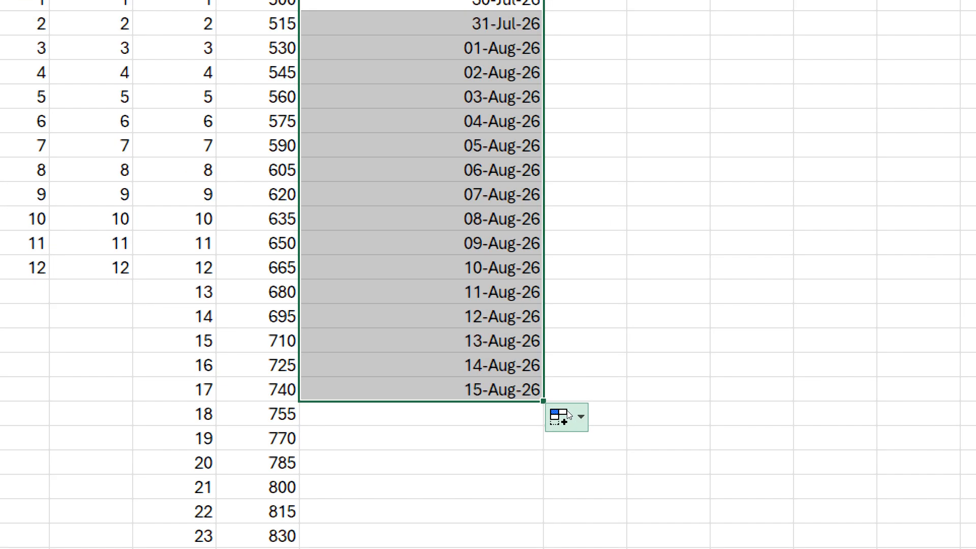
left_click(567, 415)
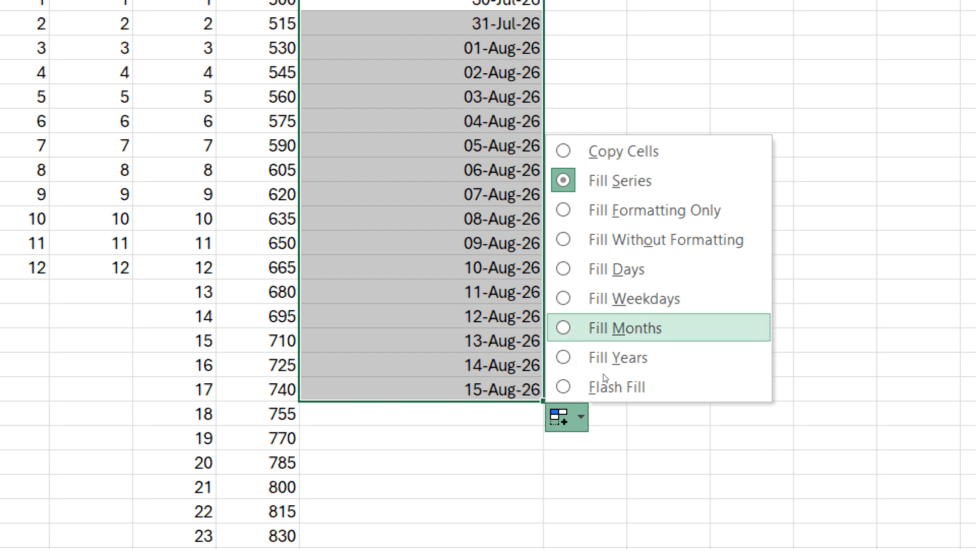
left_click(602, 328)
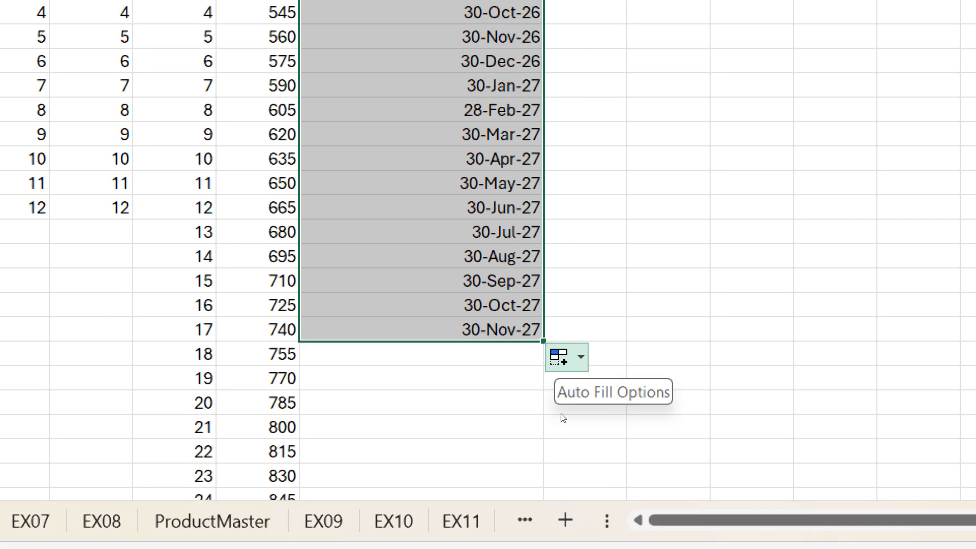
- Switch the series to yearly dates, 30-Jul-26 through 30-Jul-42
left_click(562, 357)
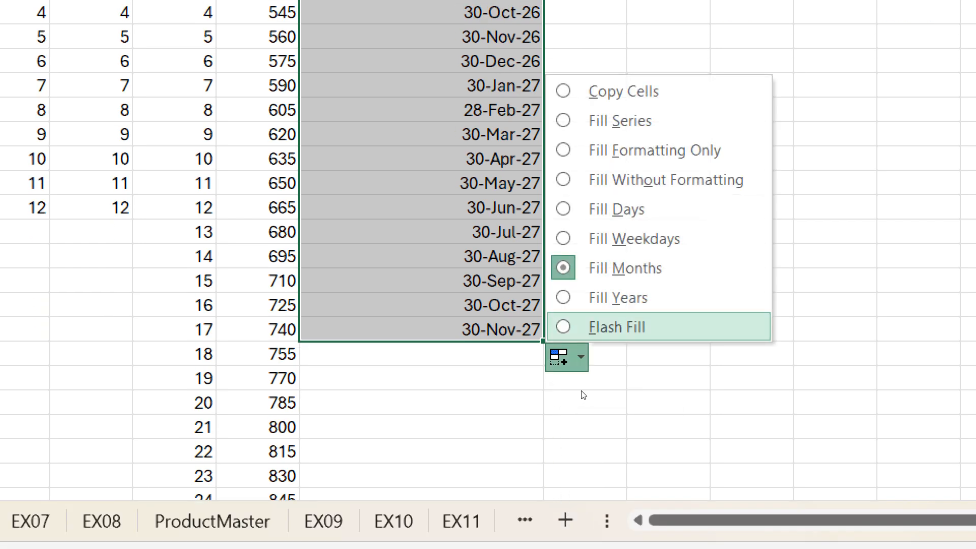
left_click(610, 297)
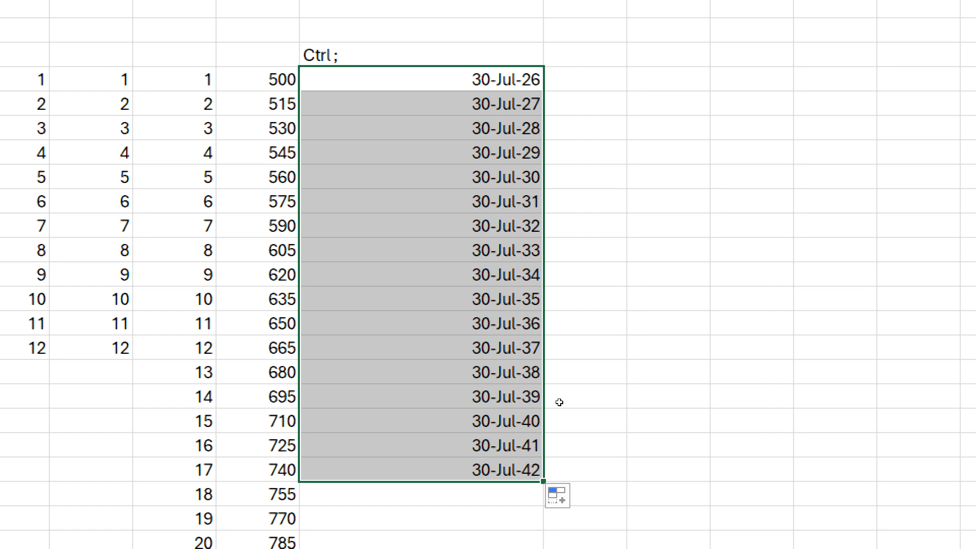
left_click(561, 495)
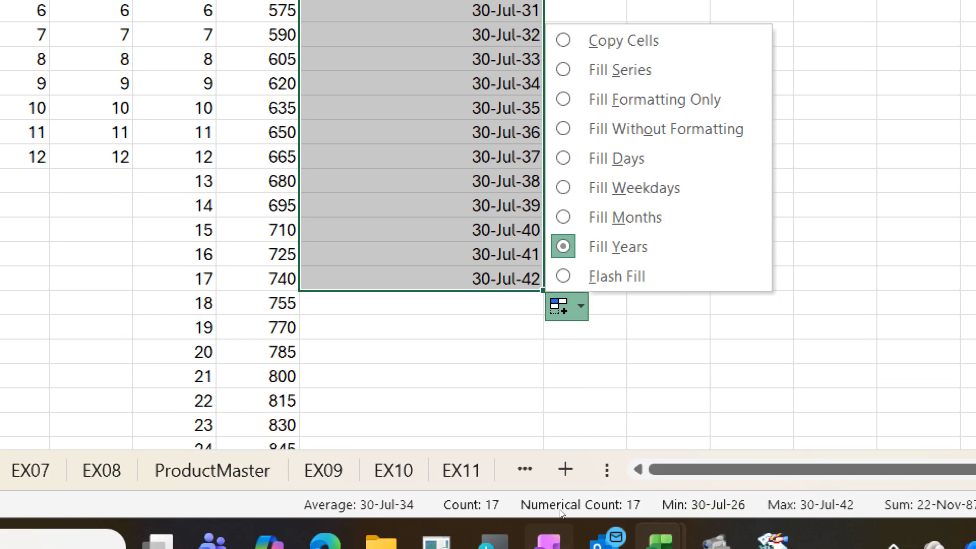
- Change the K11:K27 series to weekdays only, ending 21-Aug-26
left_click(611, 189)
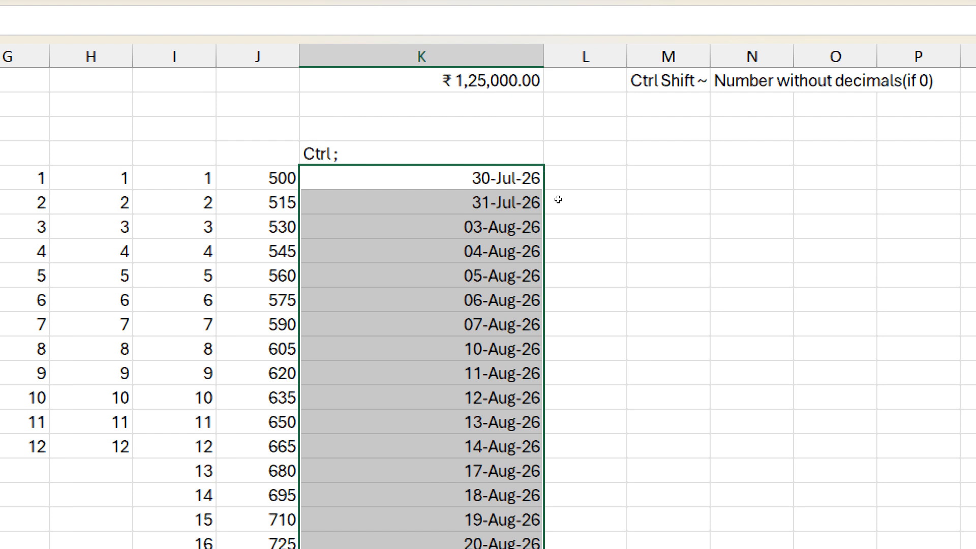
key("Right")
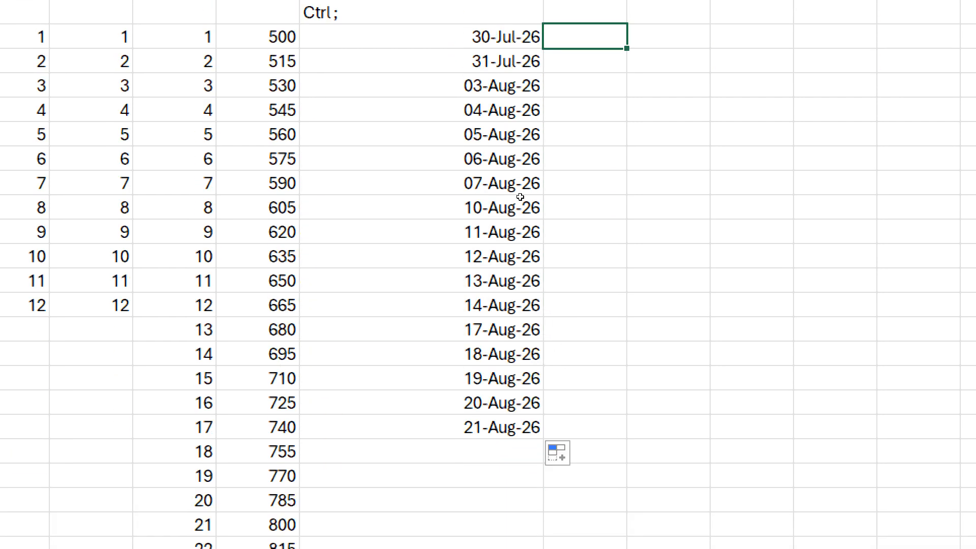
key("Left")
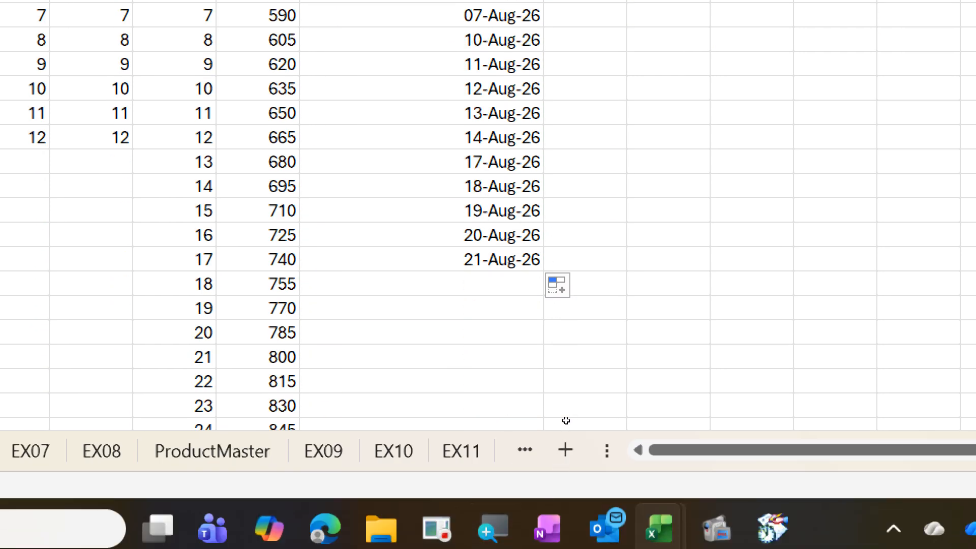
- Review the Auto Fill Options without changing them, then close the menu
left_click(567, 287)
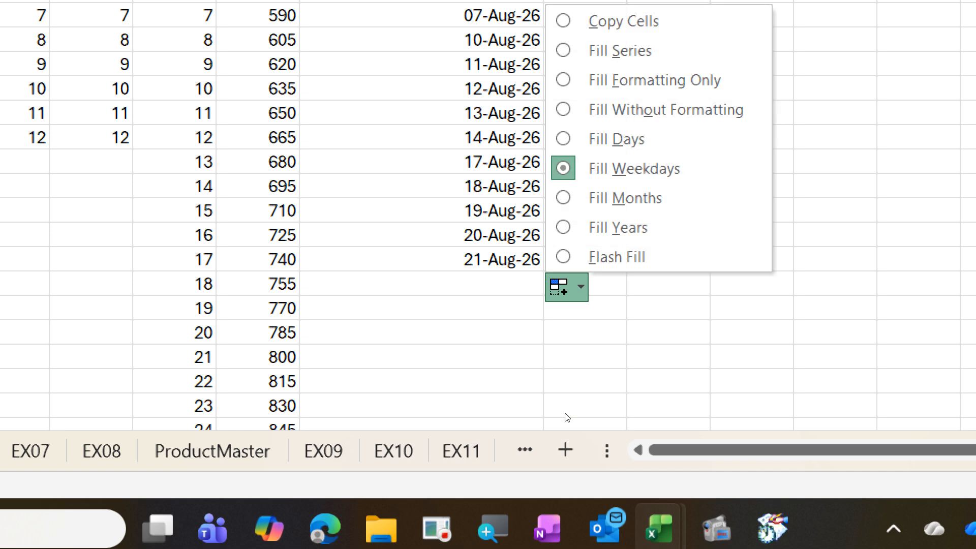
key("Up")
key("Up")
key("Up")
key("Up")
key("Up")
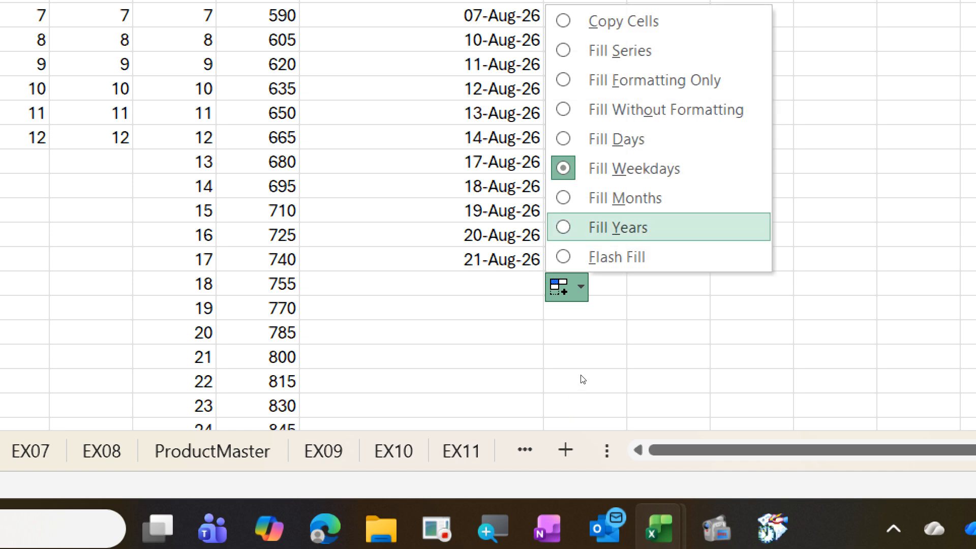
key("Down")
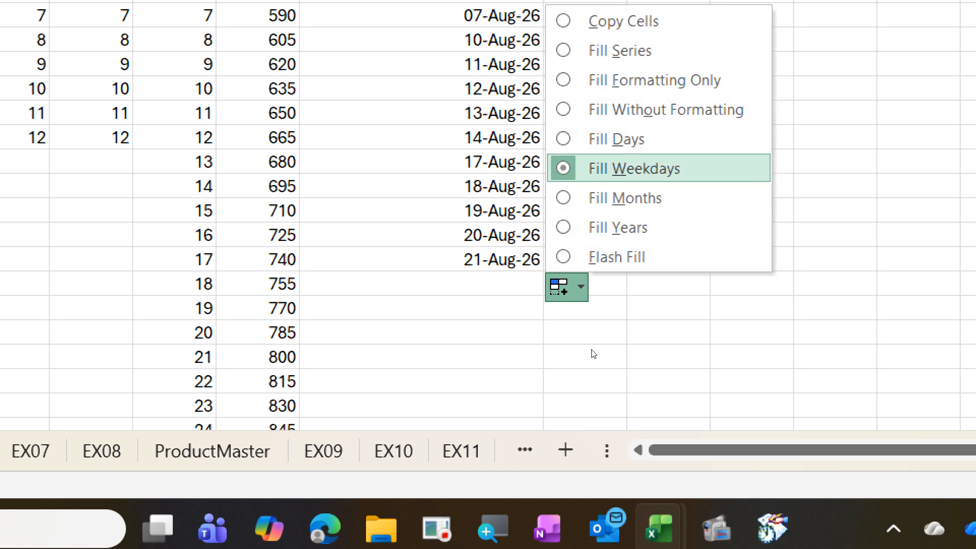
key("Down")
key("Down")
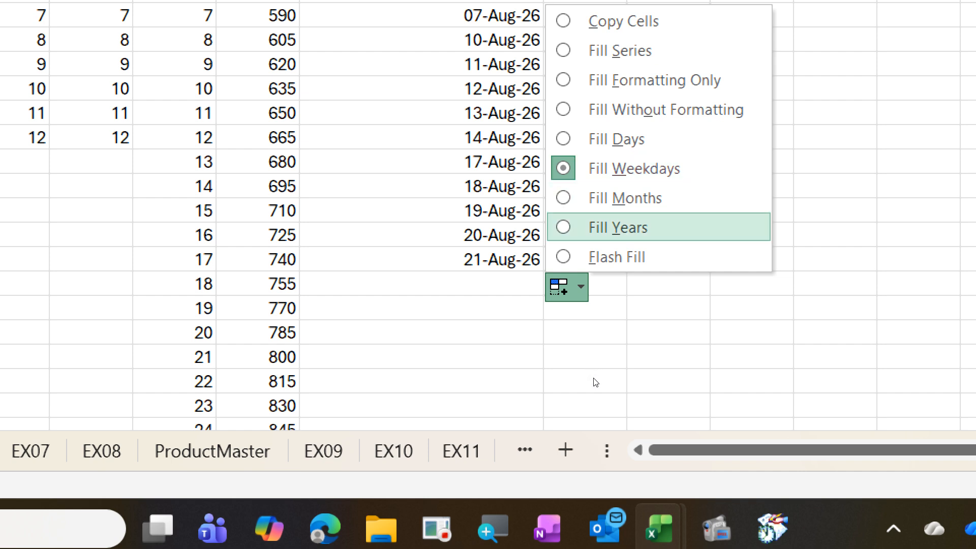
left_click(752, 332)
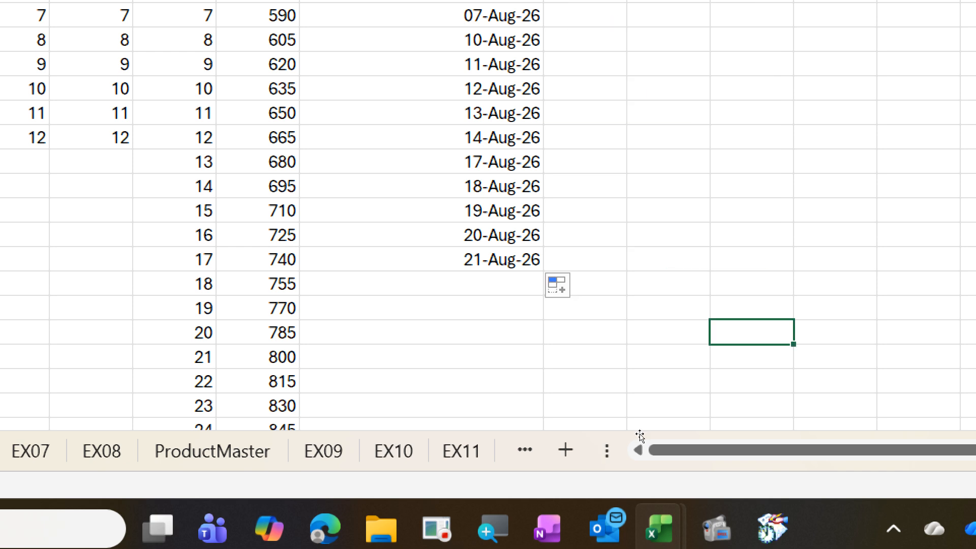
scroll(752, 333, "up", 2)
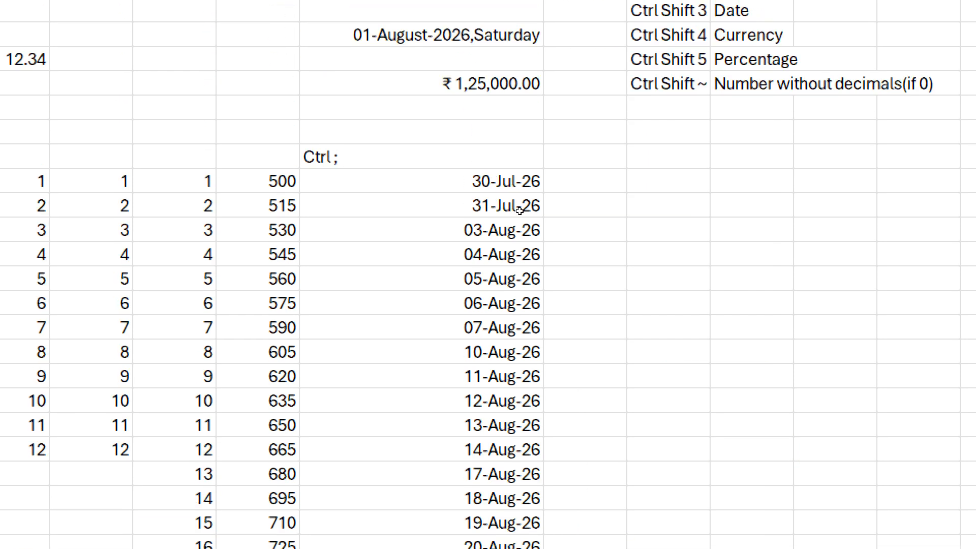
- Add the note 'Ctrl Shift ;' in L10 beside the Ctrl ; label
key("ctrl+Up")
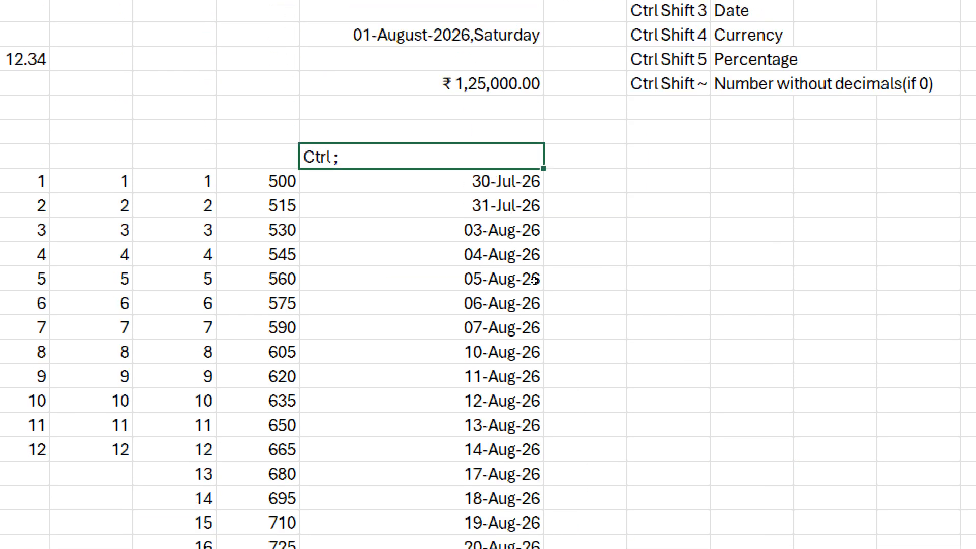
key("Right")
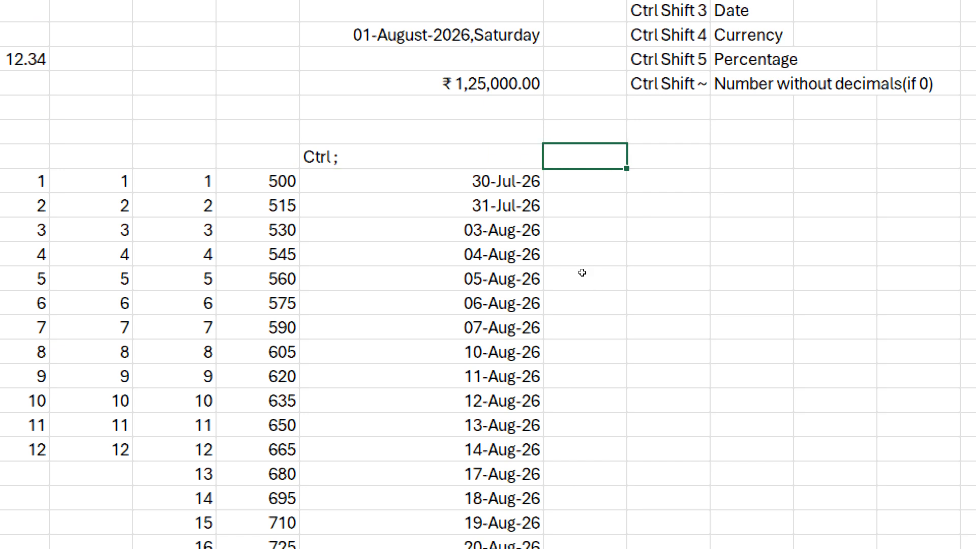
type("Ctrl Shift ;")
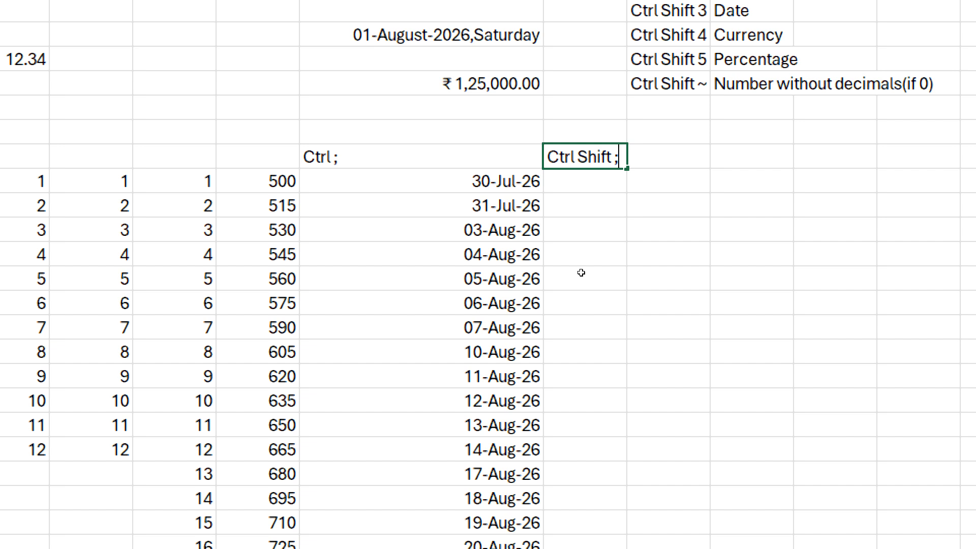
key("Return")
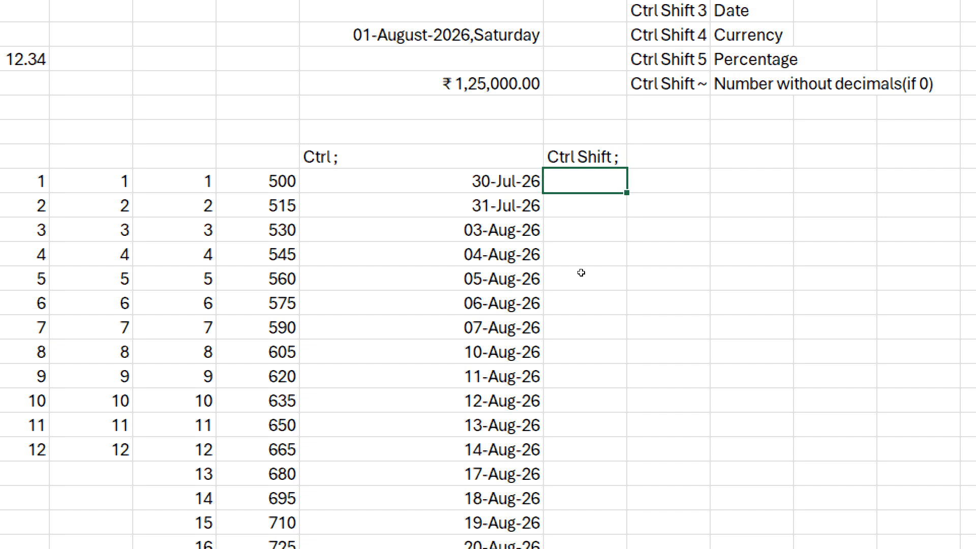
- Insert the current time 12:03 PM in L11 and begin a TODAY formula in M11
key("ctrl+shift+semicolon")
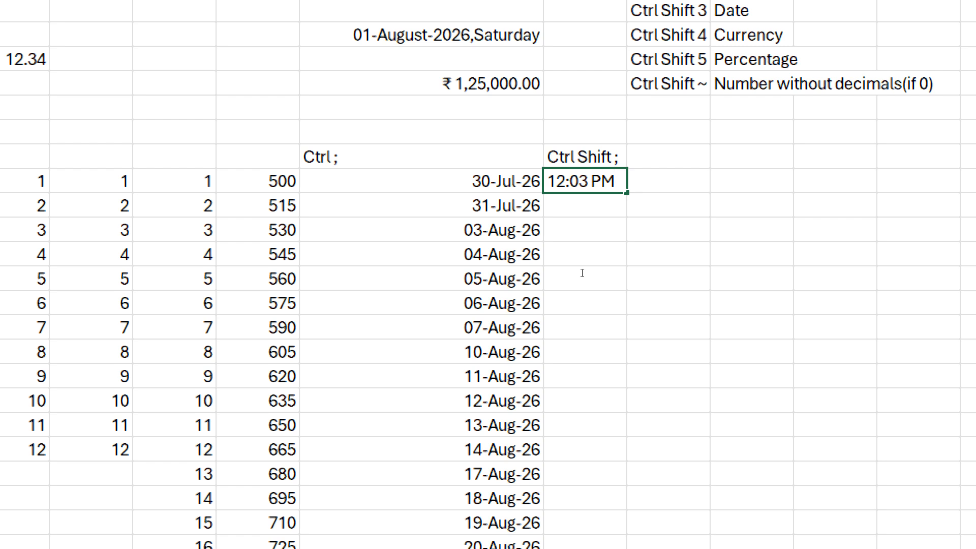
key("Return")
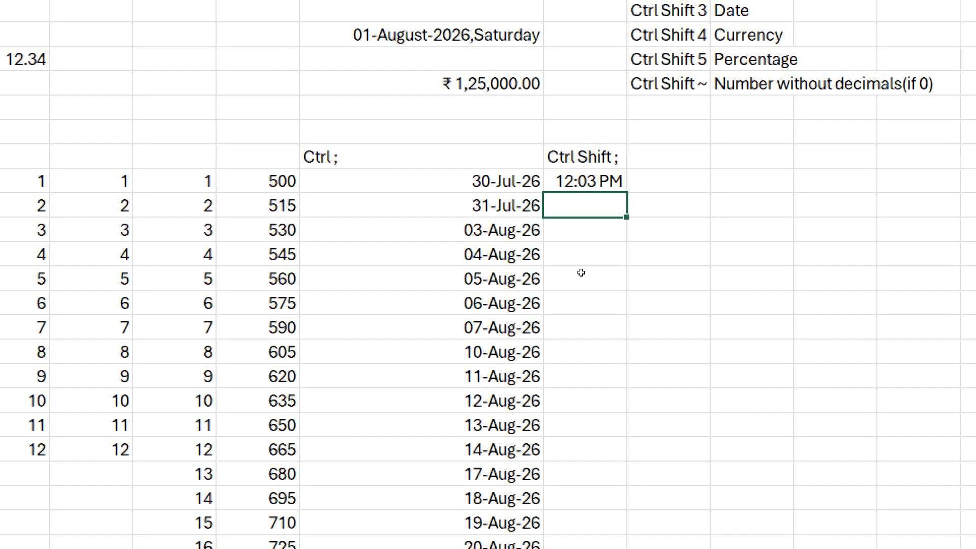
key("Up")
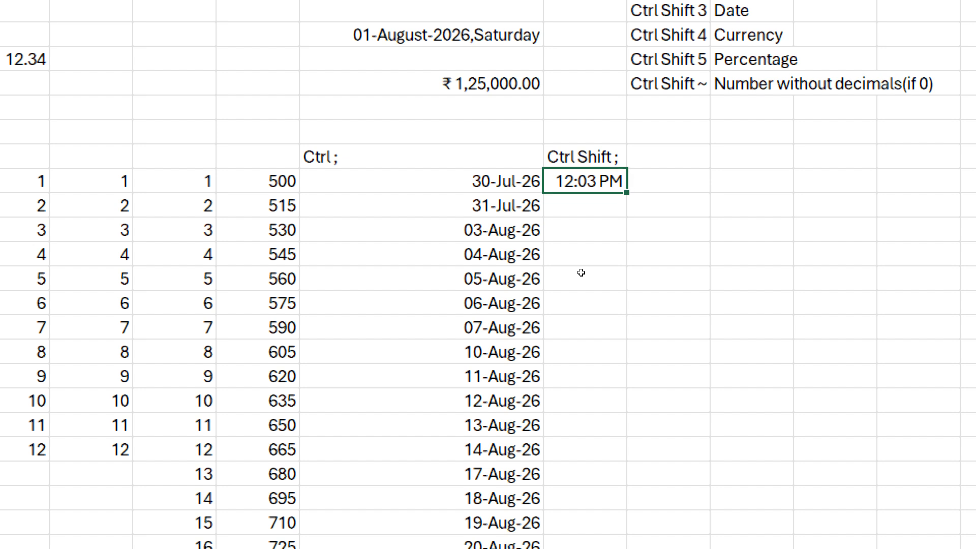
key("Left")
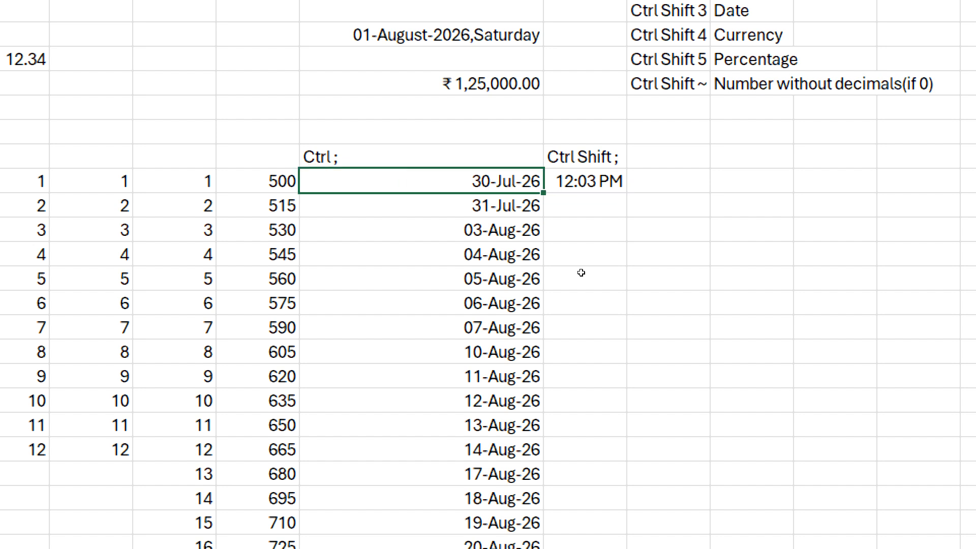
key("Right")
key("Right")
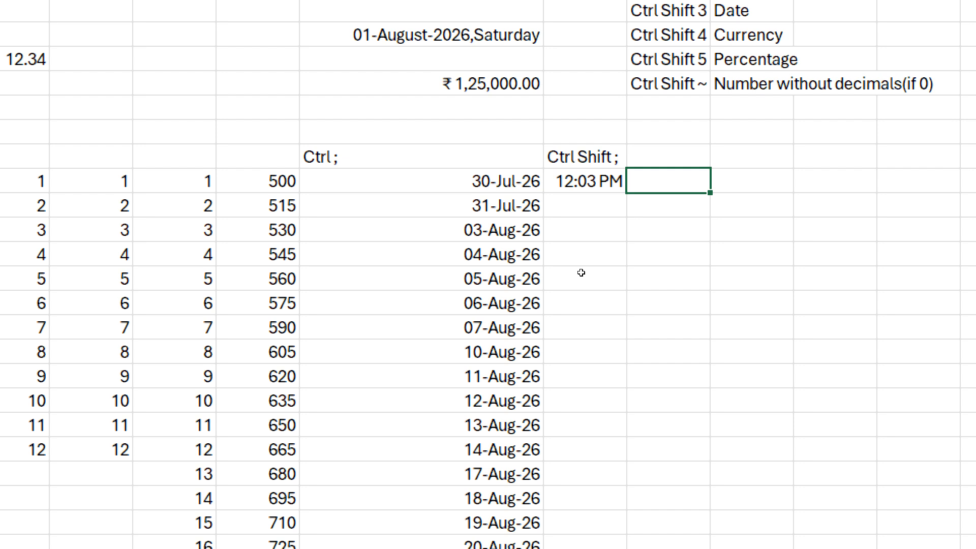
type("=to")
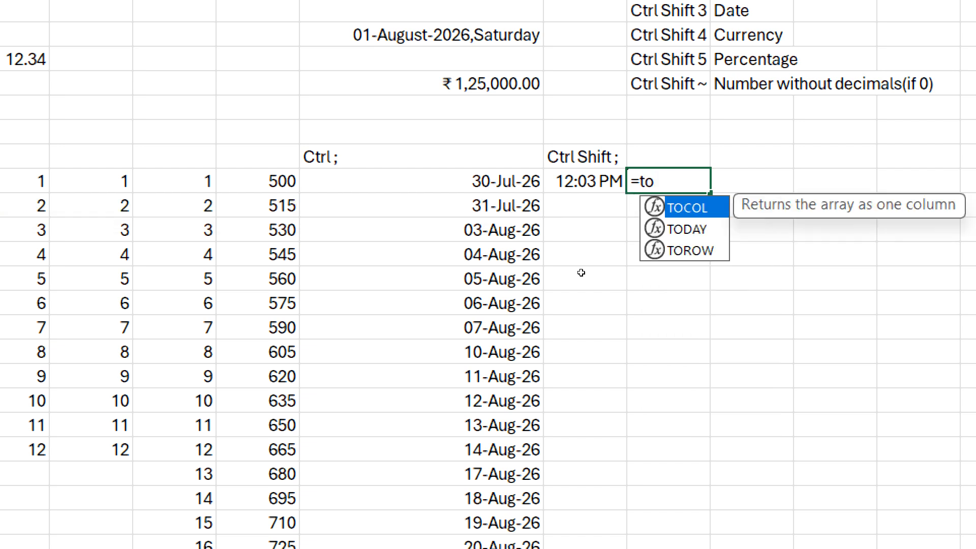
type("day")
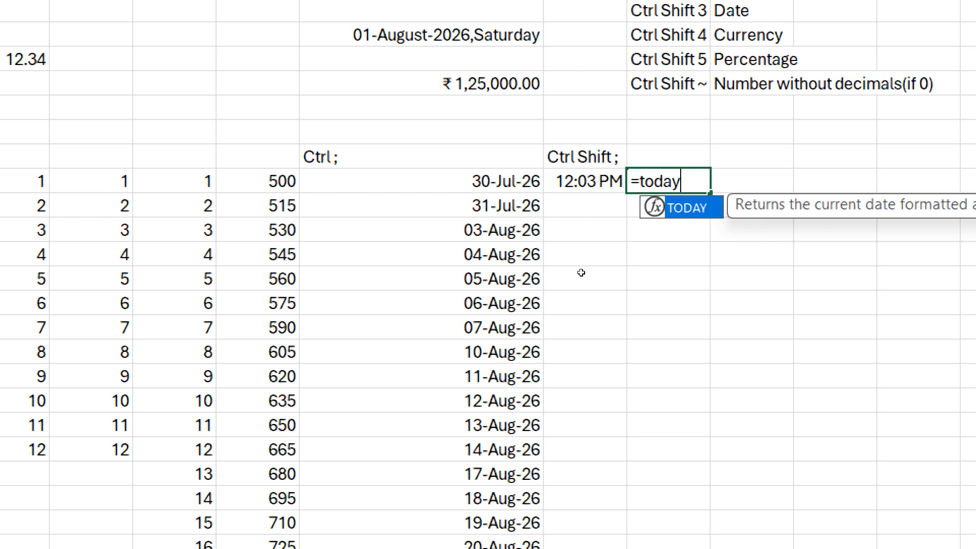
- Complete the =TODAY() formula in M11 so it shows 30-07-2026
type("(")
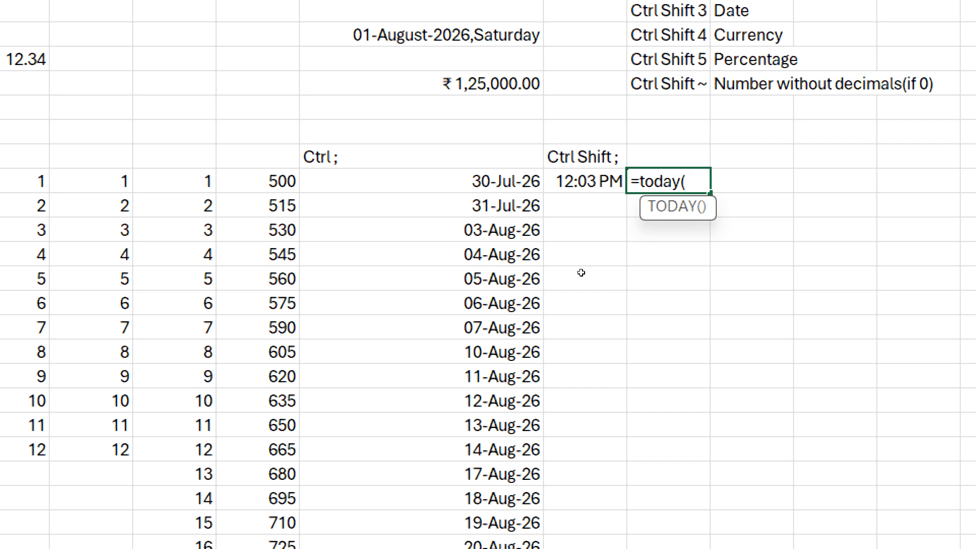
type(")")
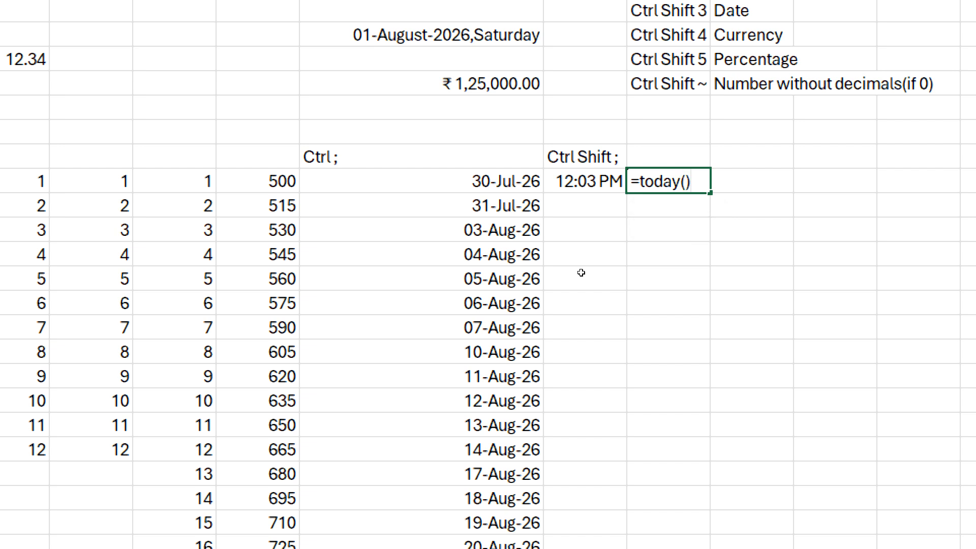
key("BackSpace")
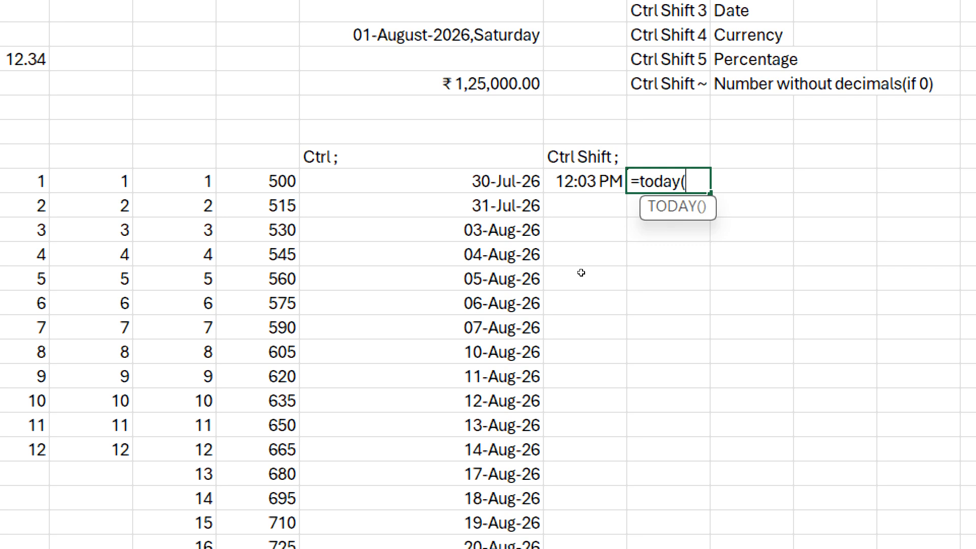
key("ctrl+Return")
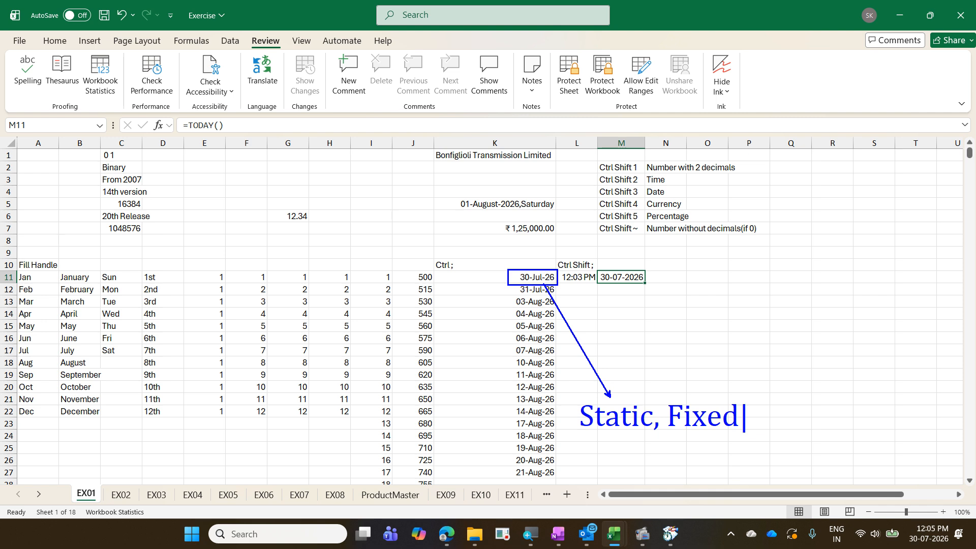
key("Escape")
mouse_move(590, 263)
left_mouse_down()
mouse_move(658, 295)
mouse_move(650, 320)
left_mouse_up()
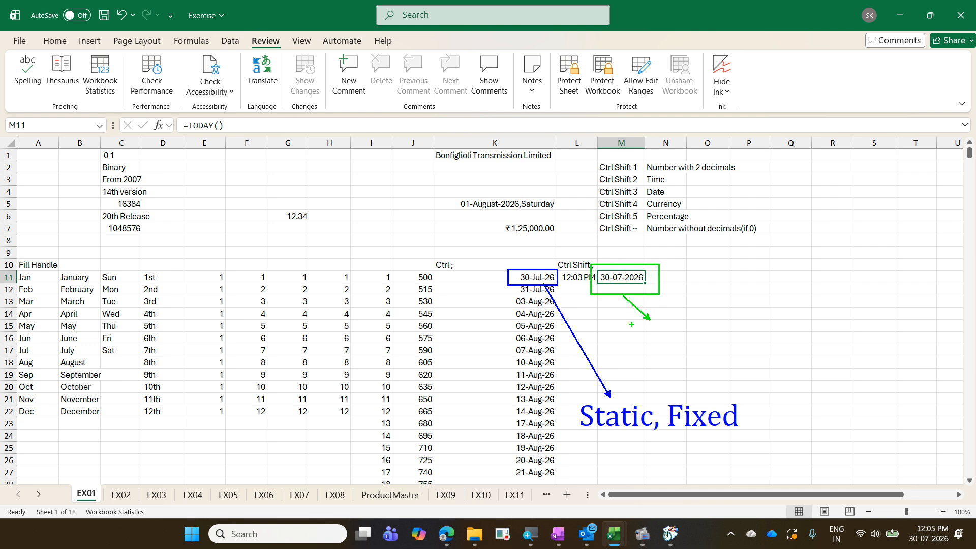
type("tDyna")
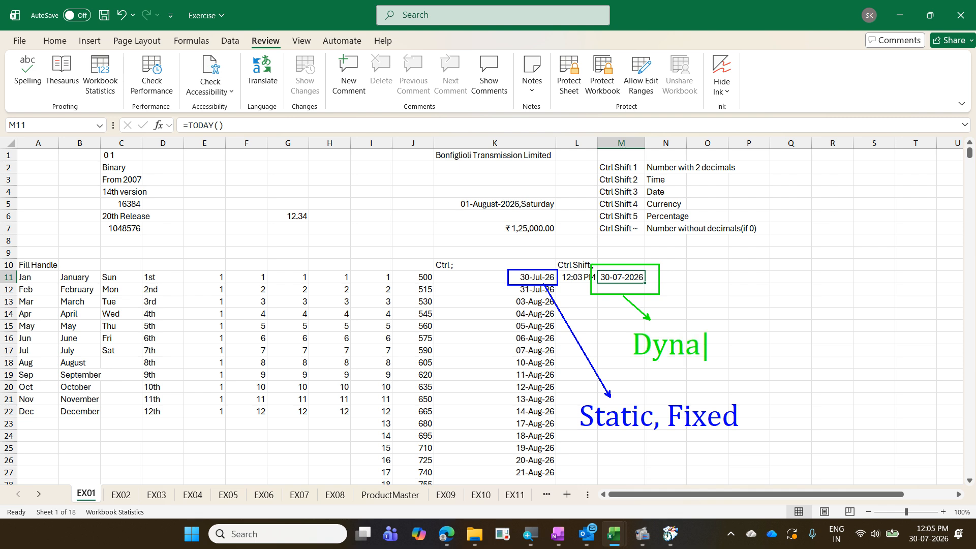
type("mic,")
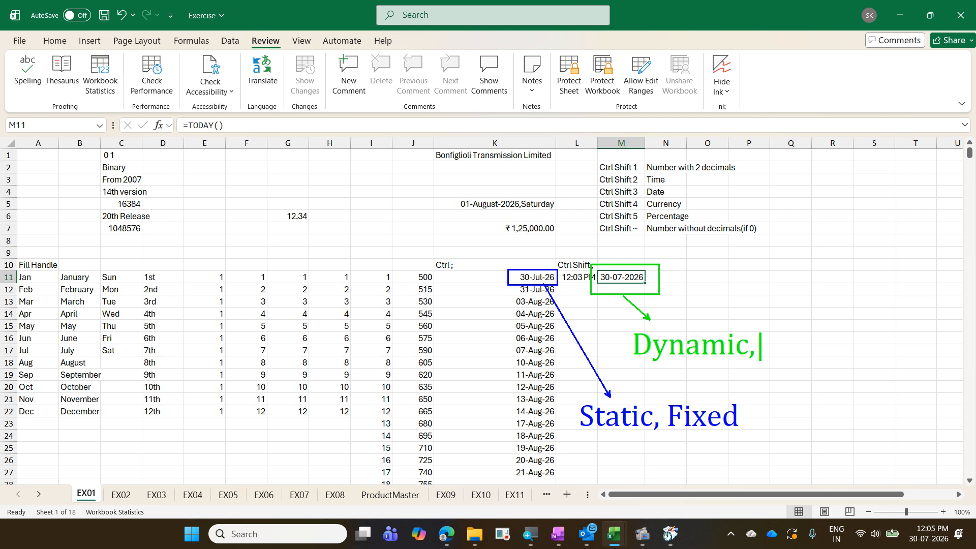
type("Updat")
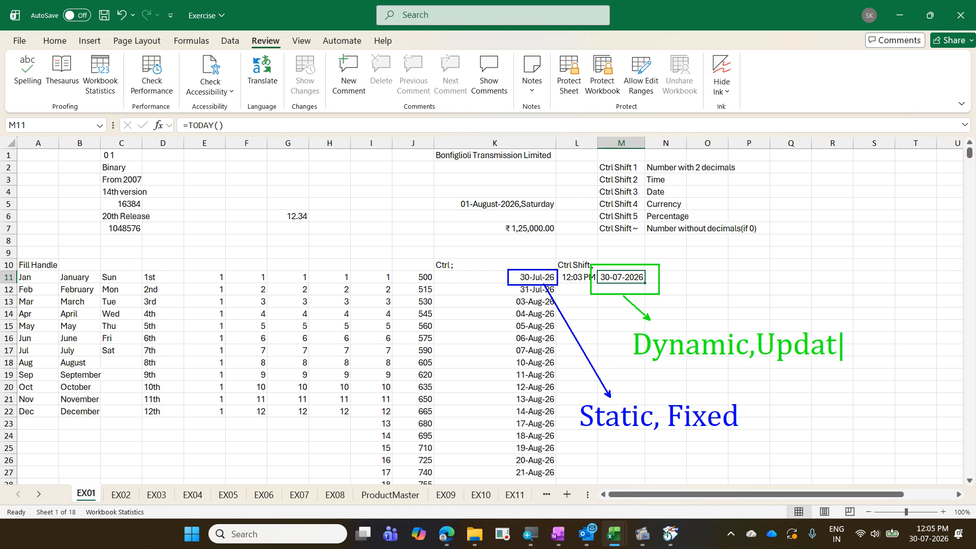
type("e")
key("Escape")
key("Escape")
key("Right")
type("=")
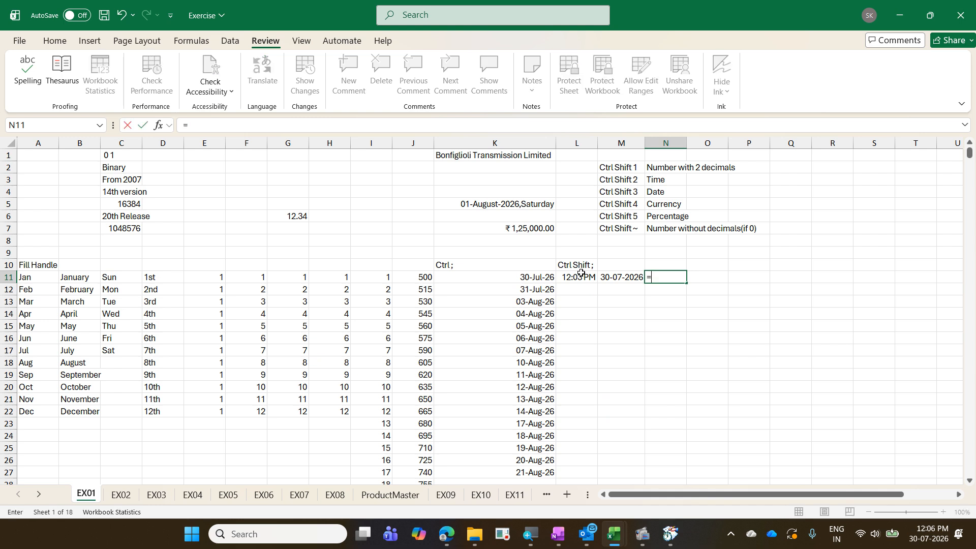
type("now")
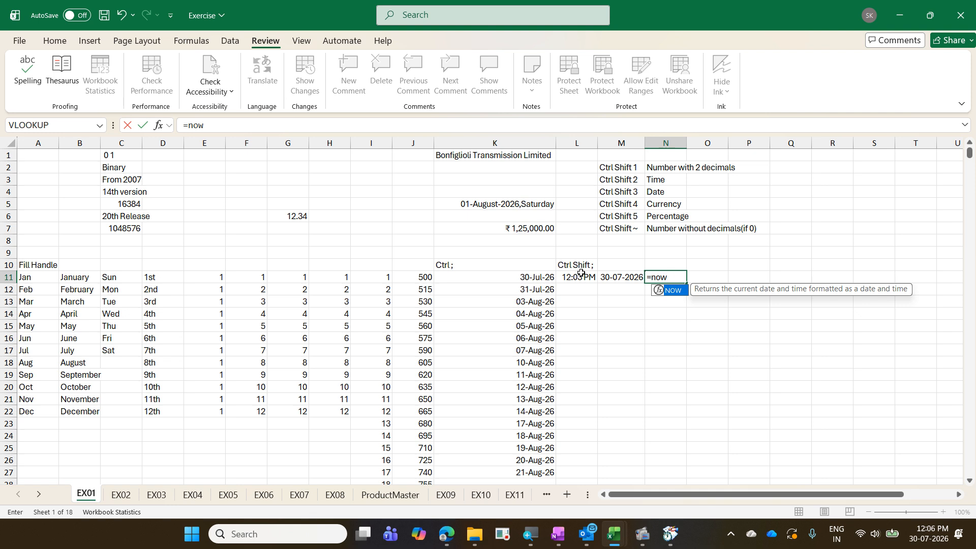
type("()")
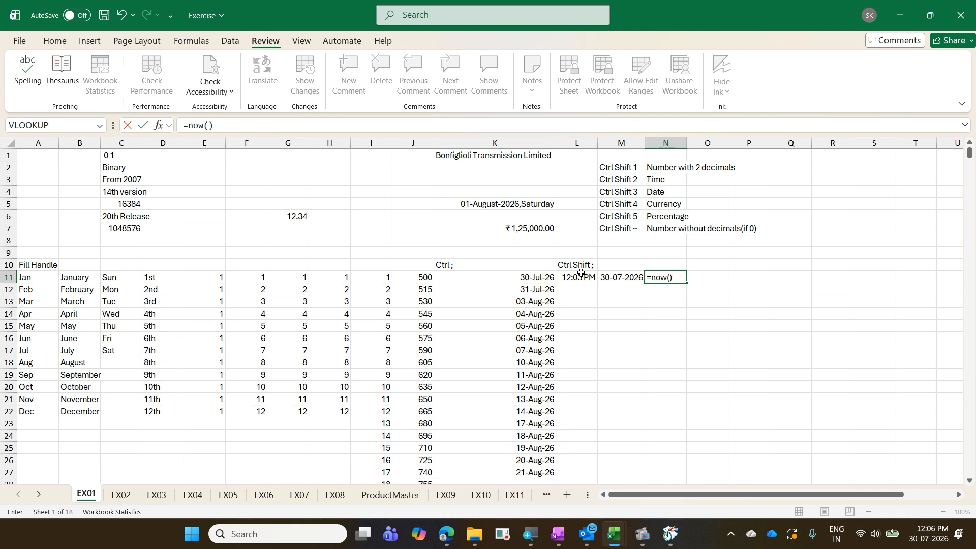
key("ctrl+Return")
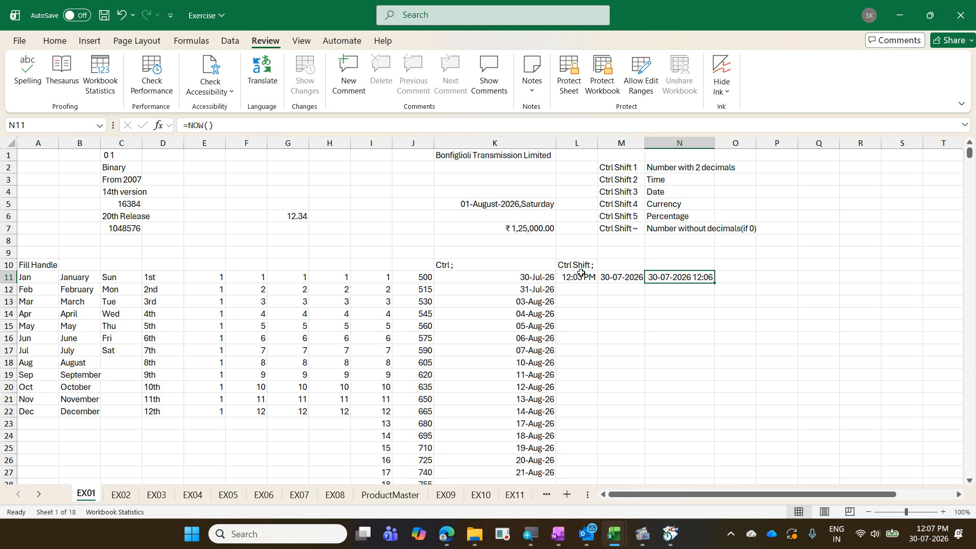
key("ctrl+1")
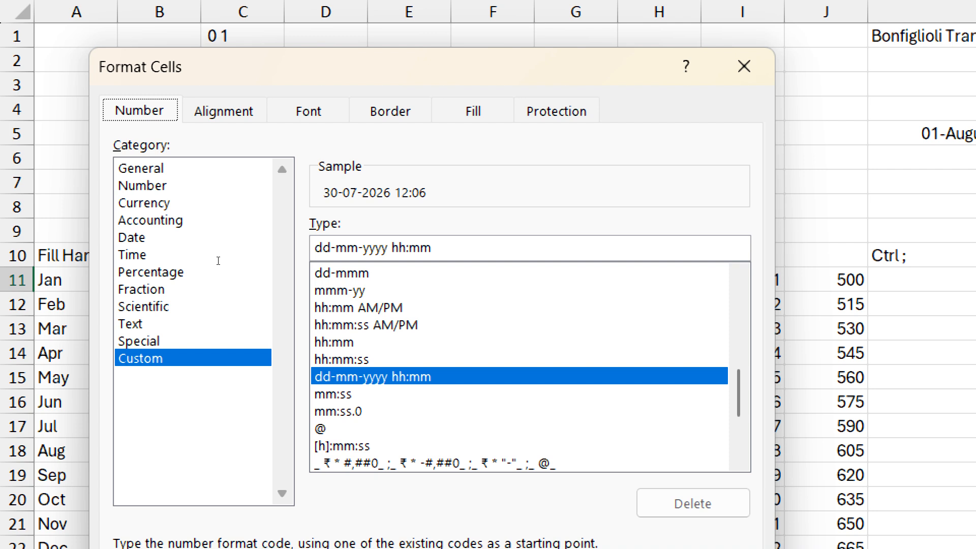
- Extend N11's custom format code to dd-mm-yyyy hh:mm:ss am/pm and apply it
left_click(435, 248)
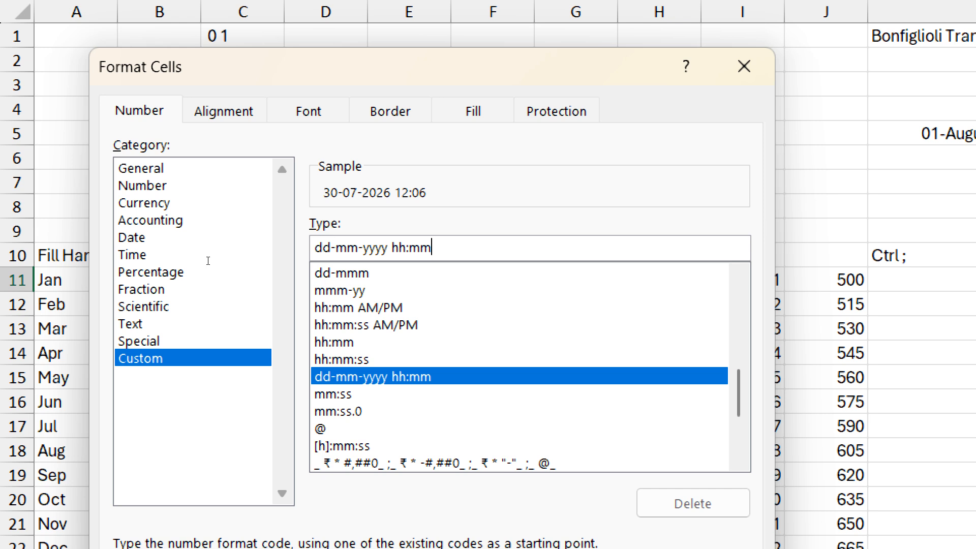
type(":ss")
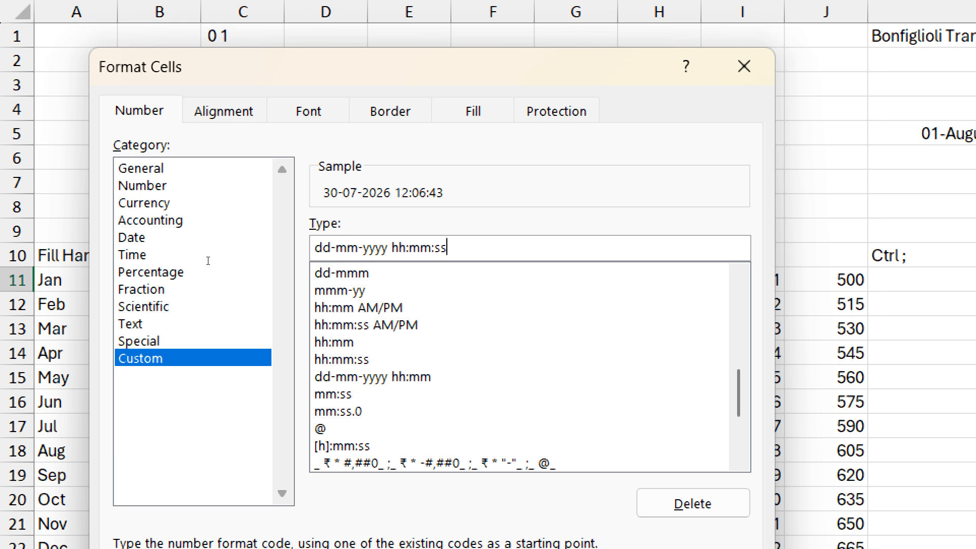
type("am/pm")
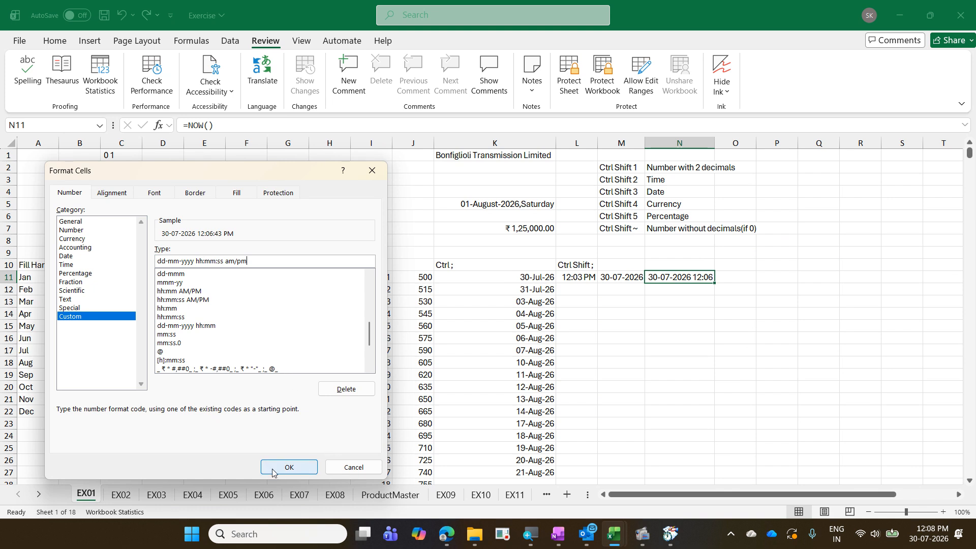
left_click(288, 467)
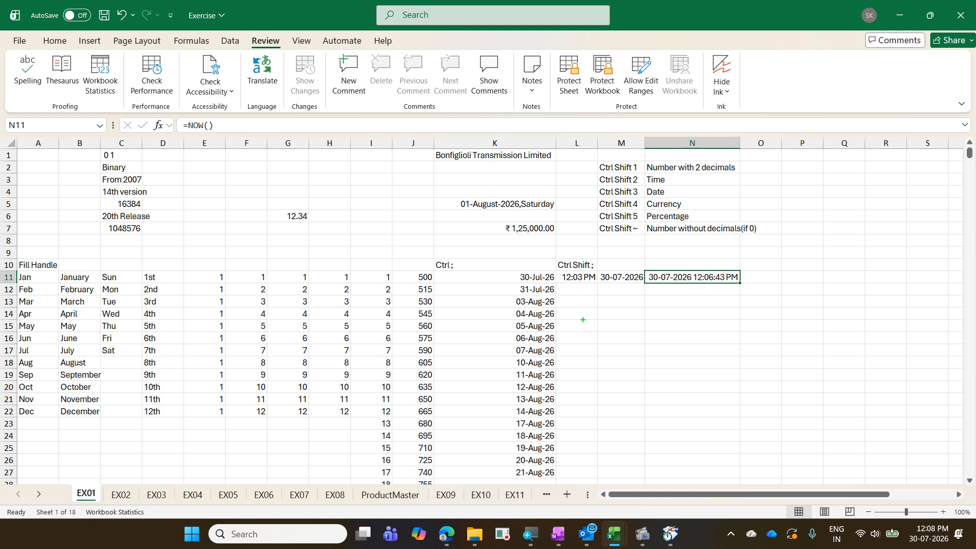
- Add the shortcut note 'F9 / Fn F9 - Update' for refreshing the NOW value
left_click_drag(588, 327, 588, 356)
type("F9 / Fn F")
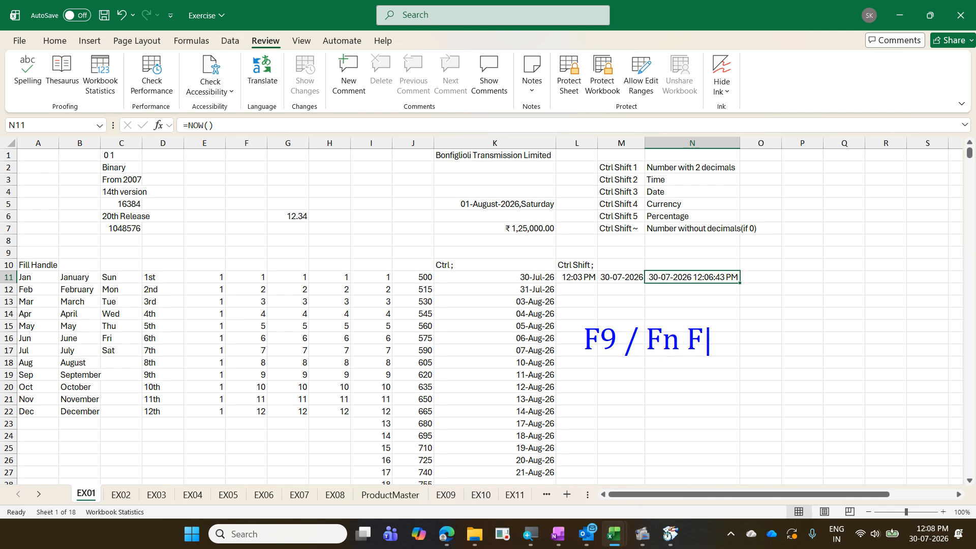
type("9 - Updatr")
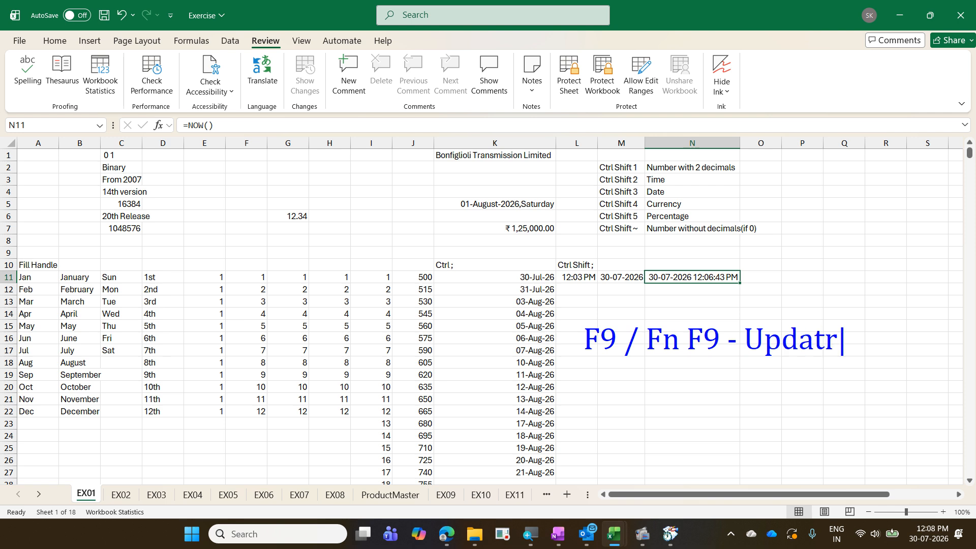
key("BackSpace")
type("e")
key("Escape")
key("Escape")
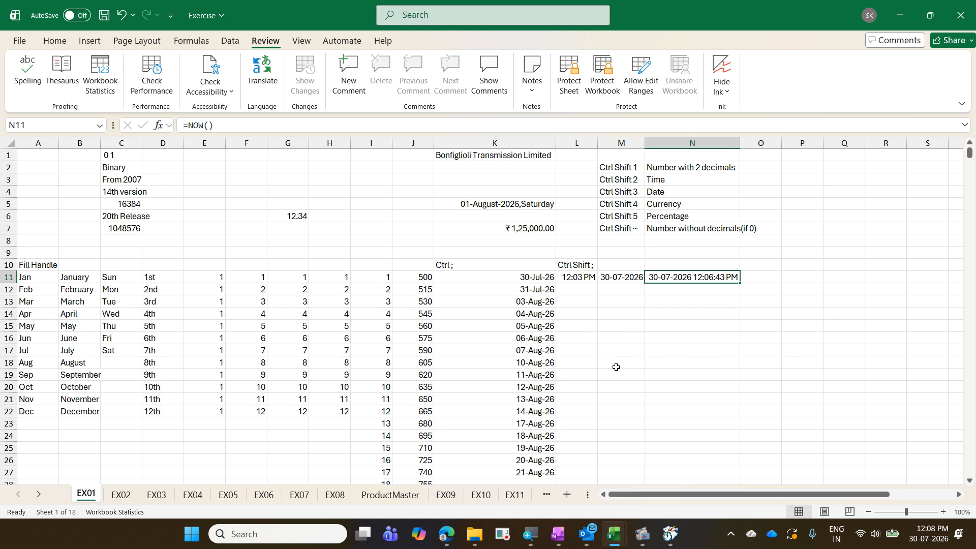
- Recalculate with F9 so N11's NOW time updates to 12:09:10 PM
key("F9")
key("F9")
key("F9")
key("F9")
key("F9")
key("F9")
- In Exercise - Copy, review column AA's month-wise series from 01-Aug-26 to 01-Dec-80
key("alt+Tab")
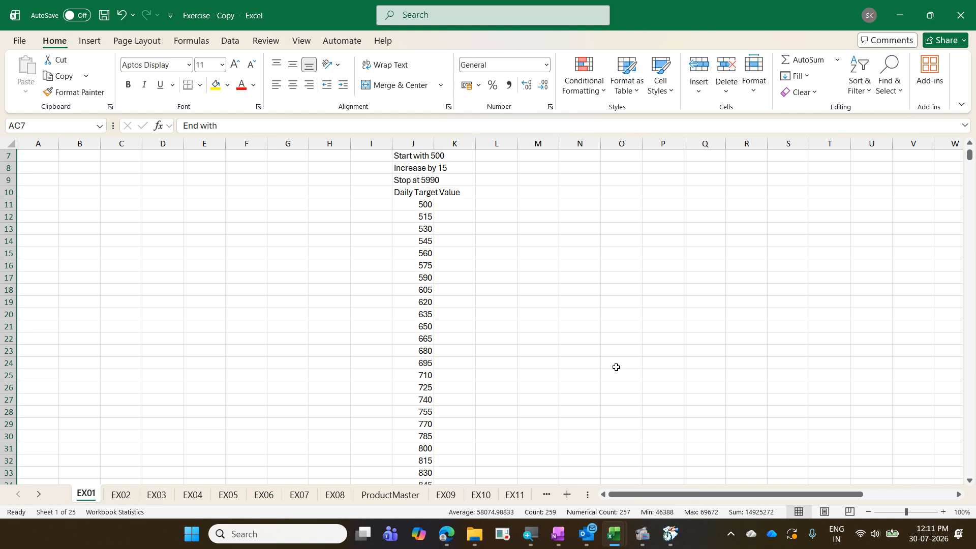
key("Down")
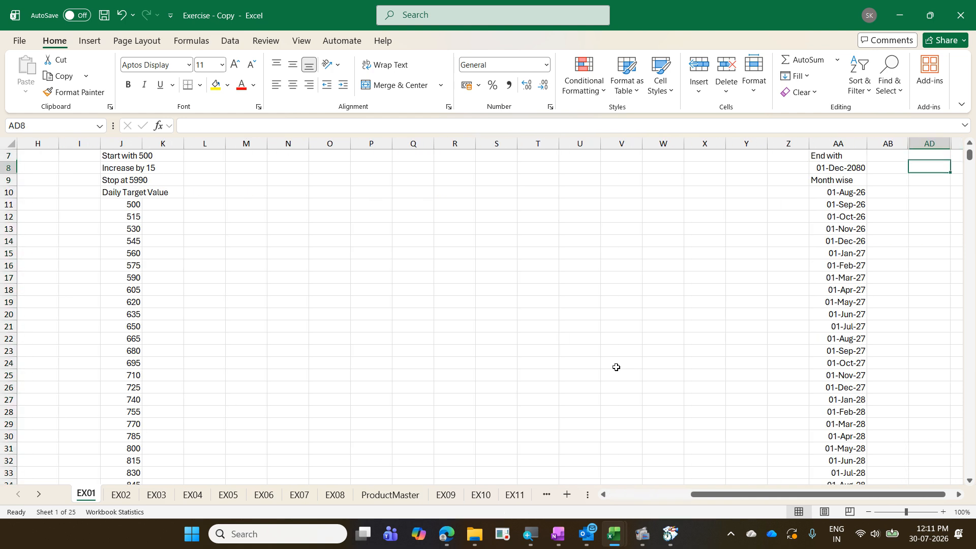
key("Left")
key("Left")
key("Down")
key("Down")
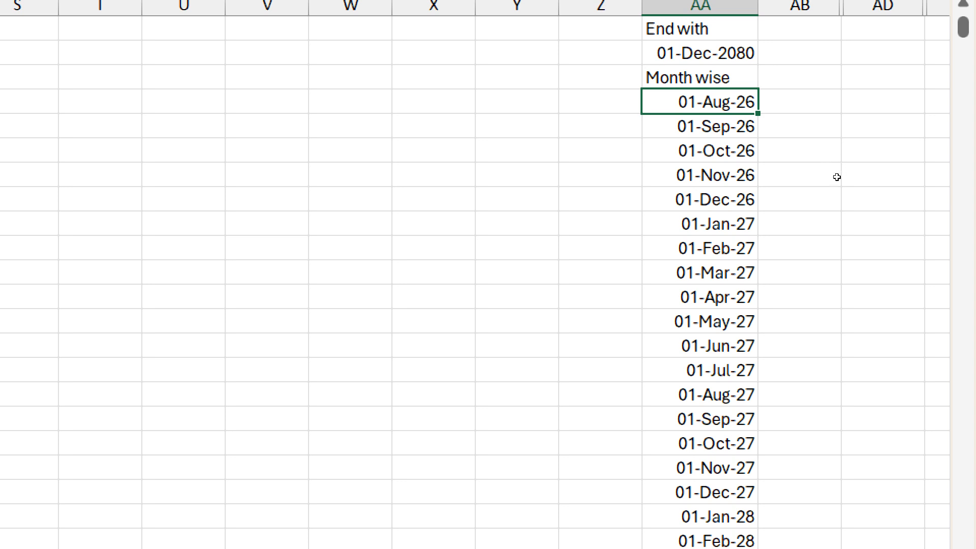
key("ctrl+Down")
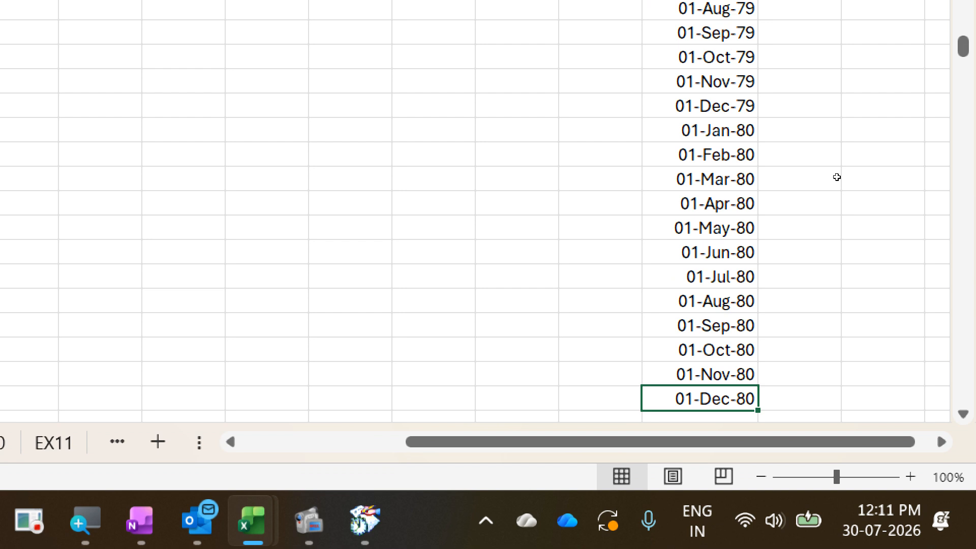
key("ctrl+Up")
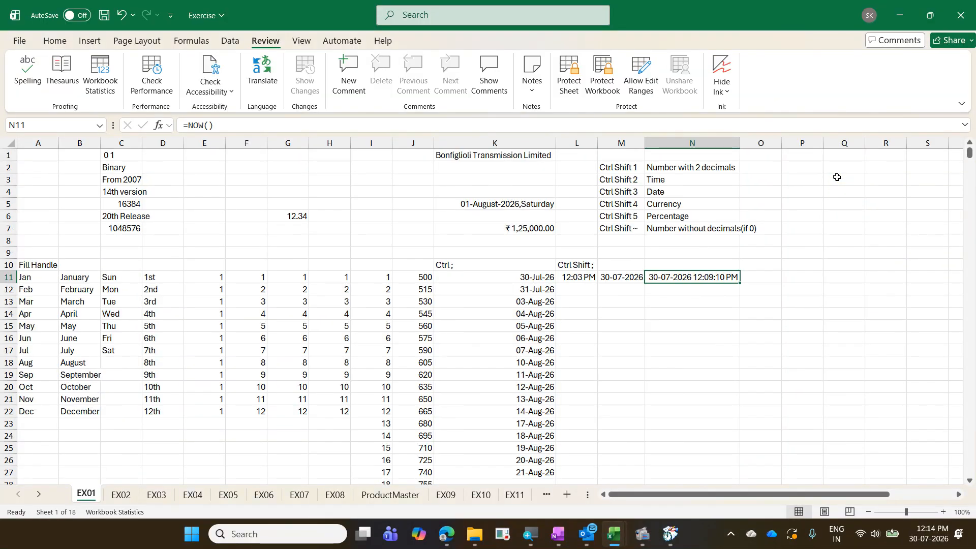
- Enter 01 aug 2026 in P11 as the series start date and reselect it
left_click(787, 277)
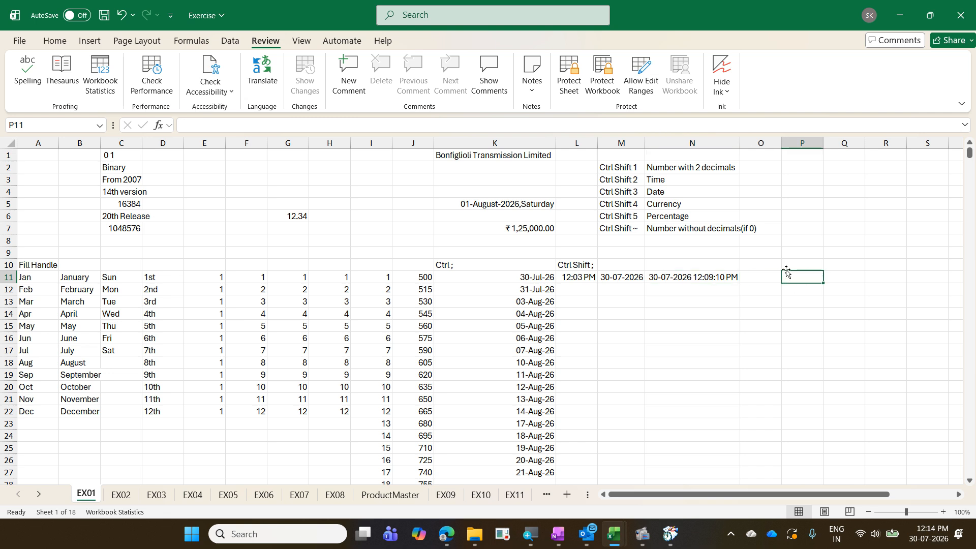
type("01 a")
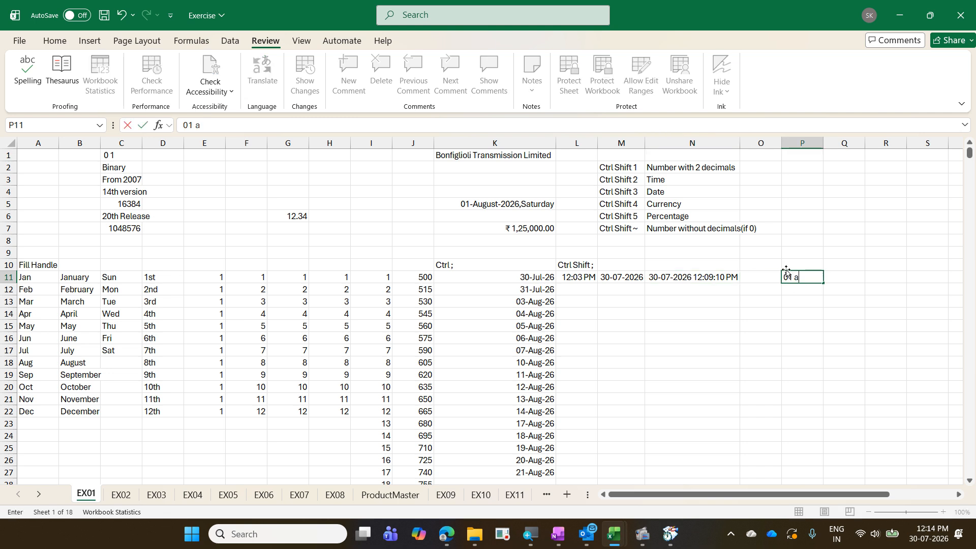
type("ug 2026")
key("Return")
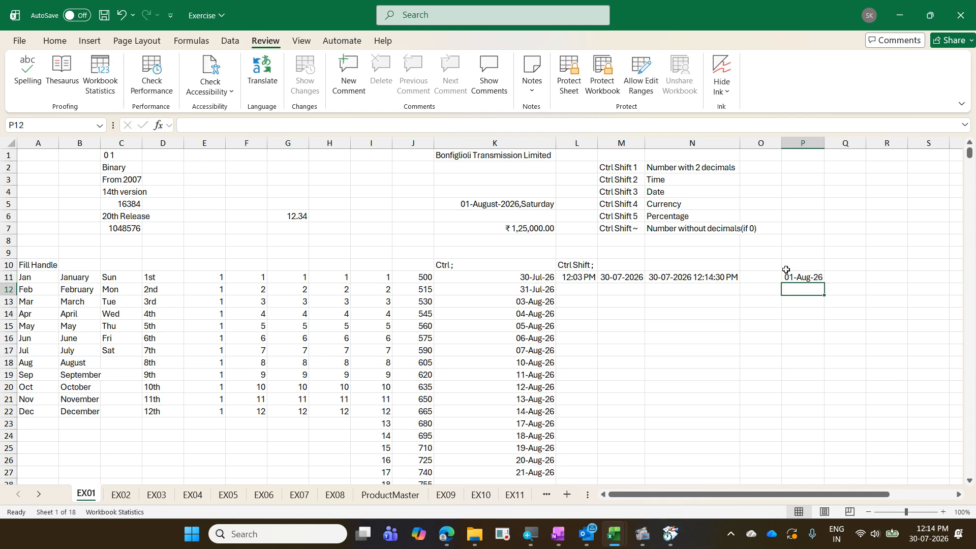
left_click(786, 272)
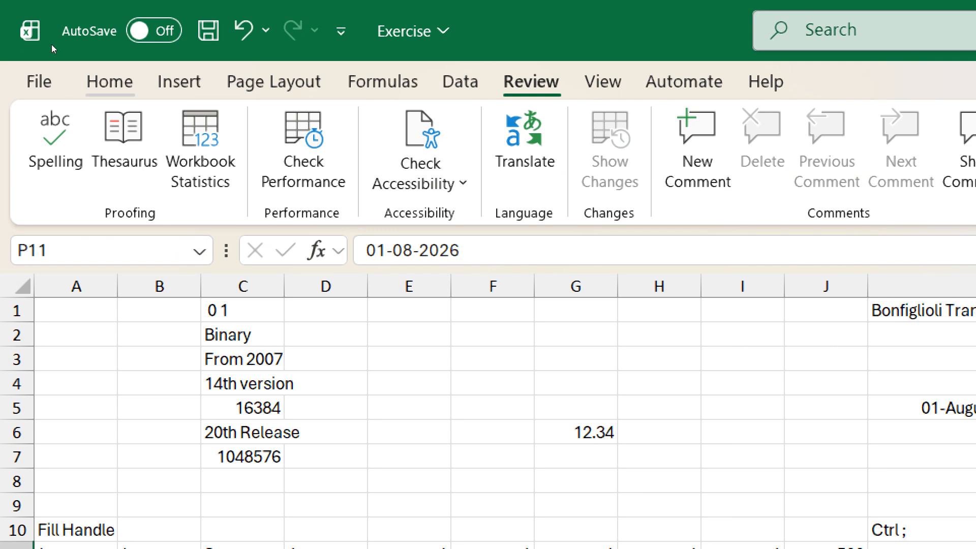
- Bring up Fill > Series from the Home tab's Editing group for P11
left_click(106, 84)
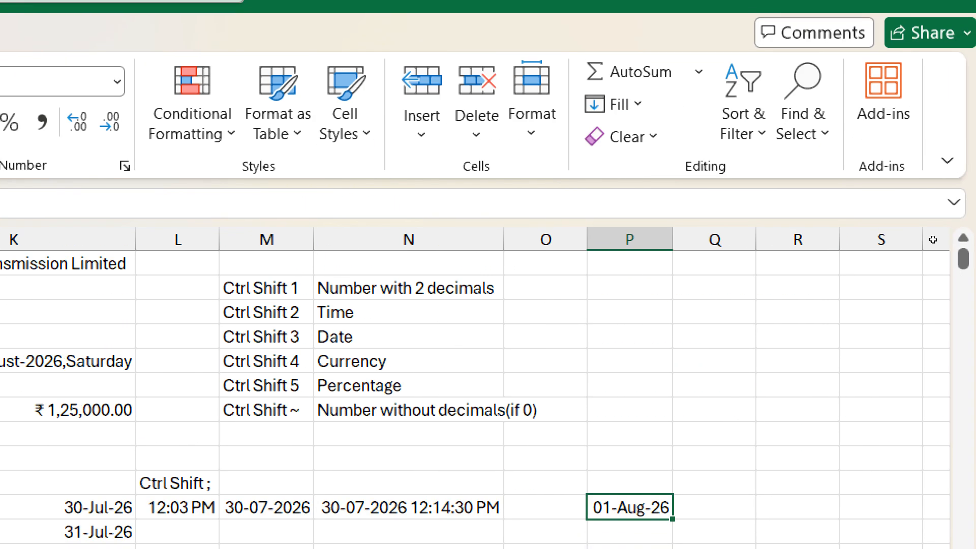
left_click(617, 104)
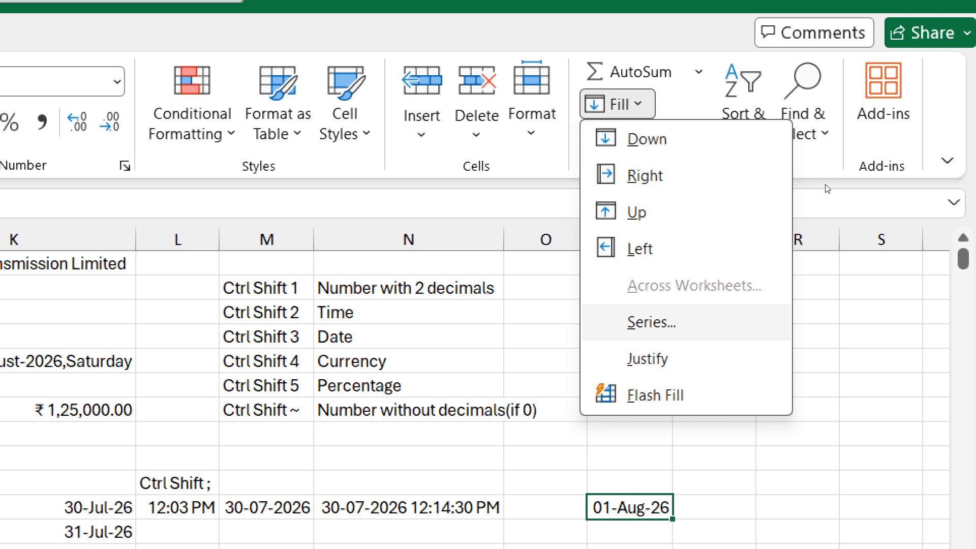
left_click(643, 322)
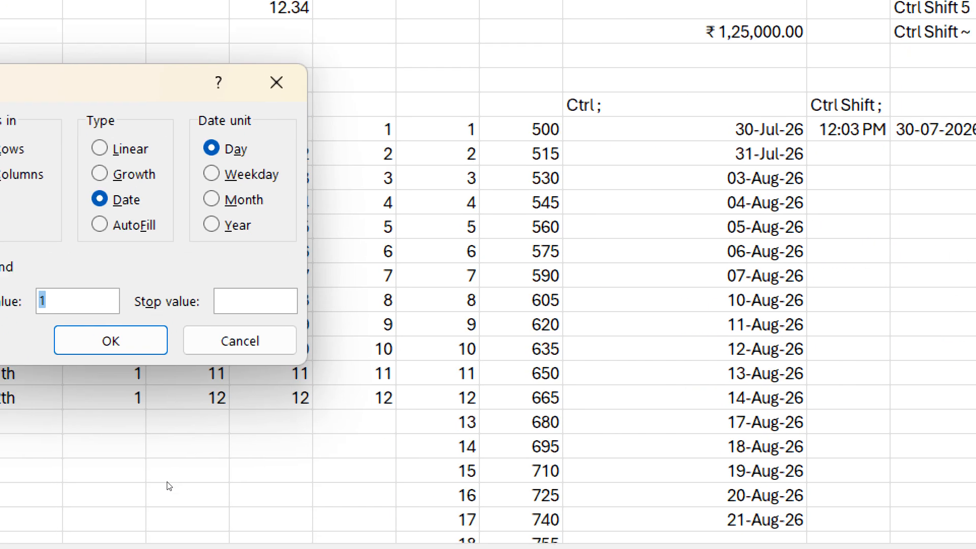
- Fill a date series down column P by Month, step 1, stopping at 01 dec 2080
key("alt+c")
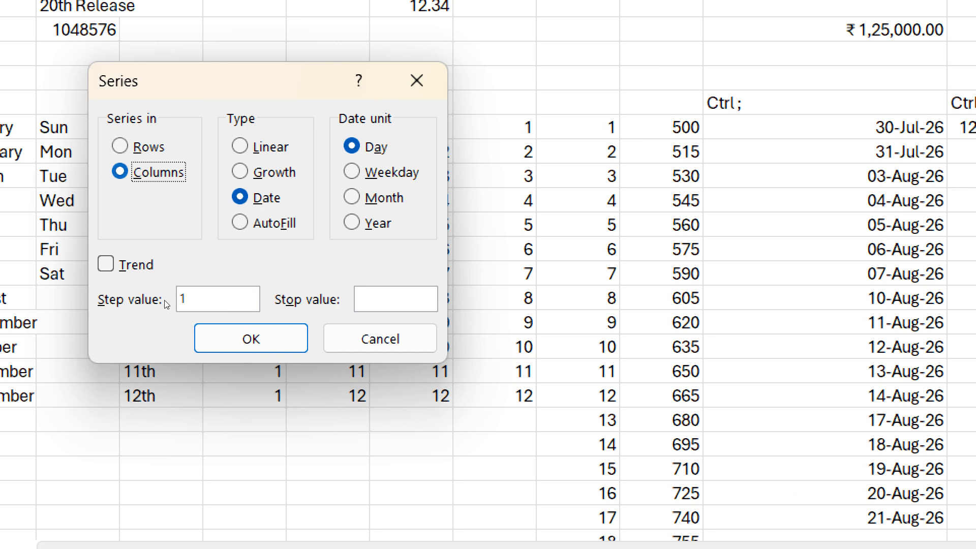
key("alt+d")
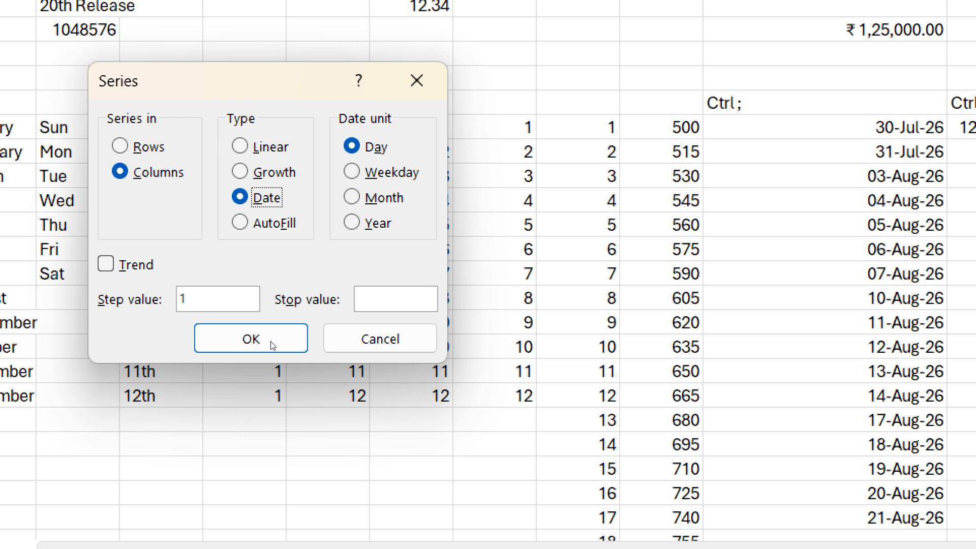
key("alt+m")
key("Return")
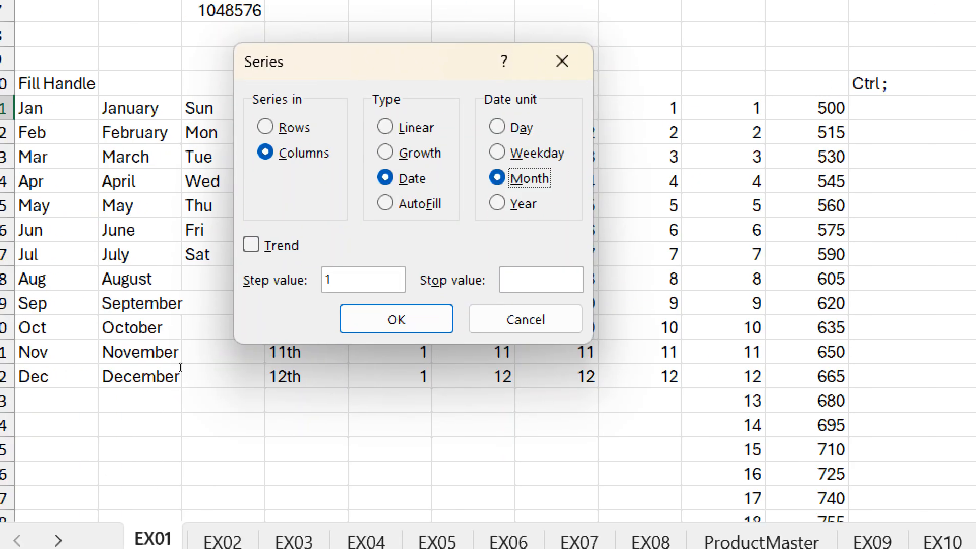
left_click(360, 299)
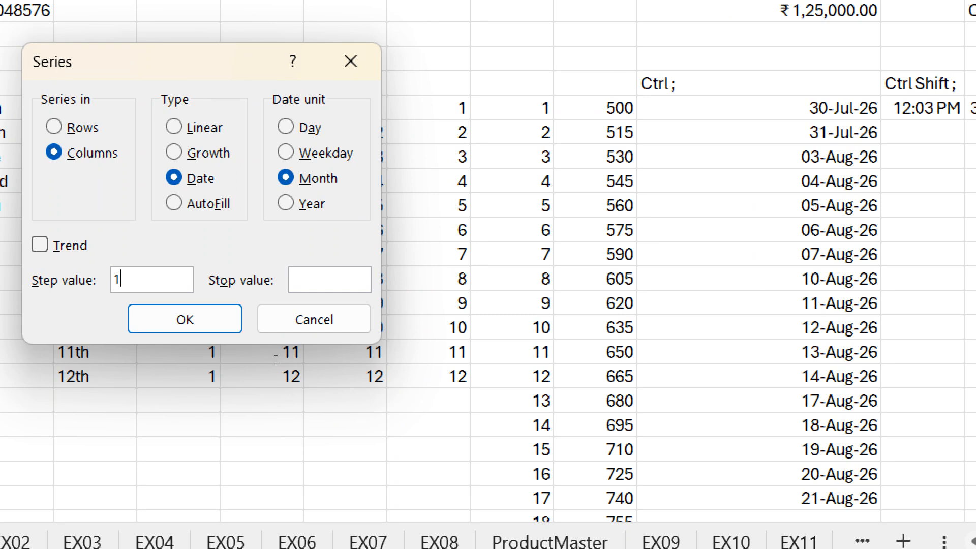
key("Tab")
type("01 dec 2080")
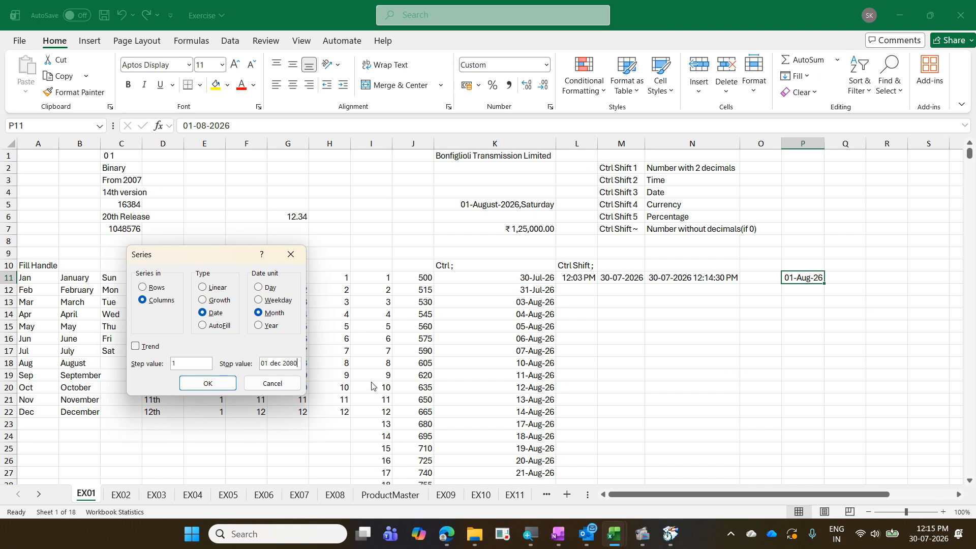
left_click(223, 385)
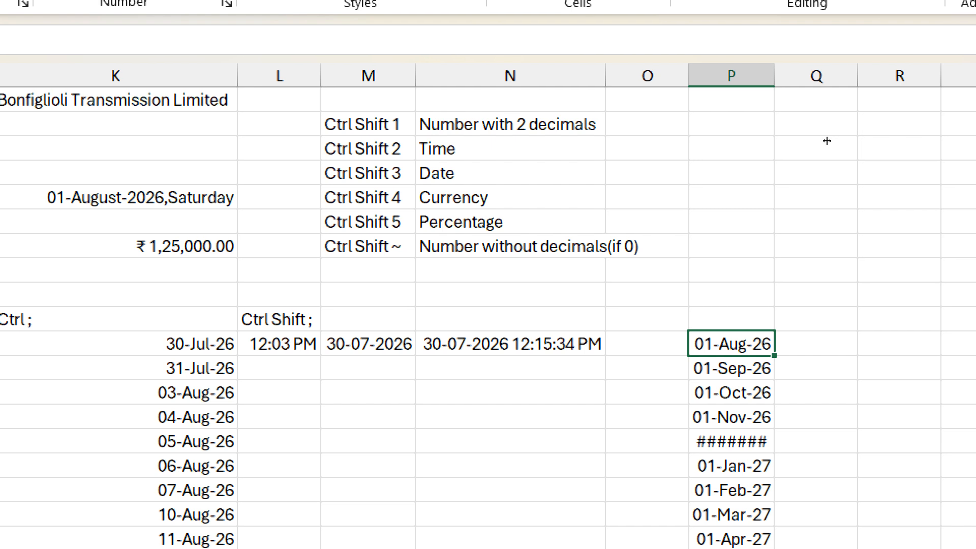
- Autofit column P so the dates show instead of ####### and check the series' first and last dates
double_click(775, 75)
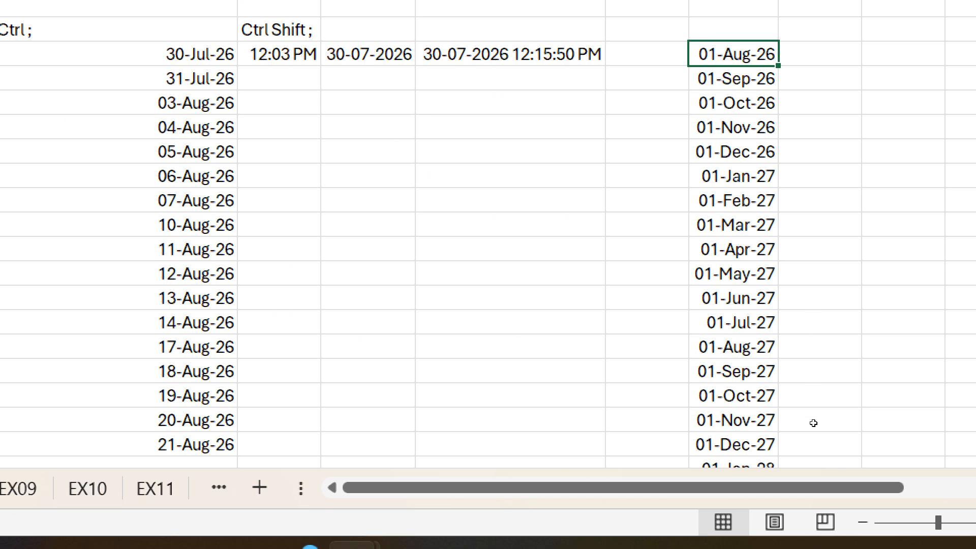
scroll(813, 422, "down", 11)
scroll(813, 424, "up", 12)
key("ctrl+Down")
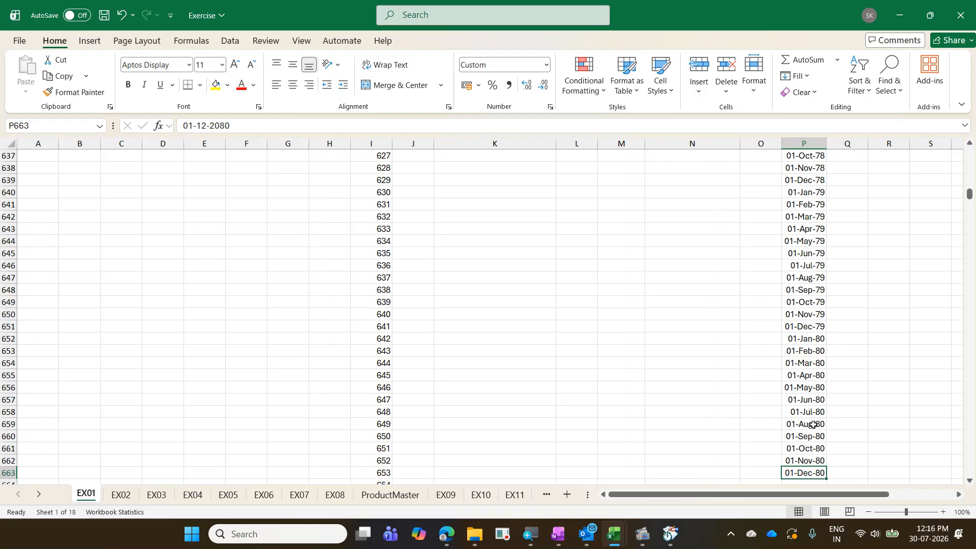
key("ctrl+Up")
key("ctrl+Up")
key("ctrl+Down")
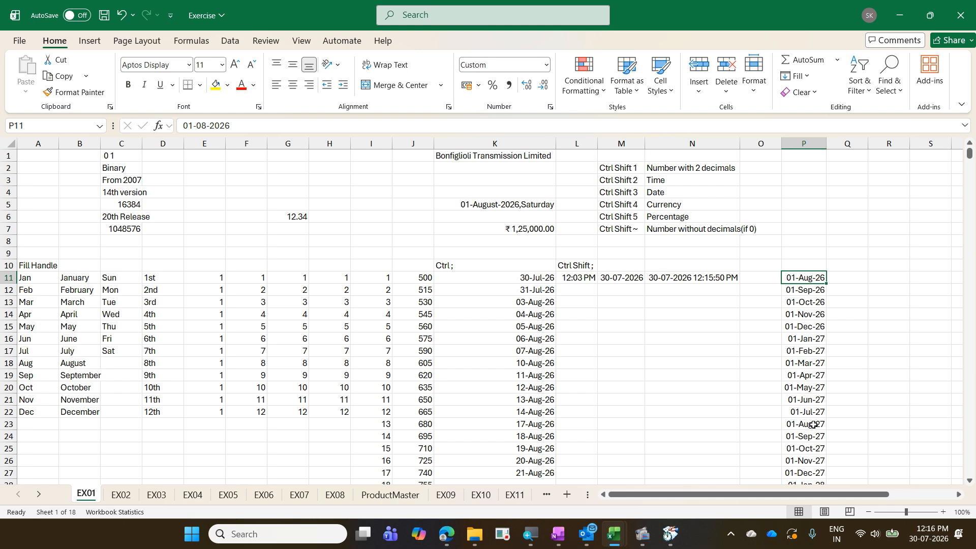
key("alt+Tab")
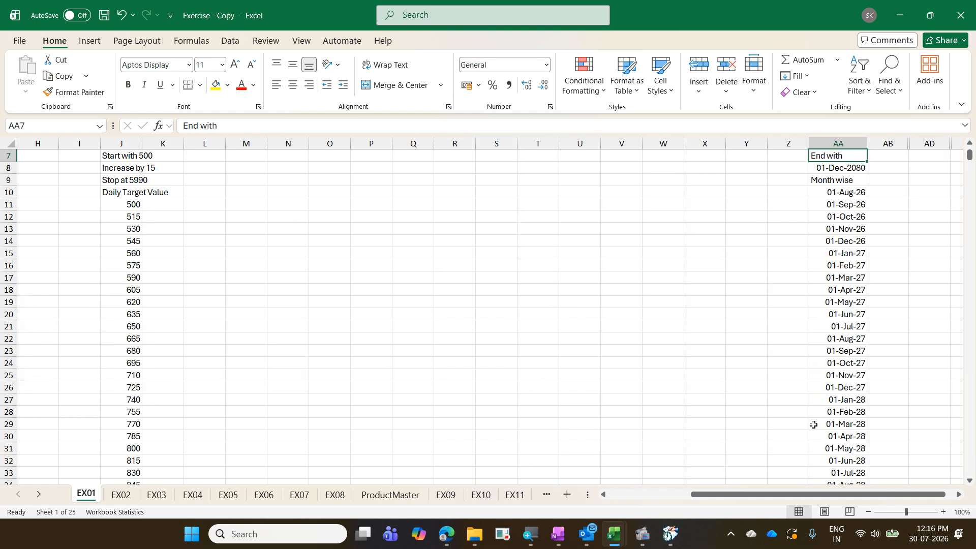
- Unhide column AC between AB and AD to reveal the quarter-wise series from 01-Jan-27
left_click(957, 495)
scroll(709, 238, "up", 2)
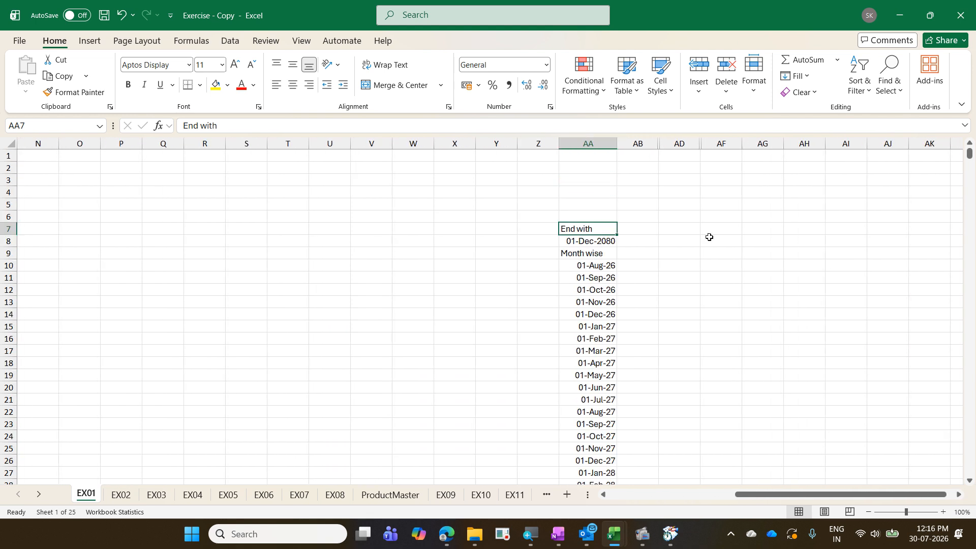
left_click_drag(638, 144, 676, 144)
right_click(669, 146)
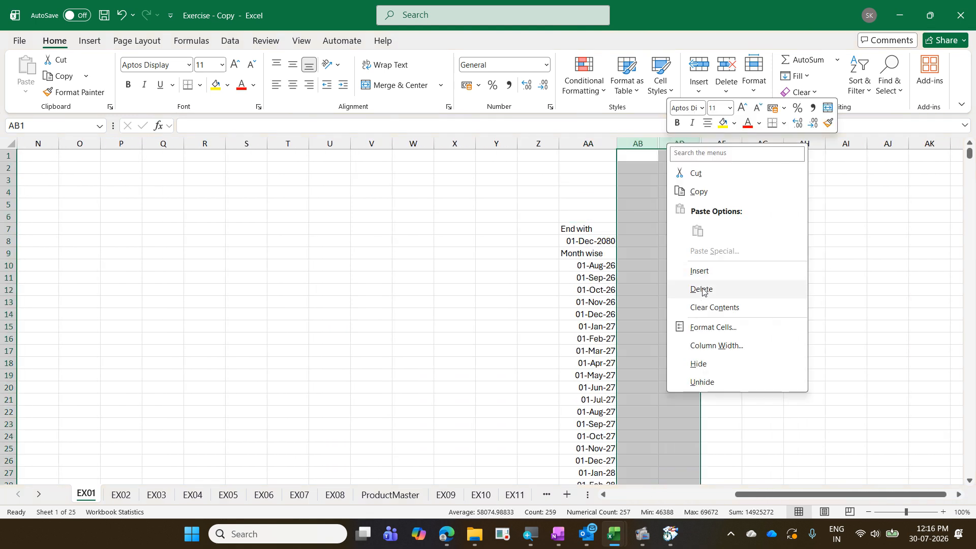
left_click(711, 381)
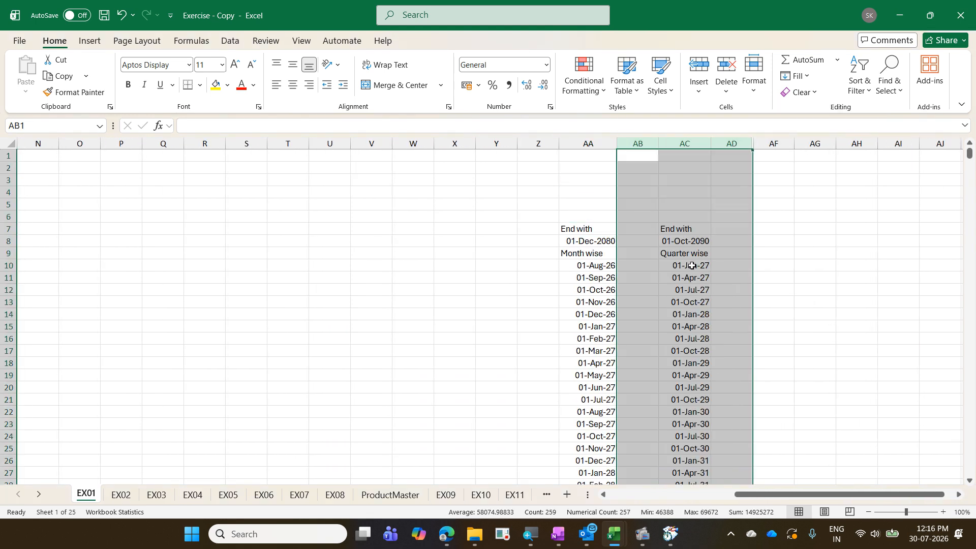
left_click(692, 265)
scroll(720, 272, "down", 1)
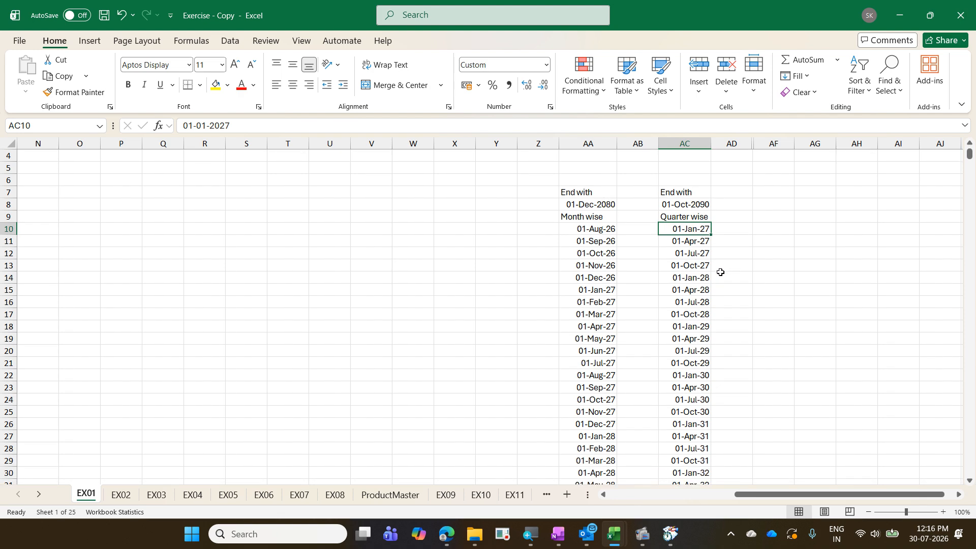
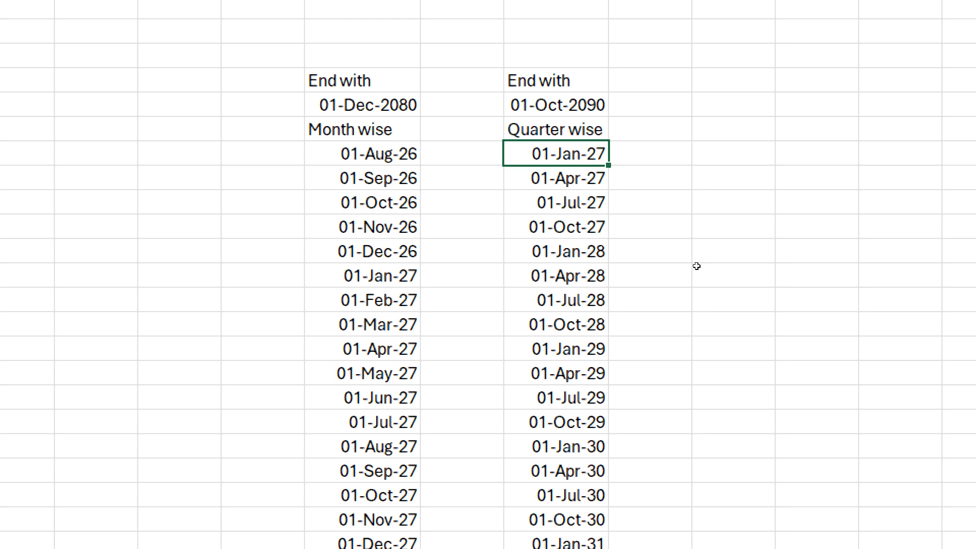
- In the Exercise workbook, enter the start date 01 Jan 2027 in R11 beside 01-Aug-26
key("ctrl+Page_Up")
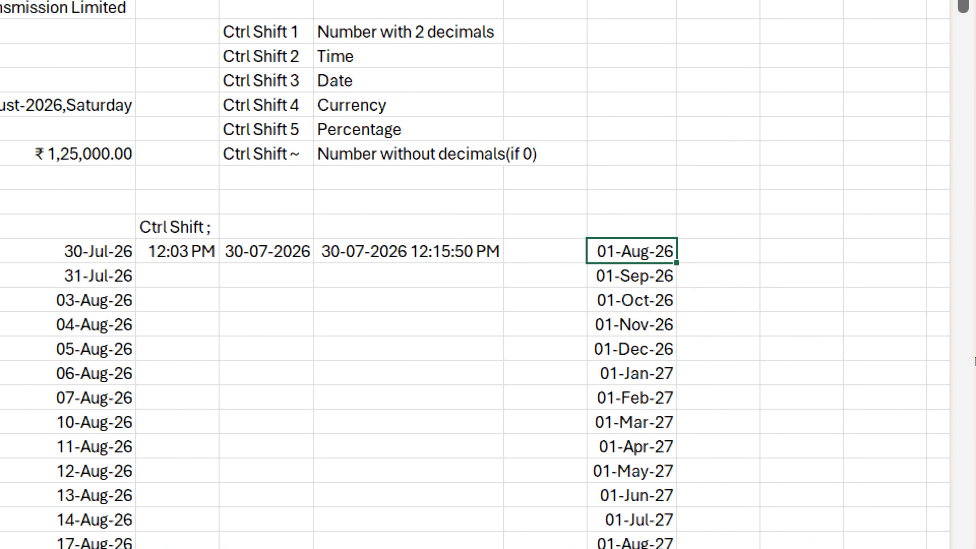
key("Right")
type("0")
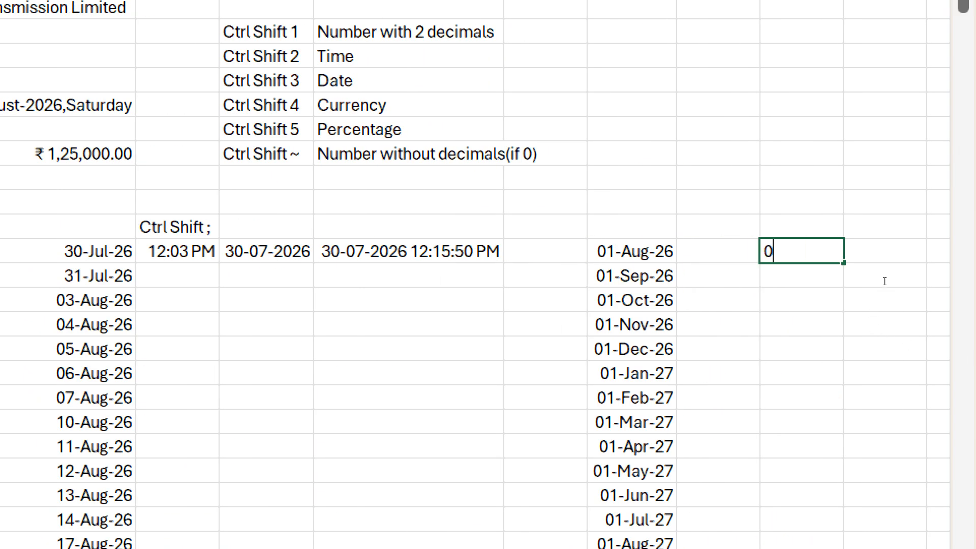
type("1 Jan 2027")
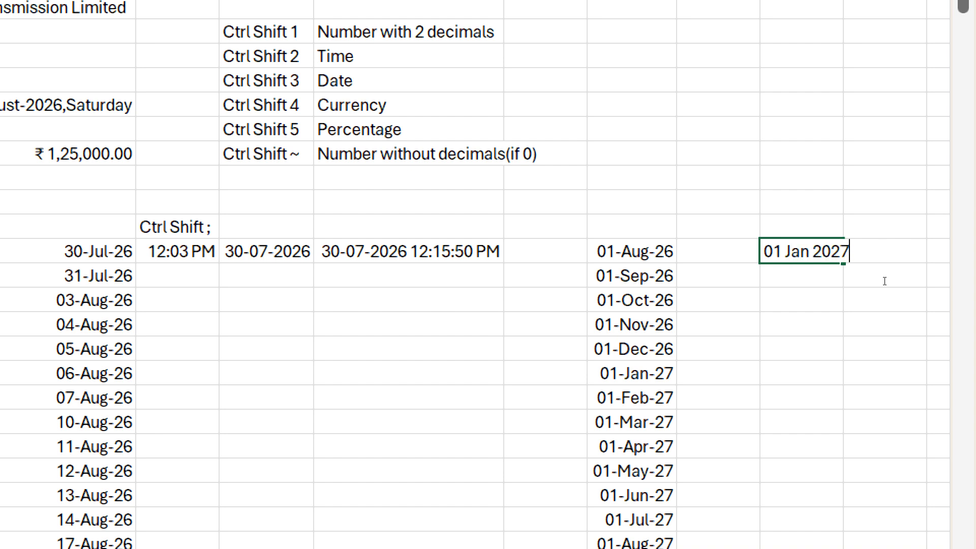
key("ctrl+Return")
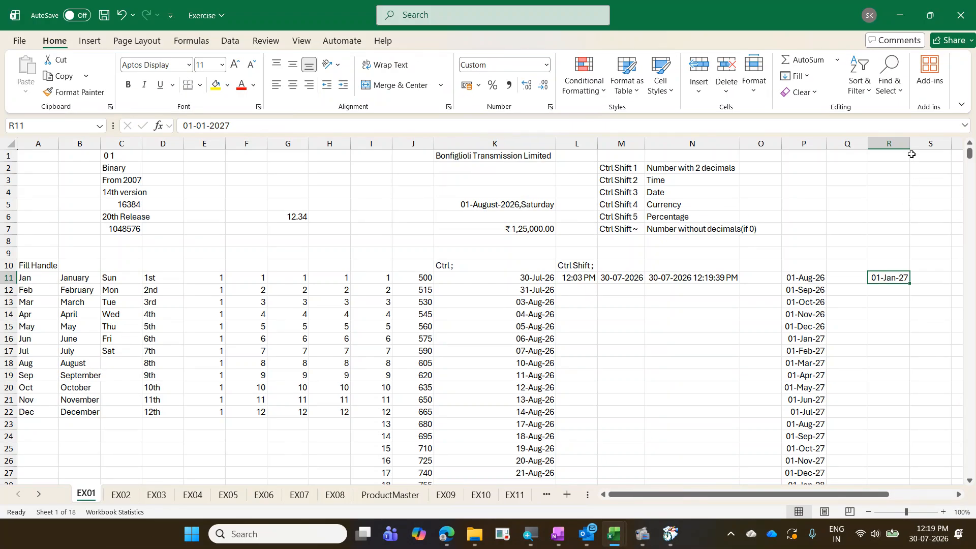
- Fill column R by Month, step 3, stopping at 01 Oct 2090, then check the last date
left_click(812, 78)
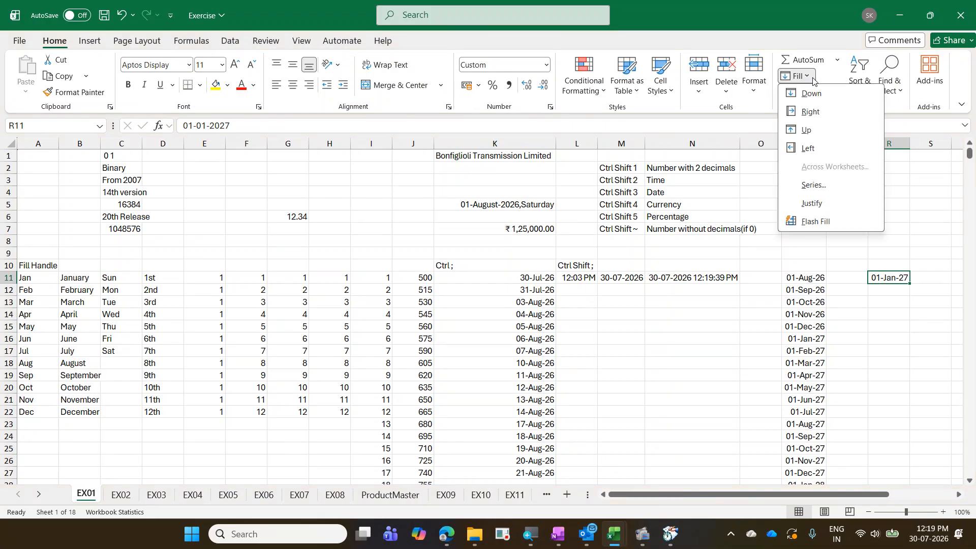
left_click(852, 187)
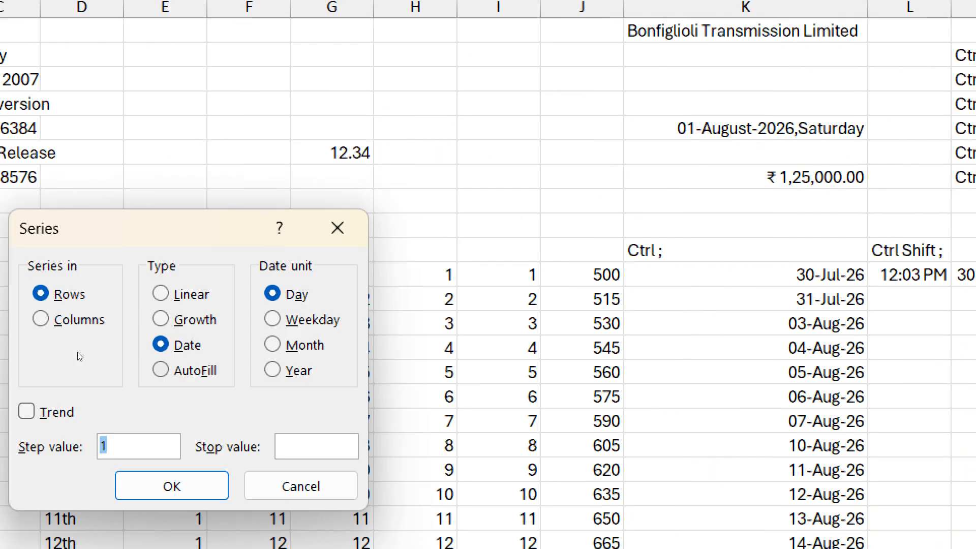
key("alt+c")
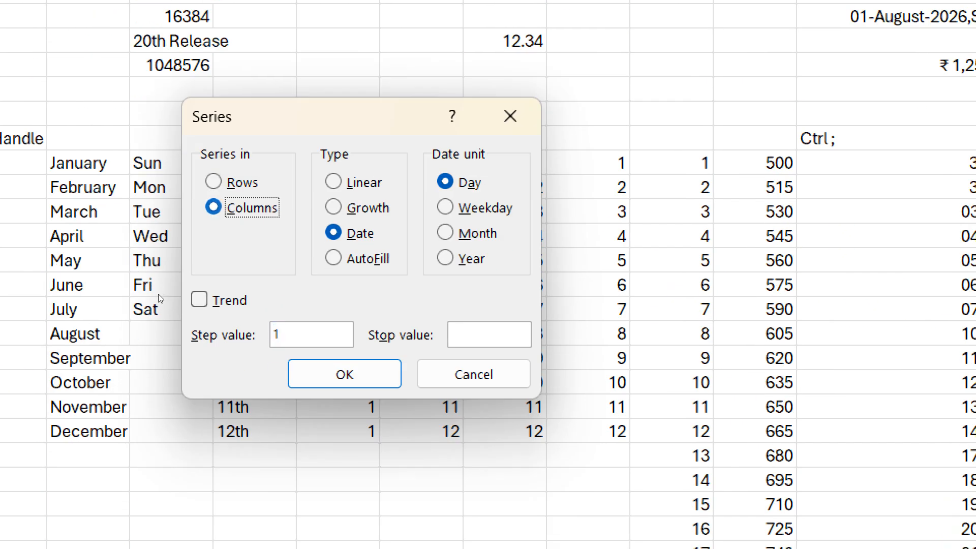
key("Tab")
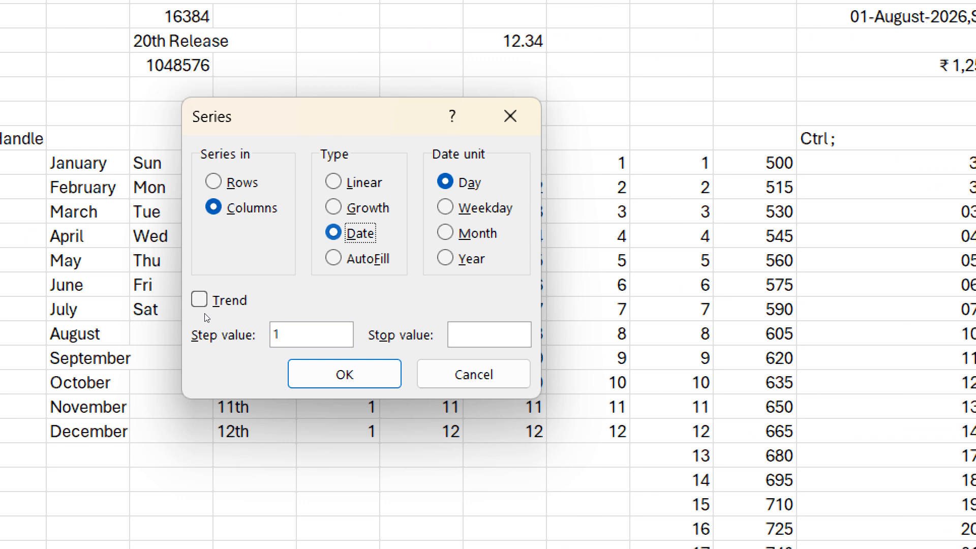
key("alt+m")
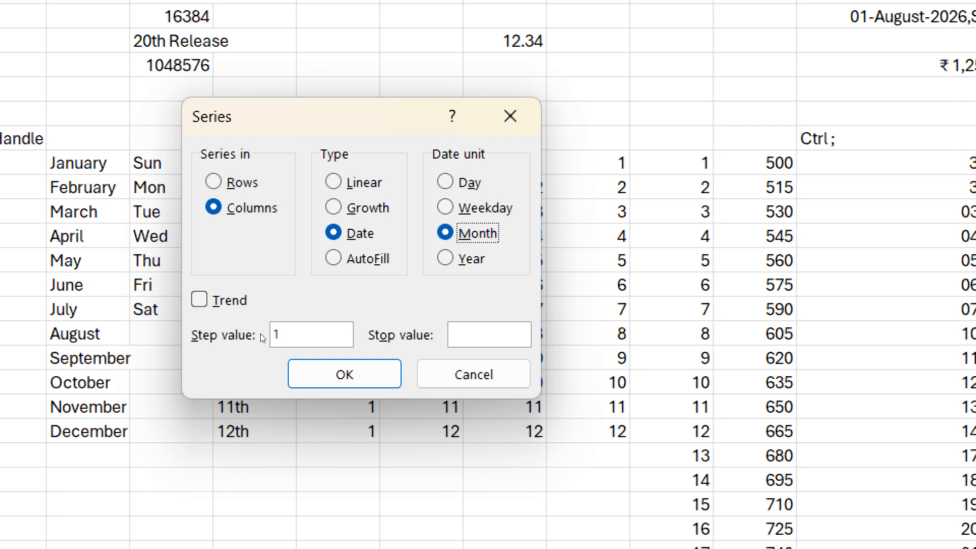
key("alt+s")
type("3")
key("Tab")
type("01 oct 2")
type("090")
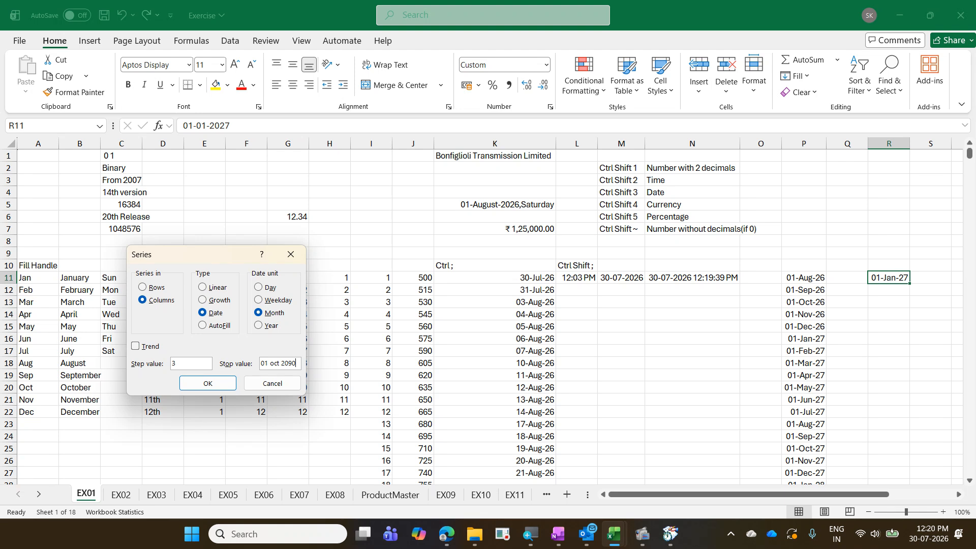
left_click(216, 386)
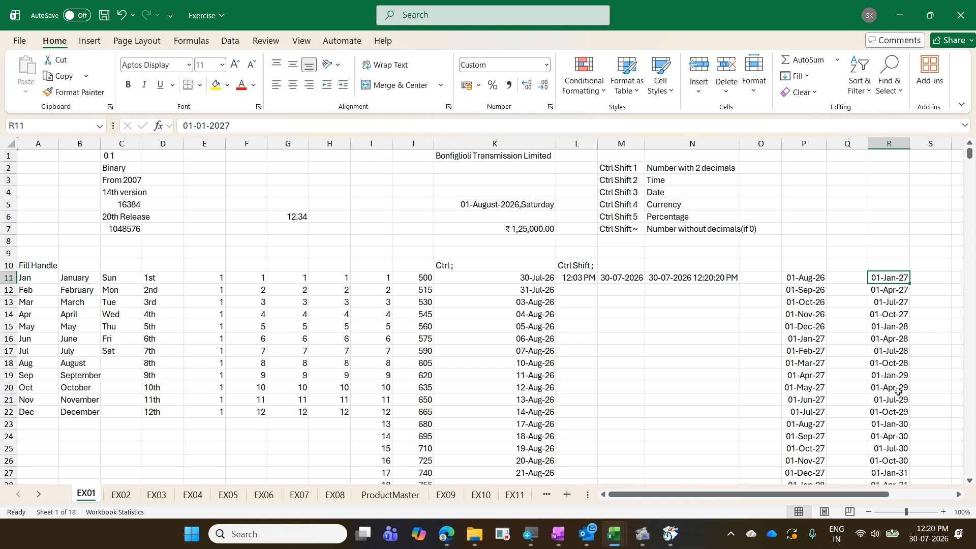
key("ctrl+Down")
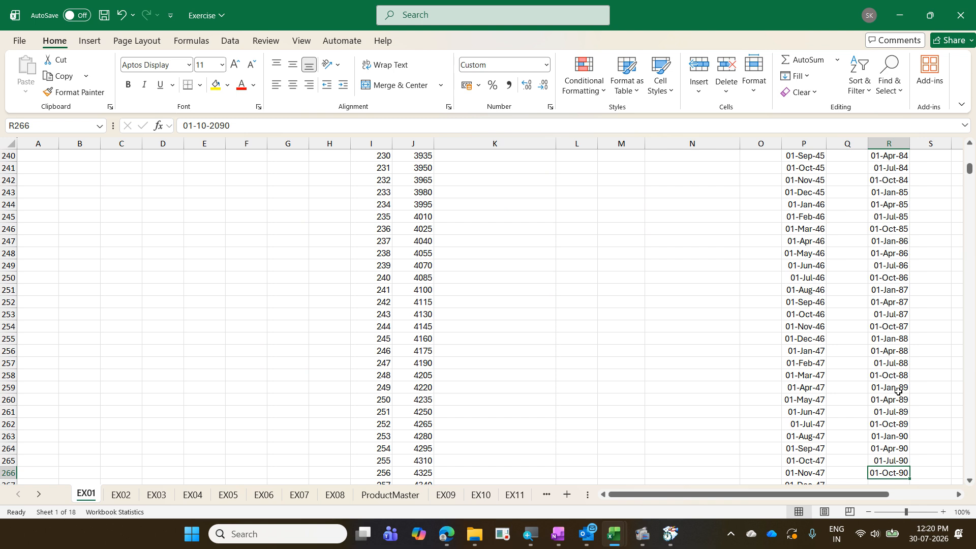
key("ctrl+Up")
key("ctrl+Up")
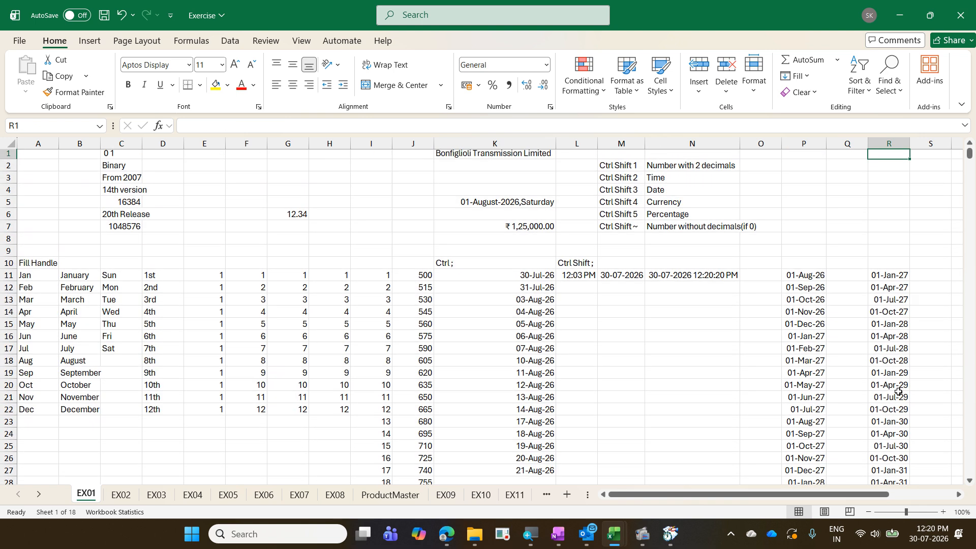
- Insert today's date (30-07-2026) into T11 with Ctrl+;
key("Down")
key("Down")
key("Down")
key("Down")
key("Down")
key("Down")
key("Down")
key("Down")
key("Down")
key("Down")
key("Down")
key("Down")
key("Right")
key("Up")
key("Up")
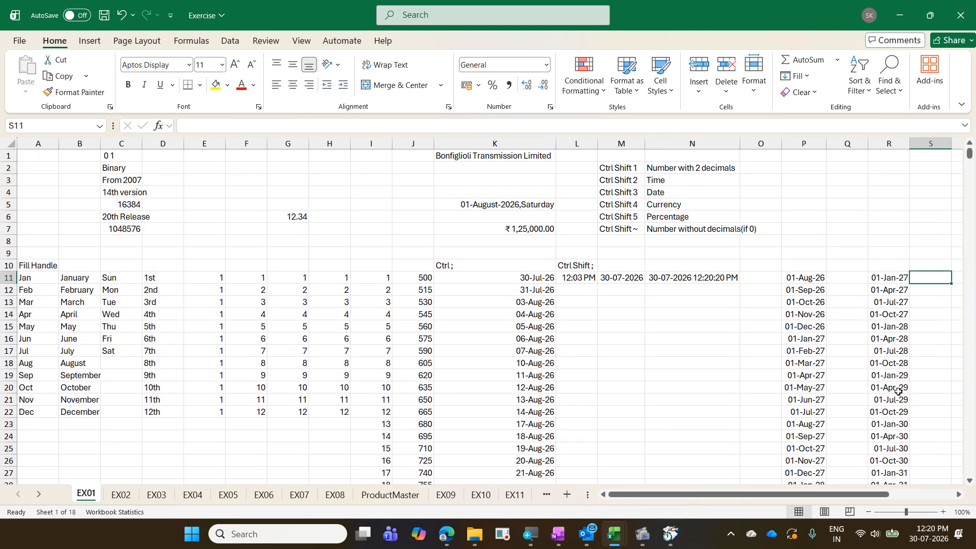
key("Right")
key("Right")
key("Right")
key("Right")
key("Left")
key("Left")
key("Left")
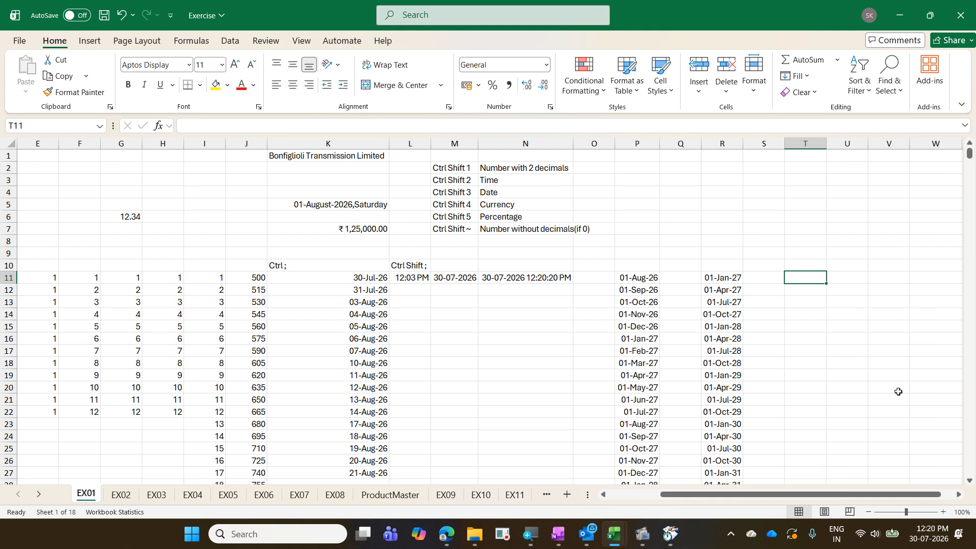
key("ctrl+semicolon")
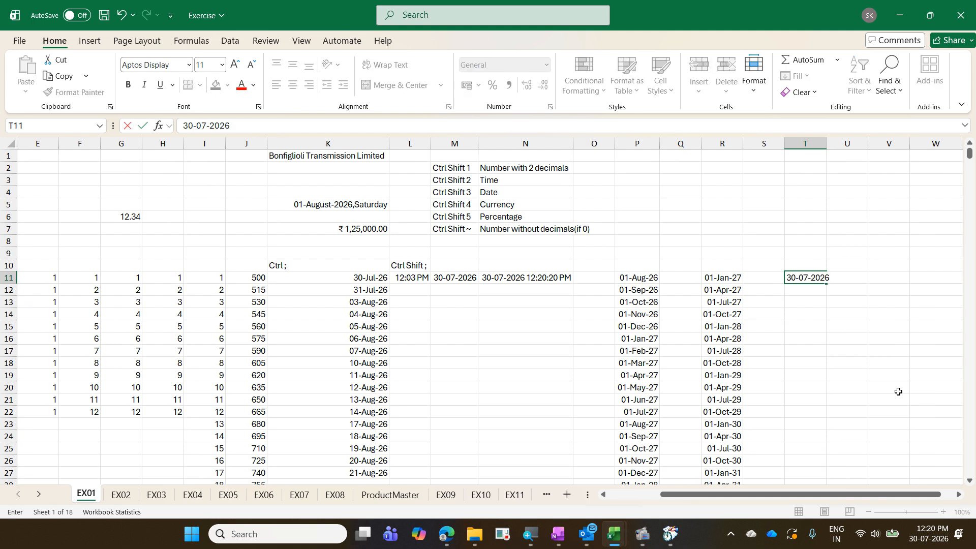
key("ctrl+Return")
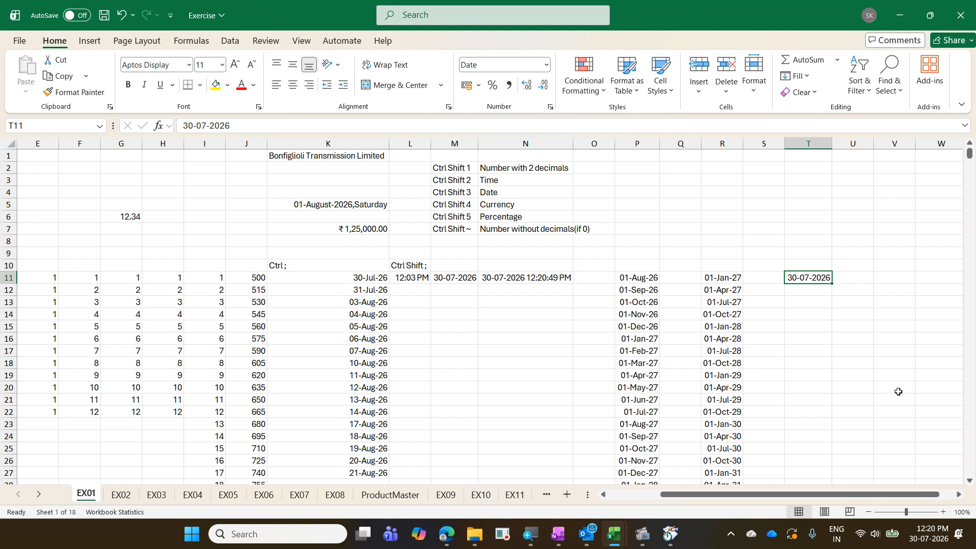
- In Exercise - Copy, unhide column AE between AD and AF to show the Only Thursday dates
key("alt+Tab")
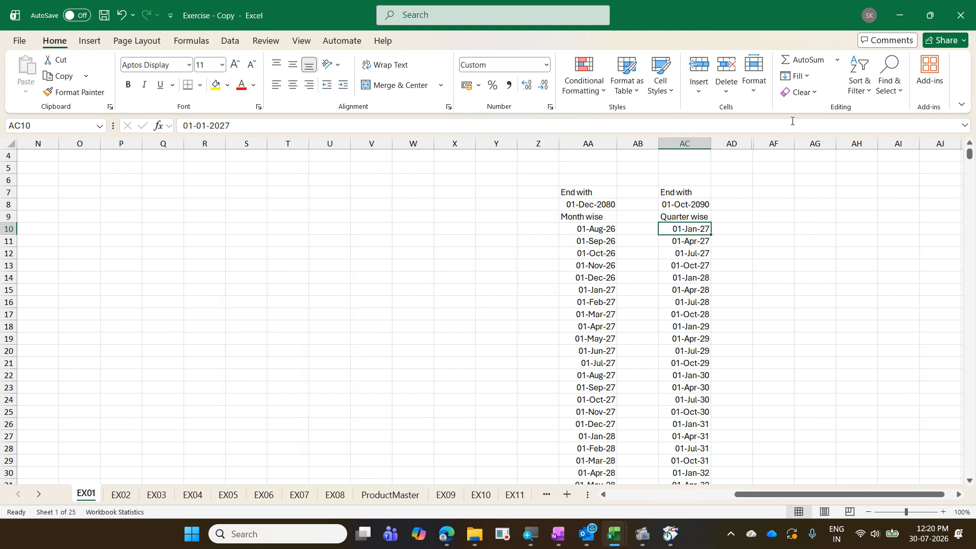
left_click_drag(736, 143, 763, 138)
right_click(763, 138)
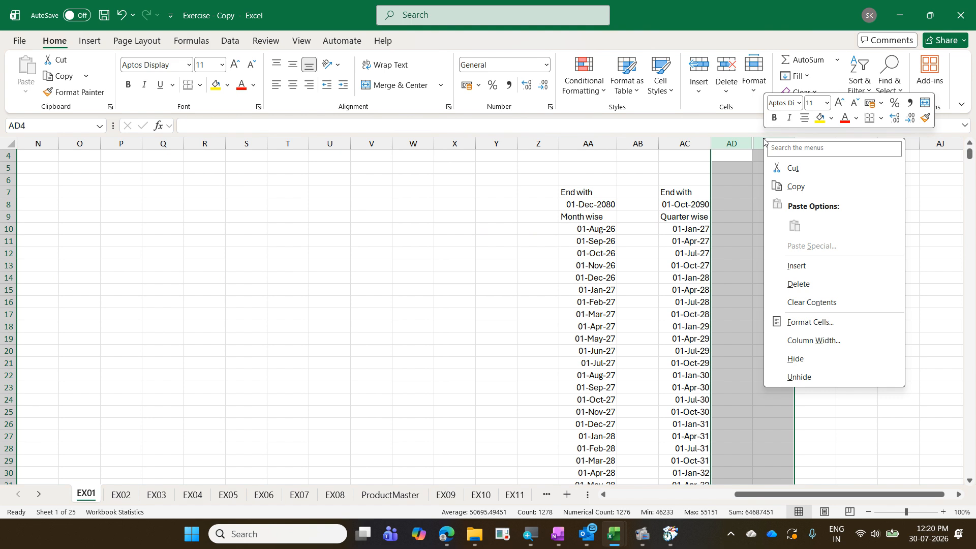
left_click(841, 377)
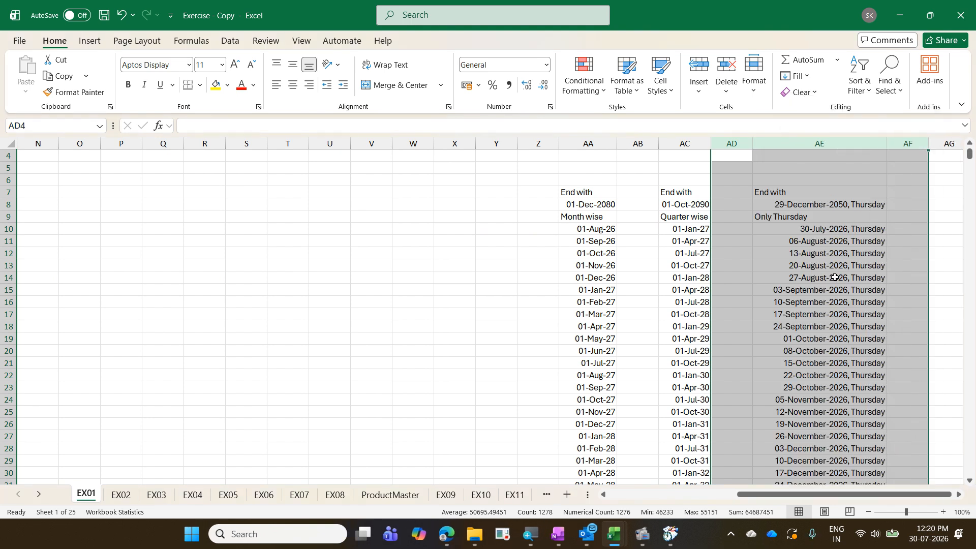
left_click(817, 229)
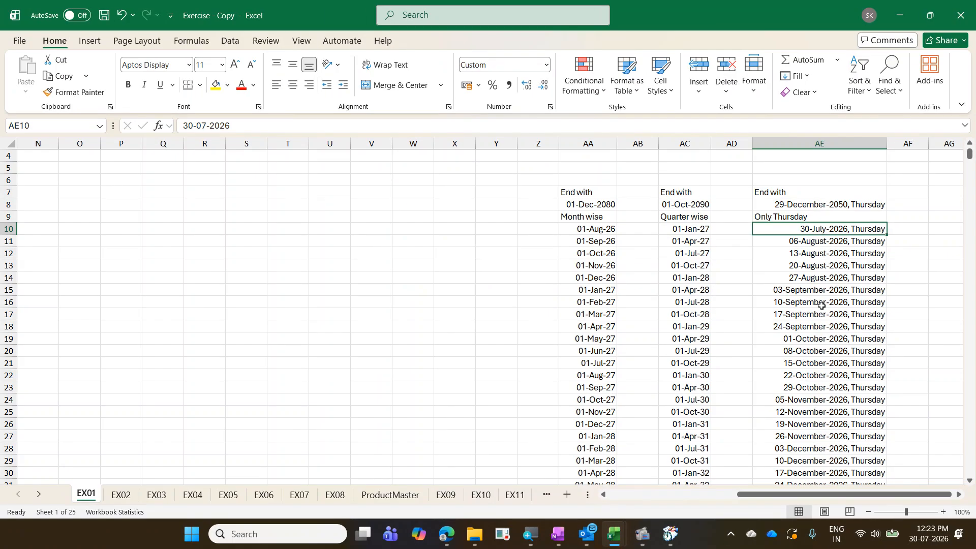
- Return from Exercise - Copy to the Exercise workbook's EX01 sheet
key("alt+Tab")
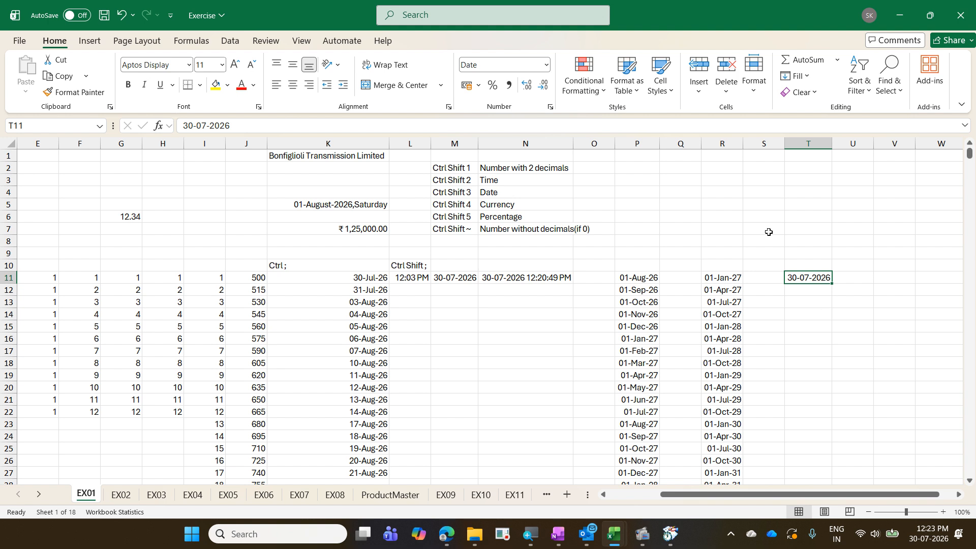
- Give T11 the custom format dd-mmmm-yyyy,dddd so it reads 30-July-2026,Thursday
key("ctrl+1")
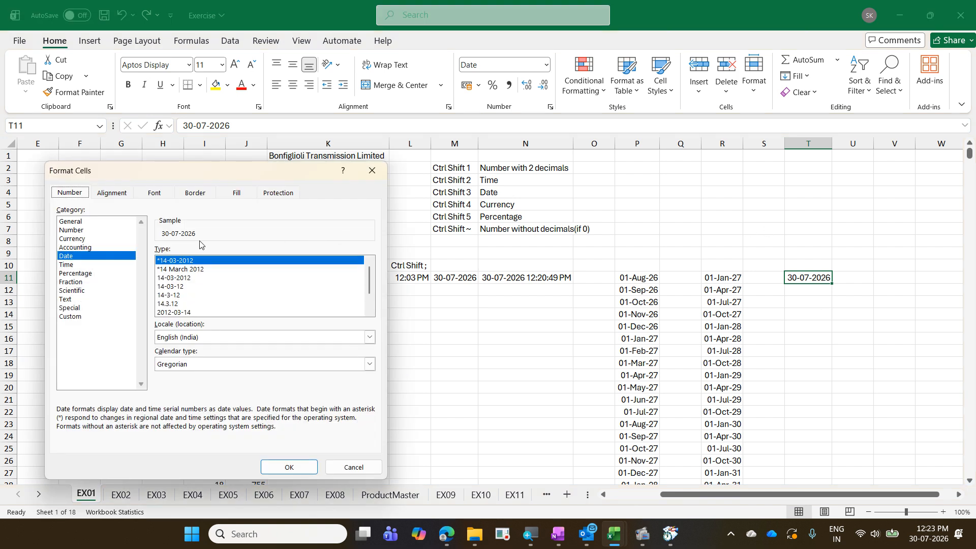
left_click(81, 317)
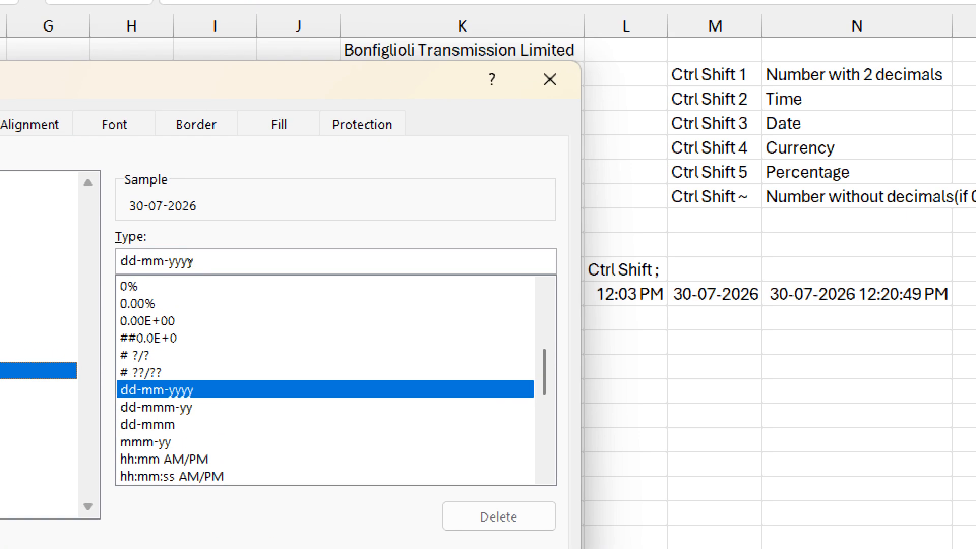
left_click(164, 261)
type("m")
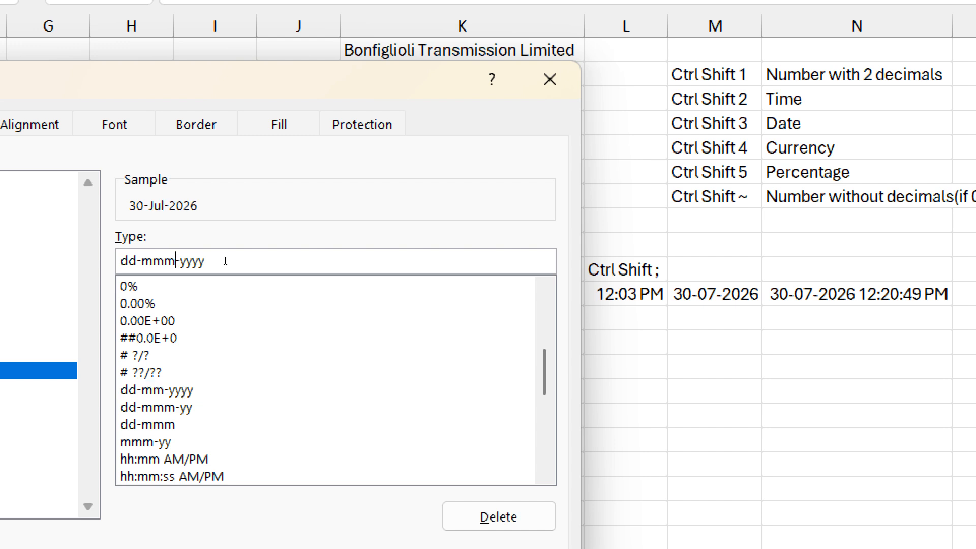
type("m")
key("Right")
key("Right")
key("Right")
key("Right")
key("Right")
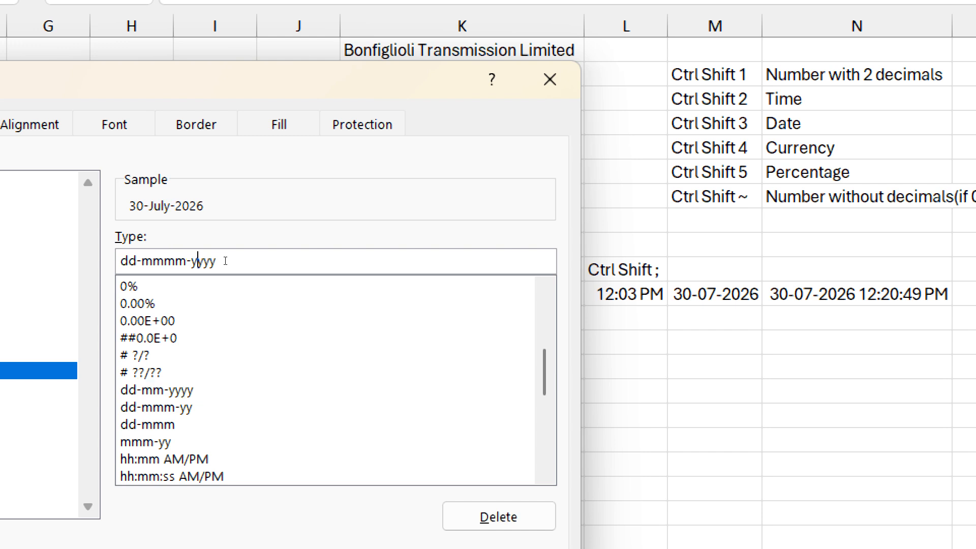
type(",dddd")
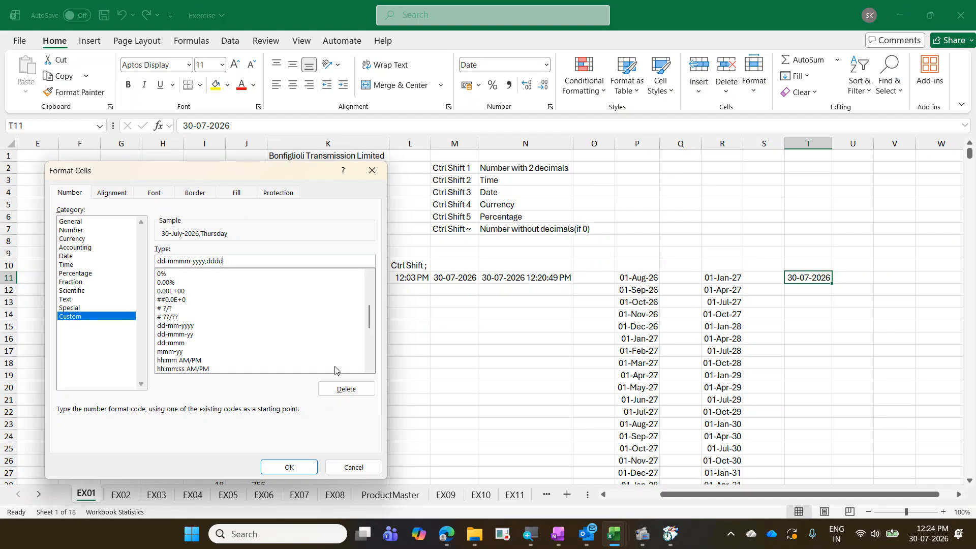
left_click(299, 467)
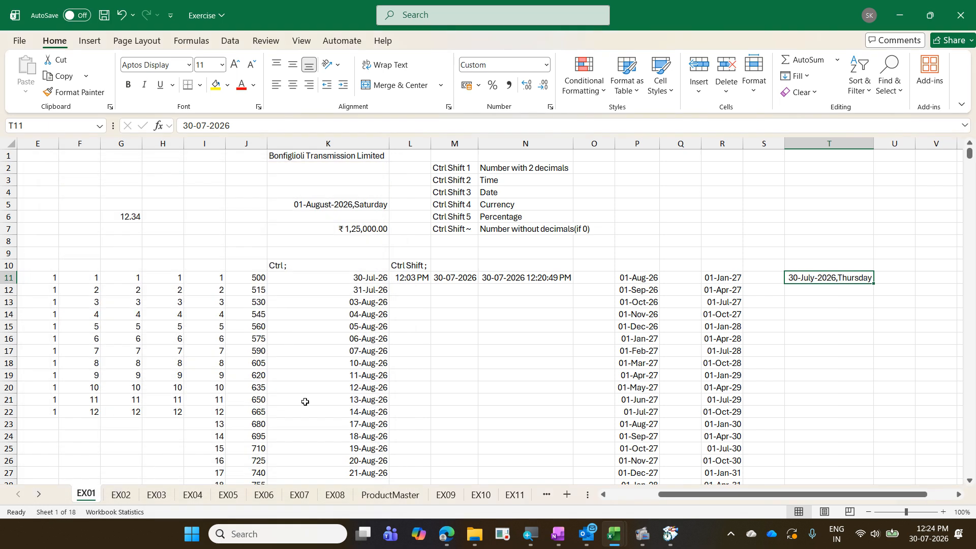
left_click(808, 75)
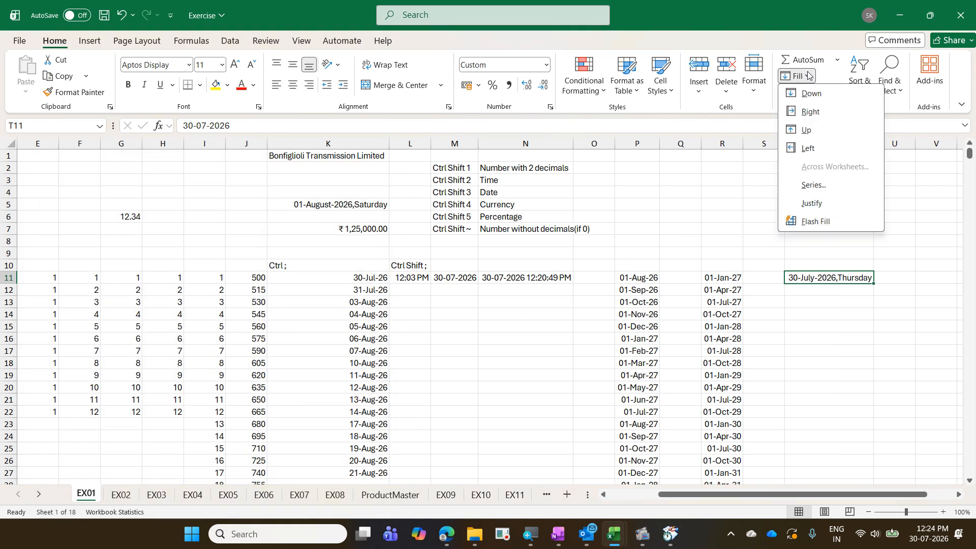
- Fill column T with a Weekday date series, step 5, stopping at 29 Dec 2050
left_click(819, 185)
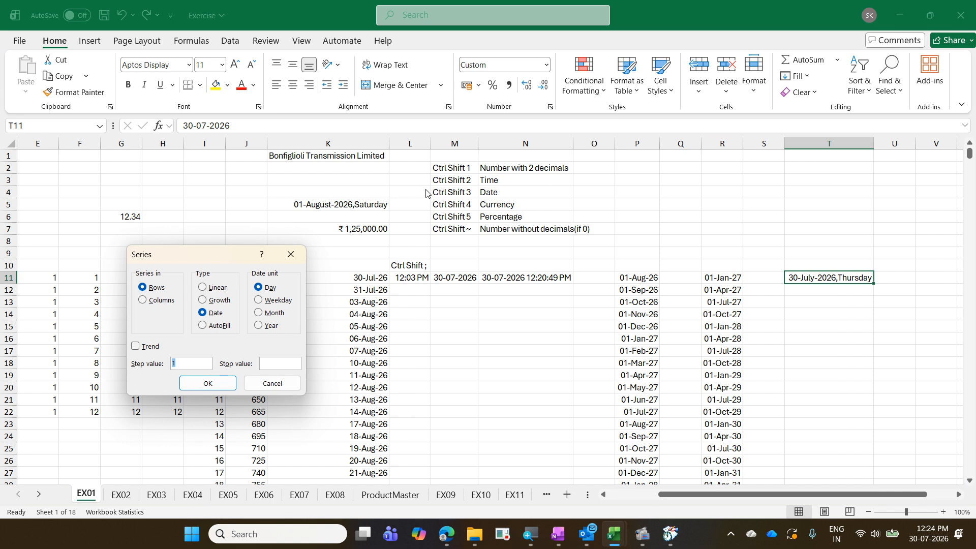
left_click(153, 302)
left_click(216, 318)
left_click(272, 288)
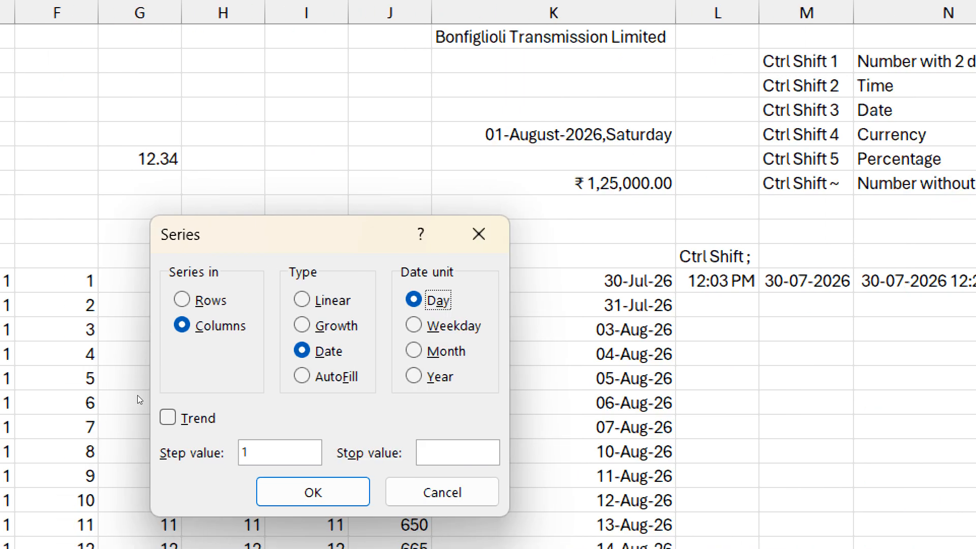
key("Tab")
key("Tab")
type("7")
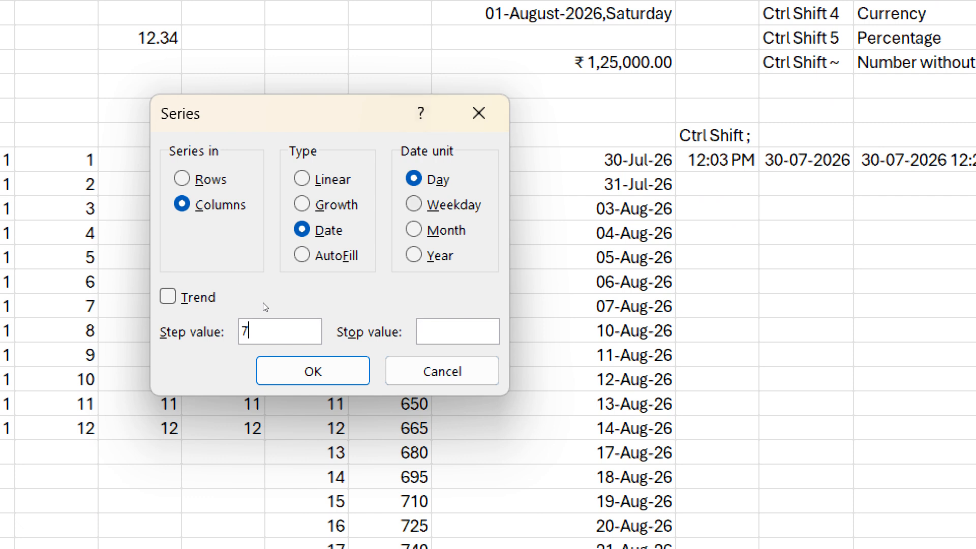
key("alt+w")
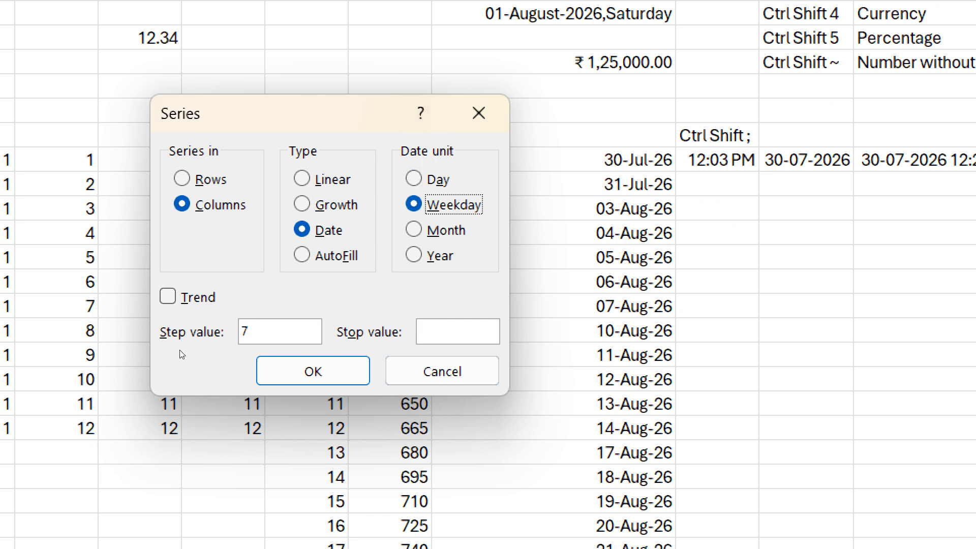
key("alt+s")
type("5")
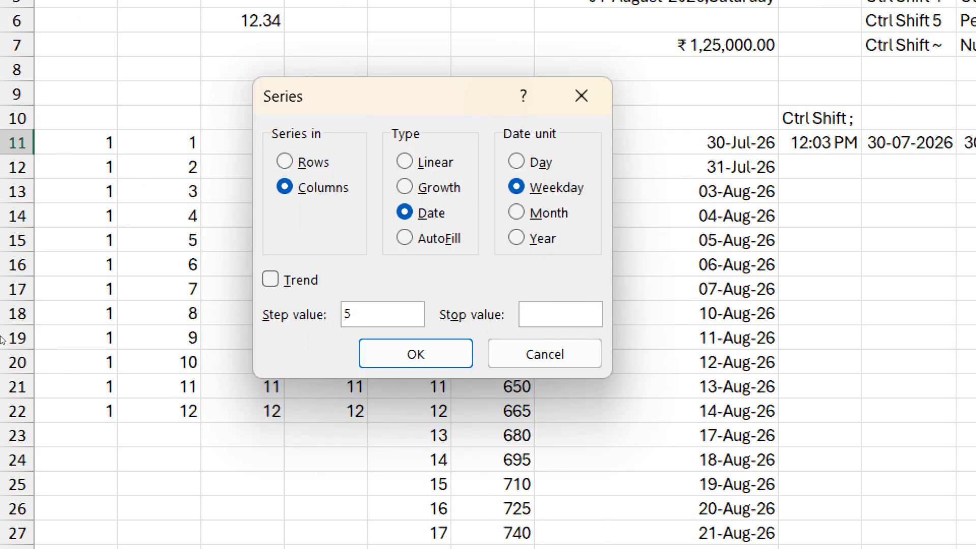
type("29 dec 2050")
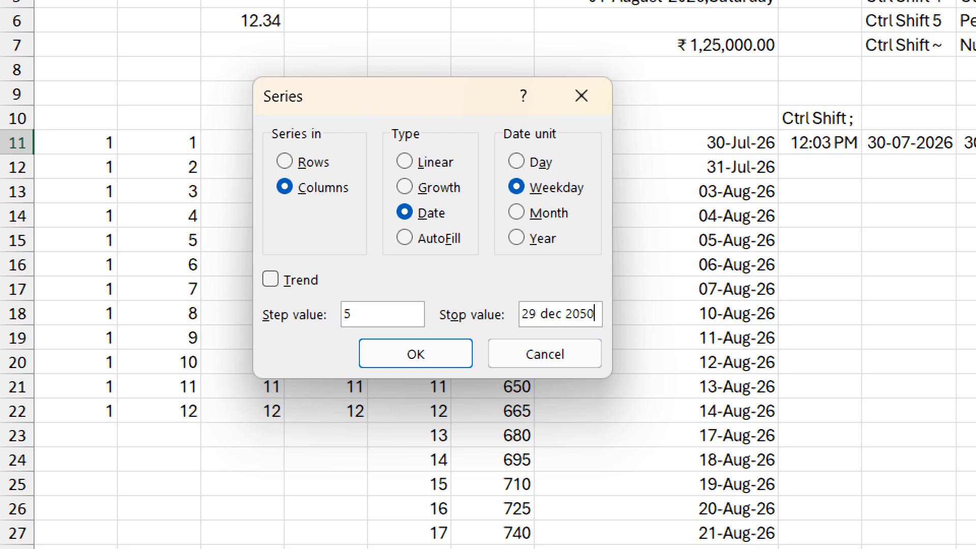
key("Return")
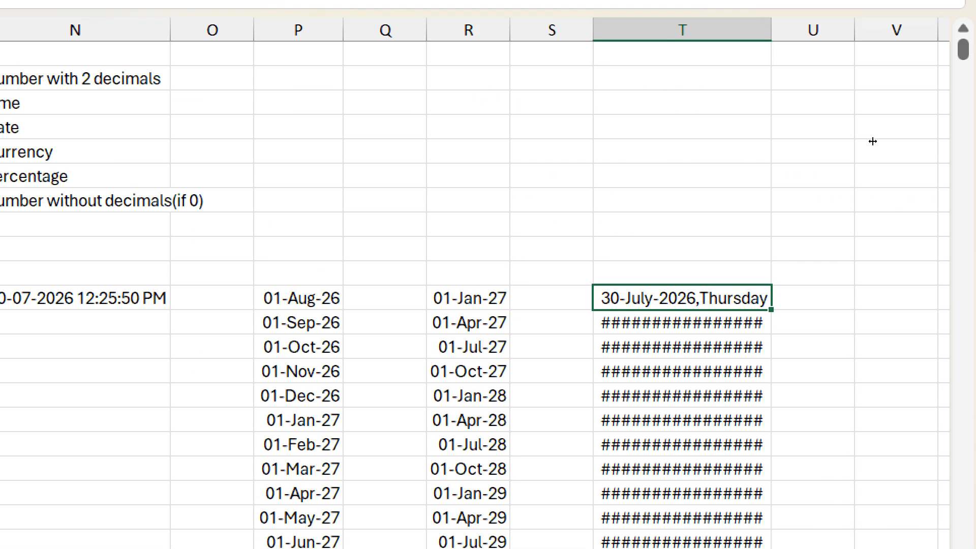
- Autofit column T, check its last and first dates, and move to sheet EX02
double_click(771, 30)
scroll(847, 354, "down", 2)
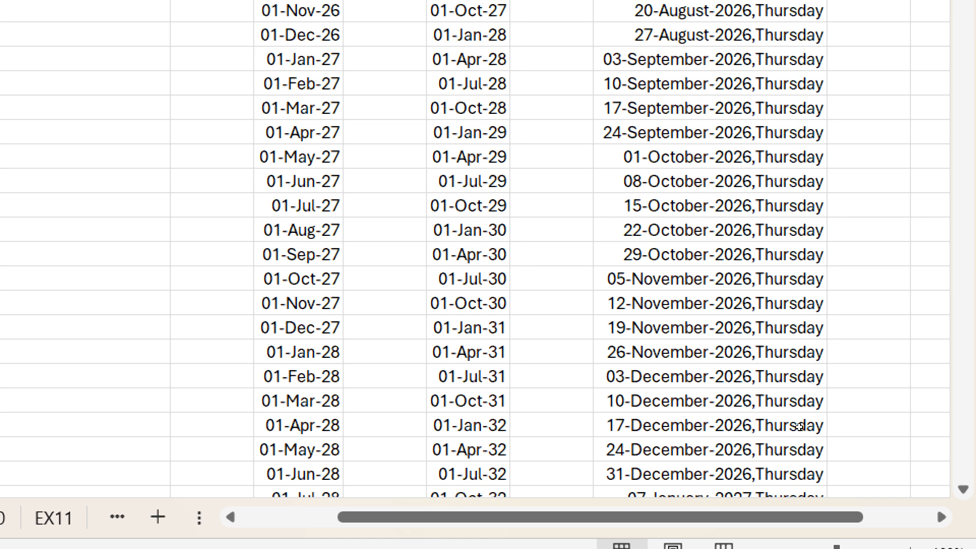
key("ctrl+Down")
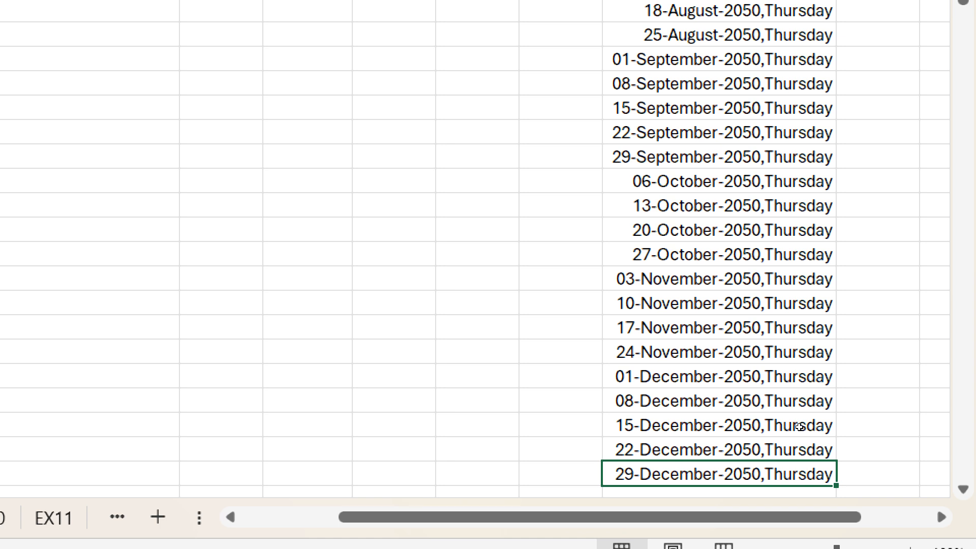
key("ctrl+Up")
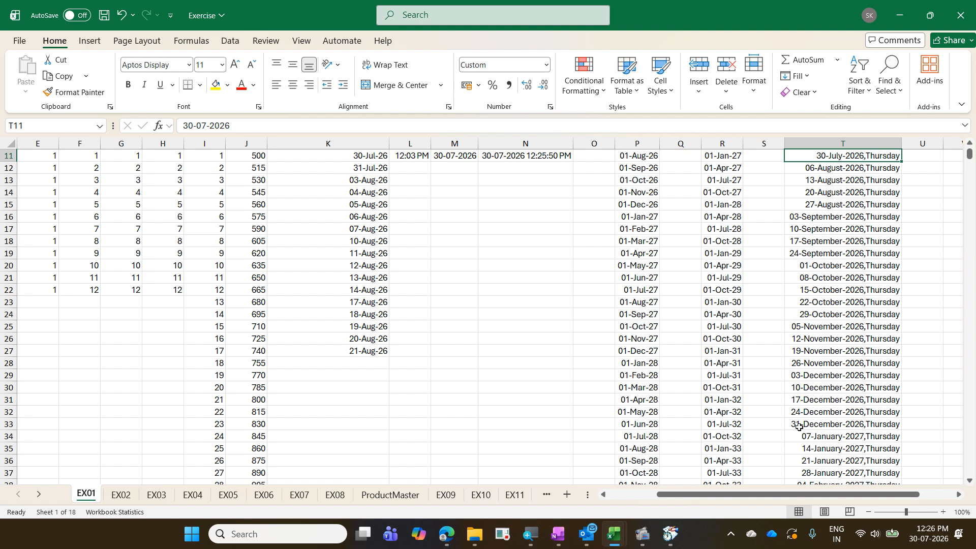
key("ctrl+Page_Down")
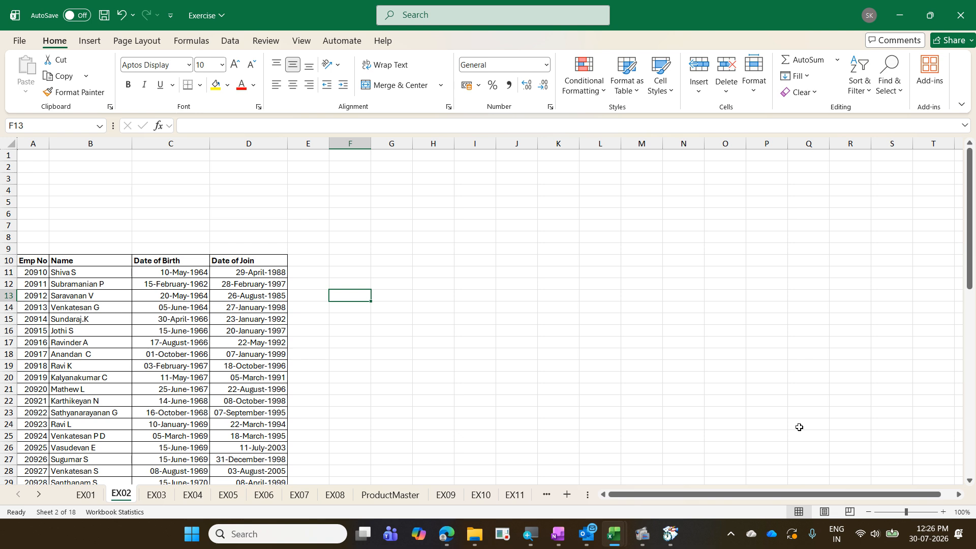
- Type the heading 'First Letter' in E10, right of the Date of Join column
left_click(152, 315)
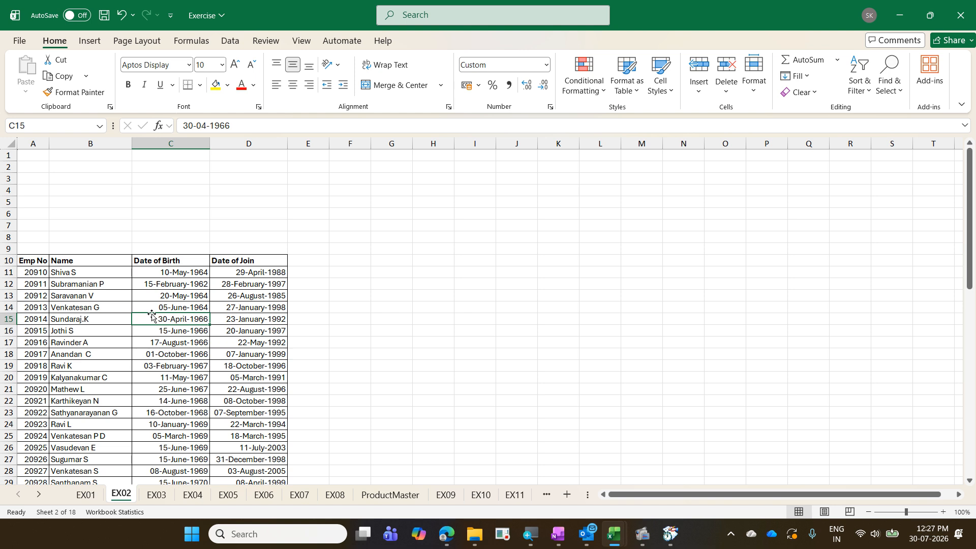
key("Up")
key("Up")
key("Up")
key("Up")
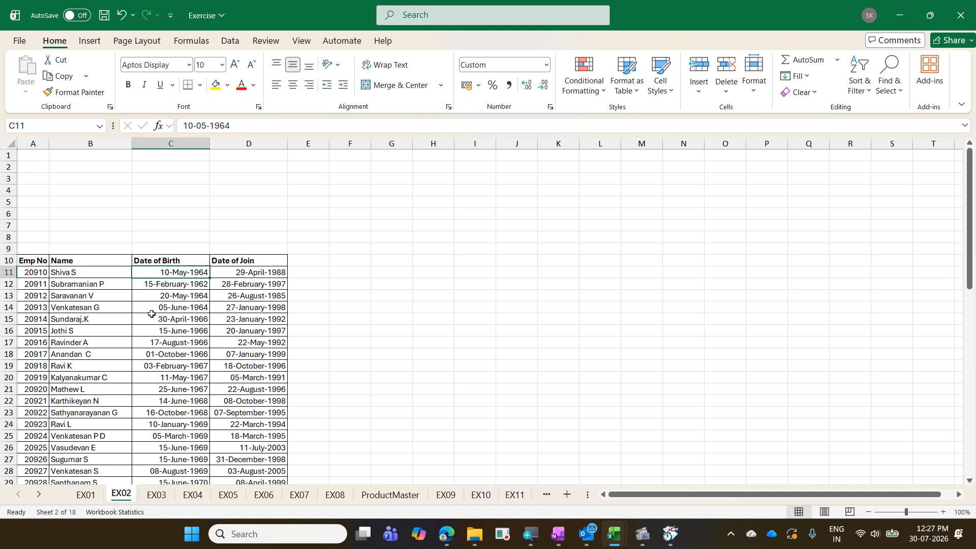
key("Up")
key("Right")
key("Right")
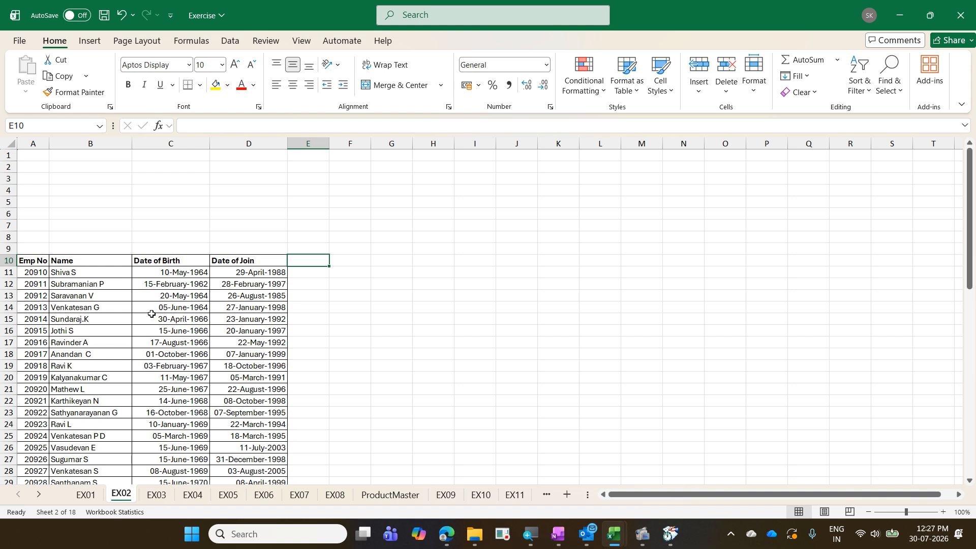
type("Firs")
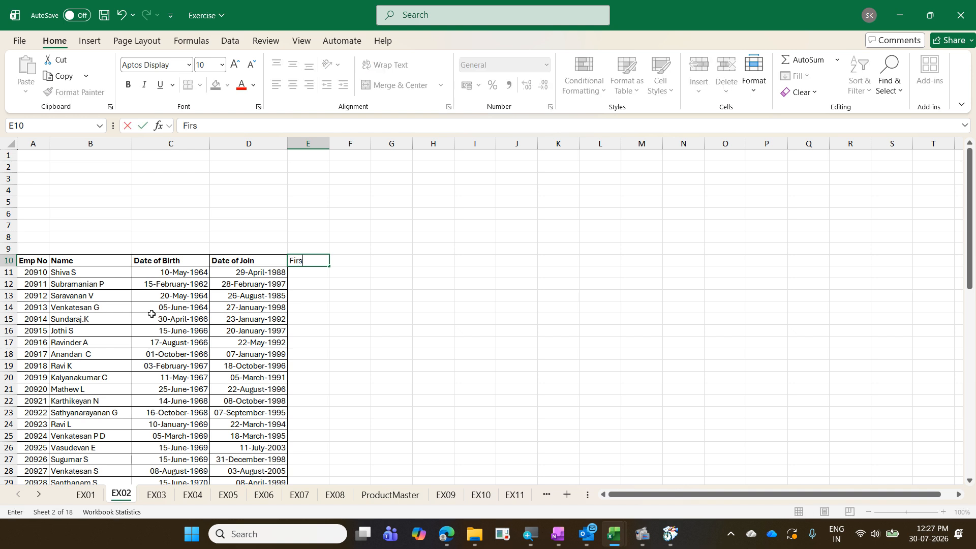
type("t Letter")
key("ctrl+Return")
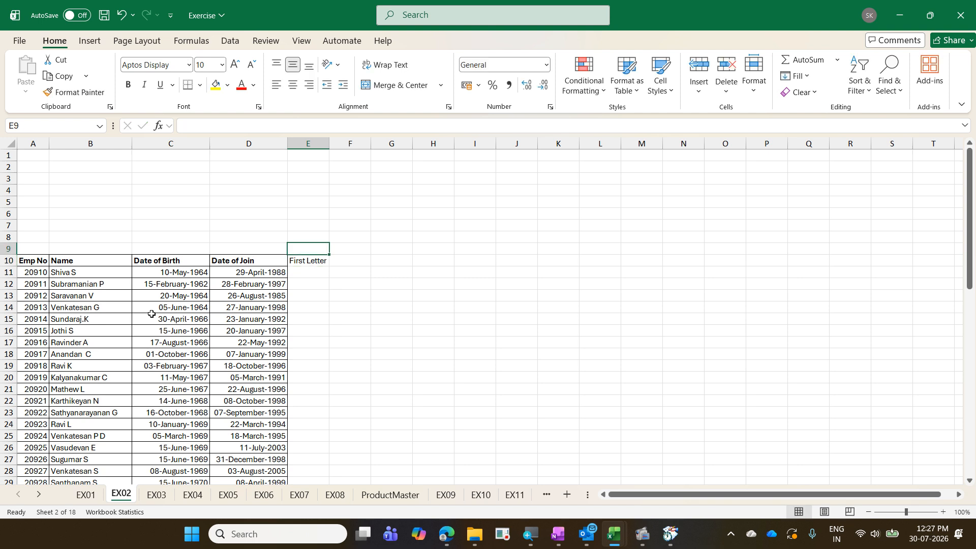
key("Down")
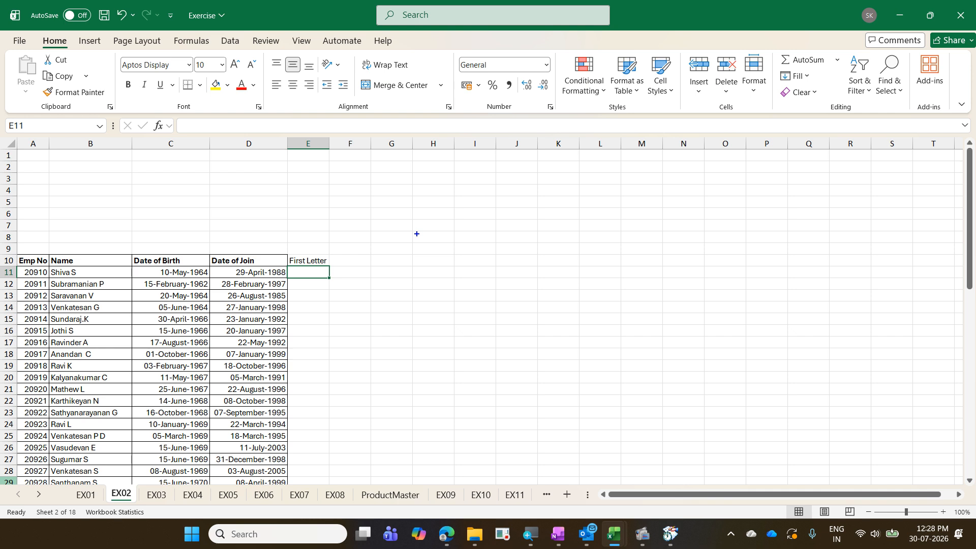
type("t1")
type(".")
type("Next ")
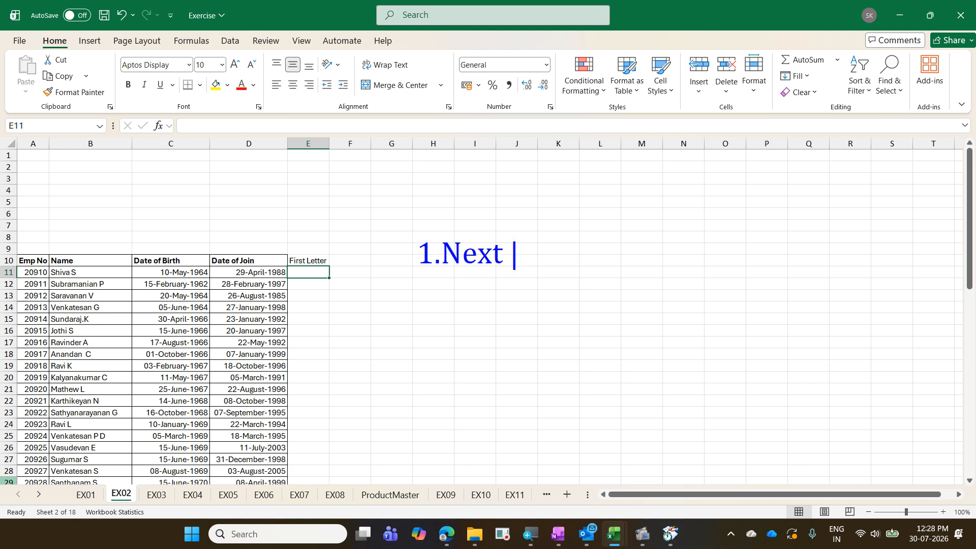
type("immediat")
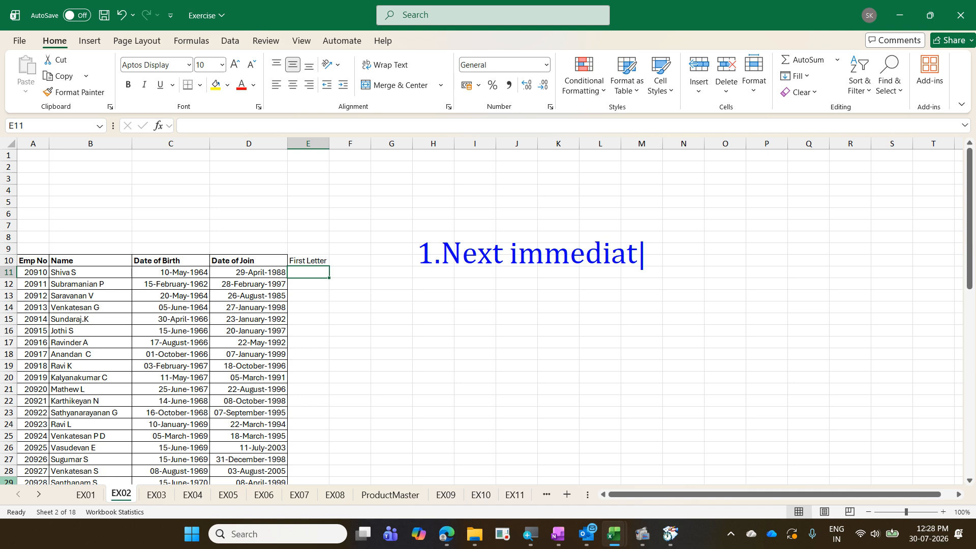
type("e column")
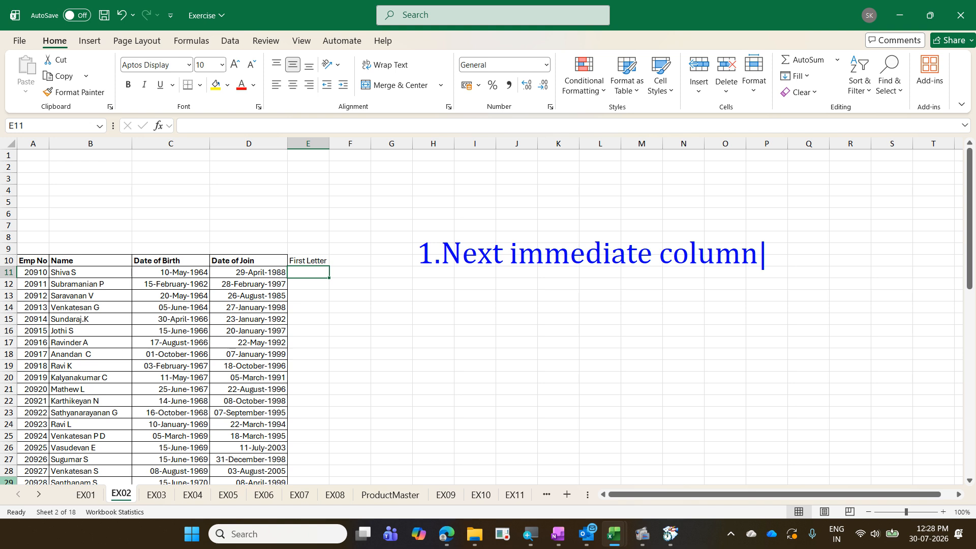
key("Return")
type("2.Case ")
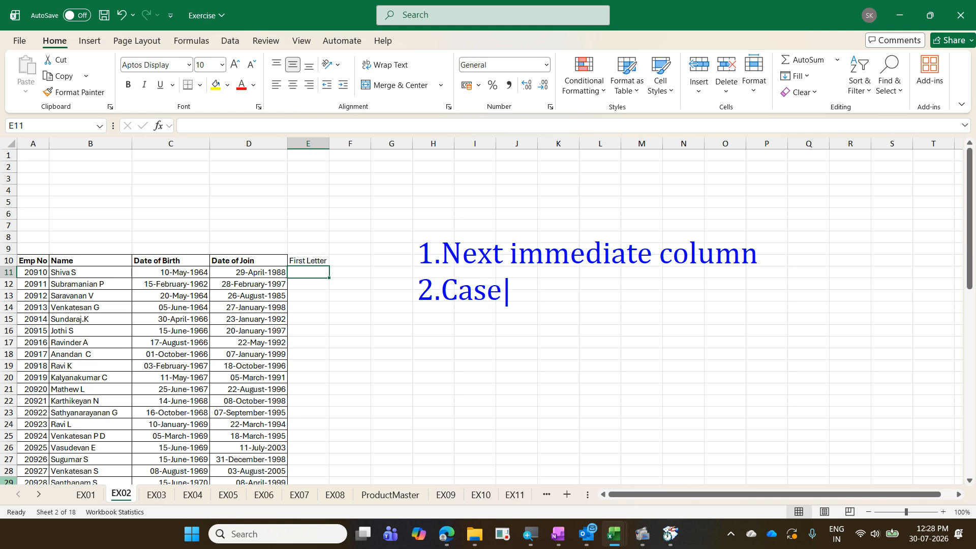
type("sens")
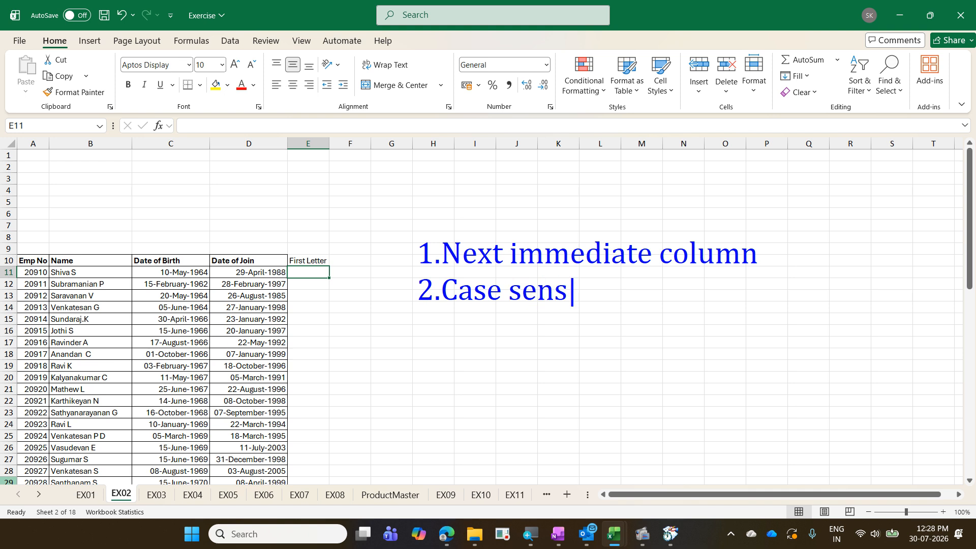
type("itive")
mouse_move(215, 255)
left_mouse_down()
mouse_move(258, 331)
mouse_move(265, 402)
left_mouse_up()
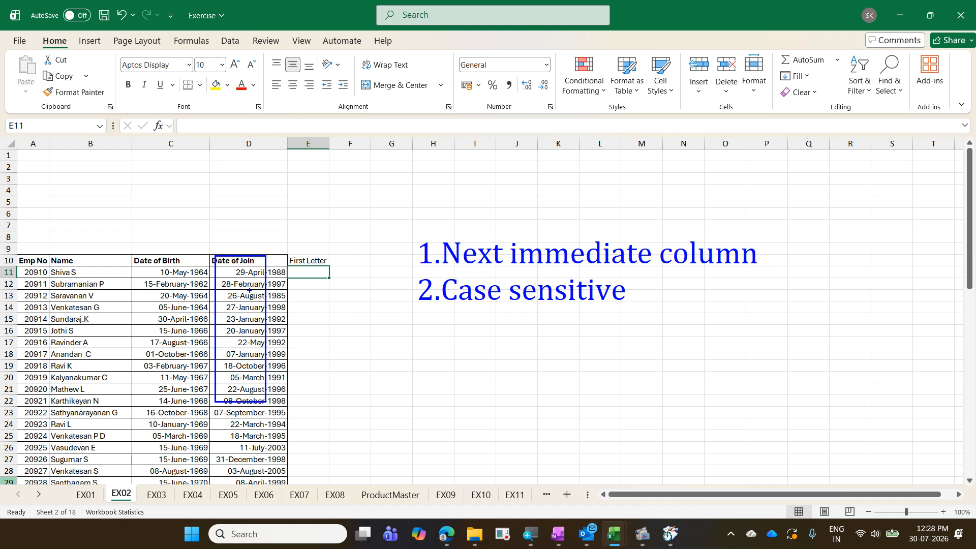
mouse_move(230, 253)
left_mouse_down()
mouse_move(249, 215)
mouse_move(303, 225)
mouse_move(309, 242)
mouse_move(395, 222)
left_mouse_up()
mouse_move(390, 264)
left_mouse_down()
mouse_move(429, 230)
mouse_move(530, 205)
left_mouse_up()
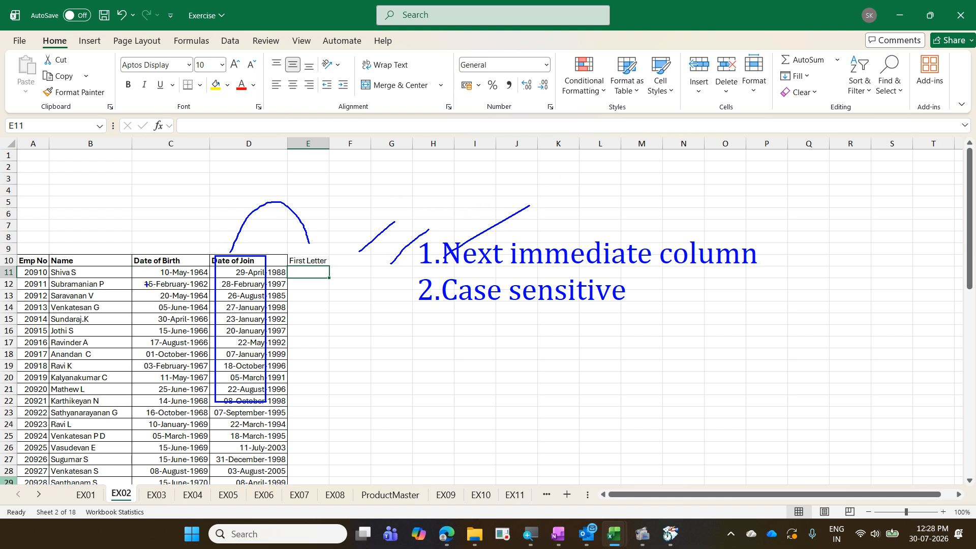
left_click_drag(302, 274, 310, 409)
mouse_move(263, 288)
left_mouse_down()
mouse_move(290, 256)
mouse_move(351, 241)
left_mouse_up()
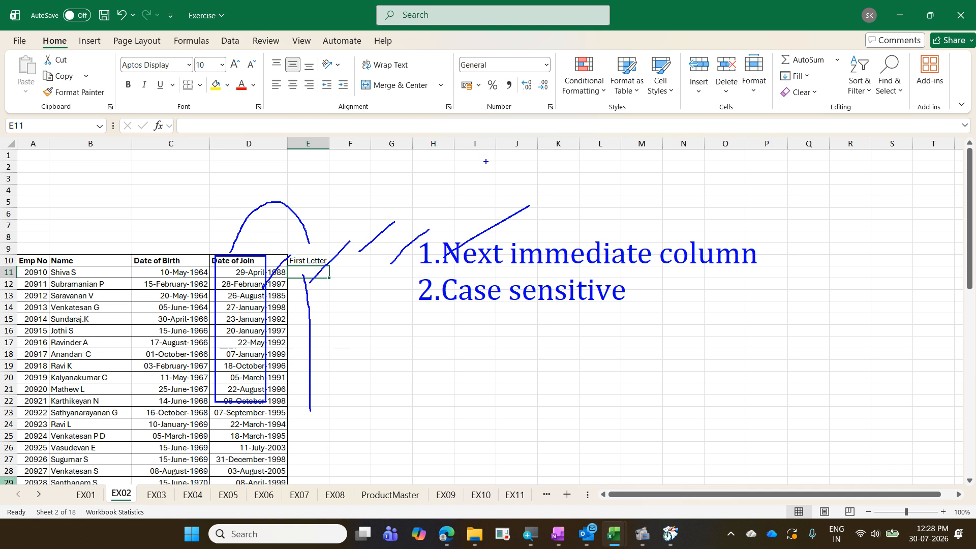
key("Escape")
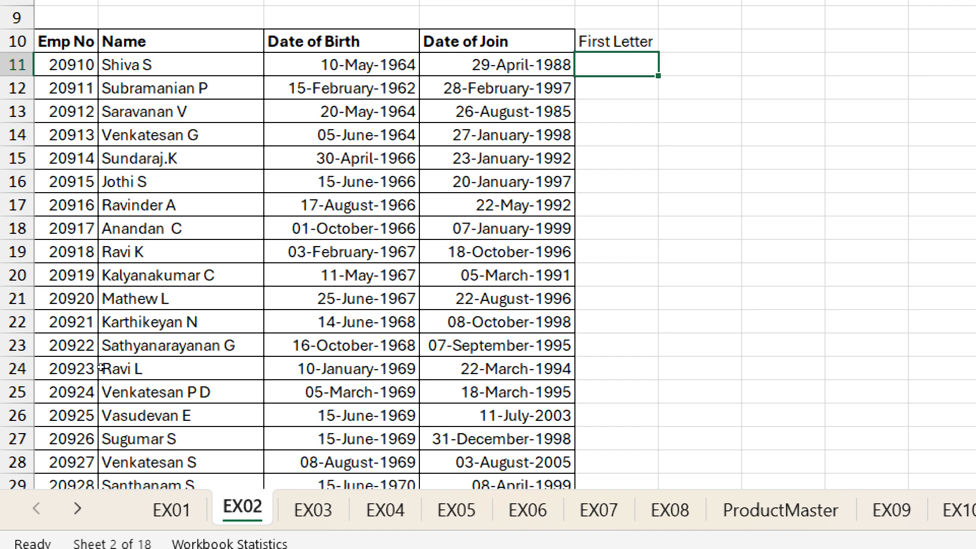
- Type the sample first letter S in E11 and a lowercase r in E17
type("S")
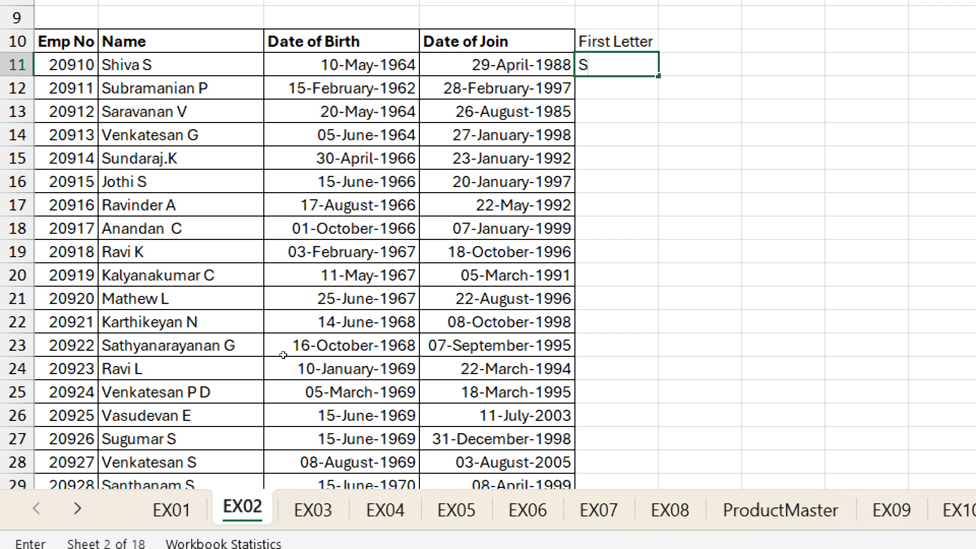
left_click(616, 206)
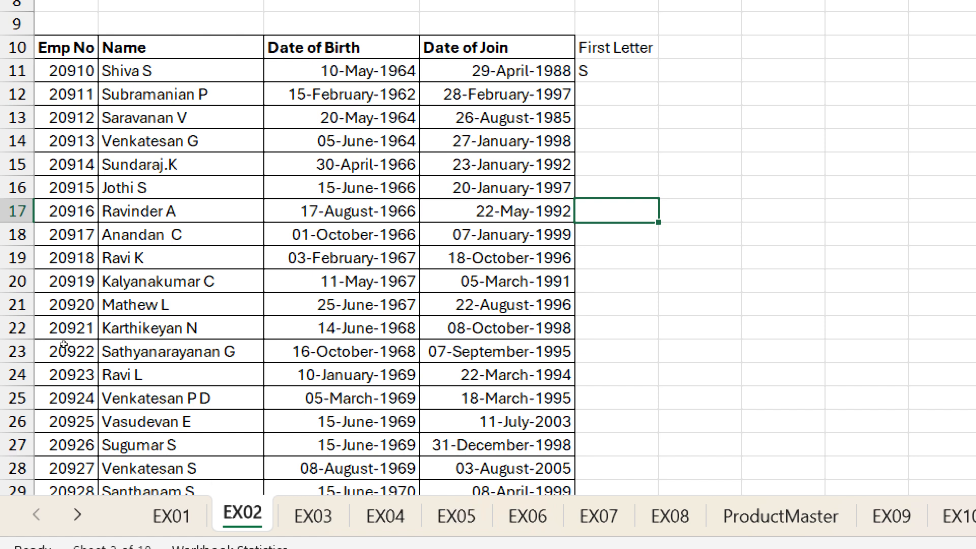
type("r")
key("Escape")
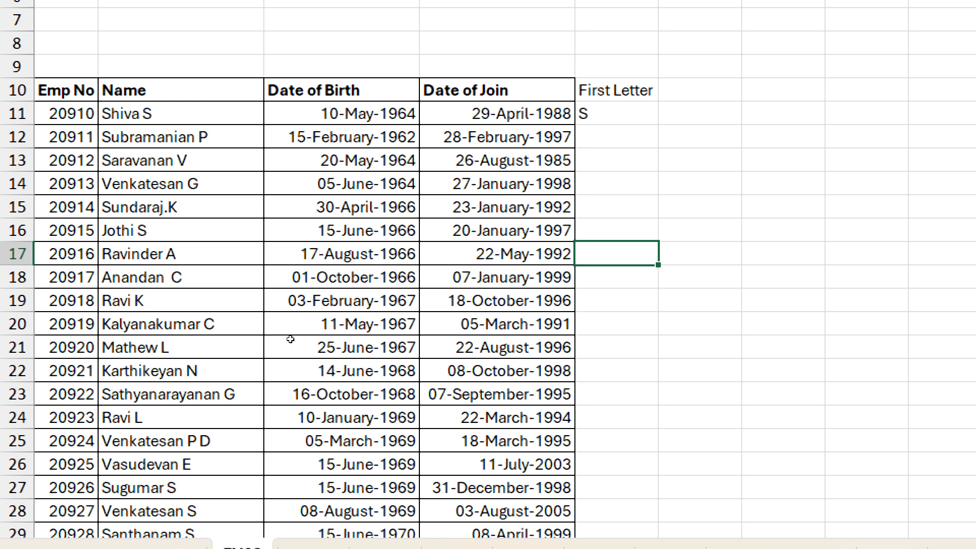
type("r")
key("Return")
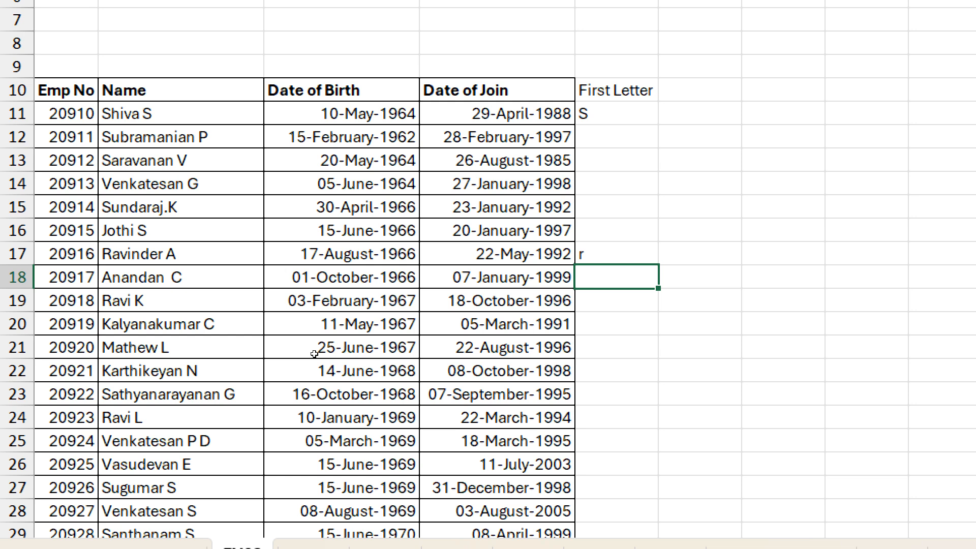
- Correct E17 to an uppercase R, then type 'Flash Fill'
key("Up")
key("Up")
key("Up")
key("Up")
key("Up")
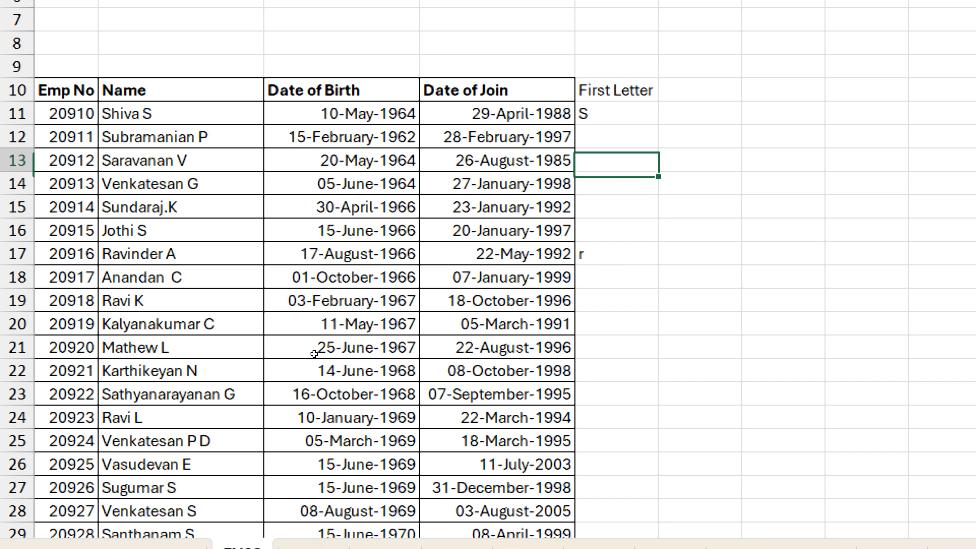
key("Down")
key("Down")
key("Down")
key("Down")
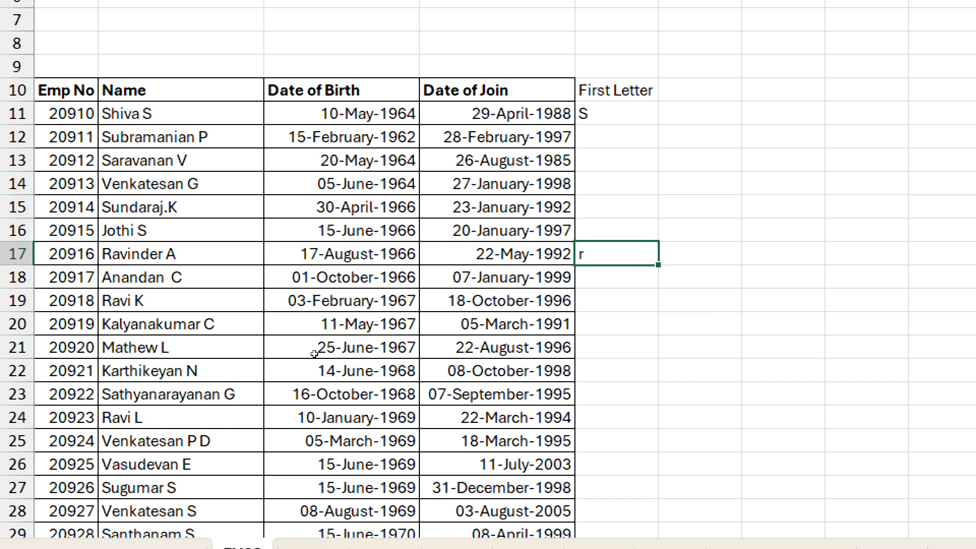
type("r")
key("BackSpace")
type("R")
key("Return")
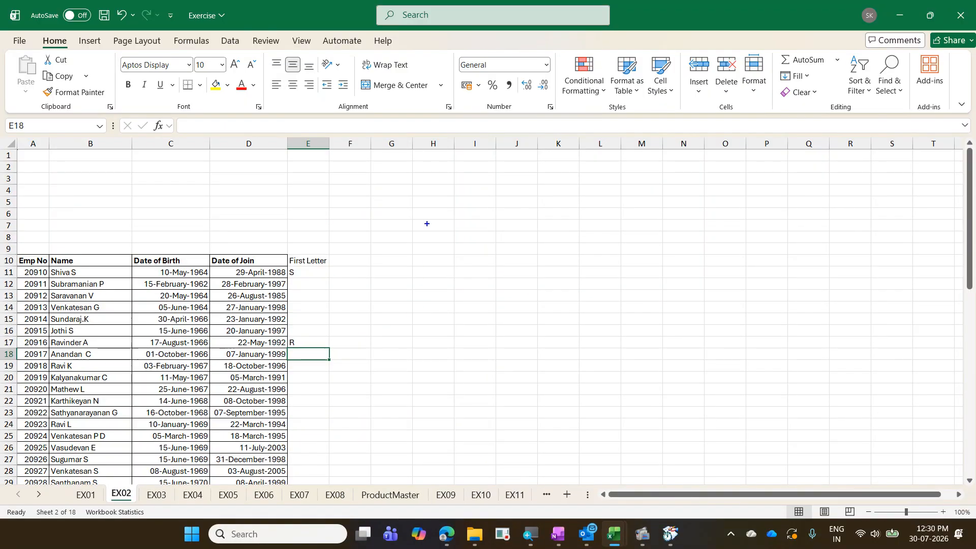
type("Flash ")
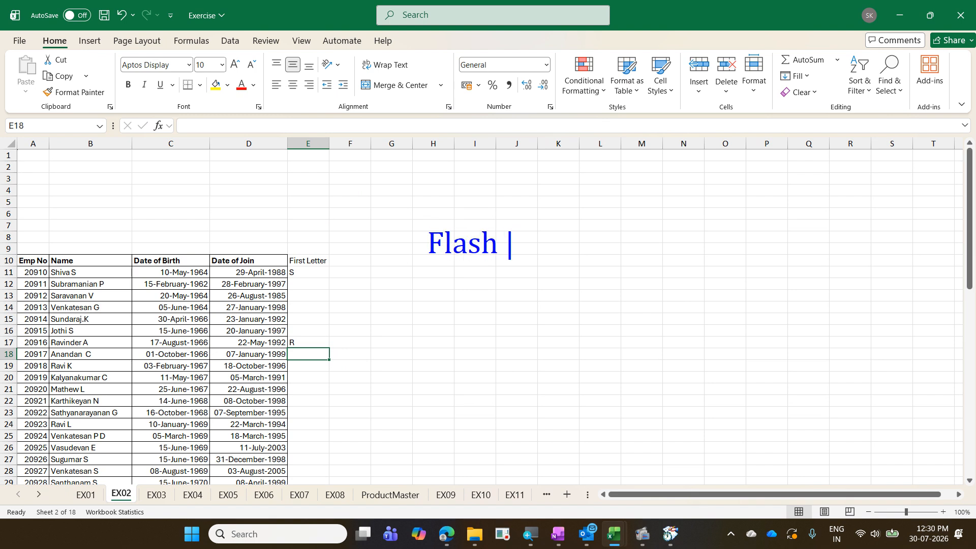
type("Fill")
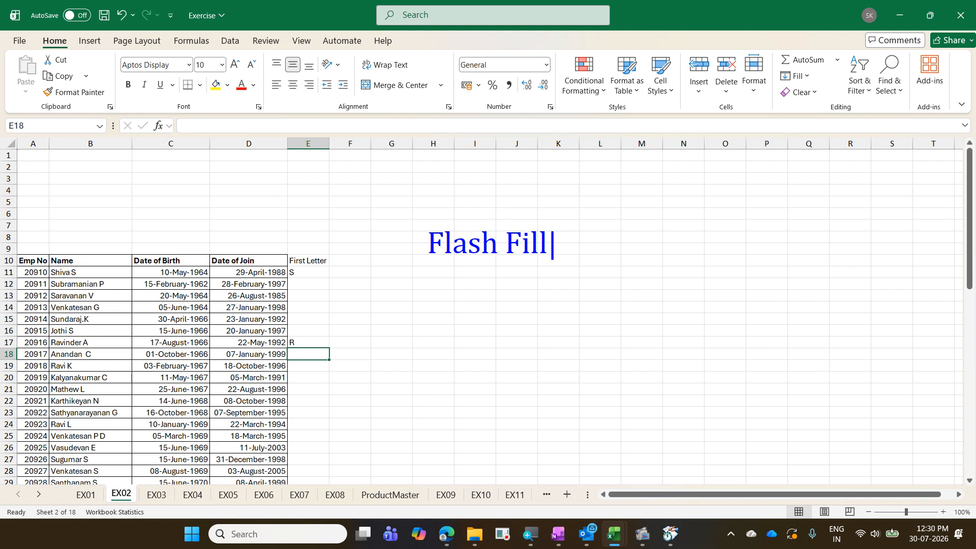
key("Return")
type("Ctr")
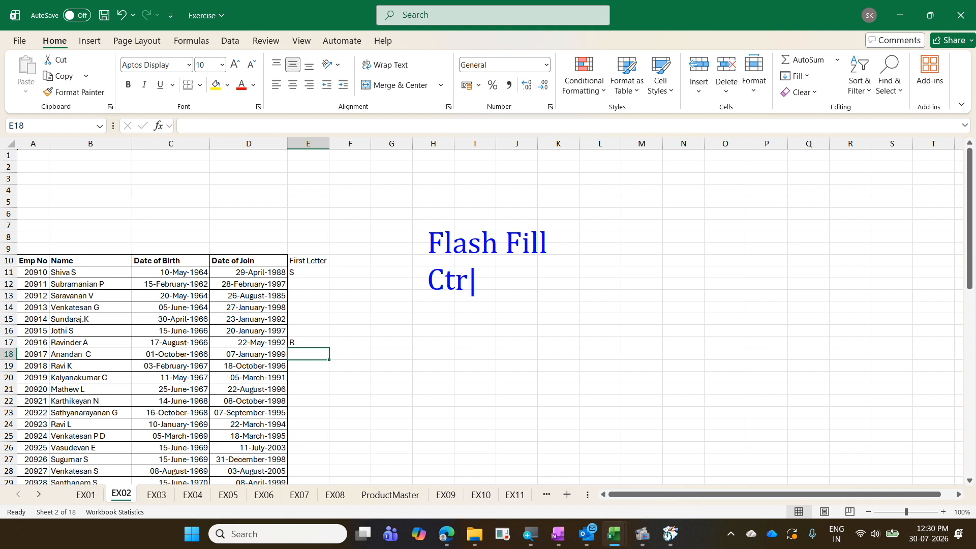
type("l E")
key("Escape")
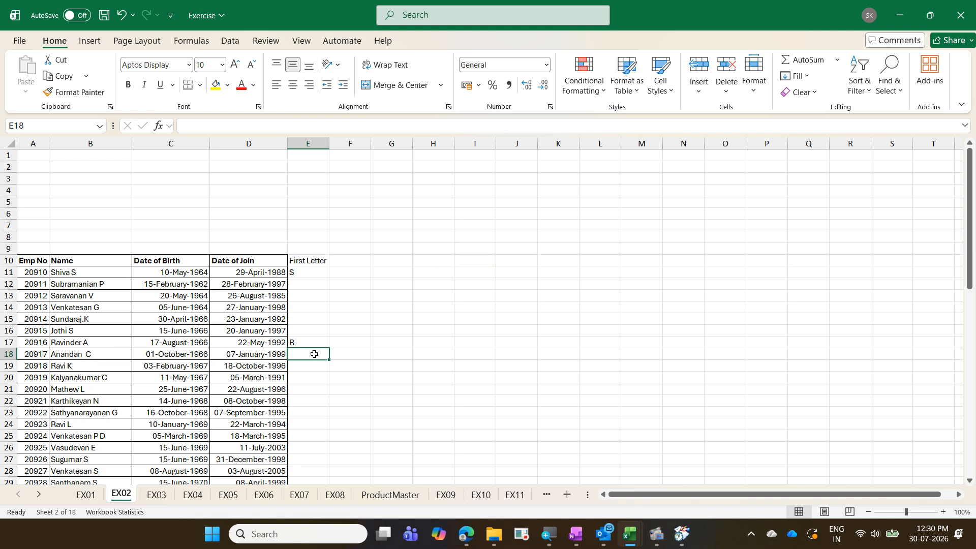
- Flash Fill column E with Ctrl+E and select the 52 changed cells
key("ctrl+e")
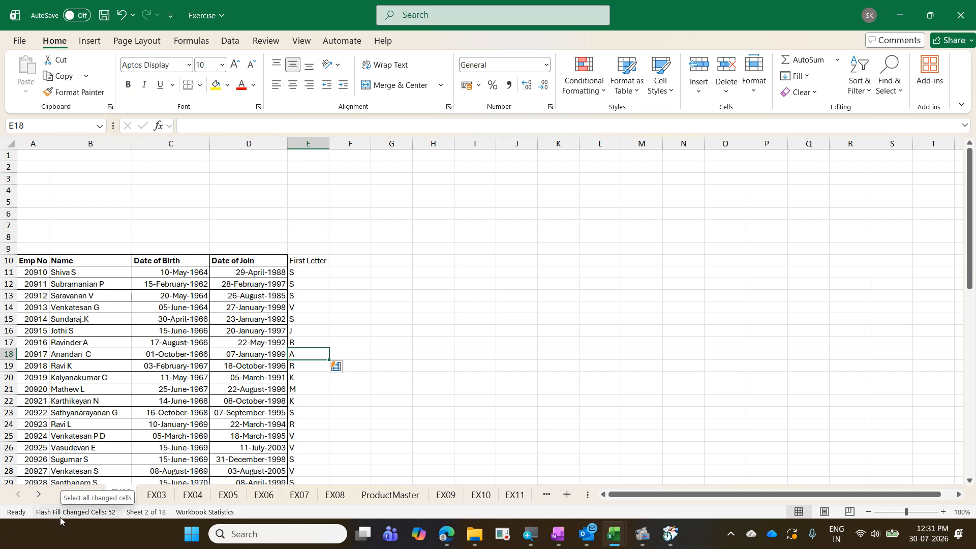
left_click(60, 512)
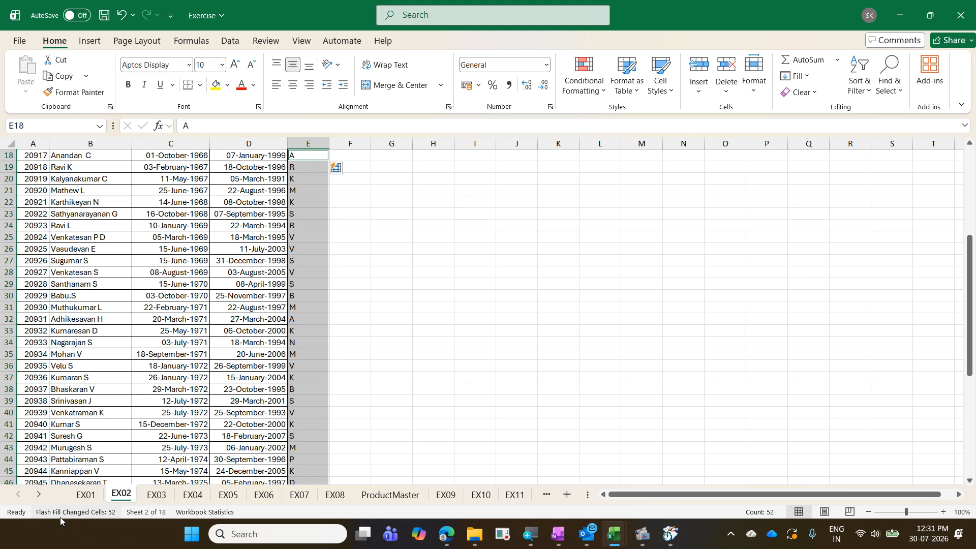
scroll(238, 336, "up", 6)
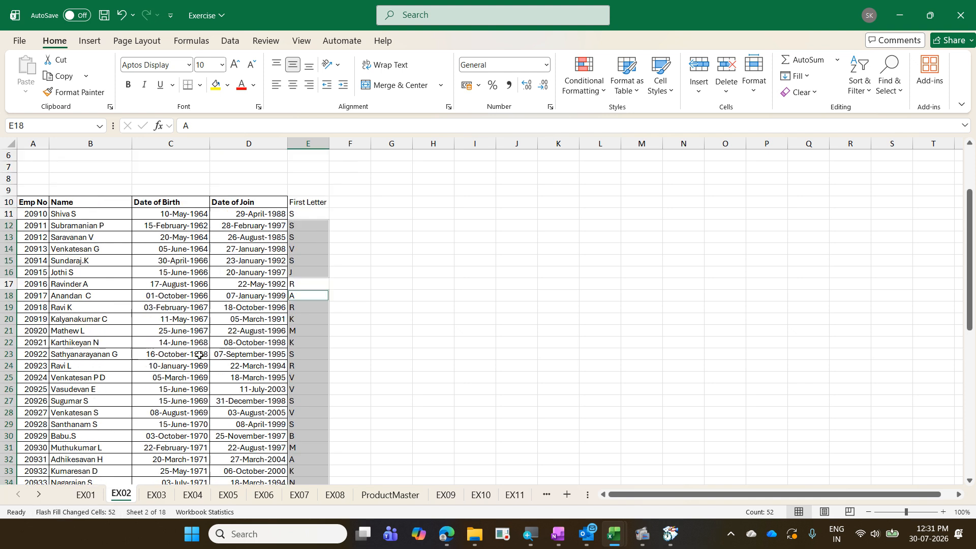
left_click(297, 307)
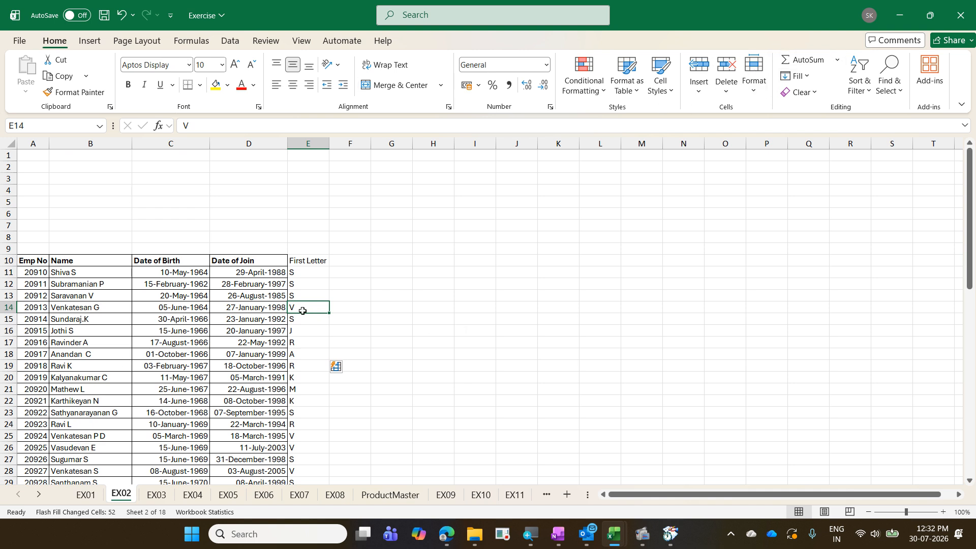
- Undo the Flash Fill, point out Flash Fill under Home > Fill, then go to the Data tab
key("ctrl+z")
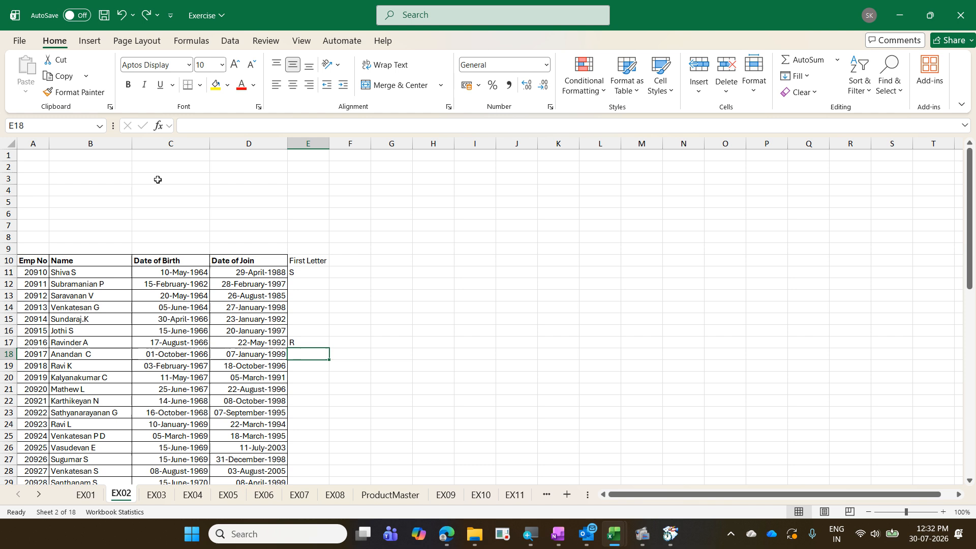
left_click(807, 77)
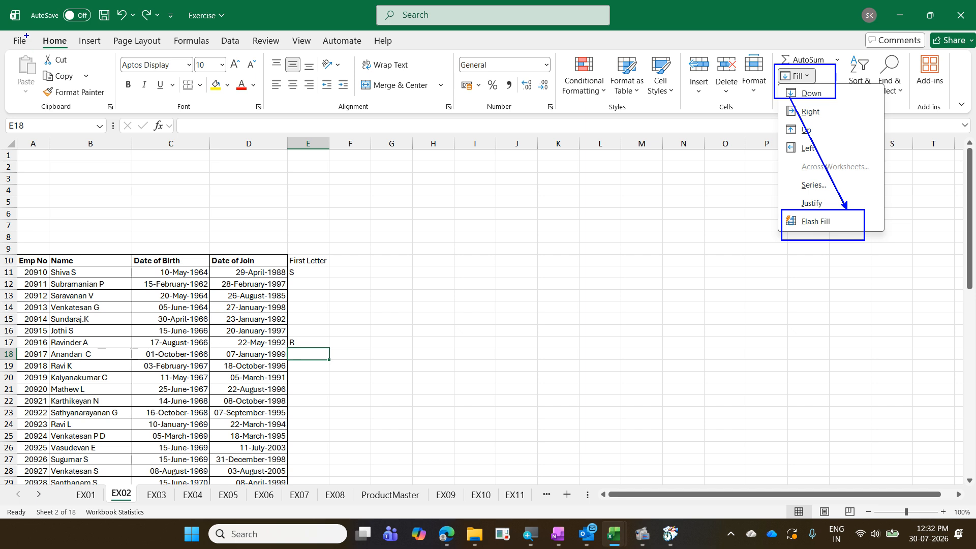
left_click_drag(27, 34, 86, 73)
mouse_move(770, 92)
left_mouse_down()
mouse_move(120, 84)
mouse_move(76, 46)
mouse_move(75, 92)
left_mouse_up()
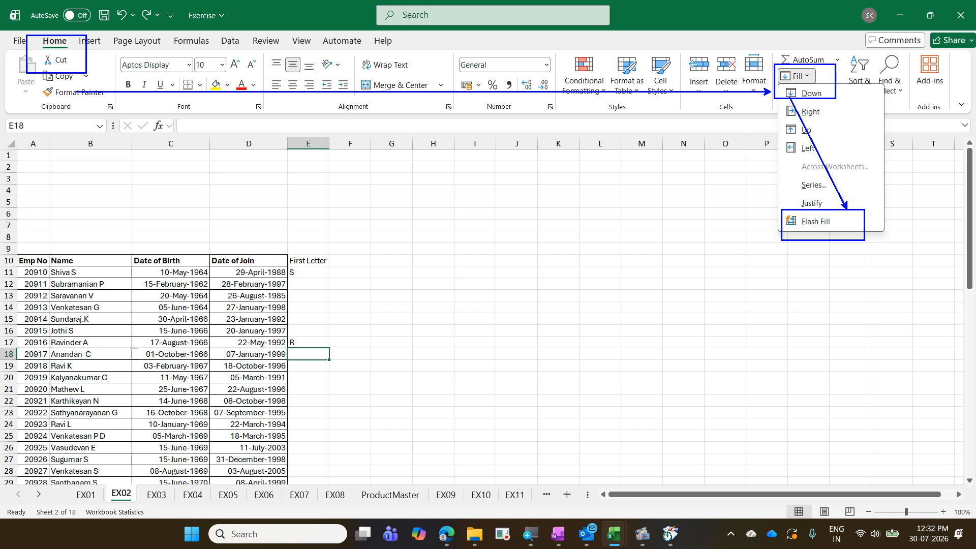
key("Escape")
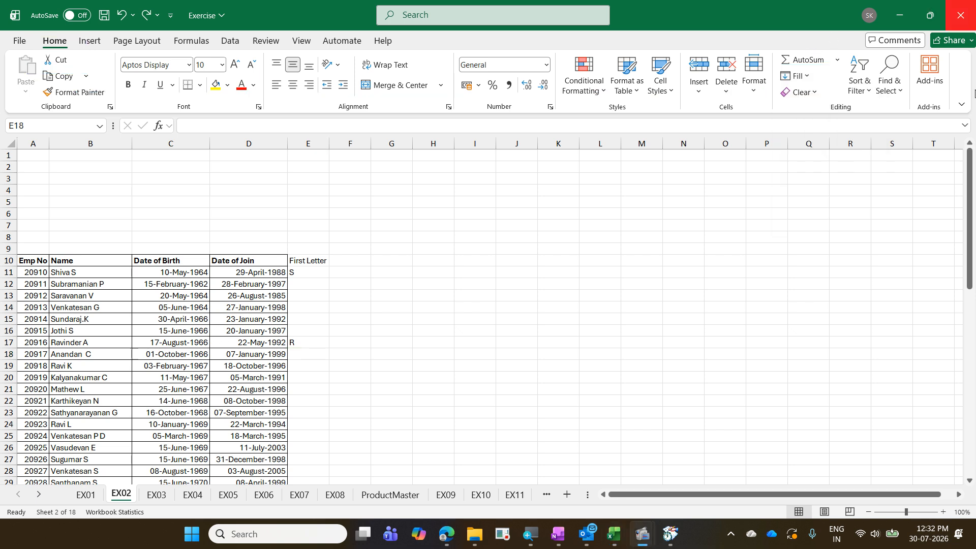
left_click(232, 48)
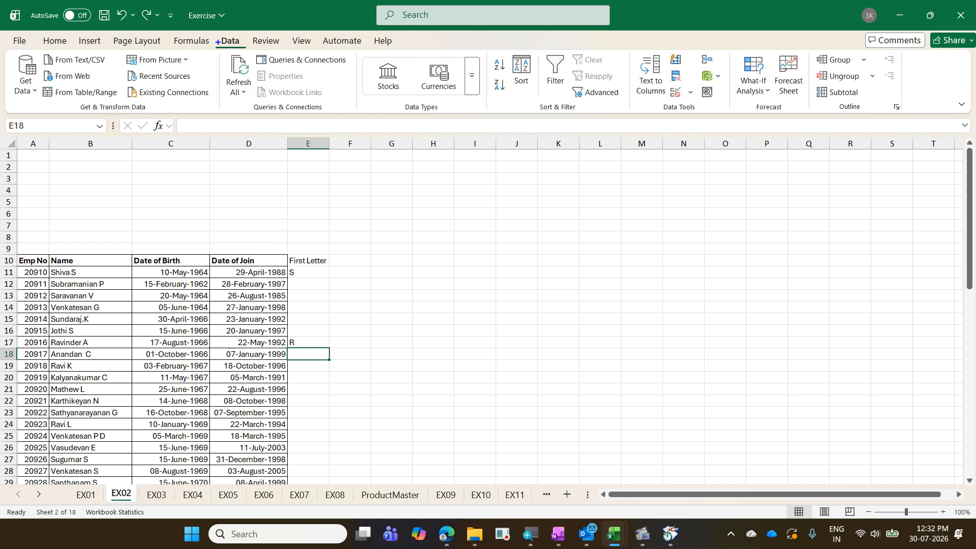
left_click_drag(213, 34, 257, 57)
mouse_move(665, 48)
left_mouse_down()
mouse_move(691, 71)
mouse_move(279, 84)
mouse_move(263, 37)
mouse_move(263, 68)
left_mouse_up()
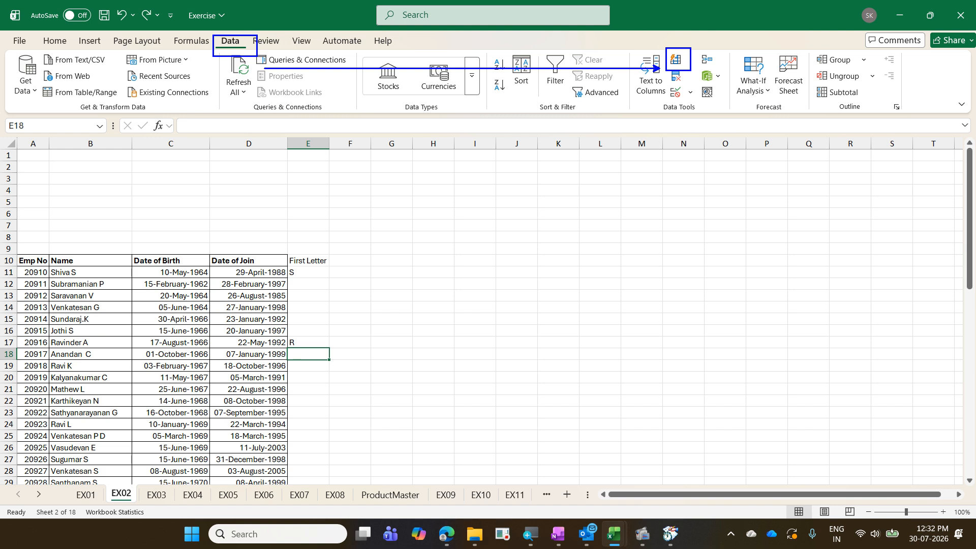
key("ctrl+e")
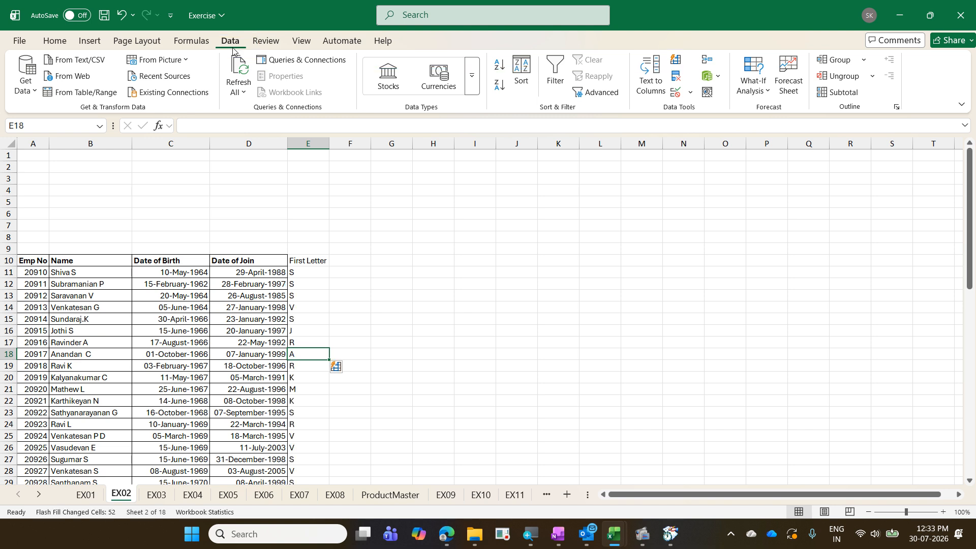
key("Up")
key("Up")
key("Up")
key("Up")
key("Up")
key("Up")
key("Up")
key("Up")
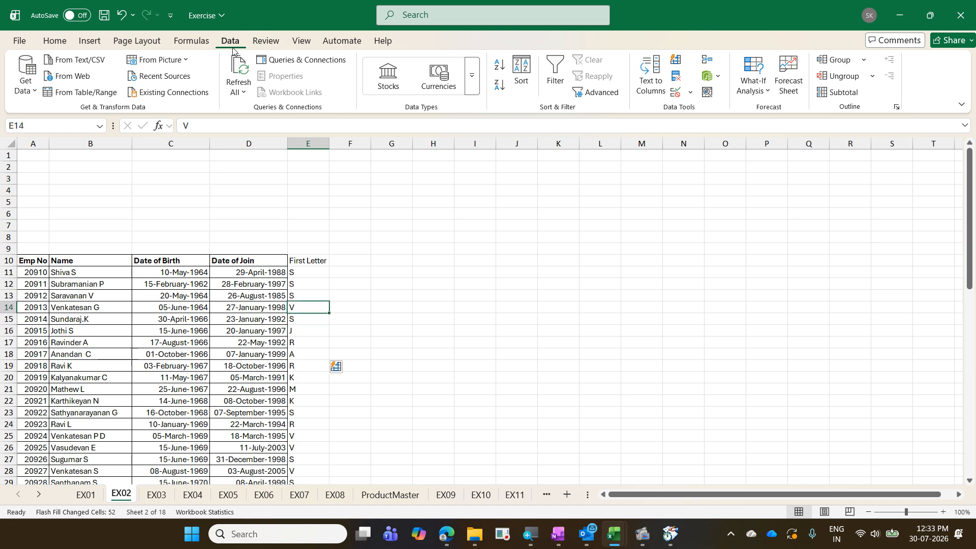
key("Right")
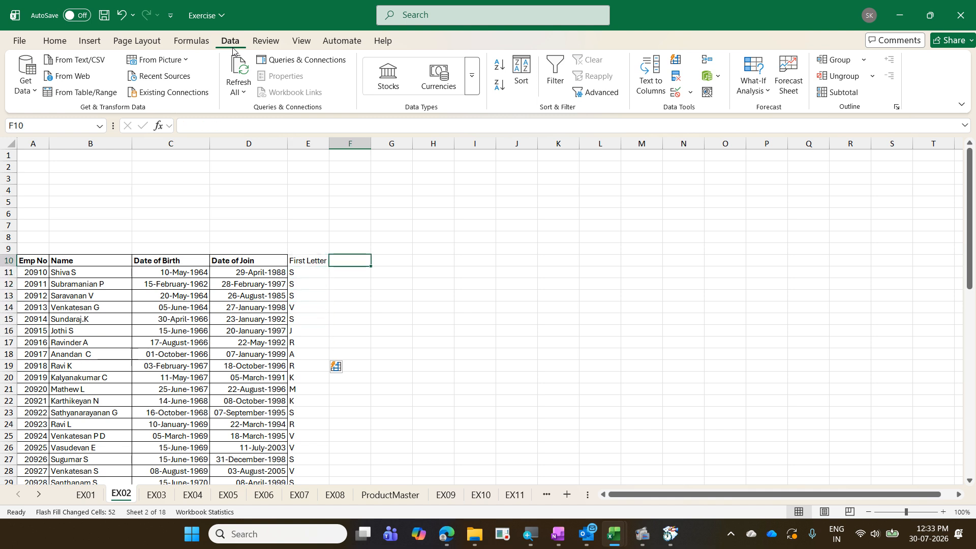
- Head column F 'Intial', enter examples S and P, then Flash Fill the surname initials down the table
type("Intial")
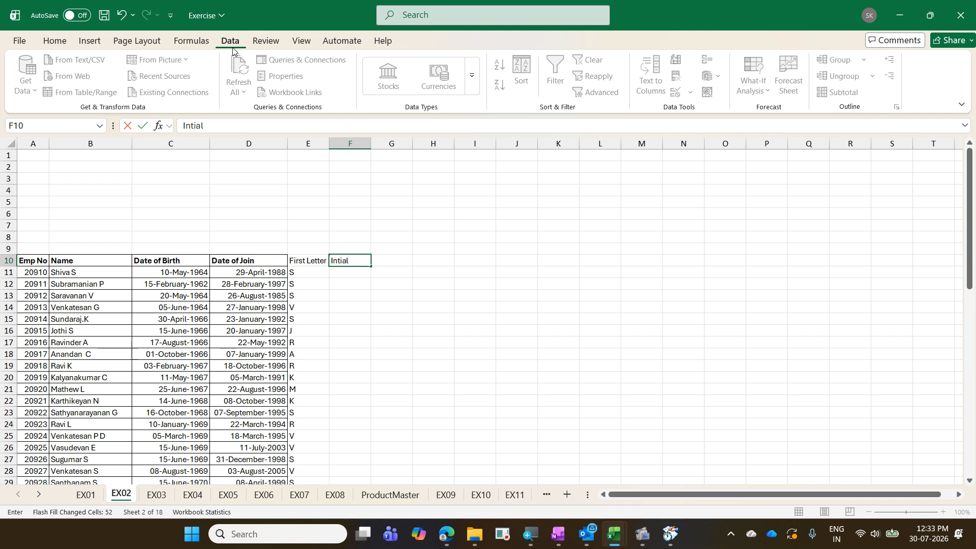
key("Return")
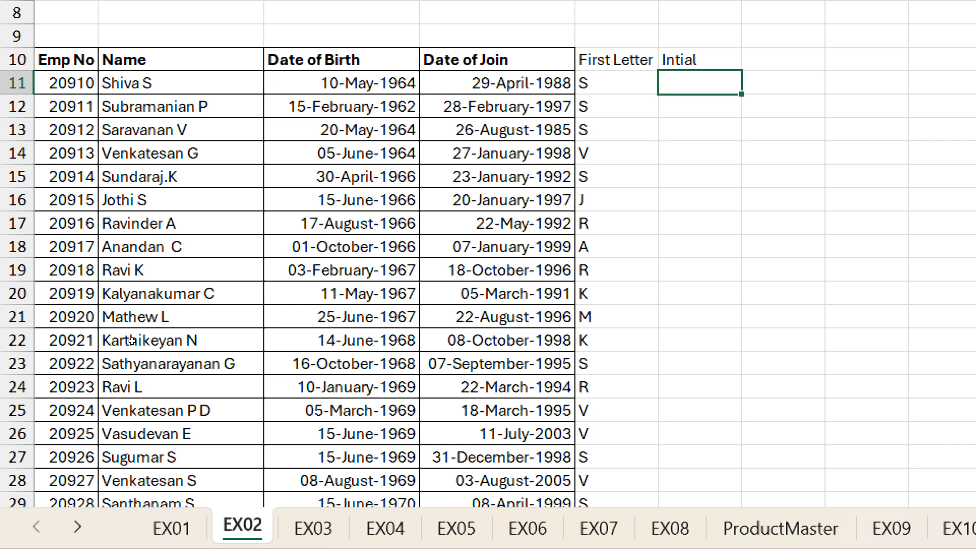
type("S")
key("Return")
type("P")
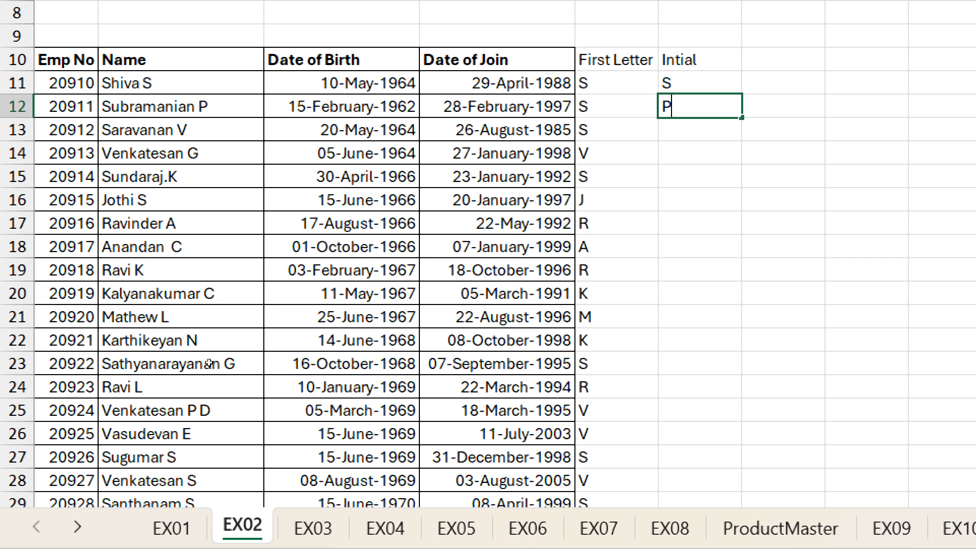
key("Return")
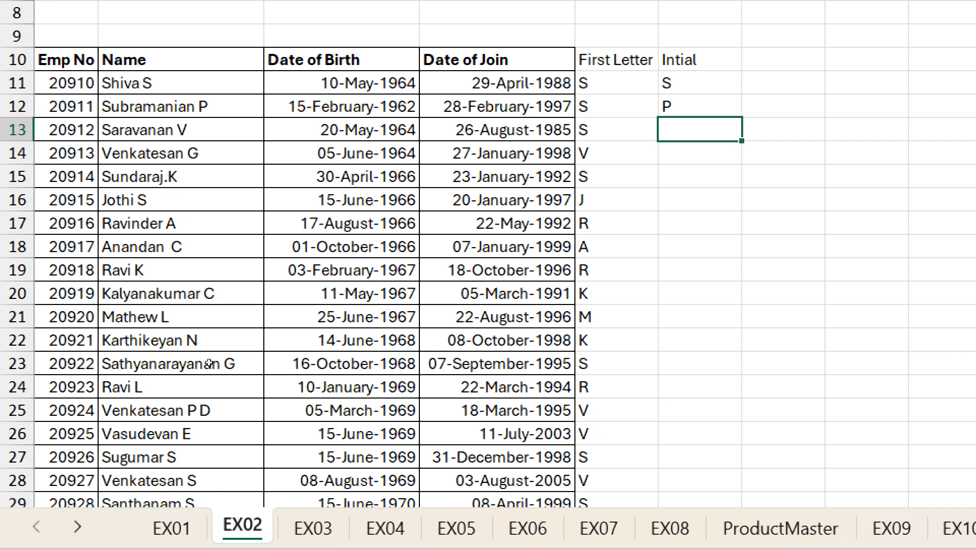
key("ctrl+e")
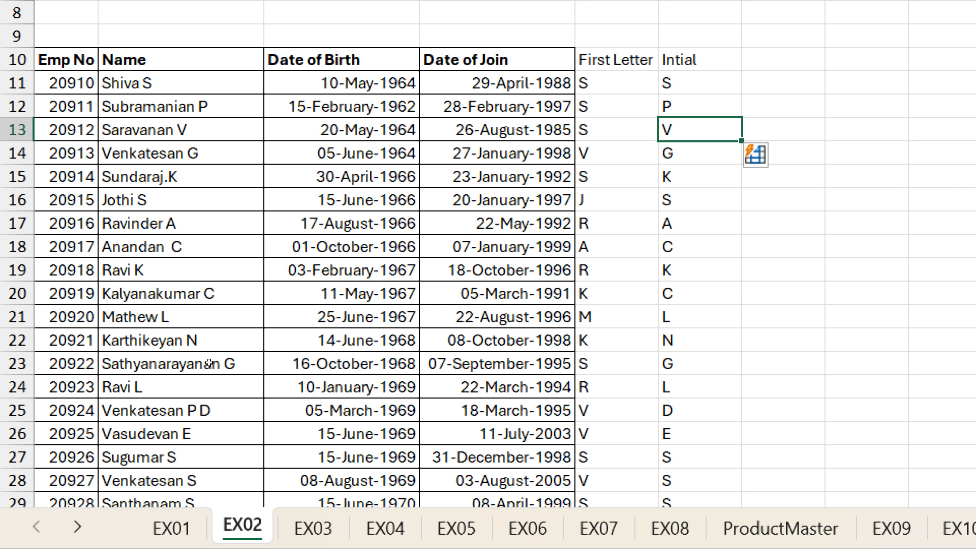
scroll(143, 472, "down", 2)
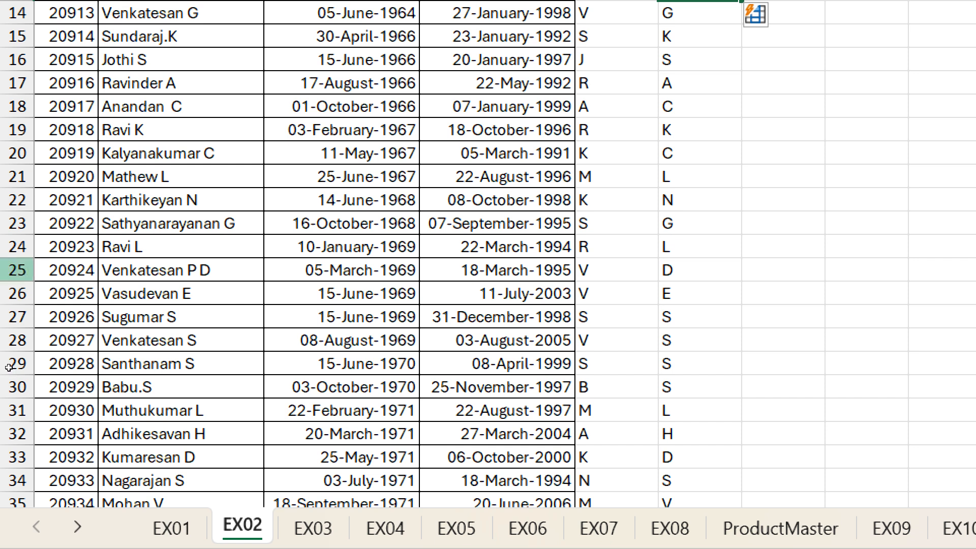
left_click(17, 270)
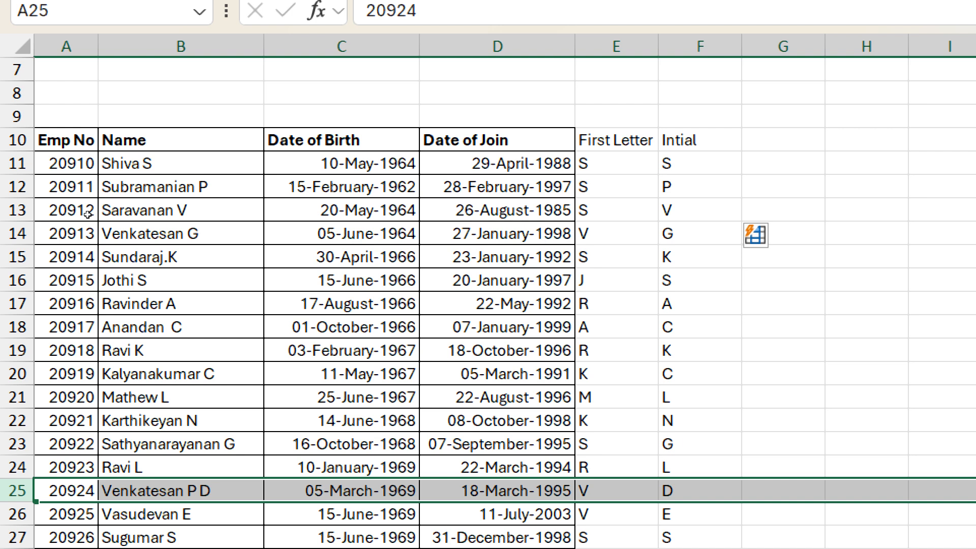
scroll(87, 214, "down", 11)
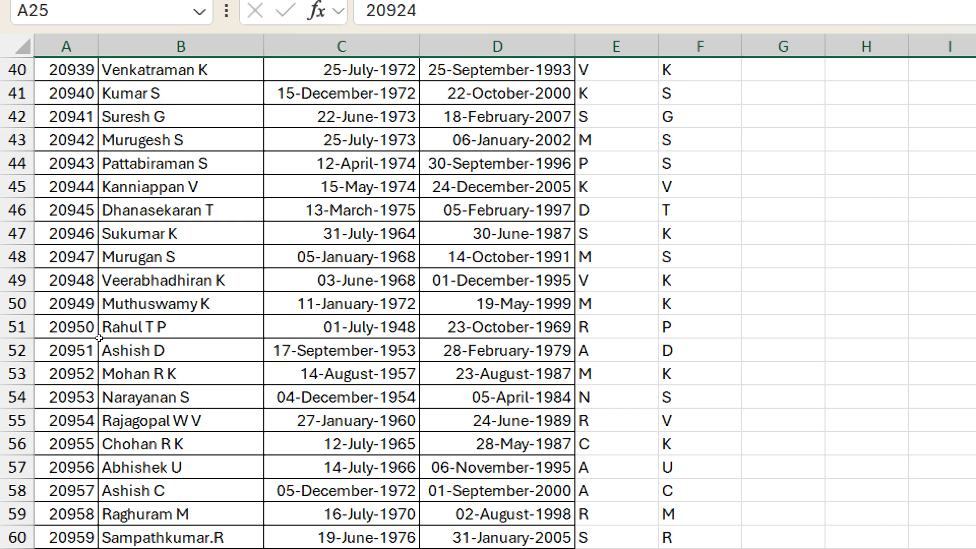
scroll(74, 350, "up", 13)
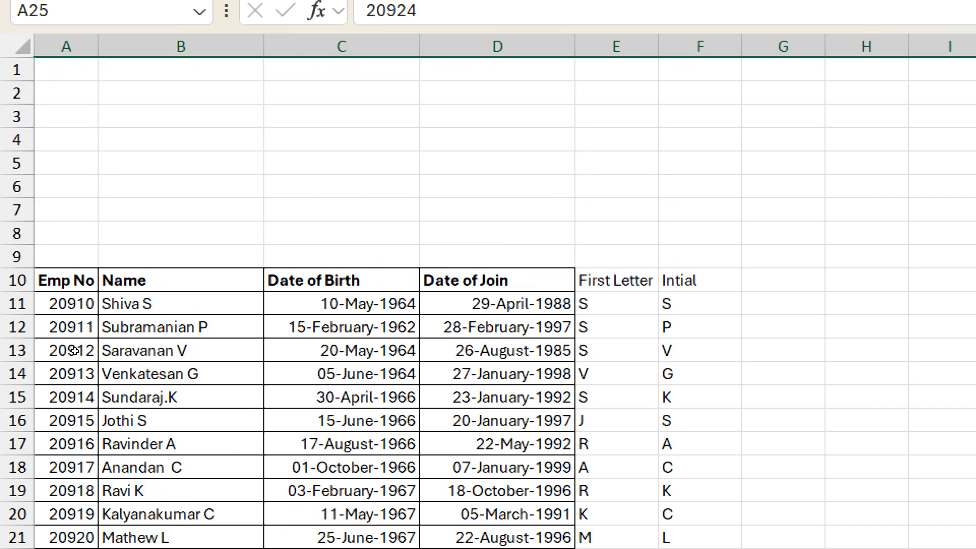
left_click(342, 397)
scroll(187, 315, "down", 2)
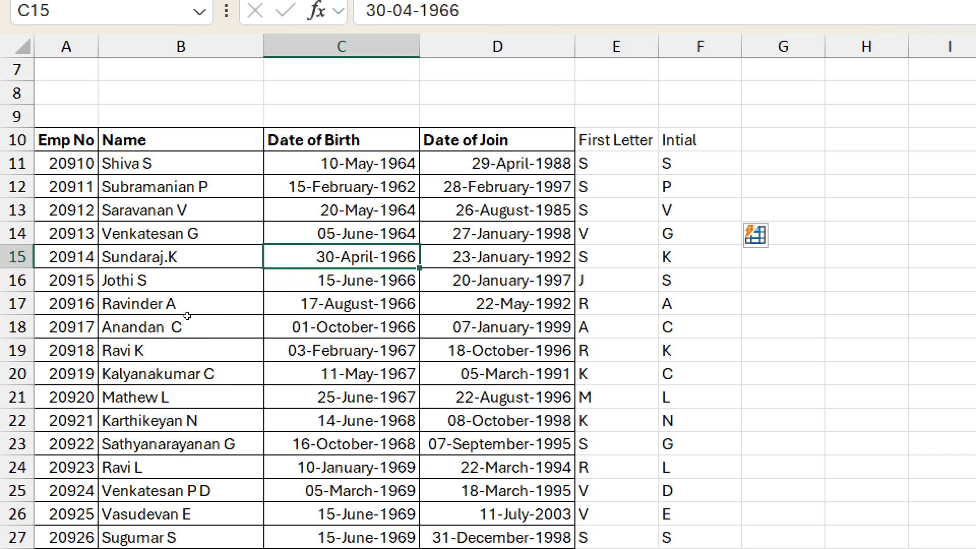
scroll(187, 316, "down", 1)
- Undo the fill, enter 'P D' in F25, and Flash Fill the Intial column again
key("ctrl+z")
key("ctrl+z")
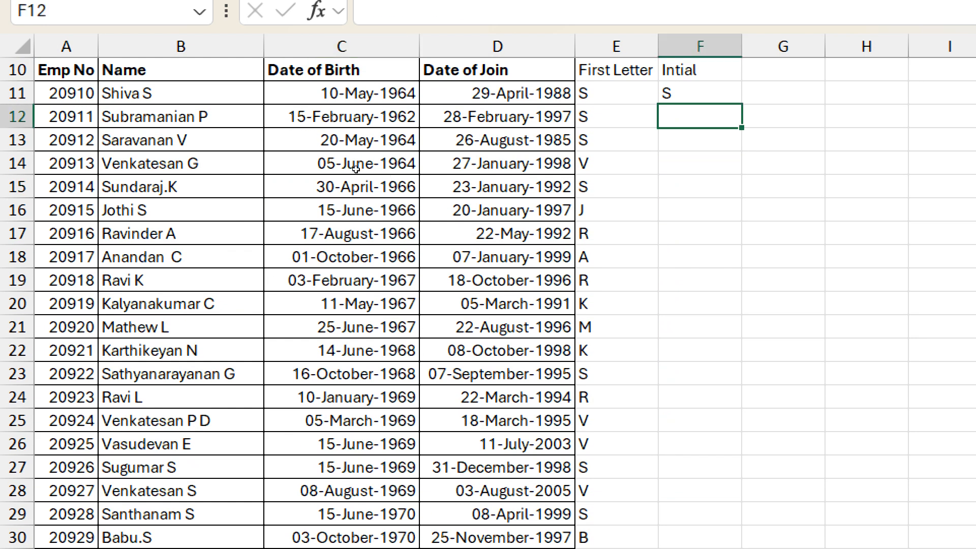
key("Up")
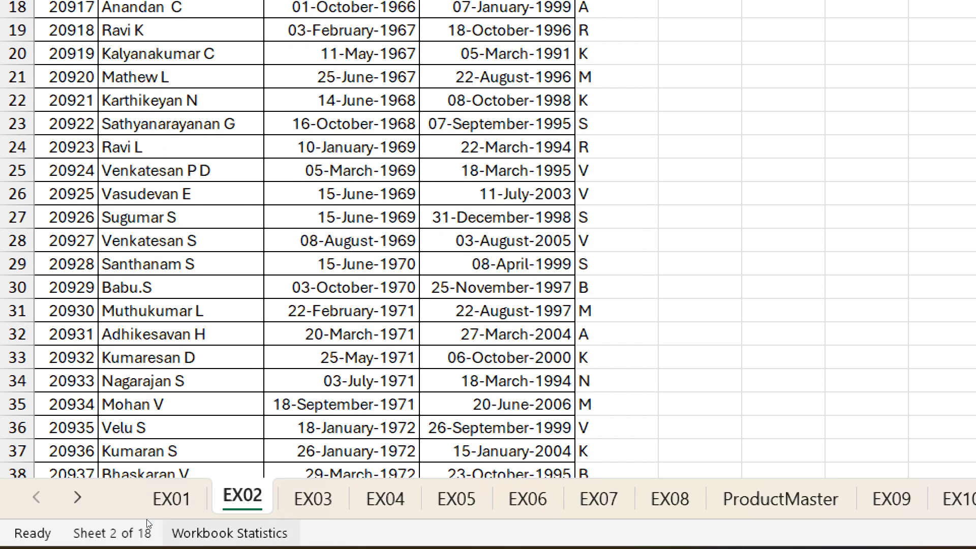
key("Down")
key("Down")
key("Down")
key("Down")
key("Down")
key("Down")
key("Down")
key("Down")
key("Down")
key("Down")
key("Down")
key("Down")
key("Down")
key("Down")
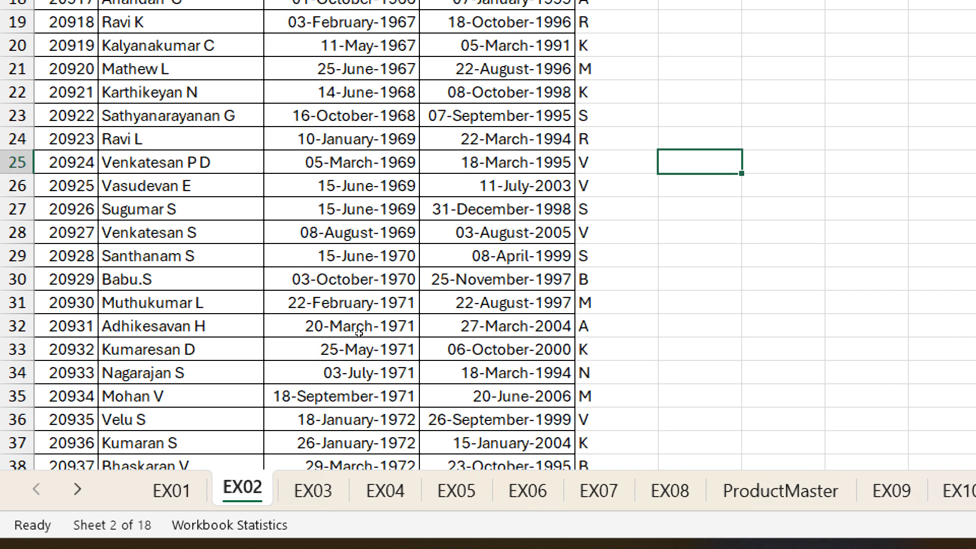
type("P D")
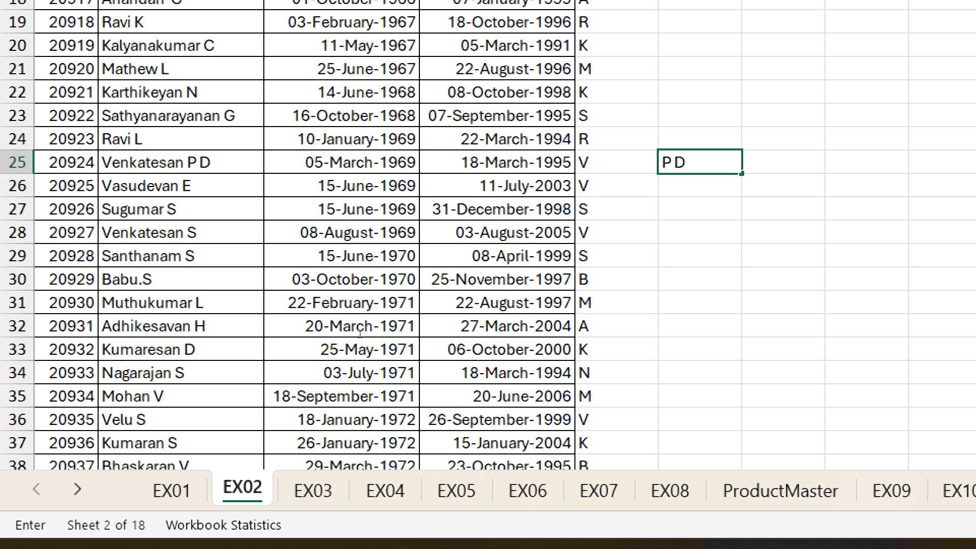
key("Return")
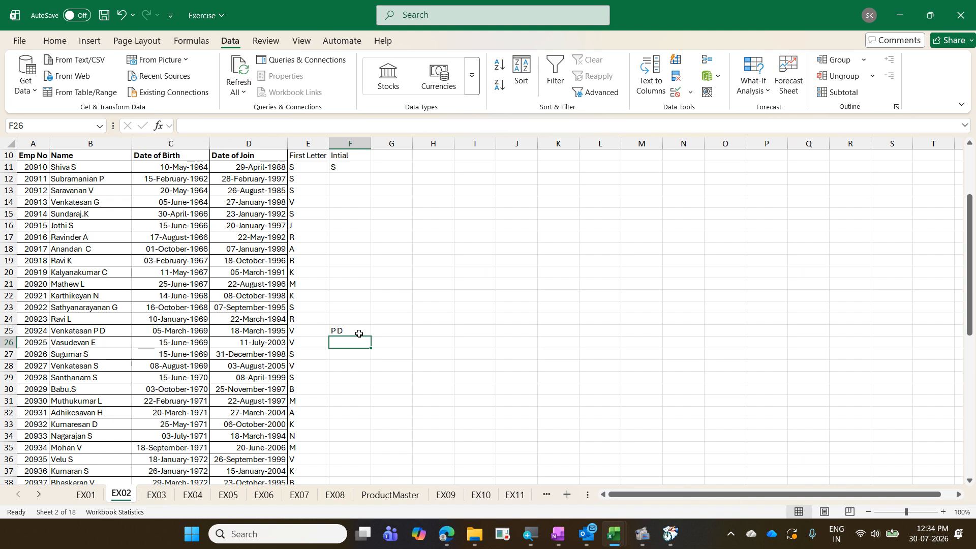
key("ctrl+e")
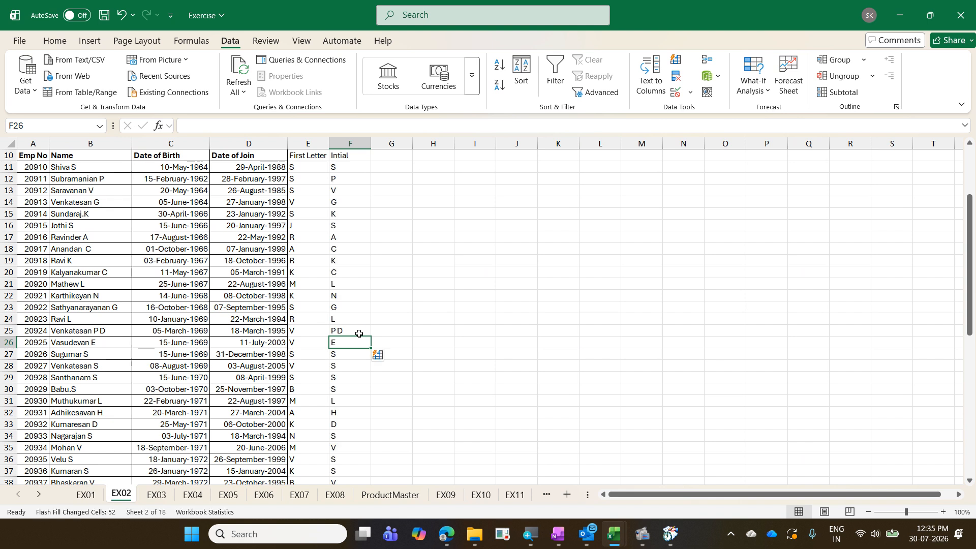
scroll(359, 333, "down", 14)
scroll(358, 334, "up", 7)
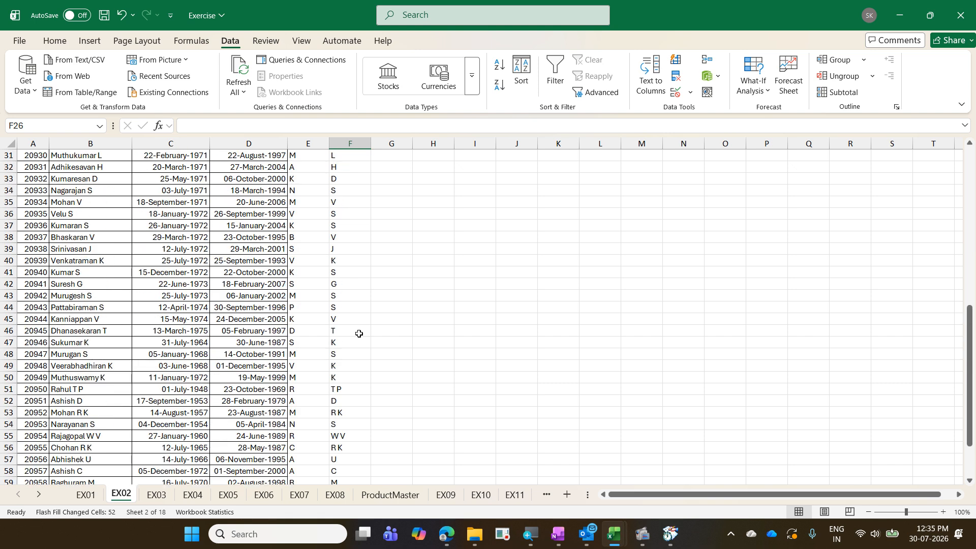
scroll(359, 333, "up", 10)
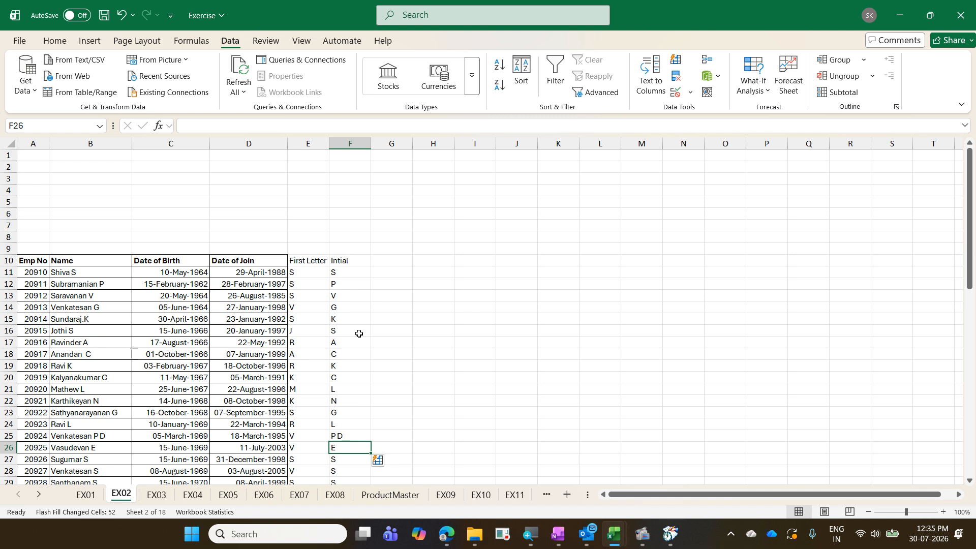
scroll(359, 333, "down", 2)
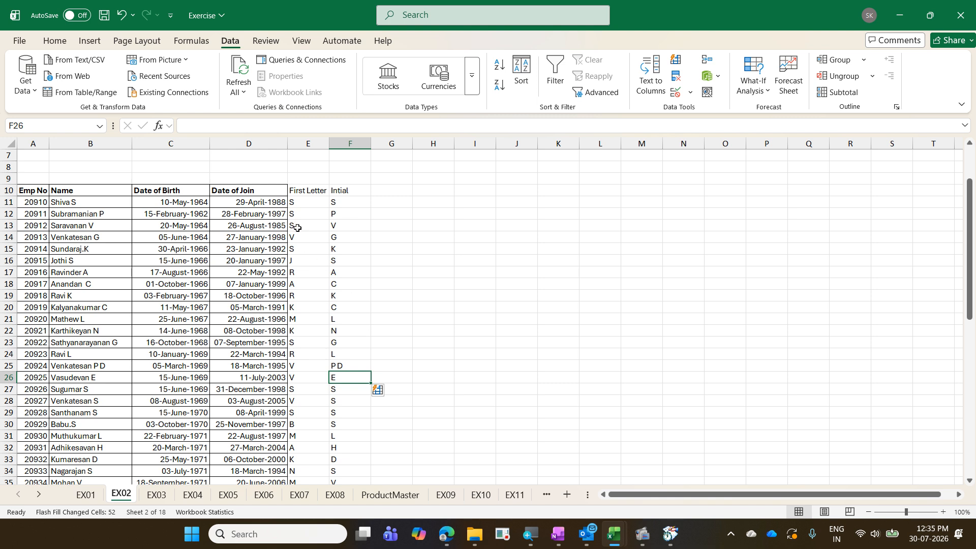
left_click(176, 201)
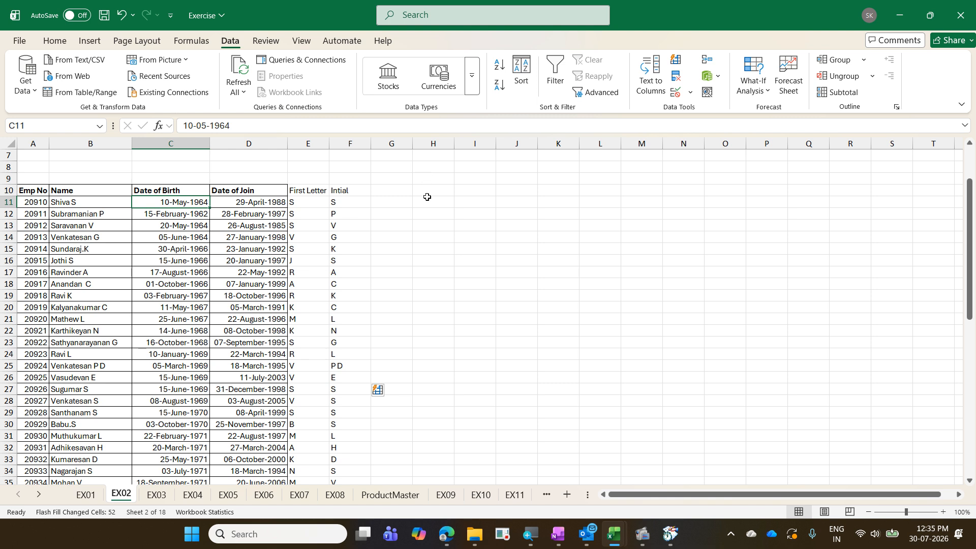
- Enter May in G11 and begin typing February in G12 to trigger the Flash Fill preview
left_click(405, 205)
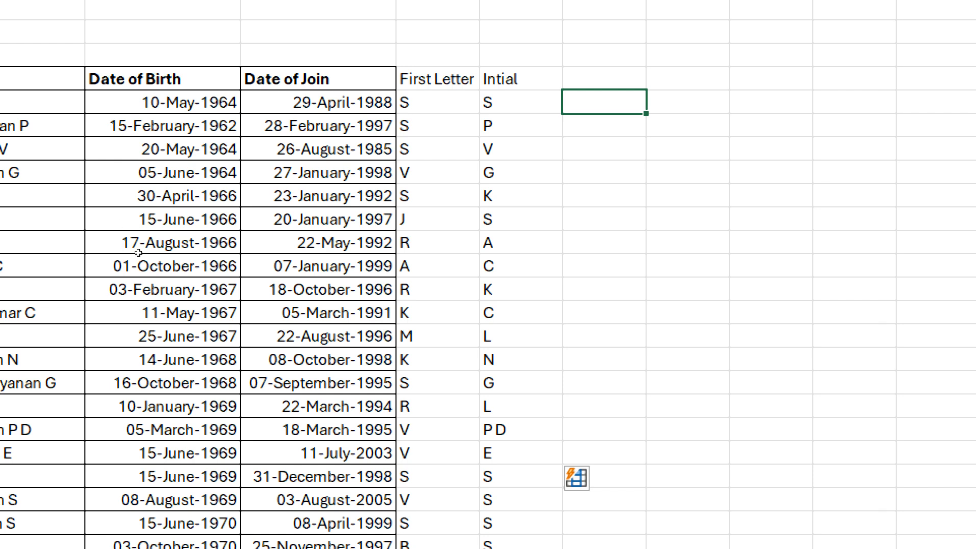
type("May")
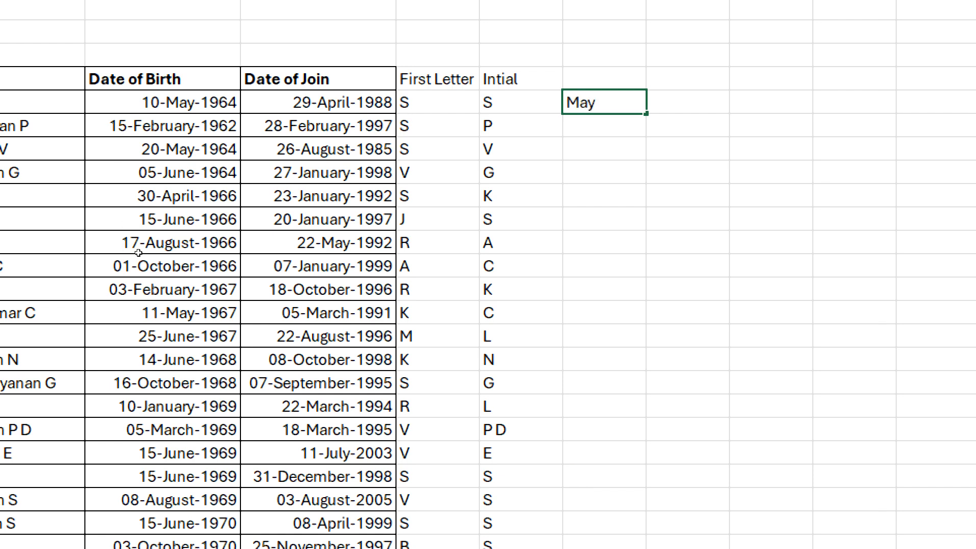
key("Return")
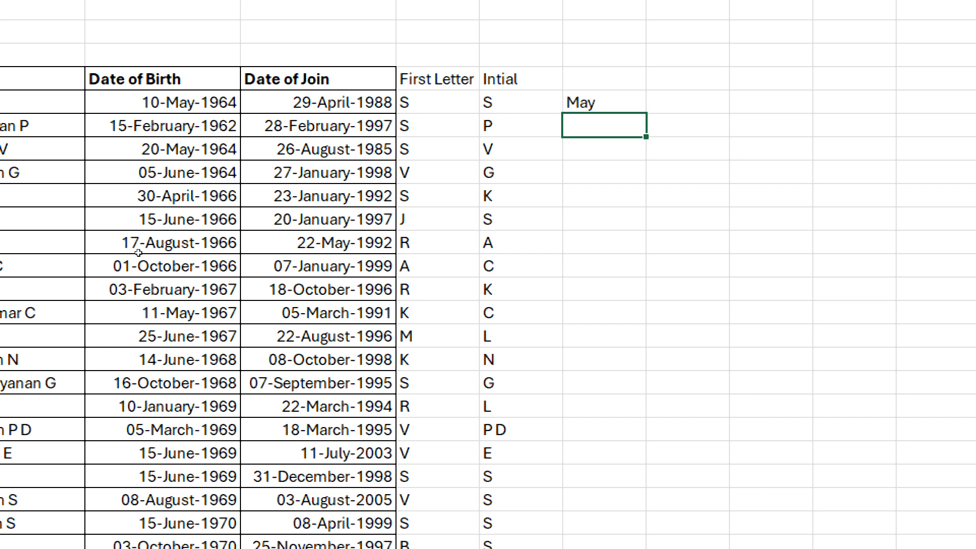
type("February")
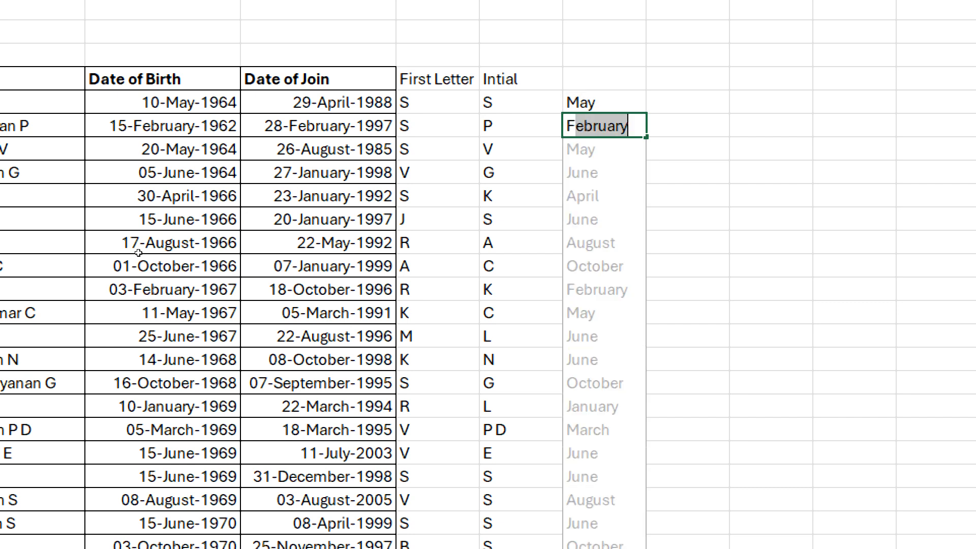
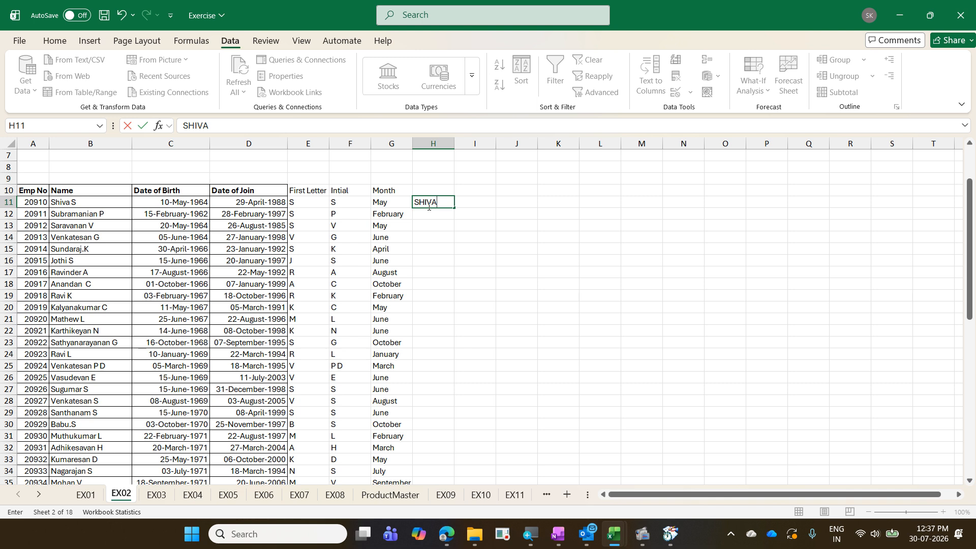
- Finish the first upper-case employee name in H11, then Flash Fill column H (53 cells)
type("S")
key("Return")
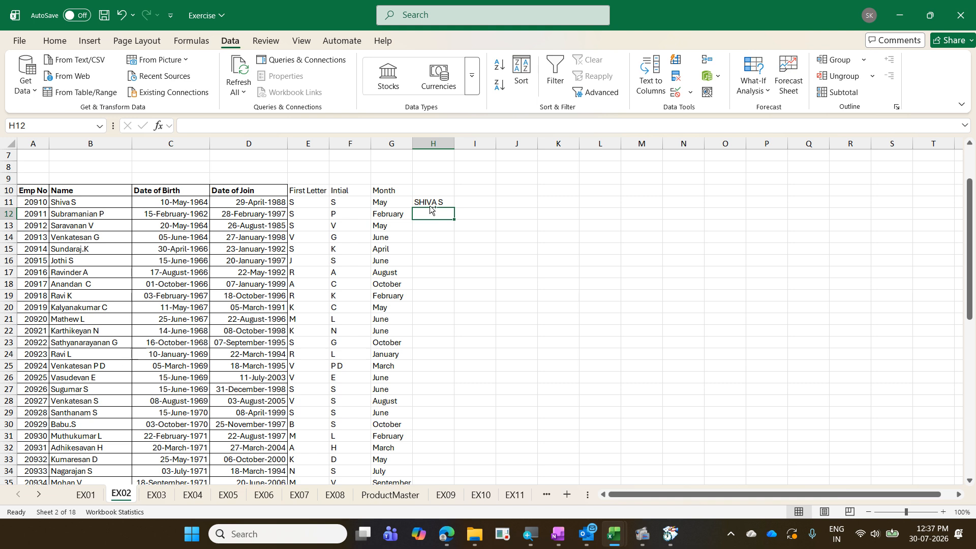
key("ctrl+e")
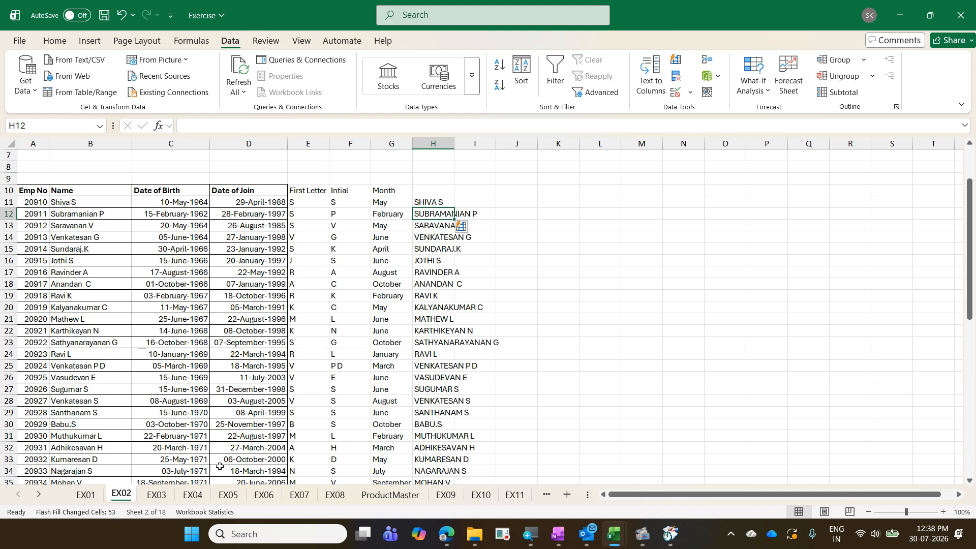
- On EX03, enter the first person's full name, last then first, in D11
left_click(154, 496)
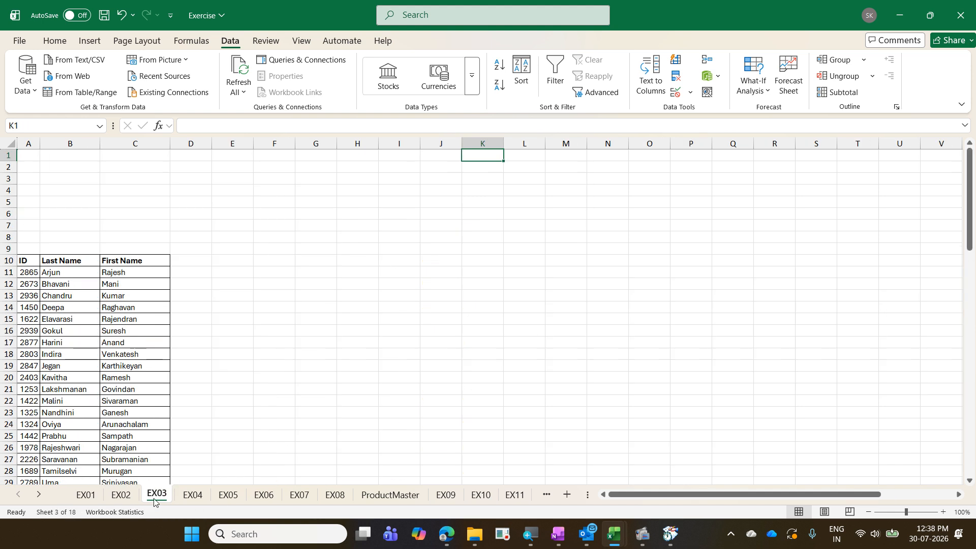
left_click(114, 348)
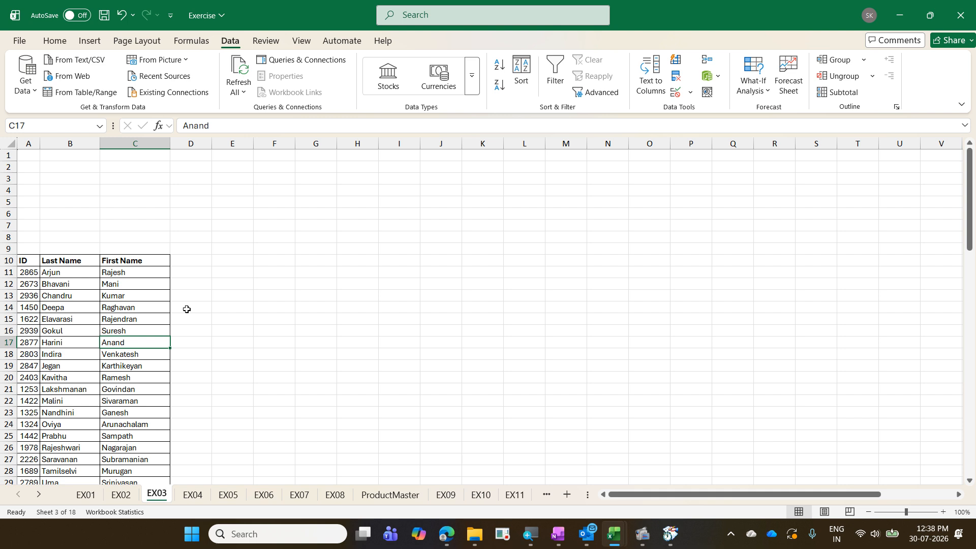
left_click(193, 273)
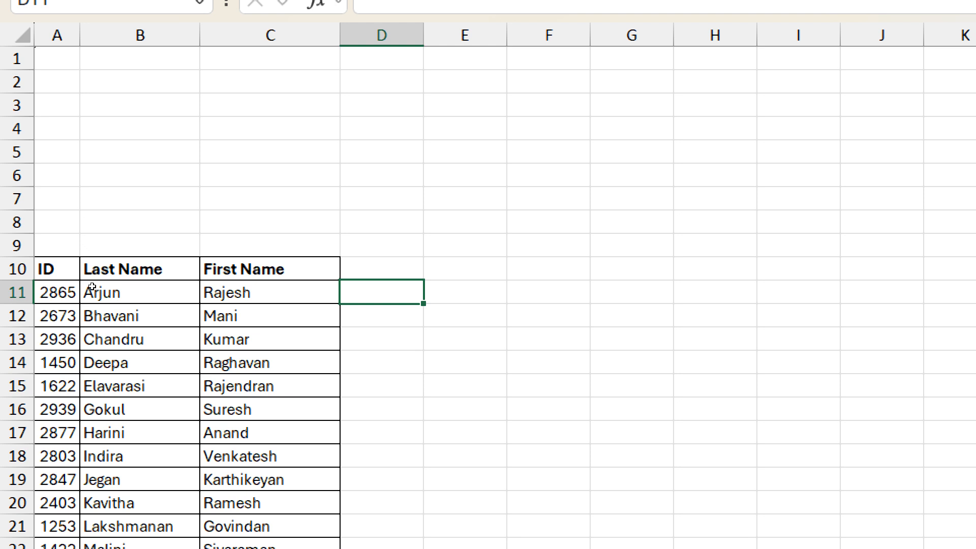
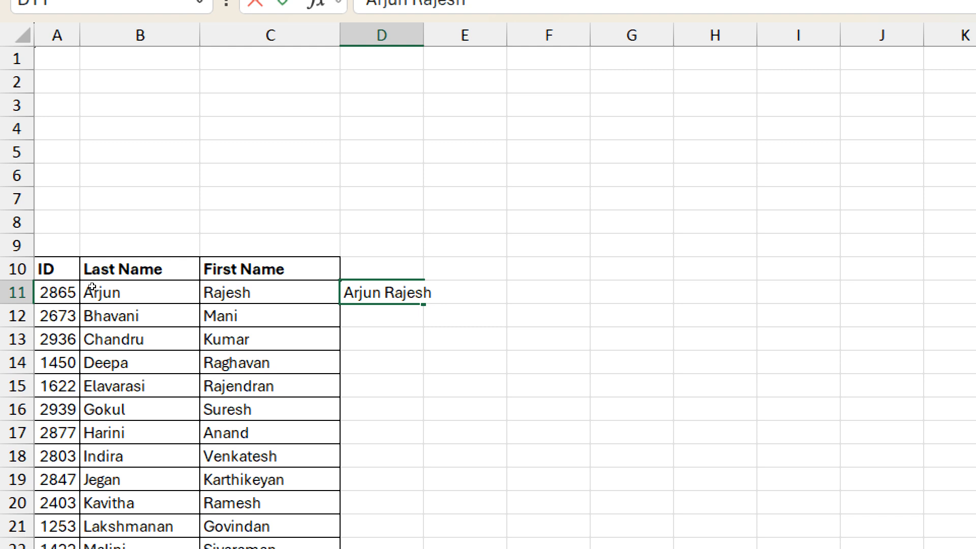
key("Return")
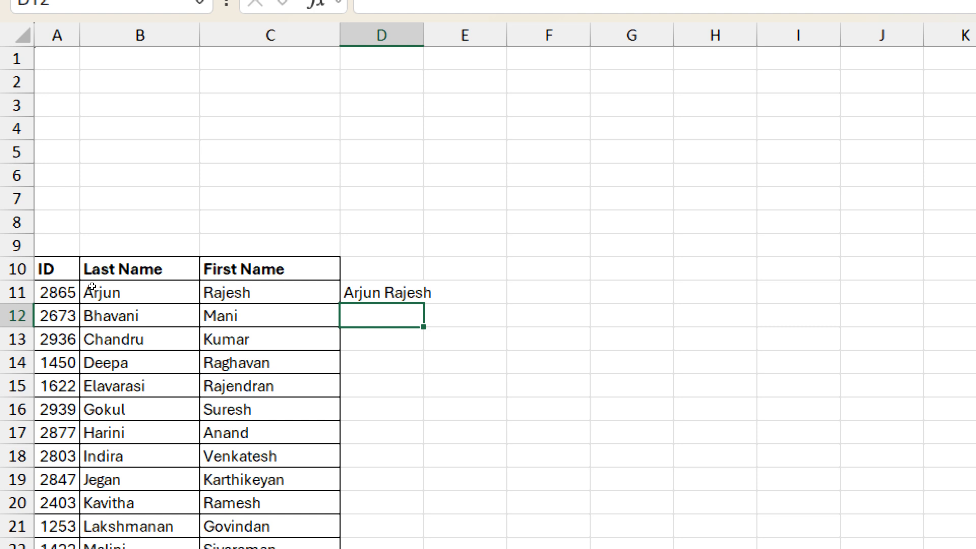
- Flash Fill the full names down column D, undo and redo it, then switch to Exercise - Copy
key("ctrl+e")
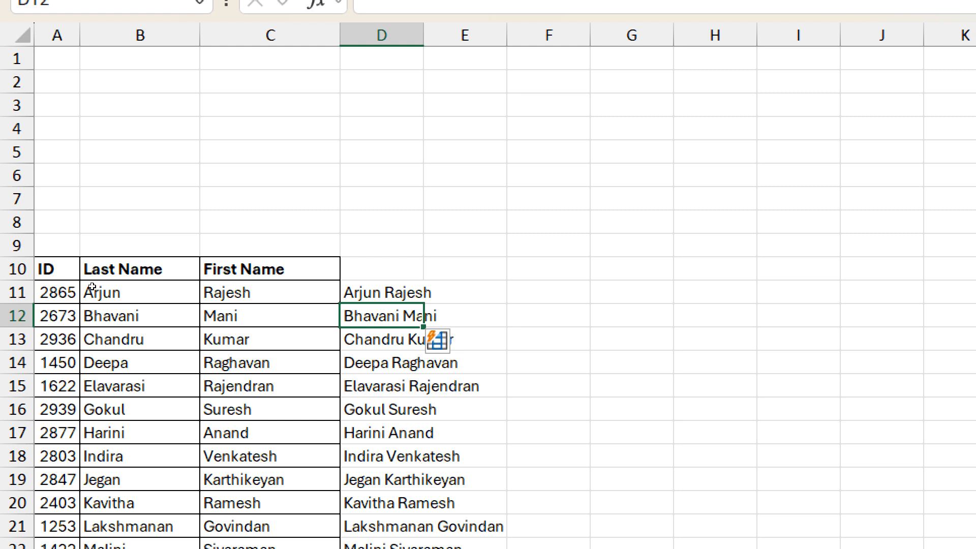
key("ctrl+z")
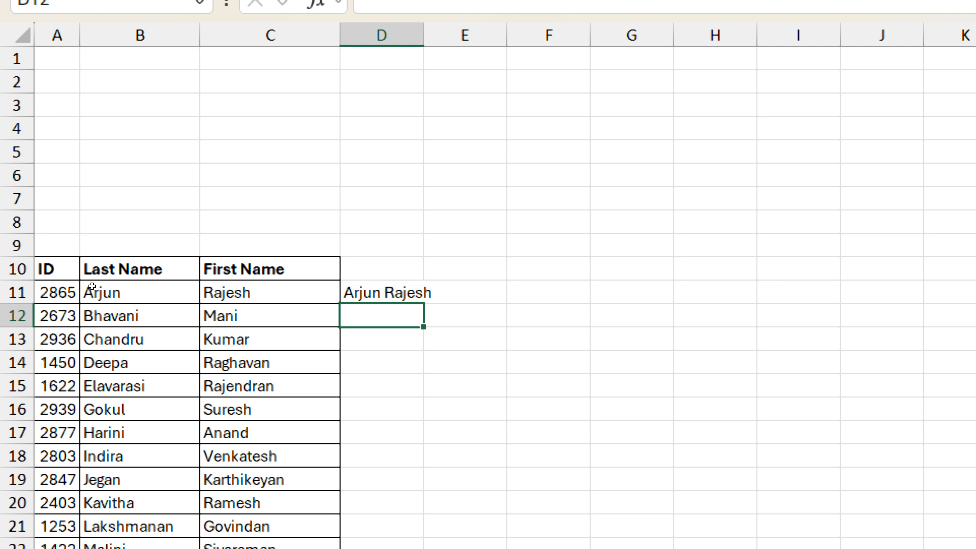
key("ctrl+e")
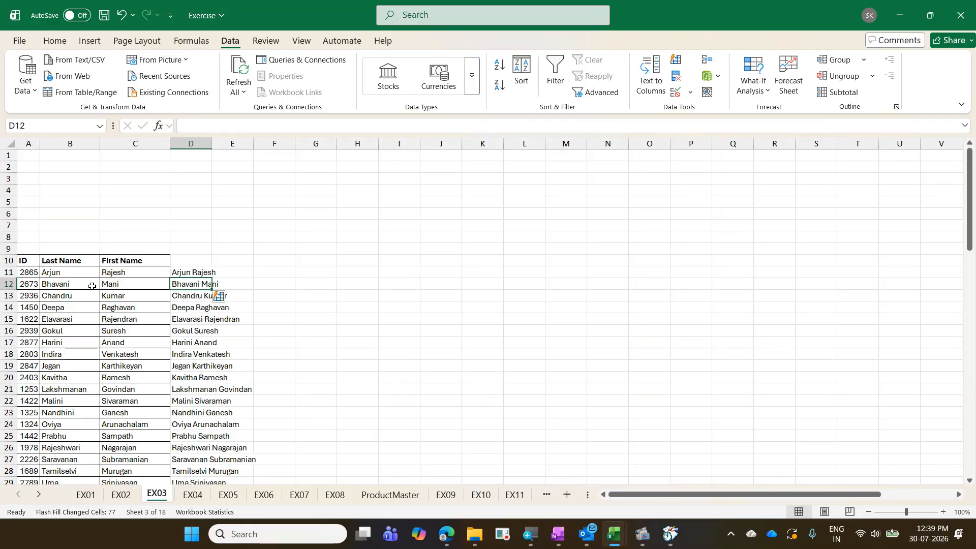
key("alt+Tab")
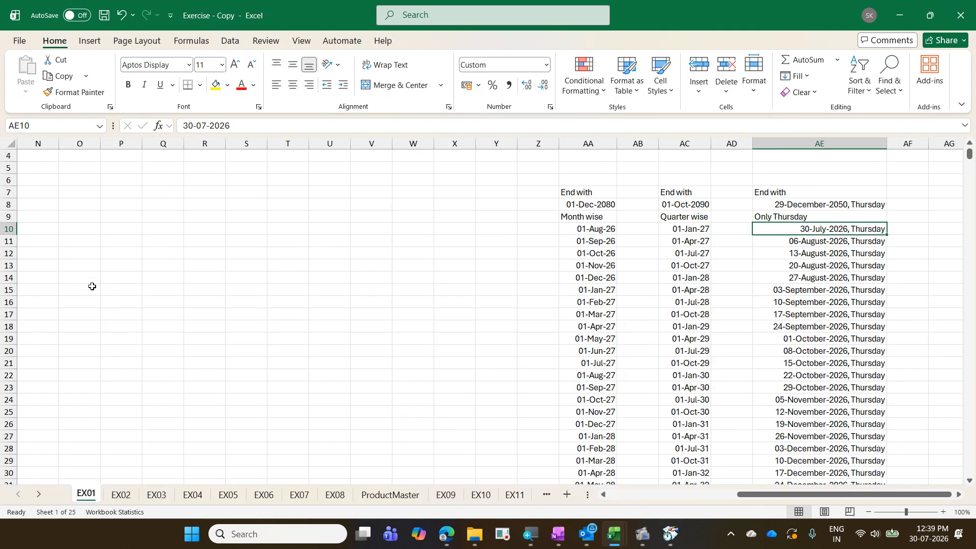
- Go to the EX03 sheet of Exercise - Copy to review its outlook.com e-mail column
key("ctrl+Page_Down")
key("ctrl+Page_Down")
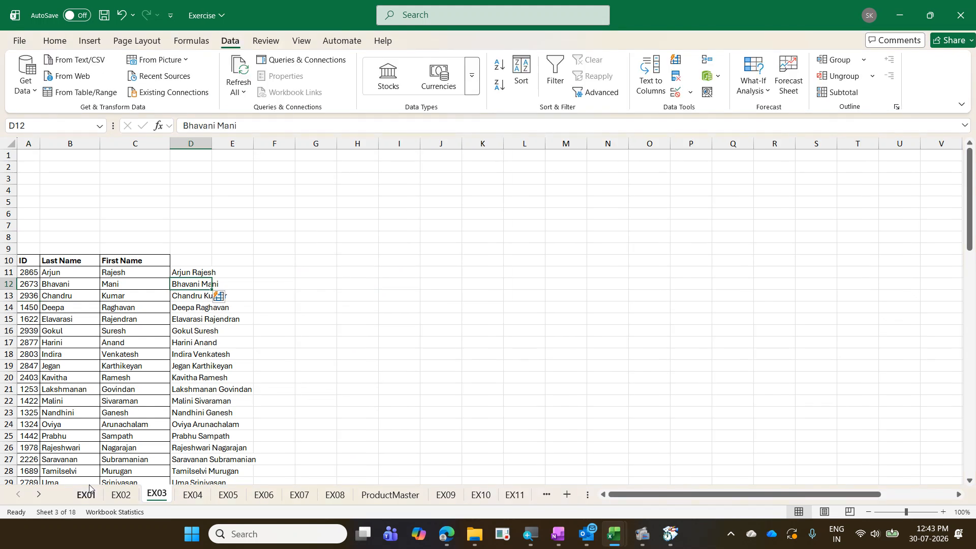
- Enter the first person's outlook.com e-mail in E11, Flash Fill the column, then undo the fill
key("Right")
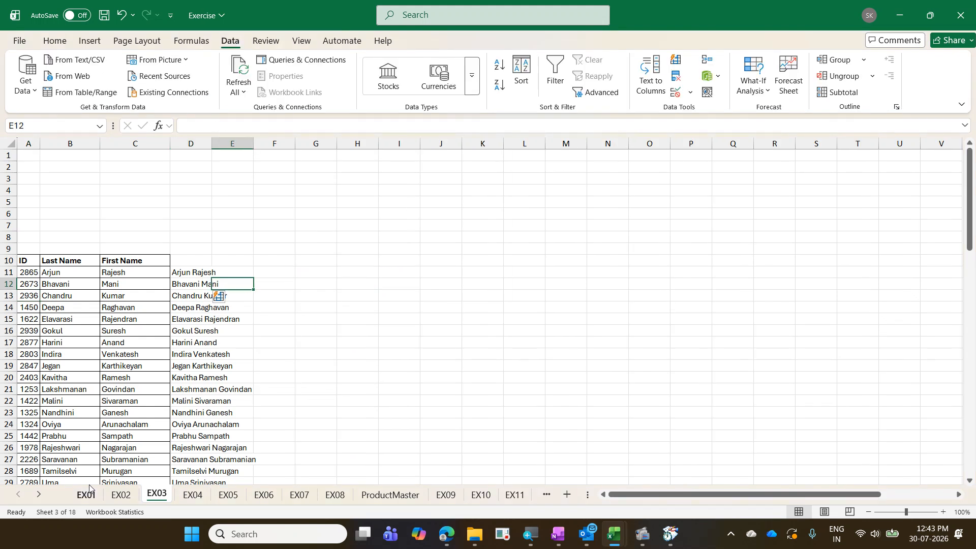
key("Up")
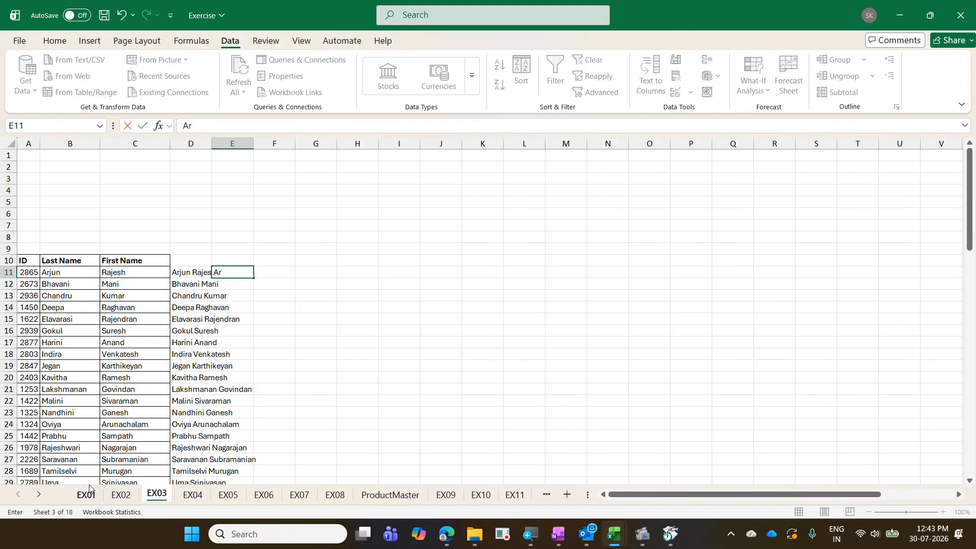
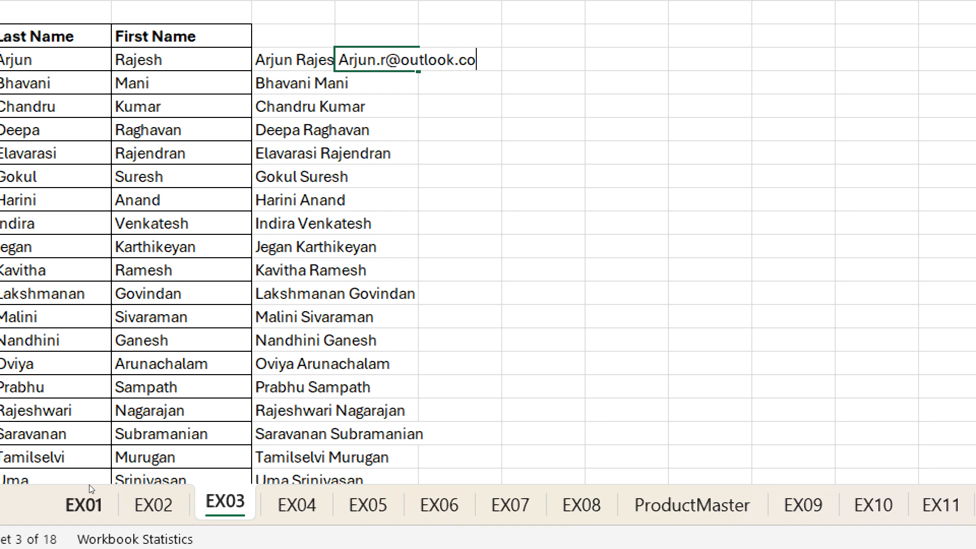
key("Return")
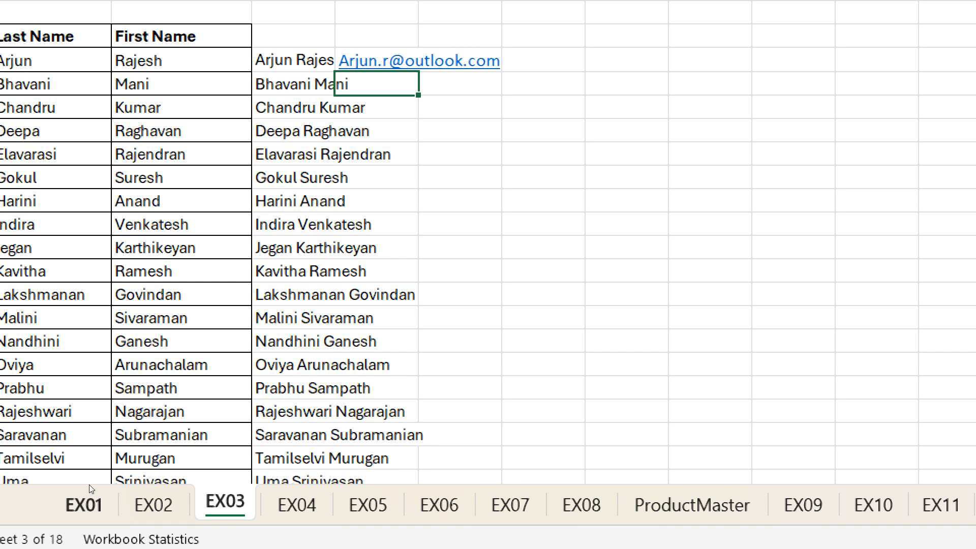
key("ctrl+e")
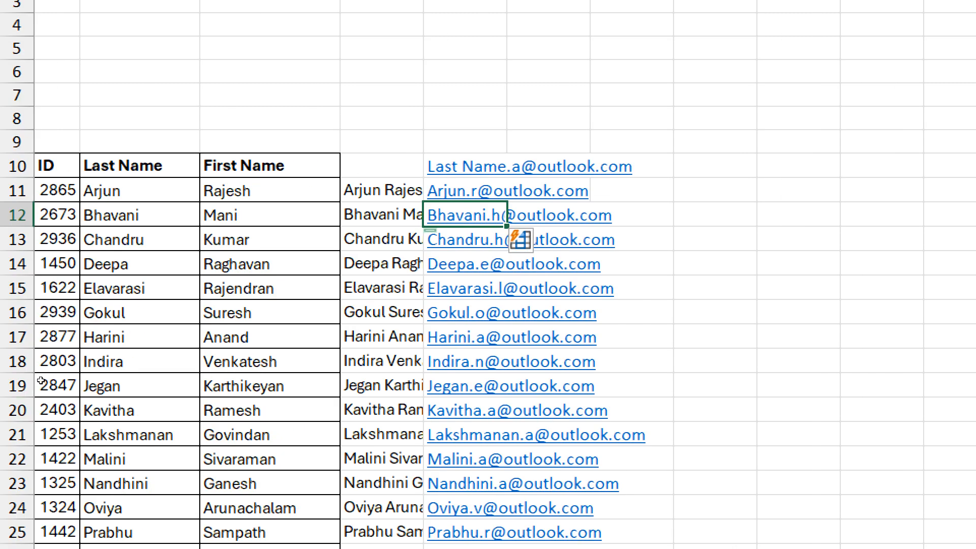
key("ctrl+z")
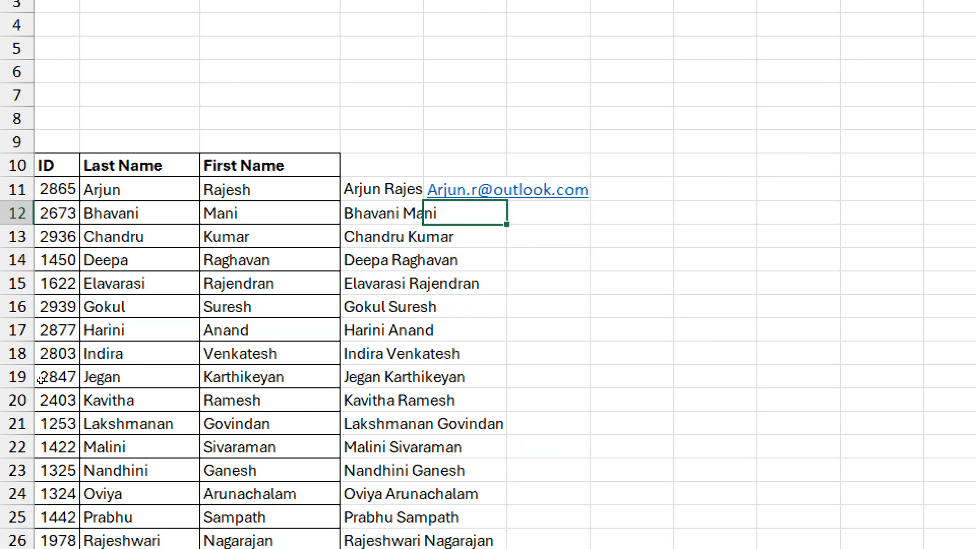
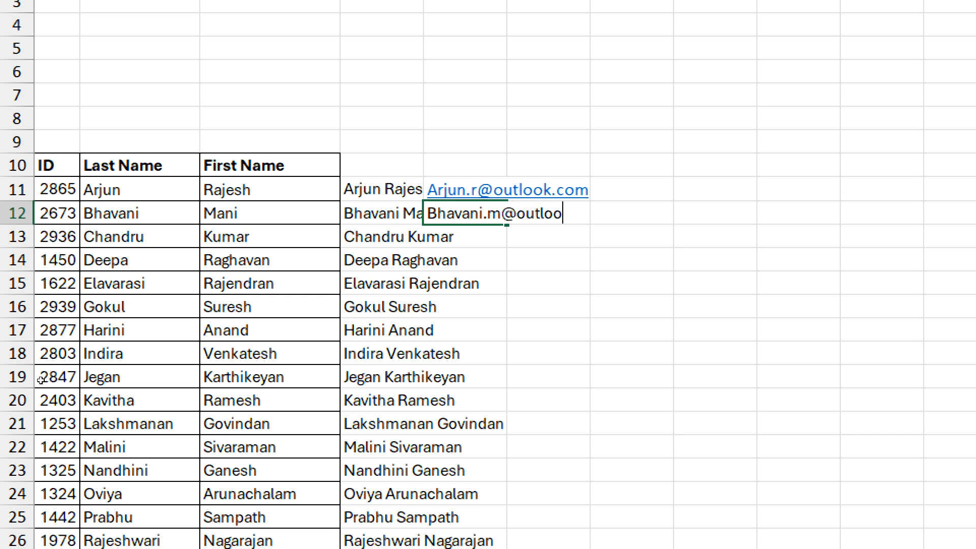
- Enter a second lastname.initial outlook.com e-mail in E12 and Flash Fill the remaining 77 rows
key("Return")
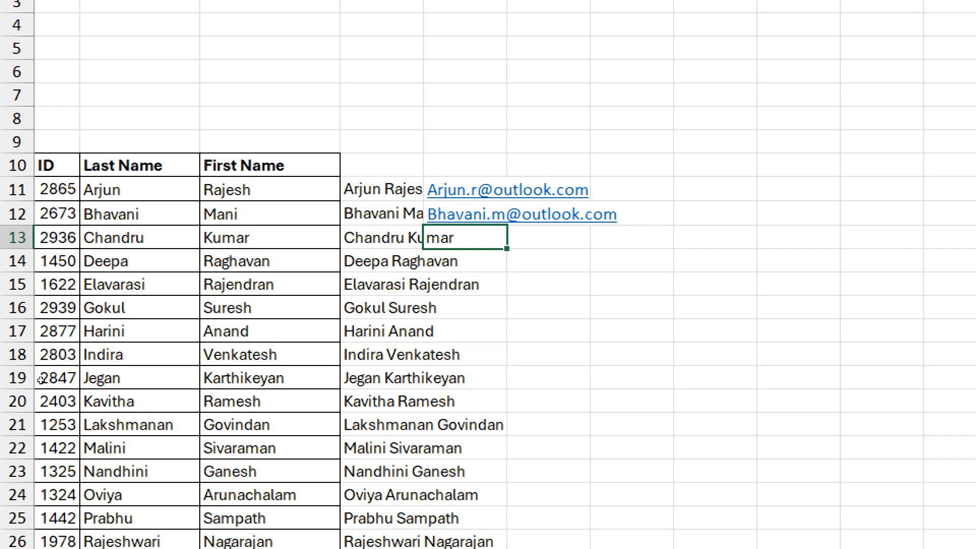
key("ctrl+e")
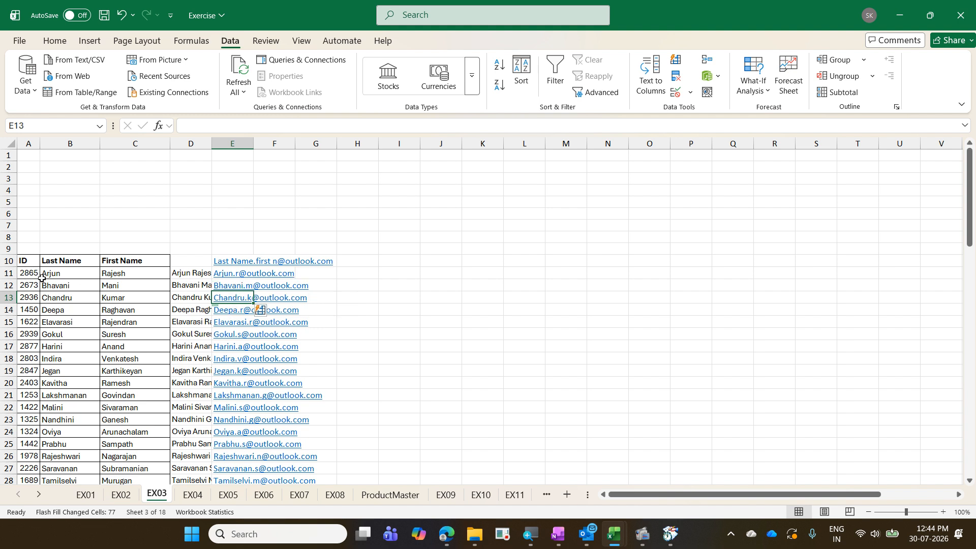
left_click(237, 278)
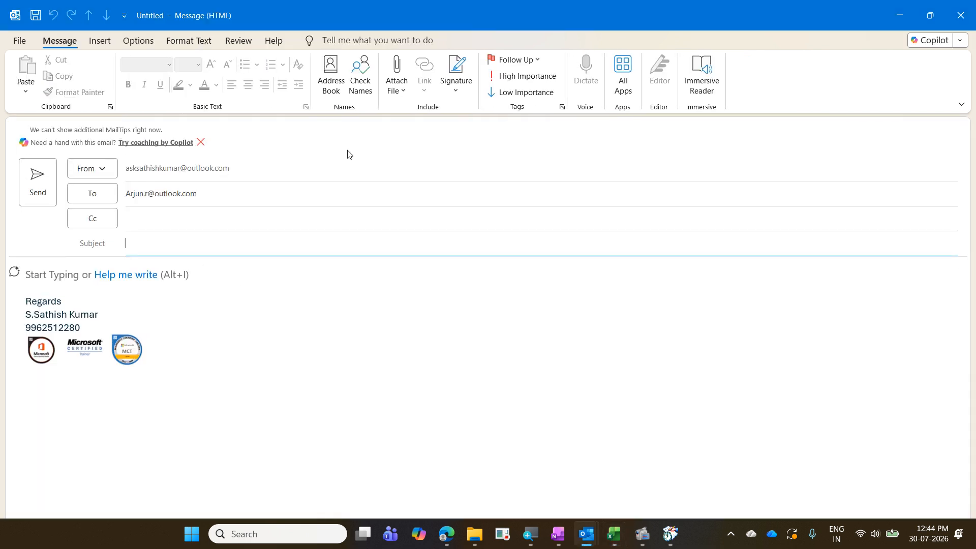
left_click(962, 24)
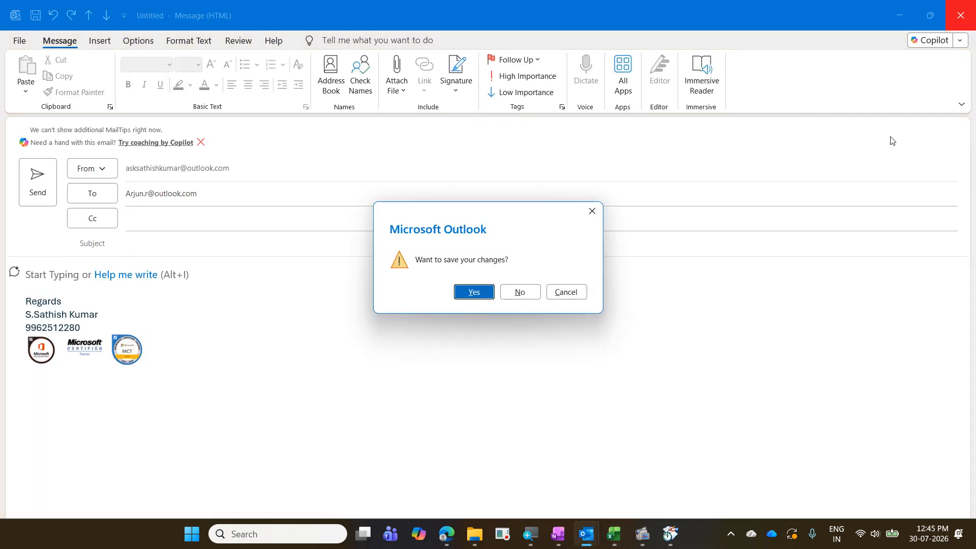
left_click(515, 300)
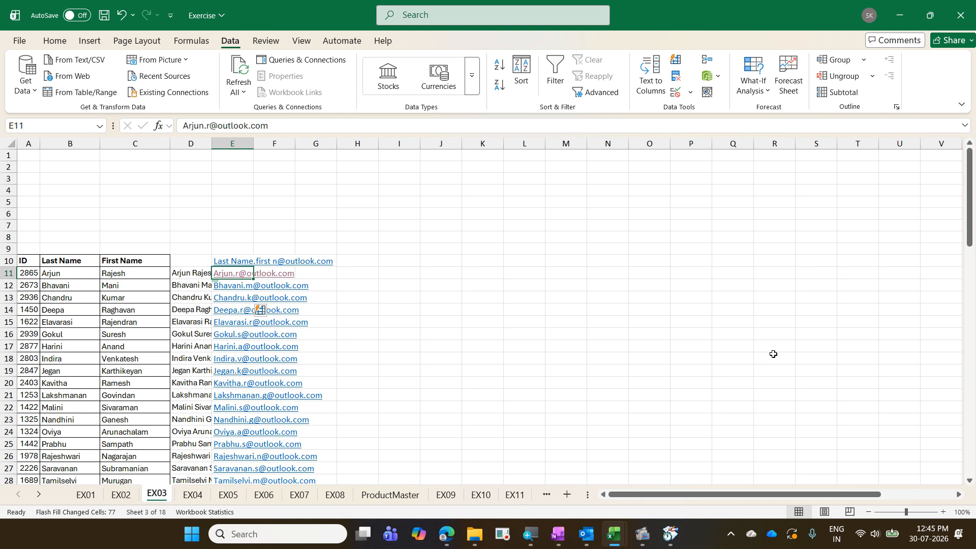
- Select the e-mail range E11:E88 and apply Remove Hyperlinks to it
key("ctrl+shift+Down")
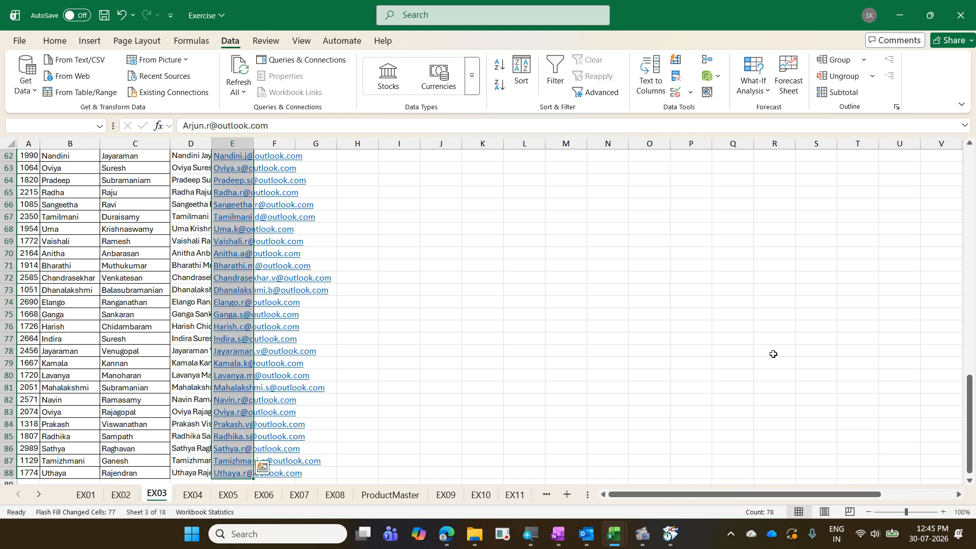
right_click(240, 260)
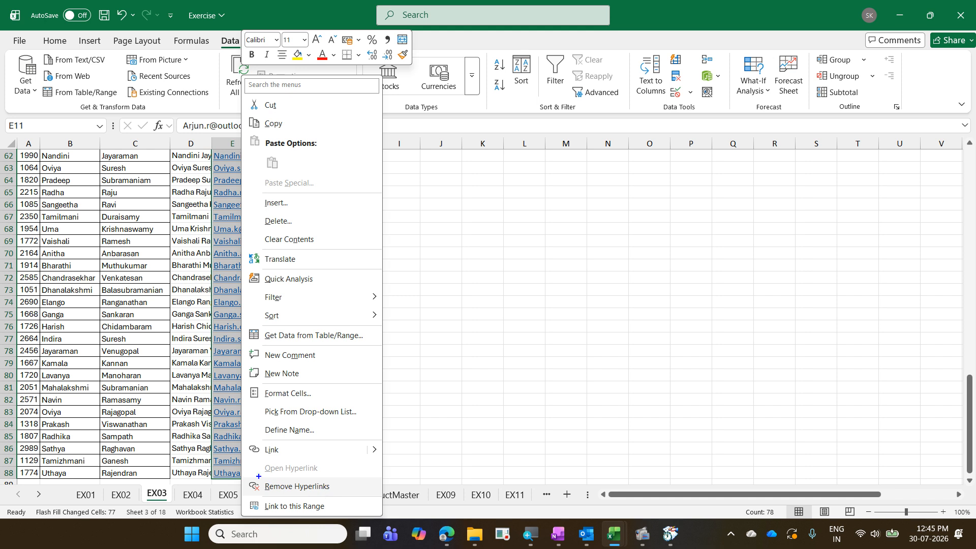
left_click_drag(250, 473, 361, 491)
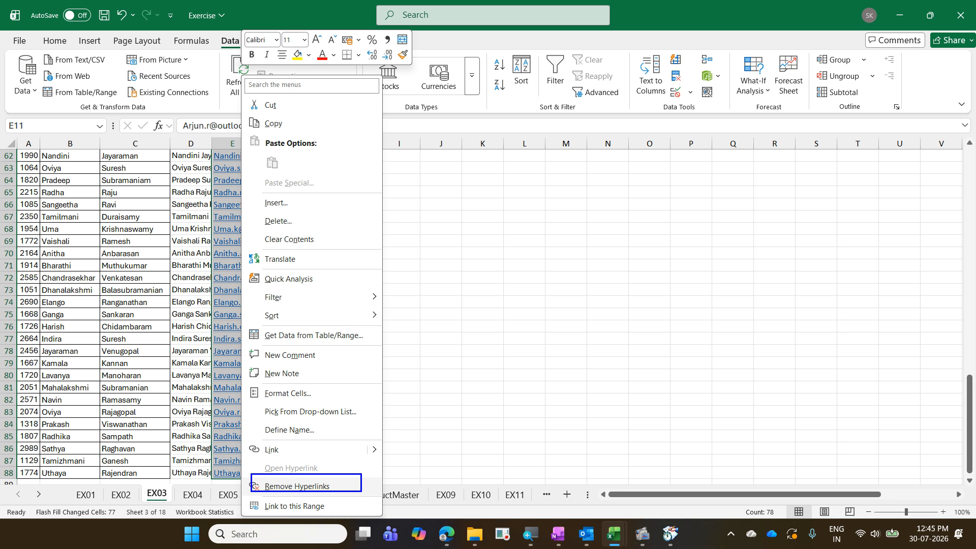
key("Escape")
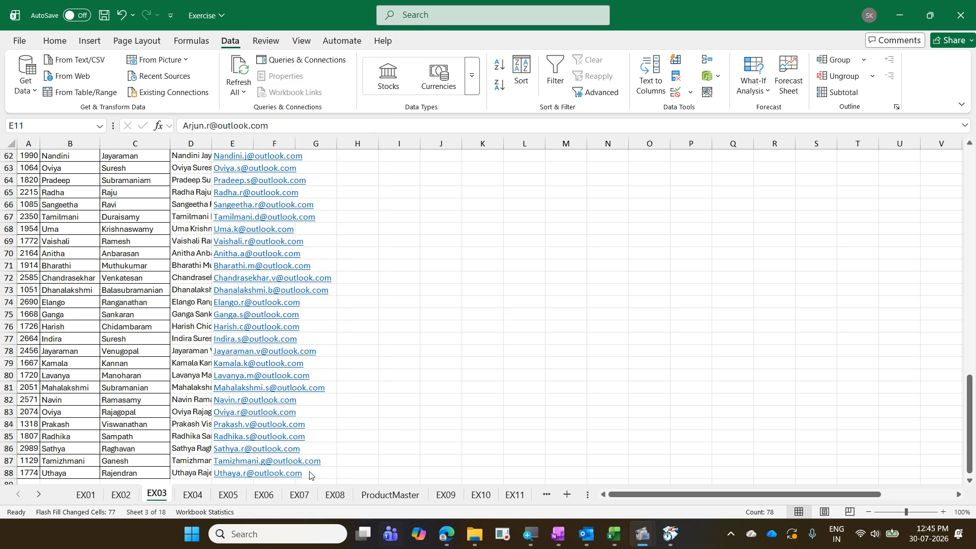
right_click(238, 397)
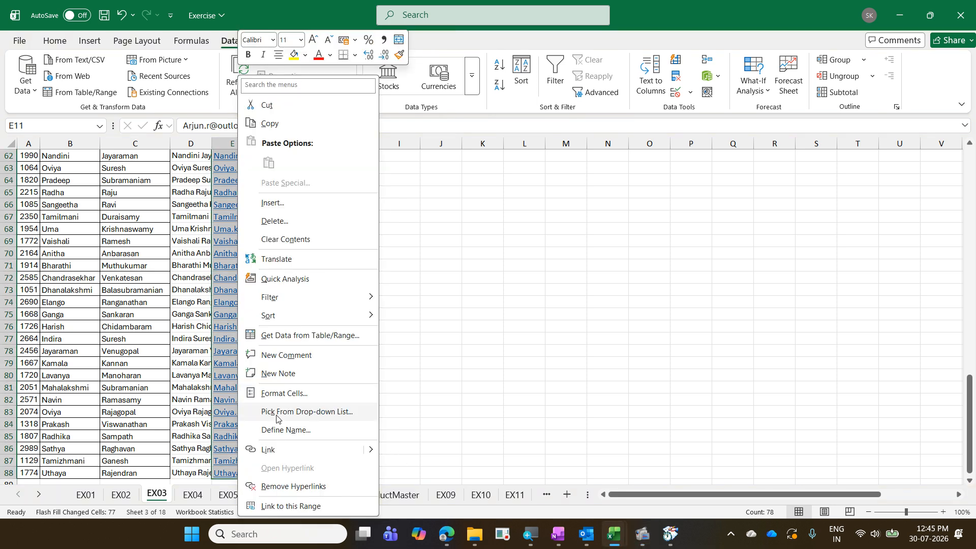
left_click(326, 486)
- Spot-check several e-mail cells to confirm they are now plain text
scroll(262, 478, "up", 20)
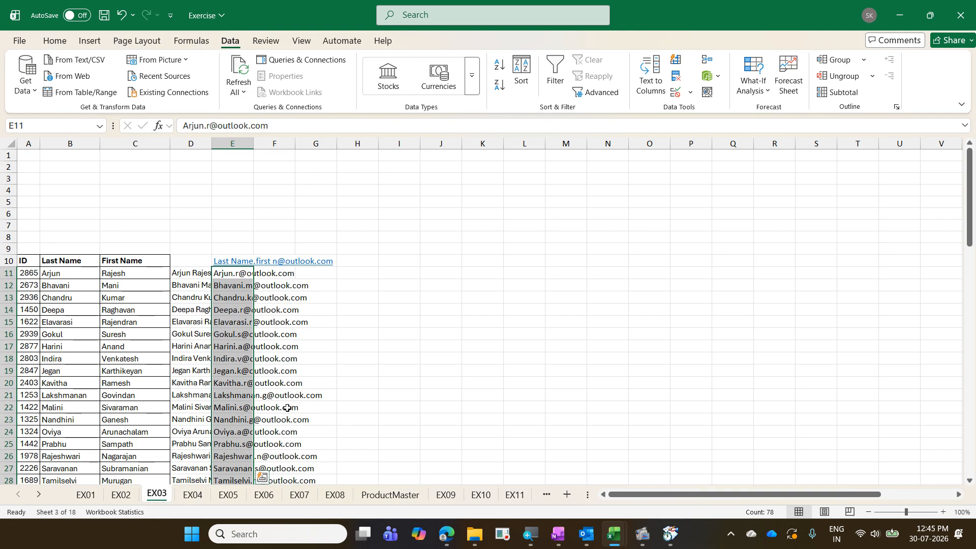
left_click(247, 299)
left_click(246, 368)
left_click(239, 410)
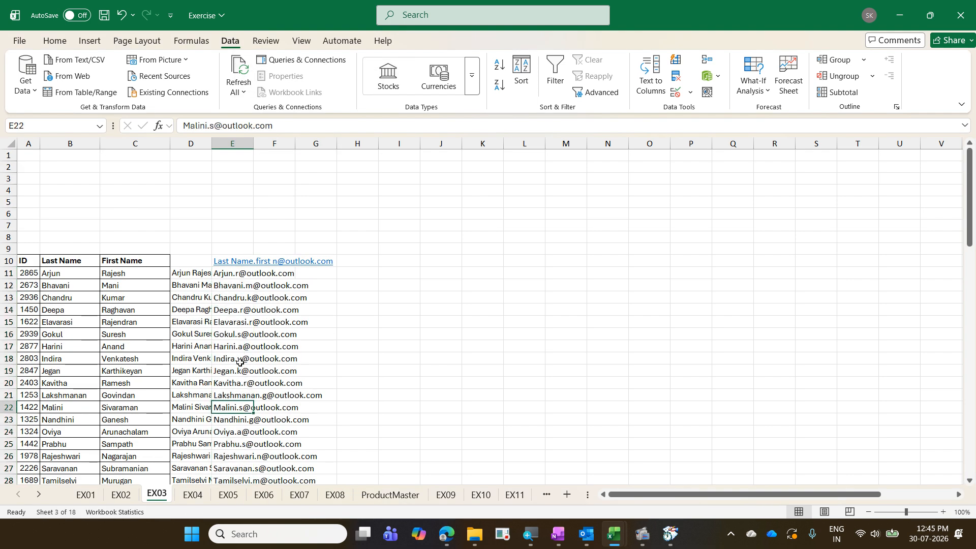
left_click(239, 347)
left_click(246, 311)
left_click(244, 273)
left_click(239, 347)
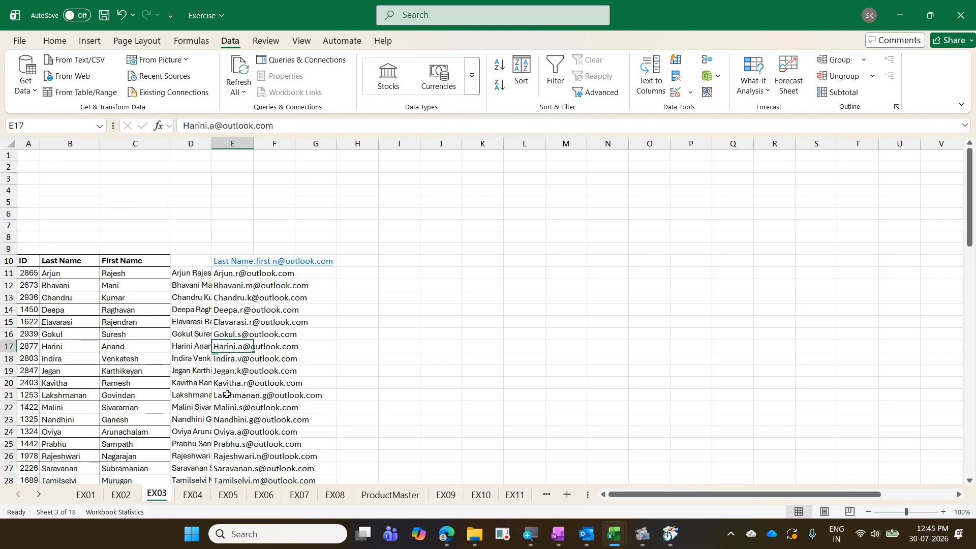
left_click(227, 395)
- Widen column D for the full names and AutoFit column E to the longest e-mail
left_click_drag(212, 144, 290, 143)
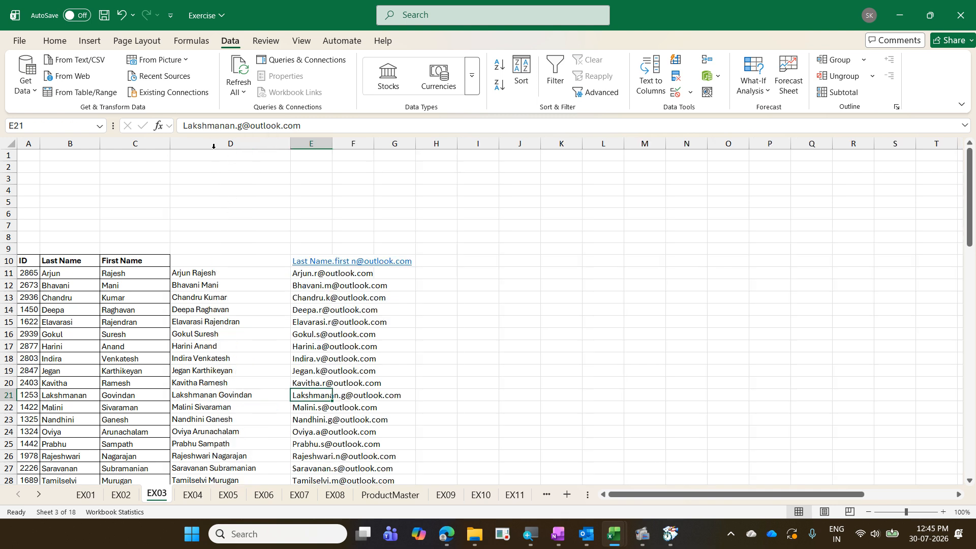
double_click(333, 144)
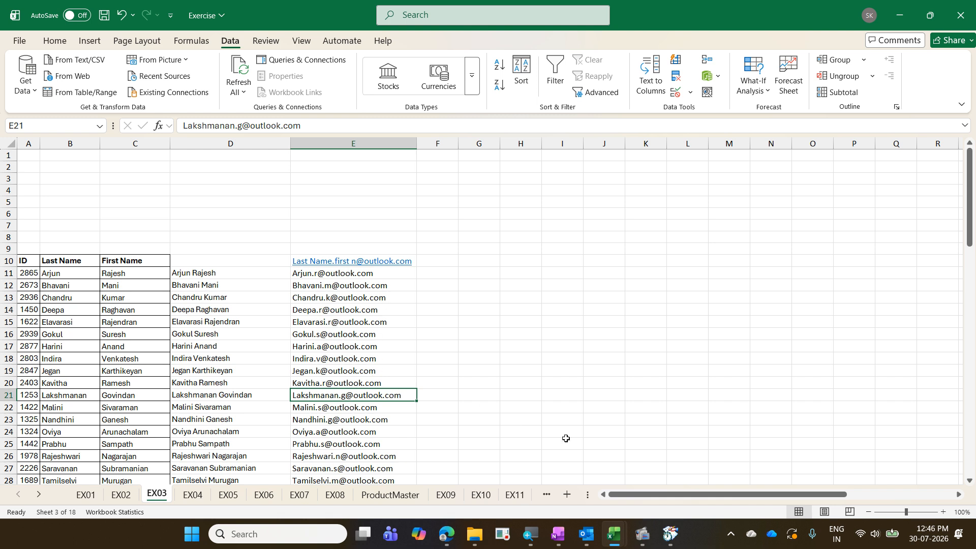
left_click_drag(644, 495, 973, 480)
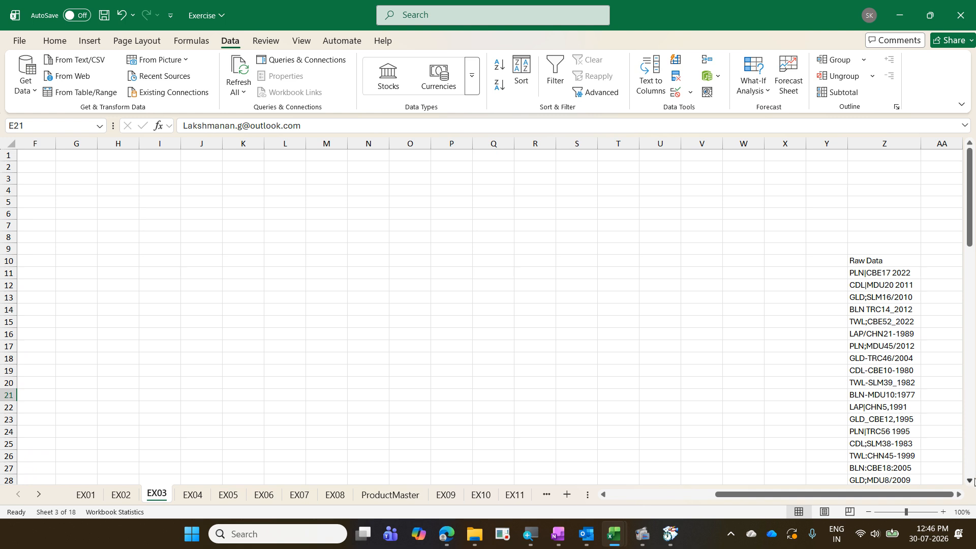
- In Exercise - Copy, move across EX03 to the split Raw Data code, city and year columns
left_click(959, 493)
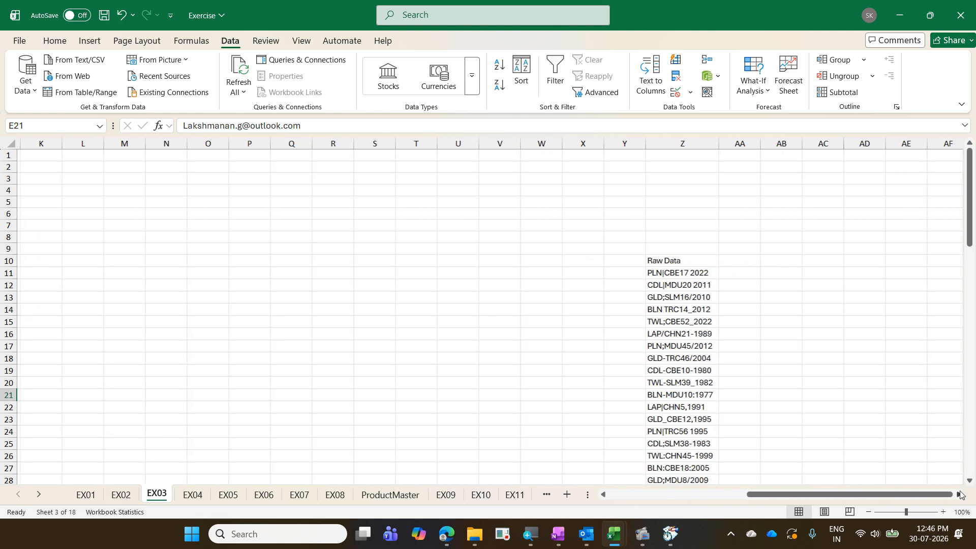
left_click(959, 493)
left_click(959, 494)
scroll(836, 435, "down", 2)
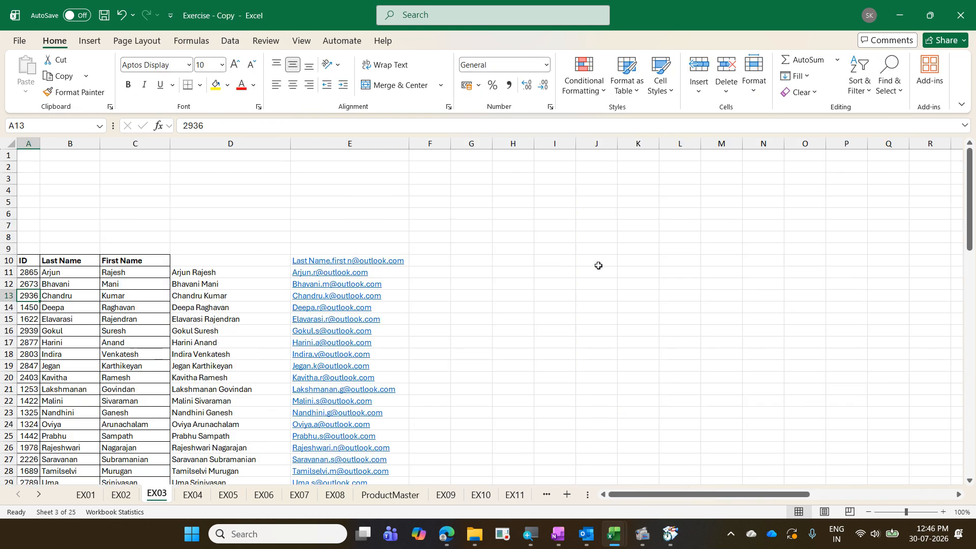
key("ctrl+Right")
key("ctrl+Right")
key("Right")
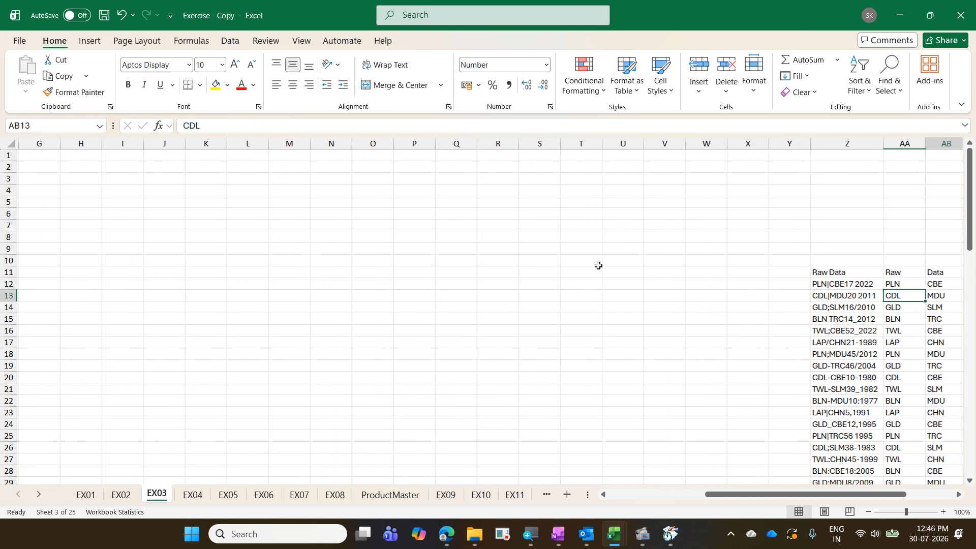
key("Right")
key("Right")
key("Right")
key("Right")
key("Right")
key("Right")
key("Right")
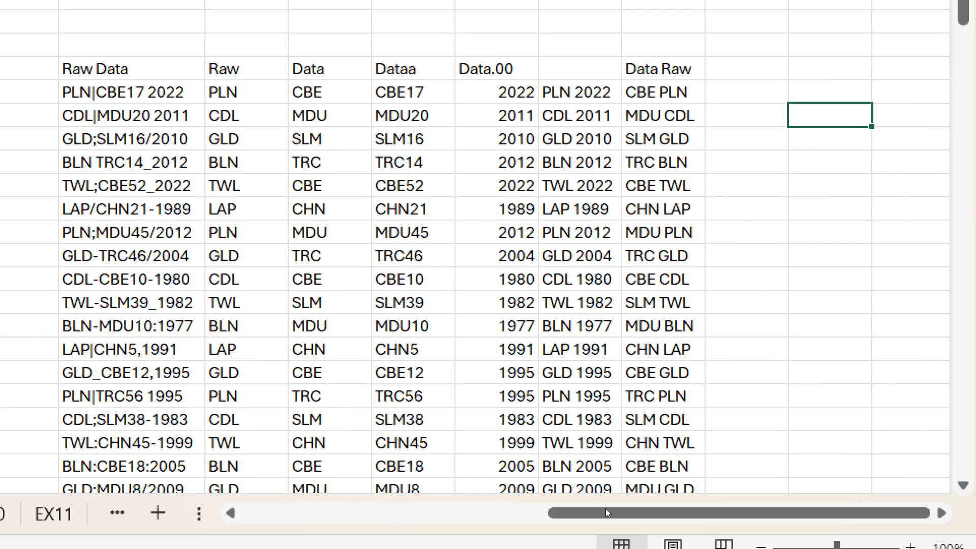
- Delete the header labels from Raw to Data Raw, then check the PLN and Data code values
left_click_drag(233, 69, 638, 67)
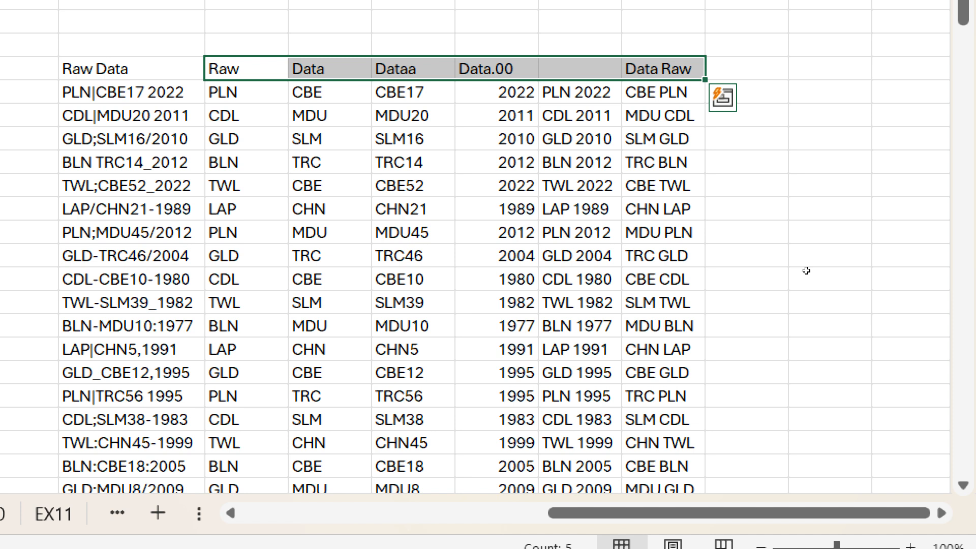
key("Delete")
key("Down")
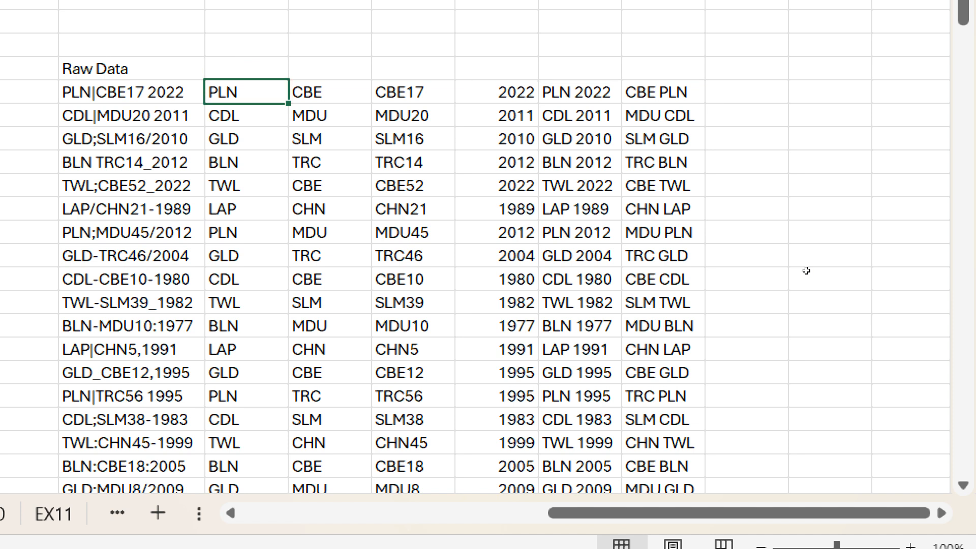
key("Down")
key("Down")
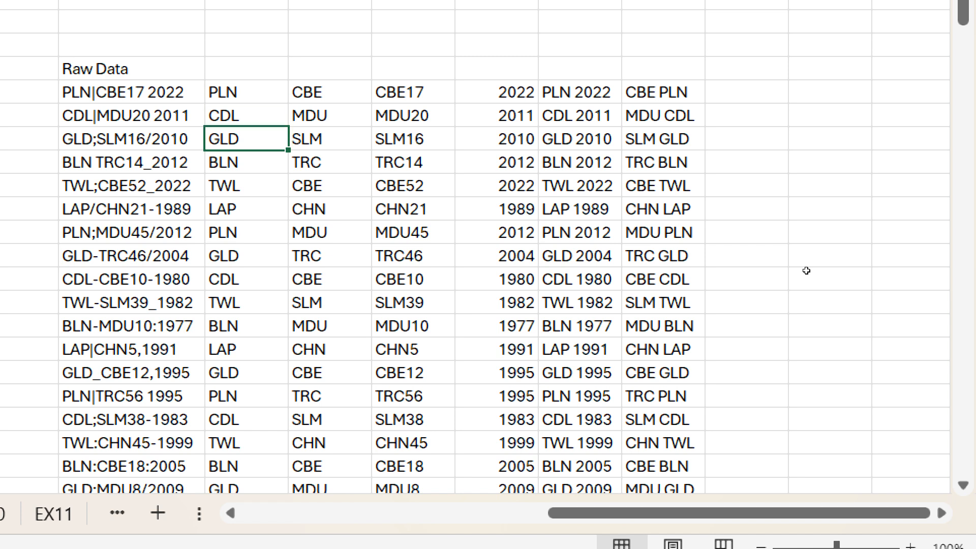
key("Up")
key("Up")
key("Right")
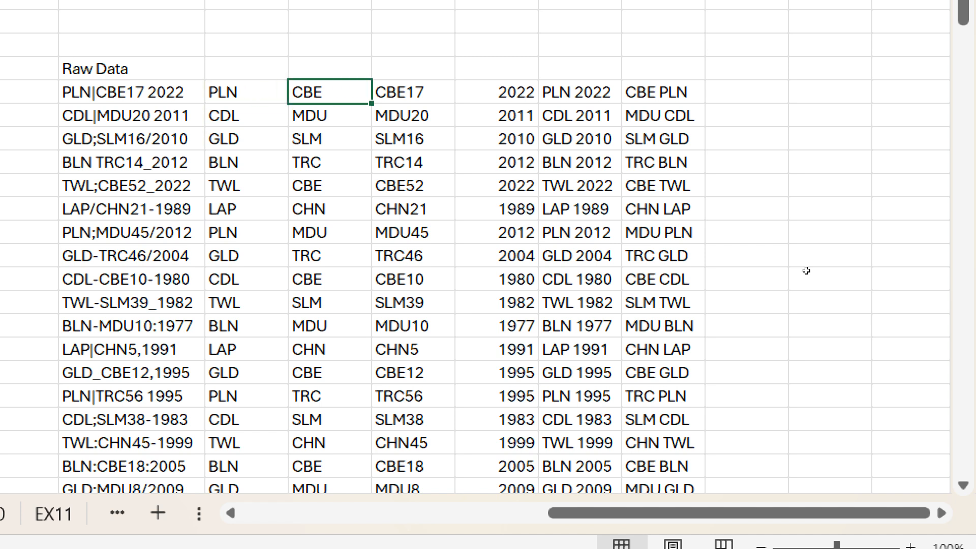
key("Down")
key("Down")
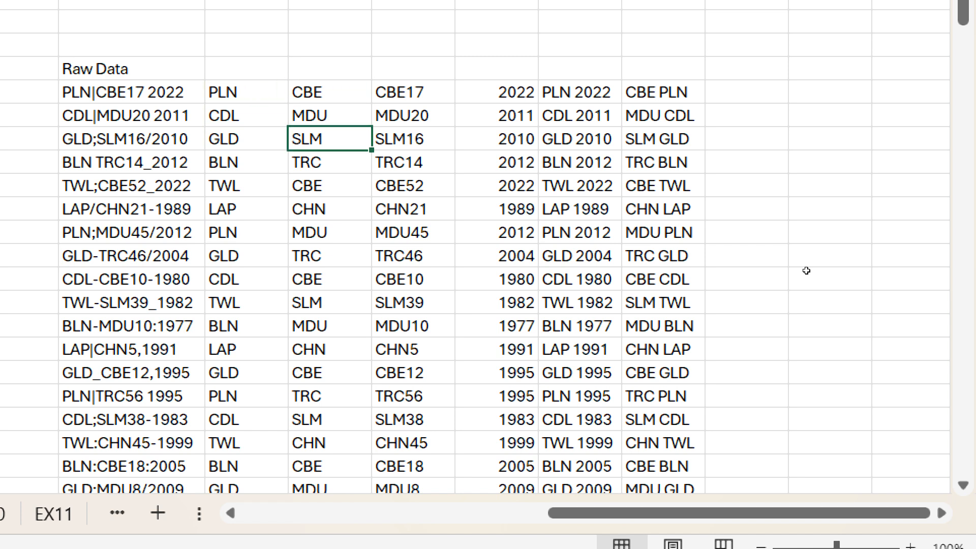
key("Up")
key("Up")
- Review the split values CBE17, MDU20, years 2022/2011/2010, PLN 2022 and CBE PLN / MDU CDL
key("Right")
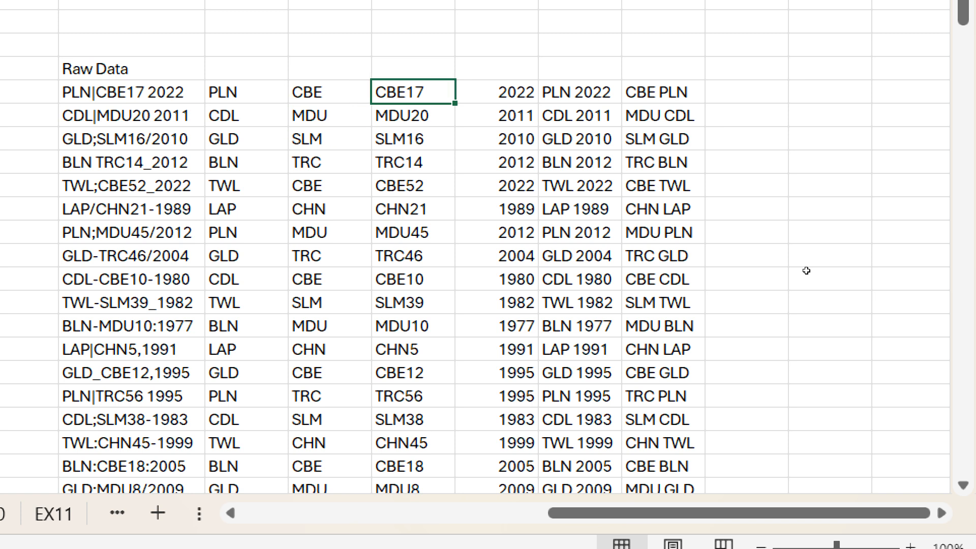
key("Down")
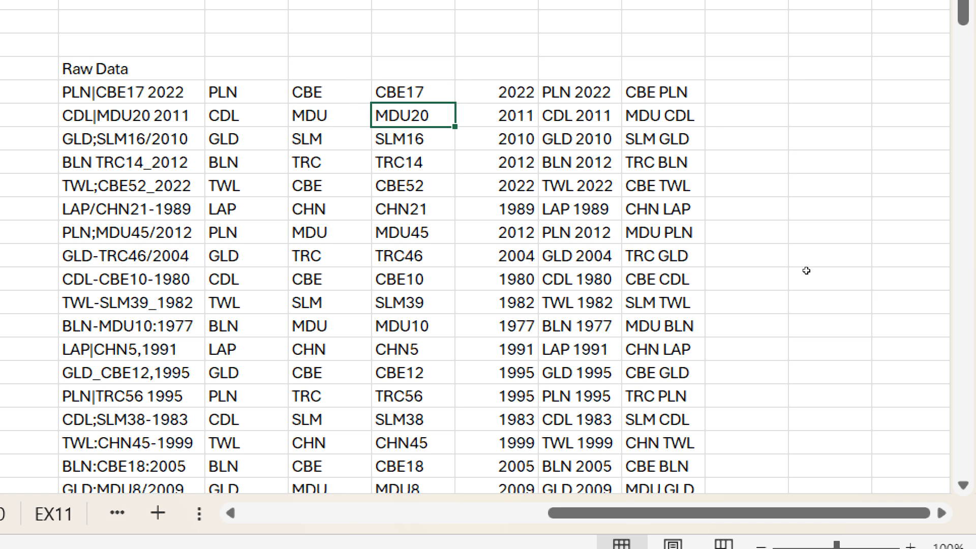
key("Right")
key("Up")
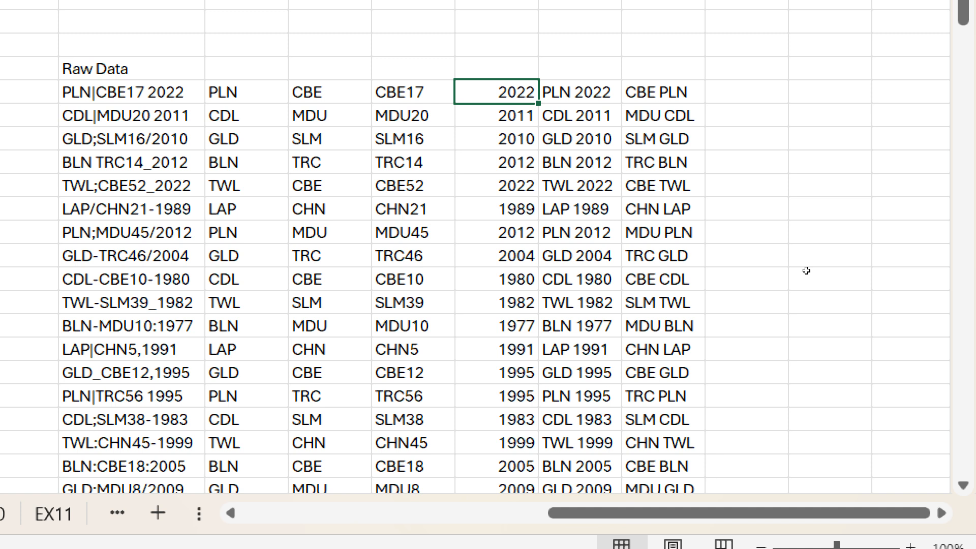
key("Down")
key("Down")
key("Up")
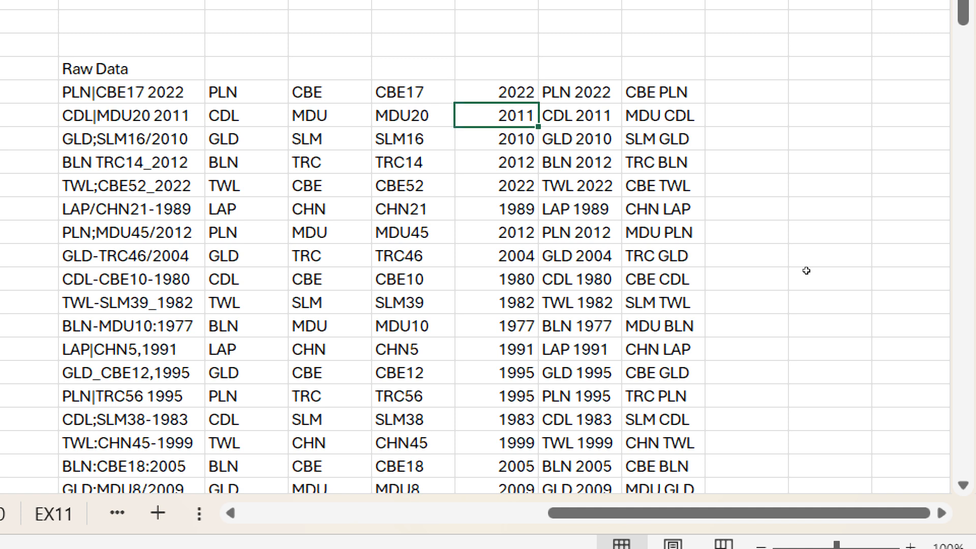
key("Right")
key("Up")
key("Down")
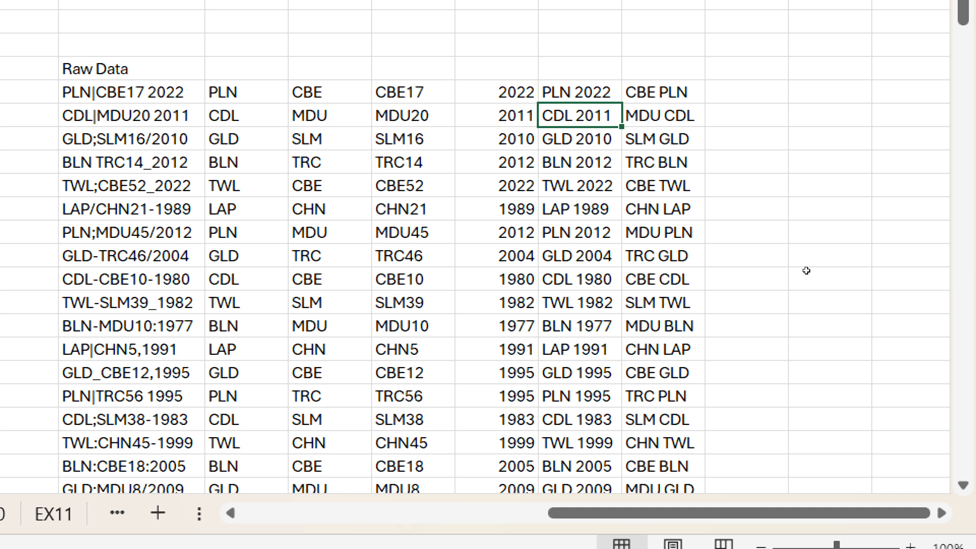
key("Right")
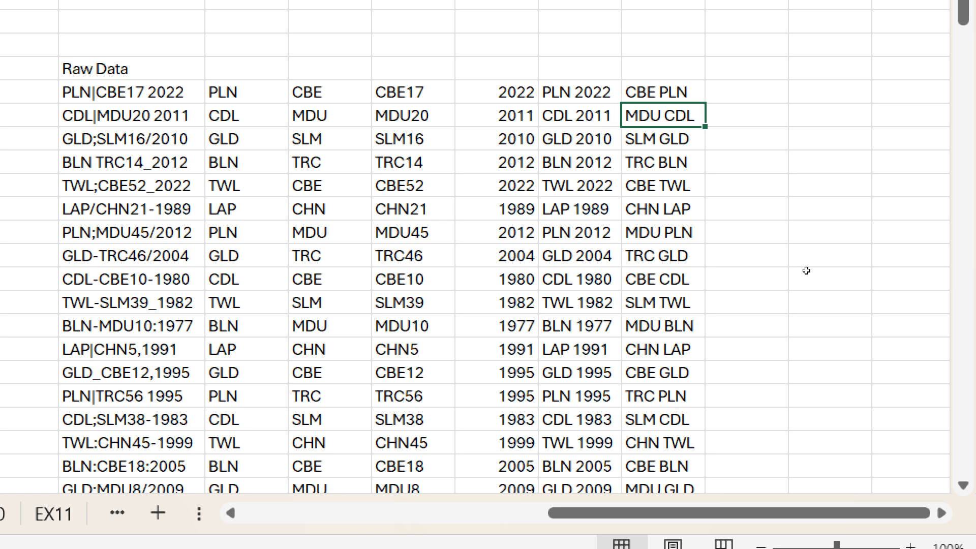
key("Up")
key("Down")
- Step across the second row's split values to MDU CDL and back to PLN
key("Left")
key("Left")
key("Left")
key("Left")
key("Left")
key("Left")
key("Right")
key("Right")
key("Right")
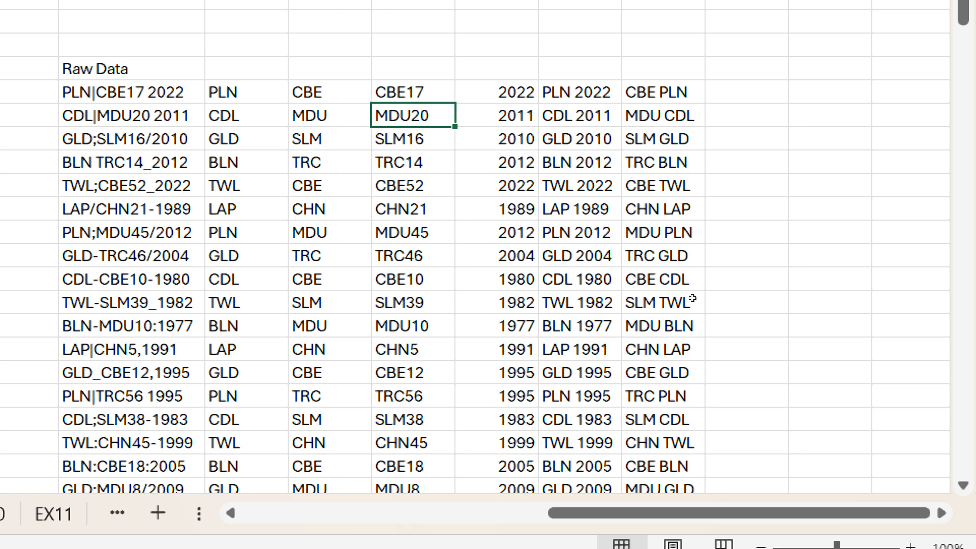
key("Right")
key("Right")
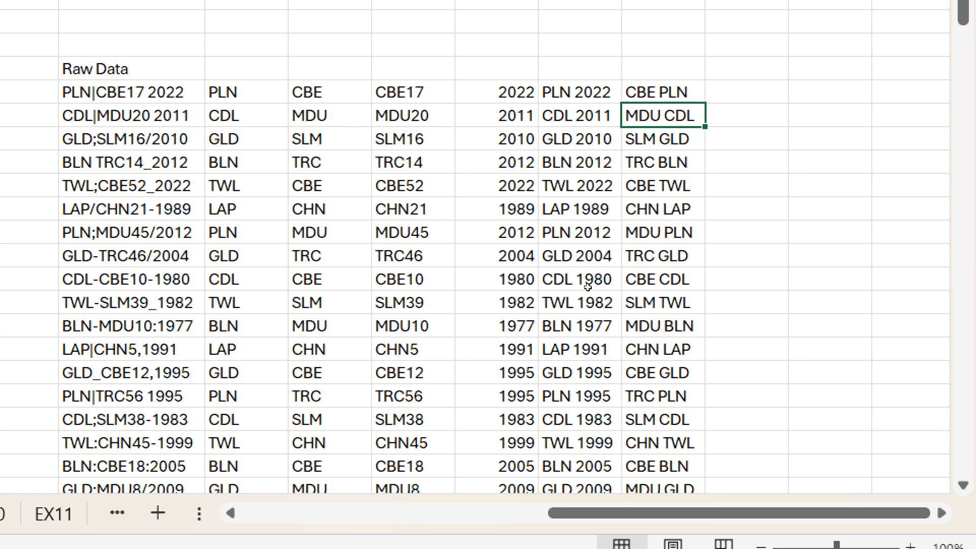
key("Left")
key("Left")
key("Left")
key("Left")
key("Left")
key("Up")
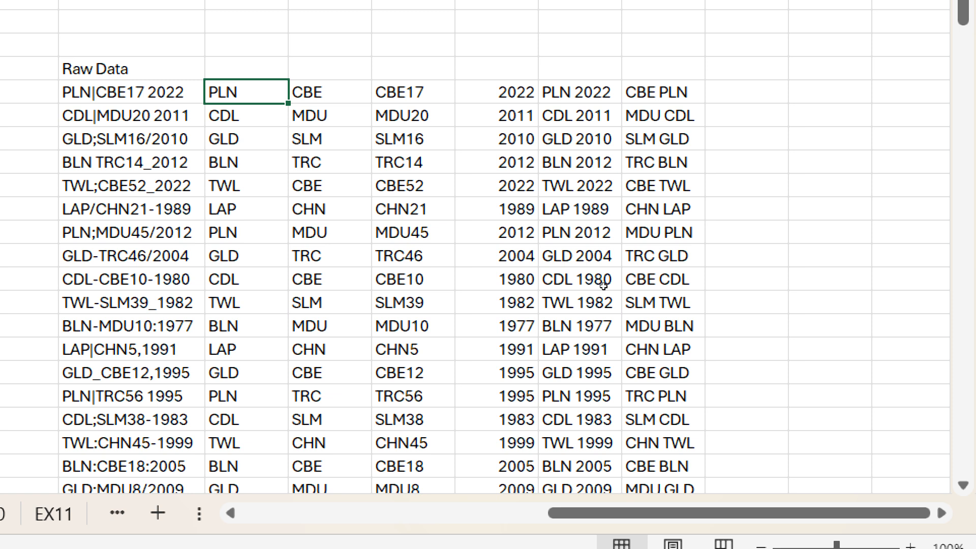
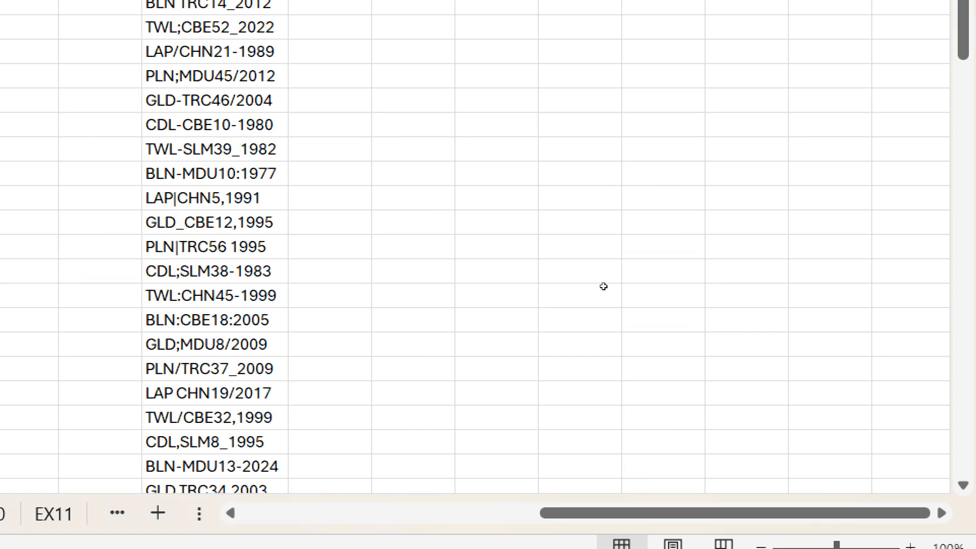
- Enter PLN and CDL as the first two codes beside Raw Data and accept the suggested fill
scroll(603, 286, "up", 2)
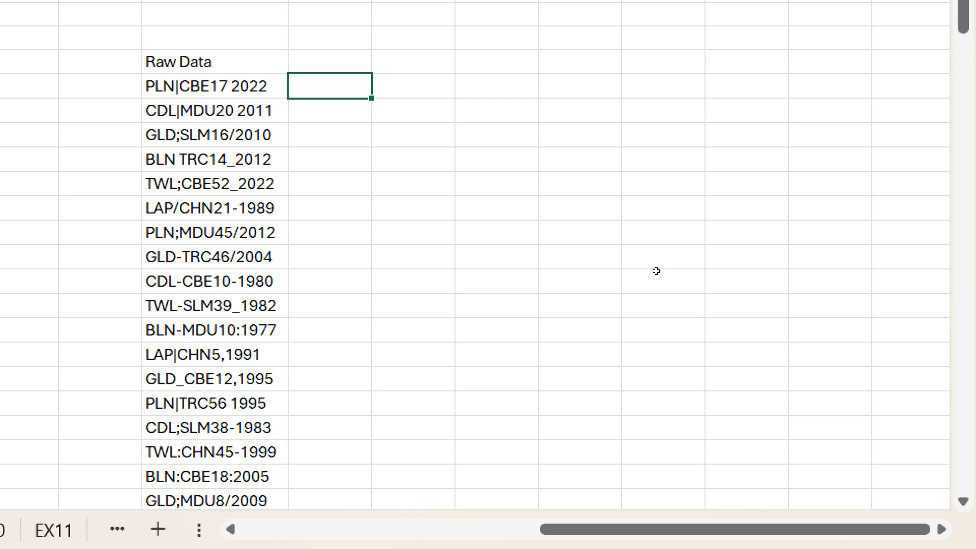
type("PLN")
key("Return")
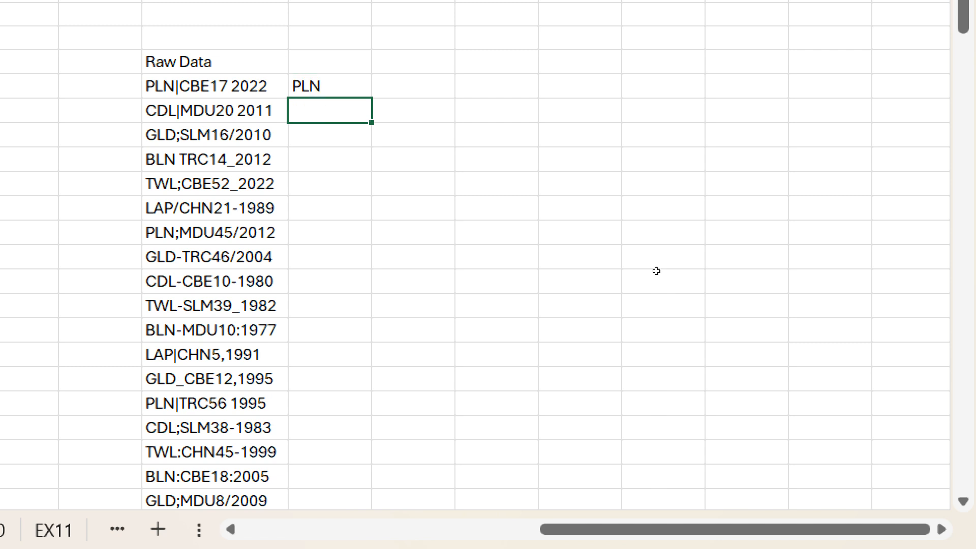
type("CDL")
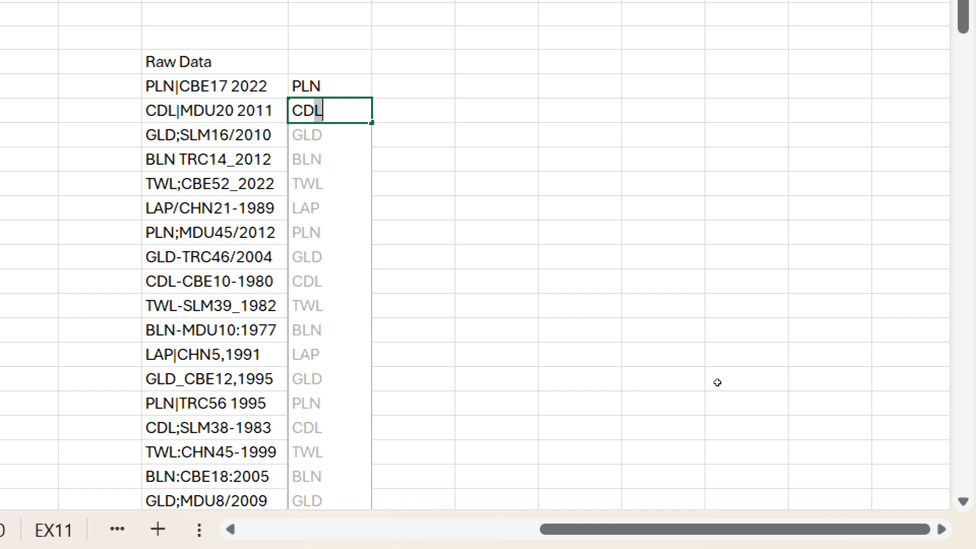
scroll(717, 382, "down", 5)
scroll(717, 382, "up", 5)
key("Return")
scroll(717, 381, "down", 5)
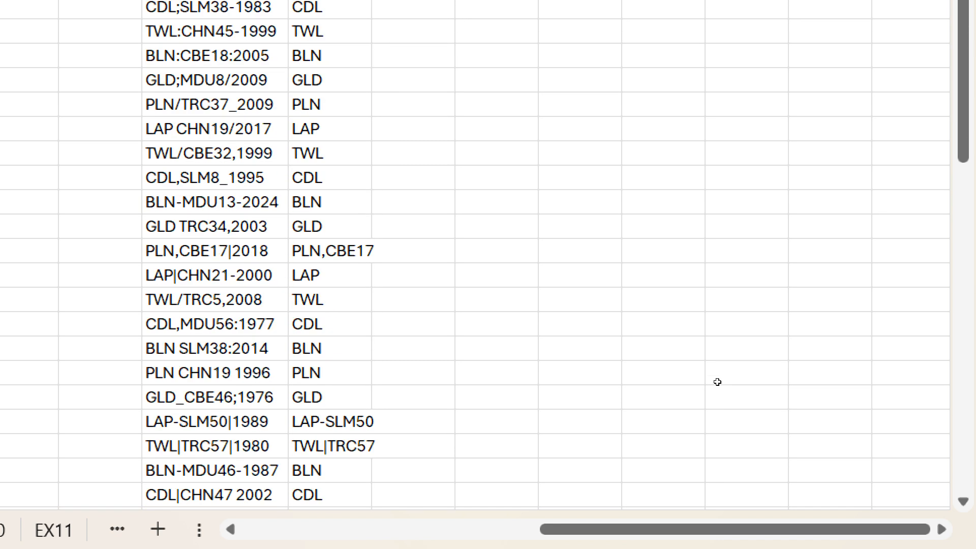
scroll(717, 381, "up", 5)
scroll(717, 381, "down", 5)
scroll(717, 381, "down", 1)
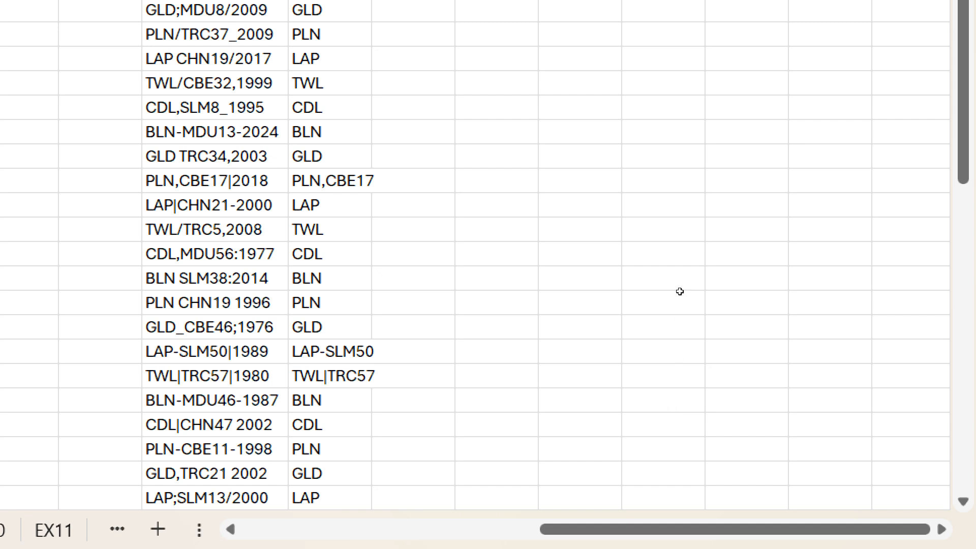
- Undo the faulty fill, add GLD as the third code, and Flash Fill clean three-letter prefixes down the column
key("ctrl+z")
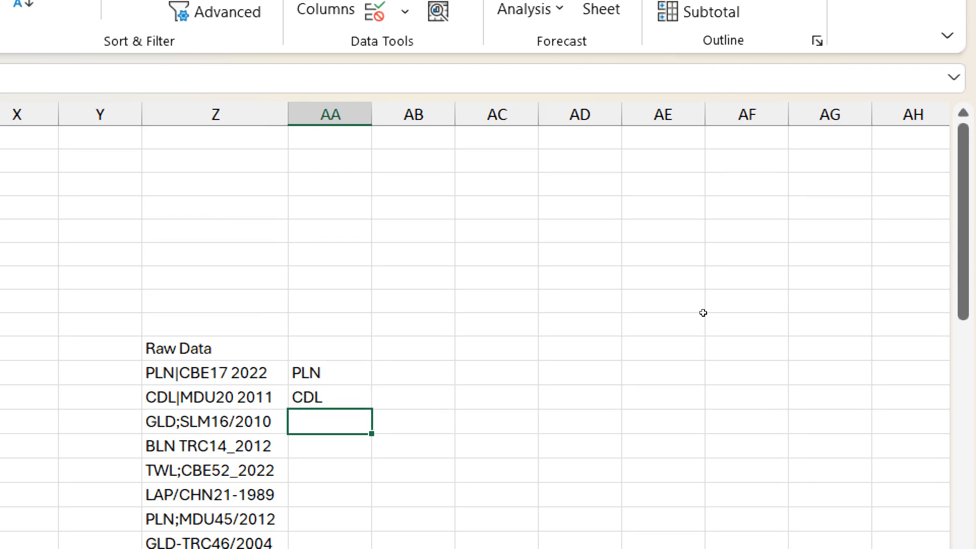
scroll(702, 318, "down", 2)
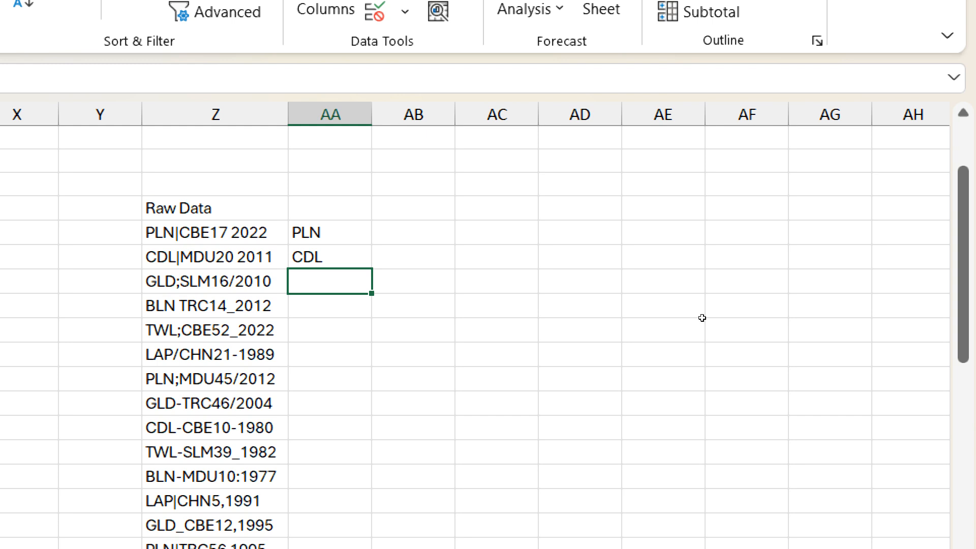
type("GLD")
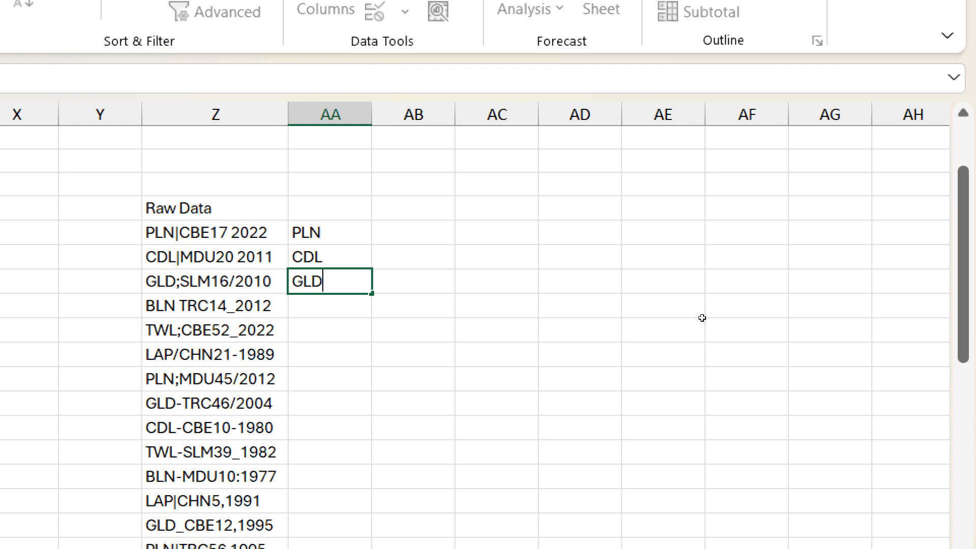
key("Return")
key("ctrl+e")
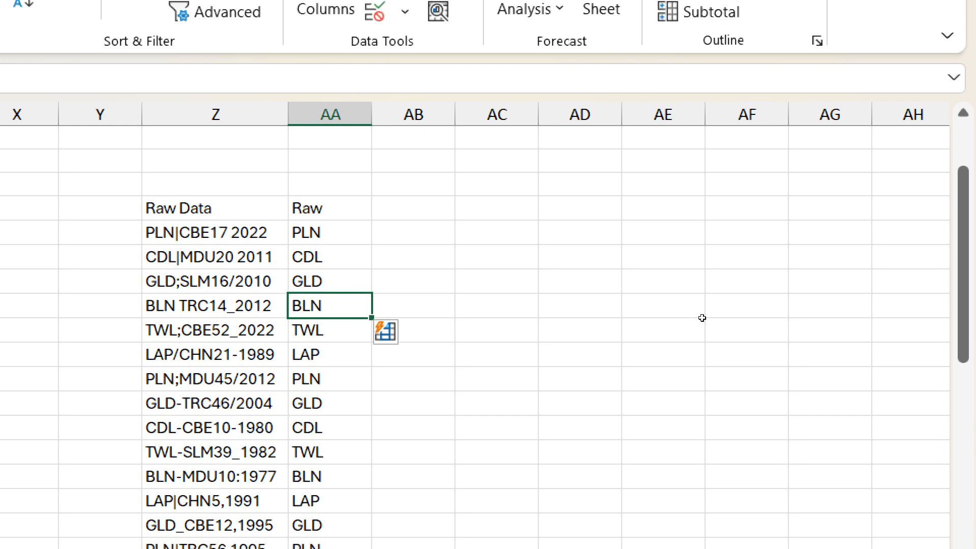
scroll(702, 318, "down", 8)
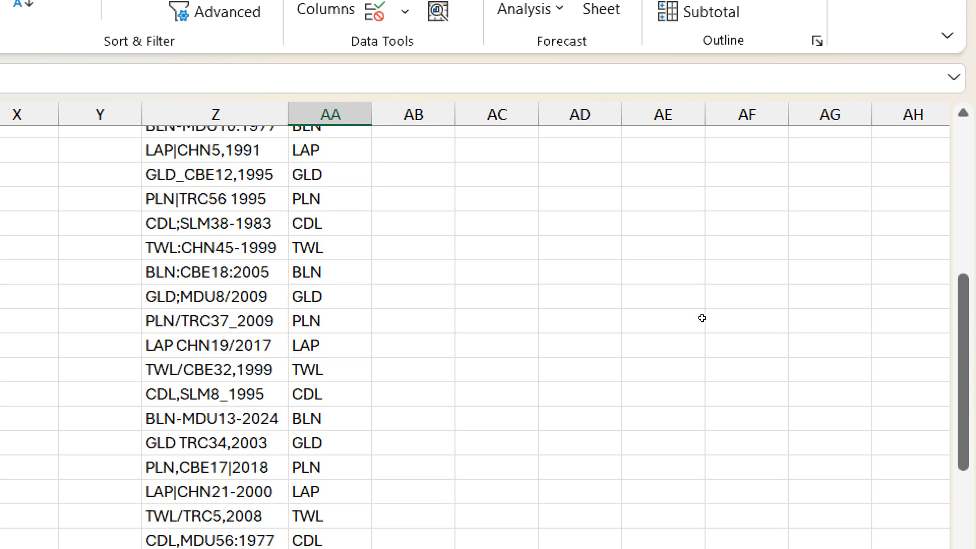
scroll(702, 318, "down", 3)
scroll(702, 317, "up", 14)
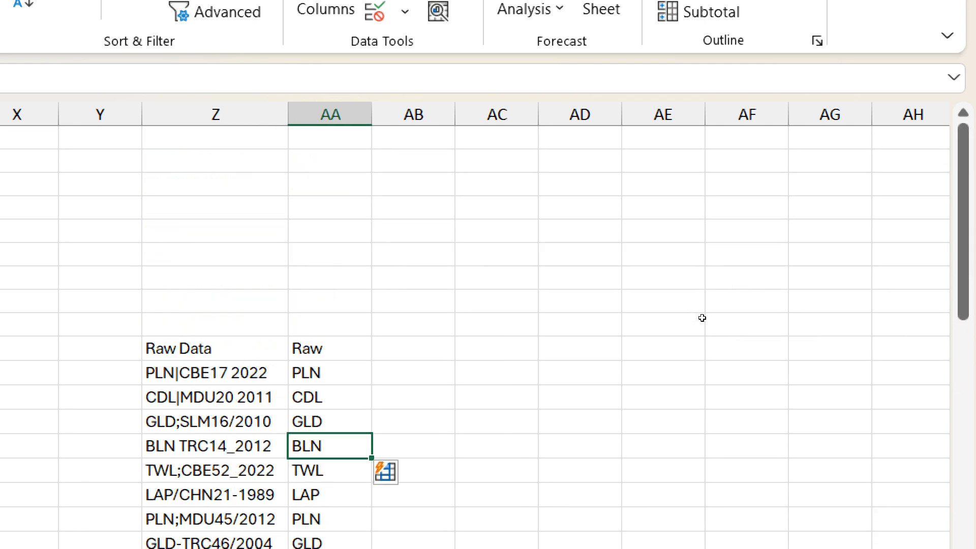
scroll(702, 318, "down", 2)
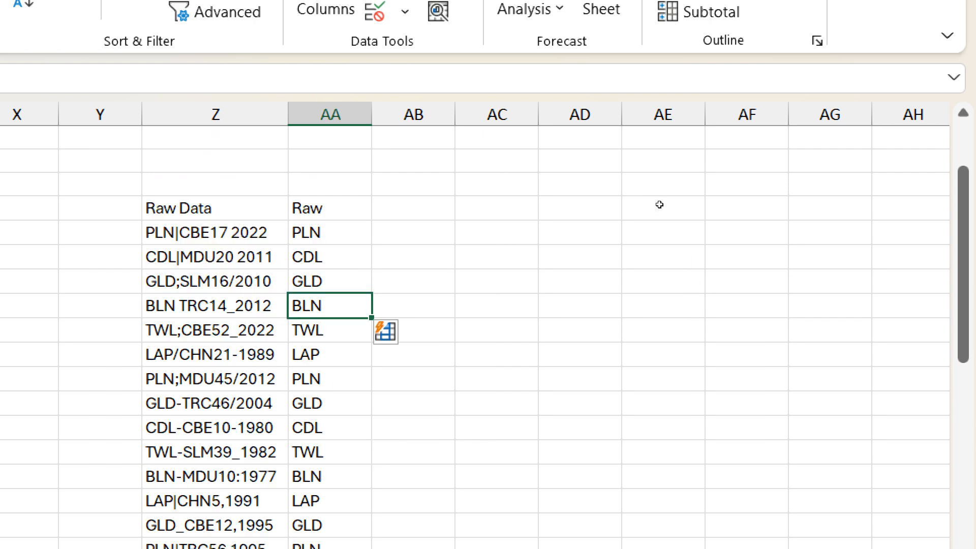
key("Up")
key("Up")
key("Up")
scroll(660, 315, "down", 7)
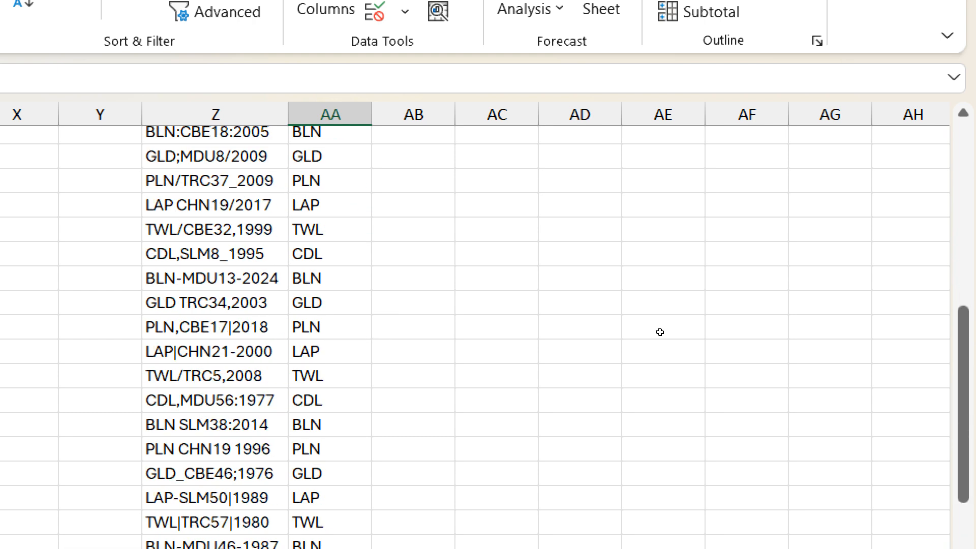
scroll(660, 332, "down", 3)
scroll(659, 332, "up", 12)
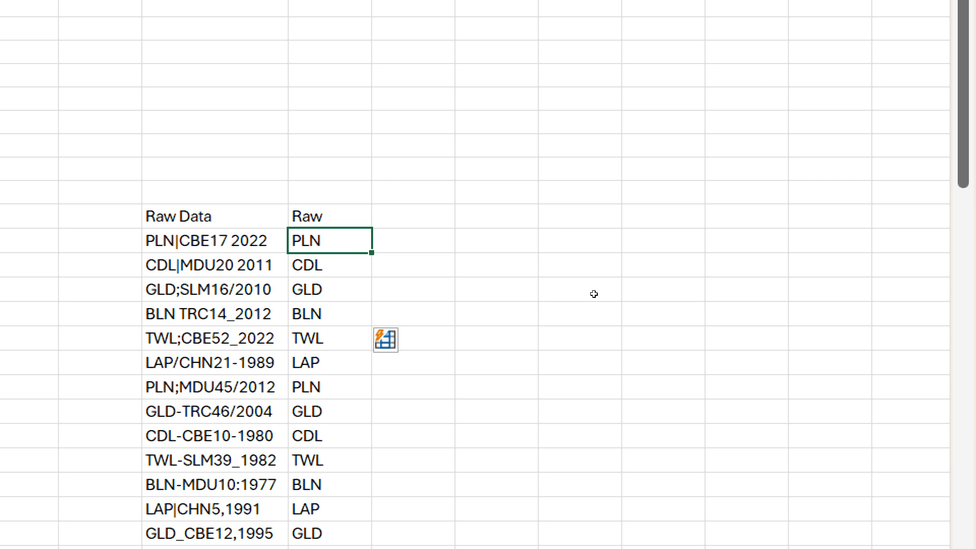
- Enter CBE and MDU in column AB and accept the Flash Fill of location codes like SLM and TRC
key("Right")
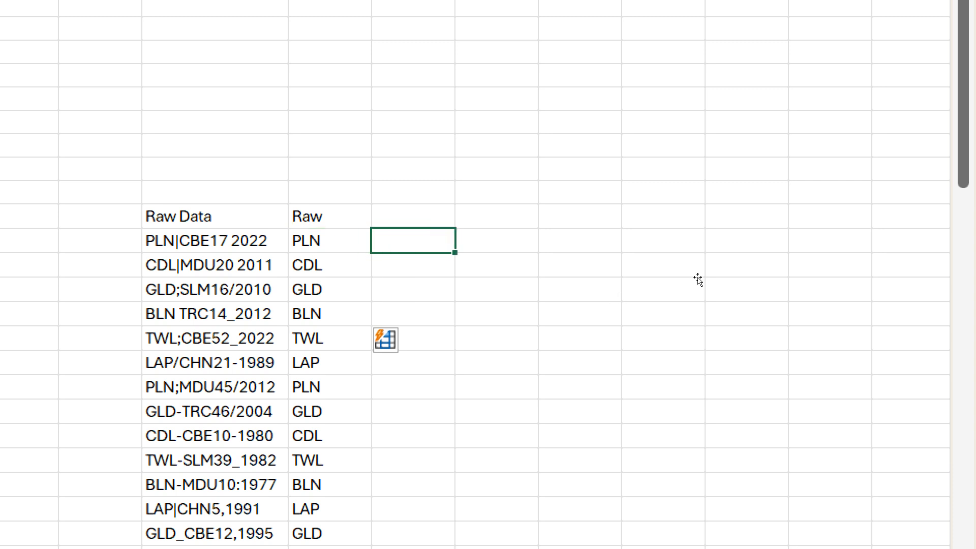
type("CBE")
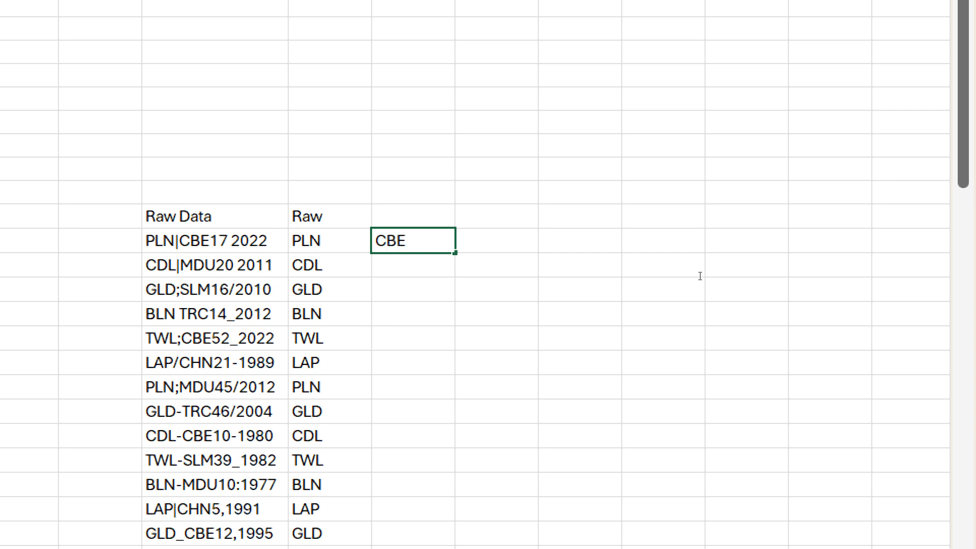
key("Return")
type("MDU")
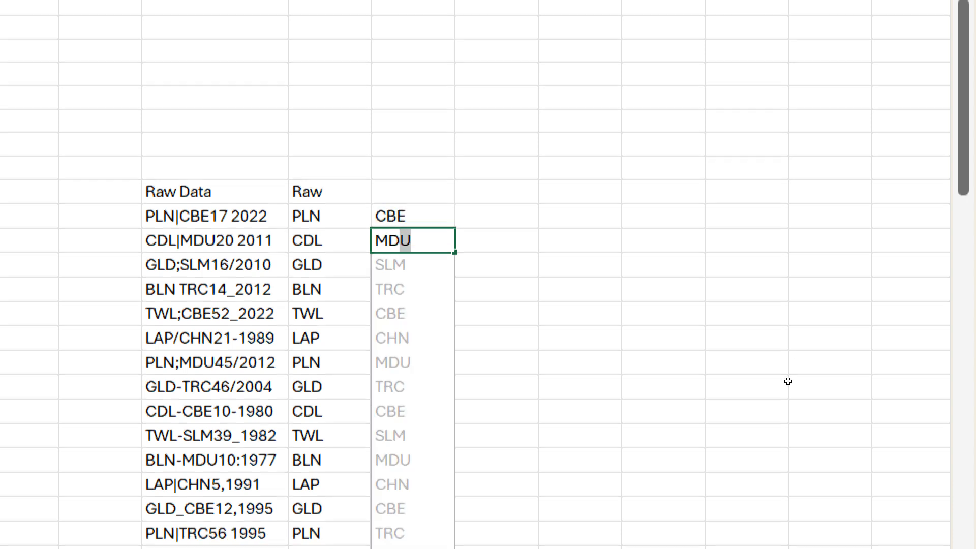
scroll(788, 381, "down", 5)
scroll(788, 381, "up", 5)
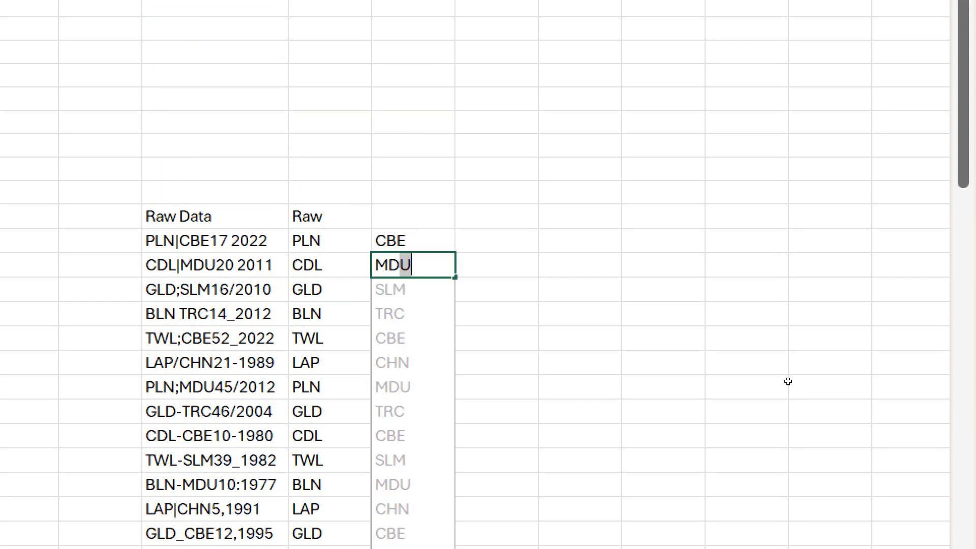
key("Return")
scroll(788, 381, "down", 7)
scroll(788, 381, "down", 12)
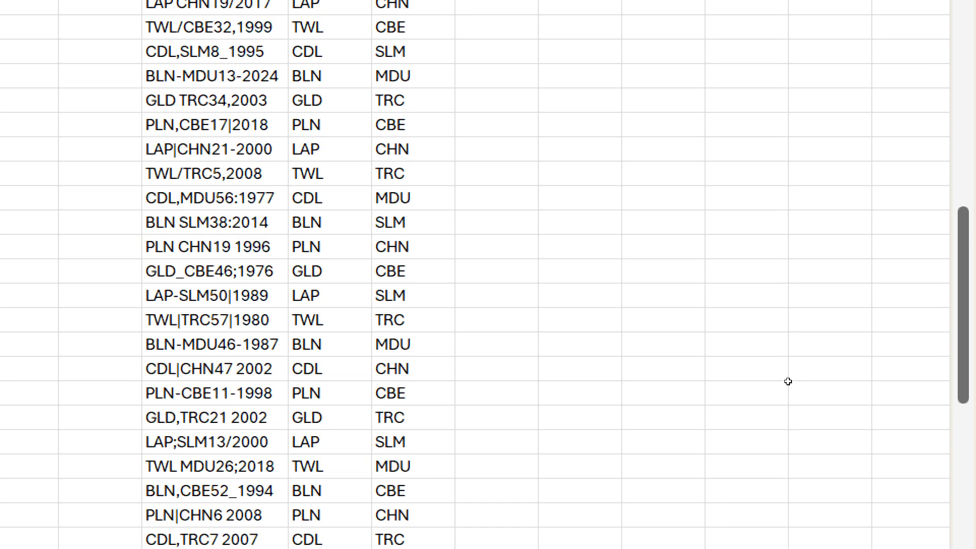
scroll(788, 381, "up", 12)
scroll(788, 381, "up", 7)
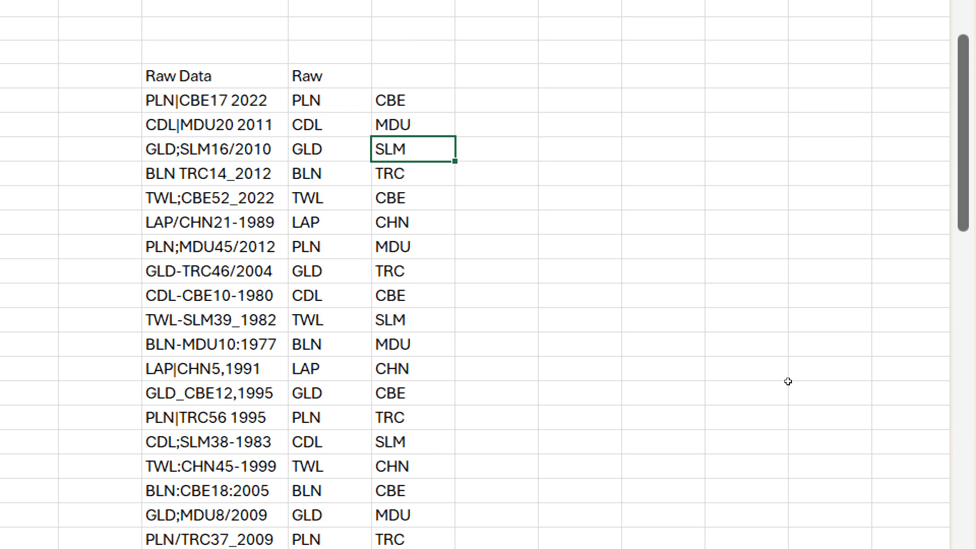
key("Up")
key("Up")
key("Right")
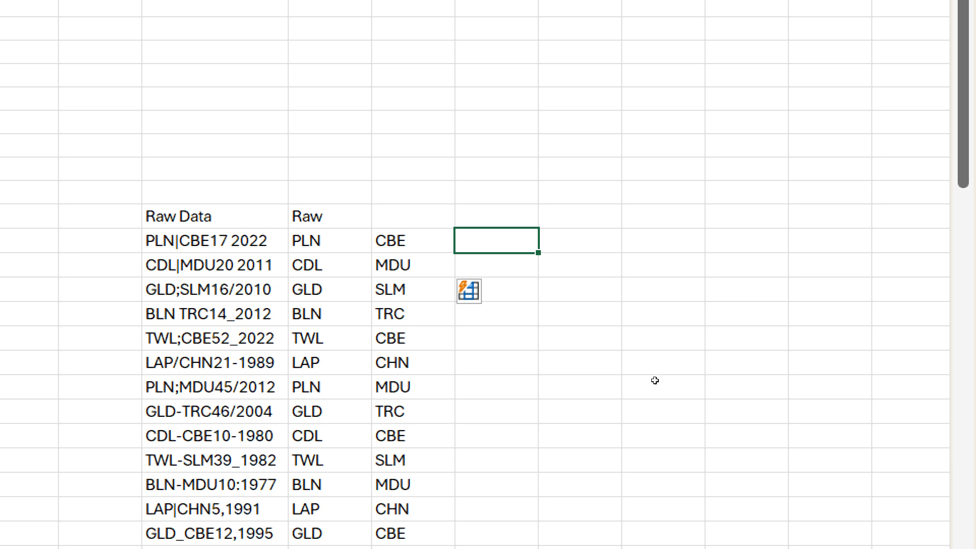
- Enter 2022 as the first year in column AC and review its number format in Format Cells
scroll(655, 391, "down", 1)
type("2022")
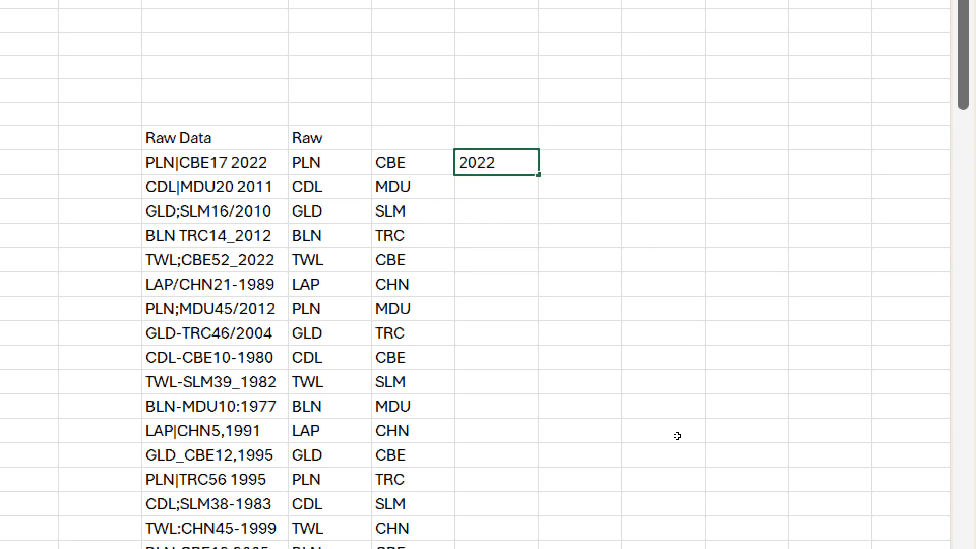
key("Return")
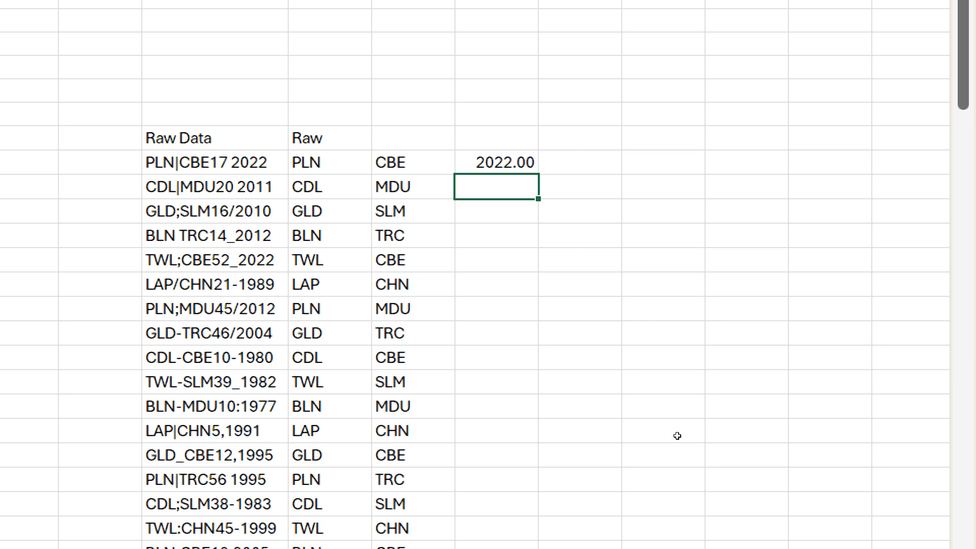
key("Up")
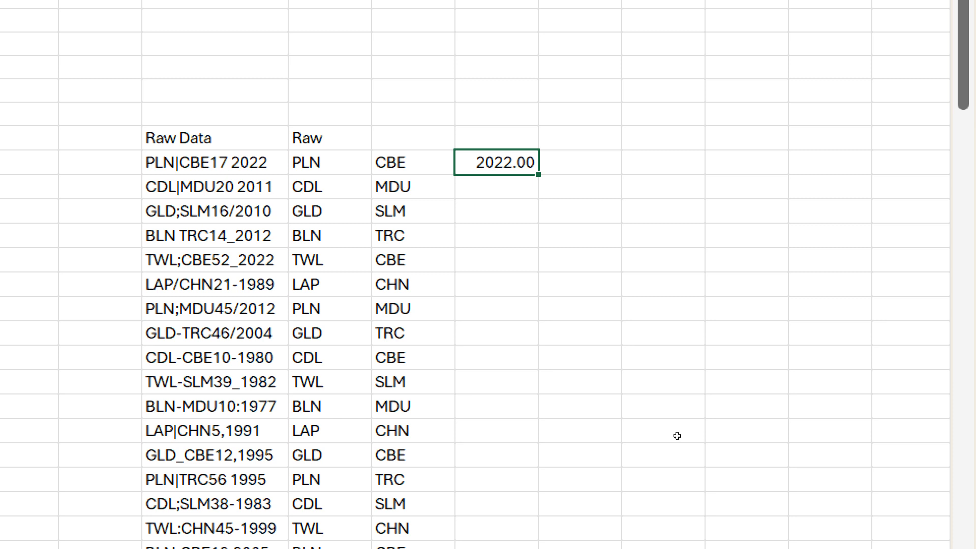
key("ctrl+1")
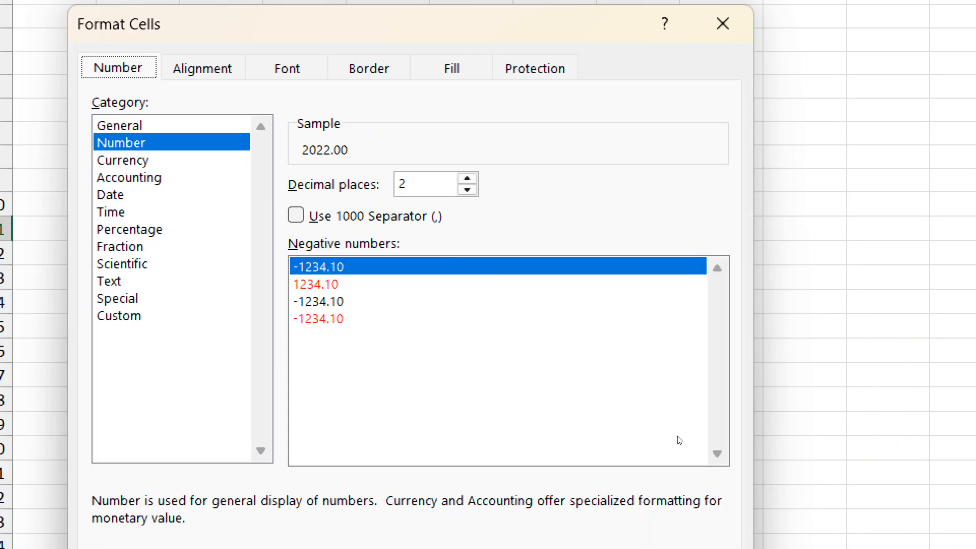
key("Return")
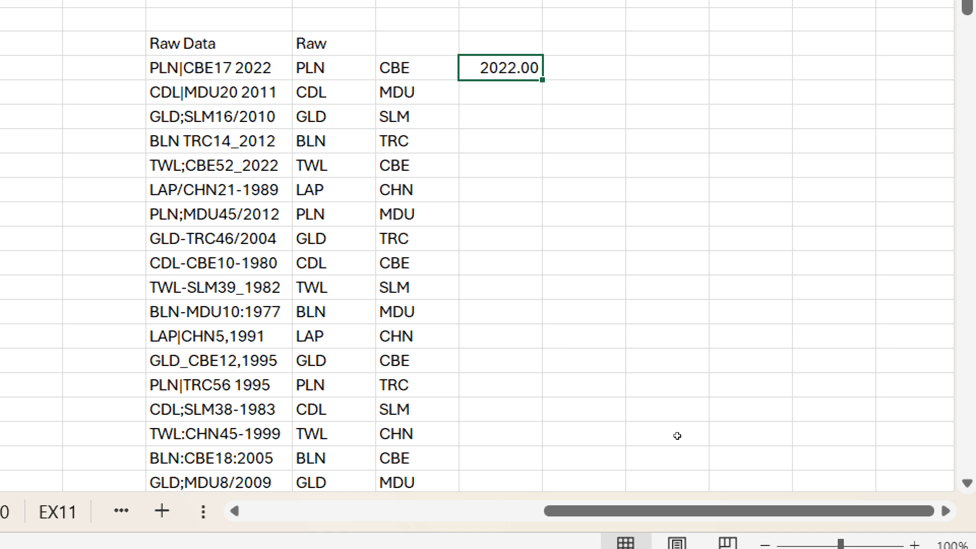
- Show 2022 in General format without decimals and Flash Fill the years down the column
key("ctrl+shift+grave")
key("Down")
key("ctrl+e")
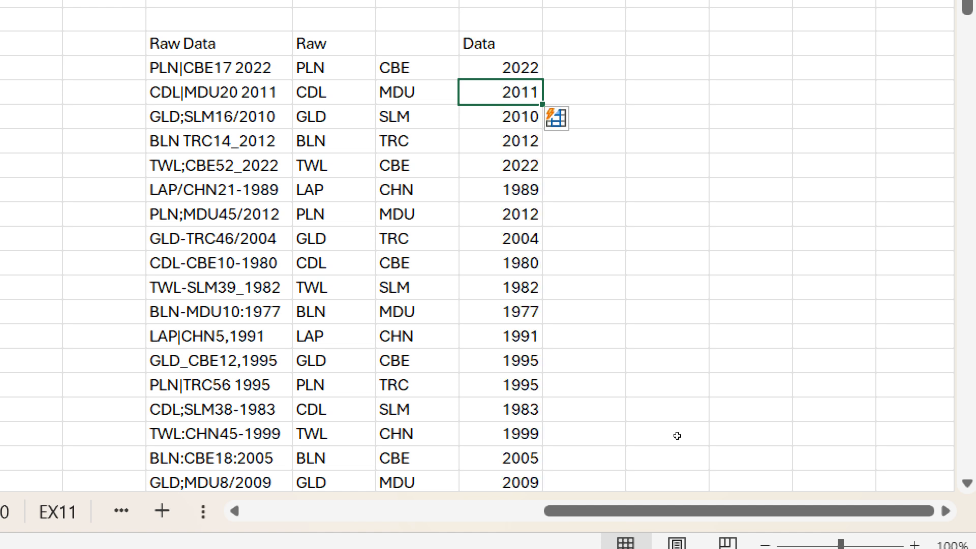
key("Up")
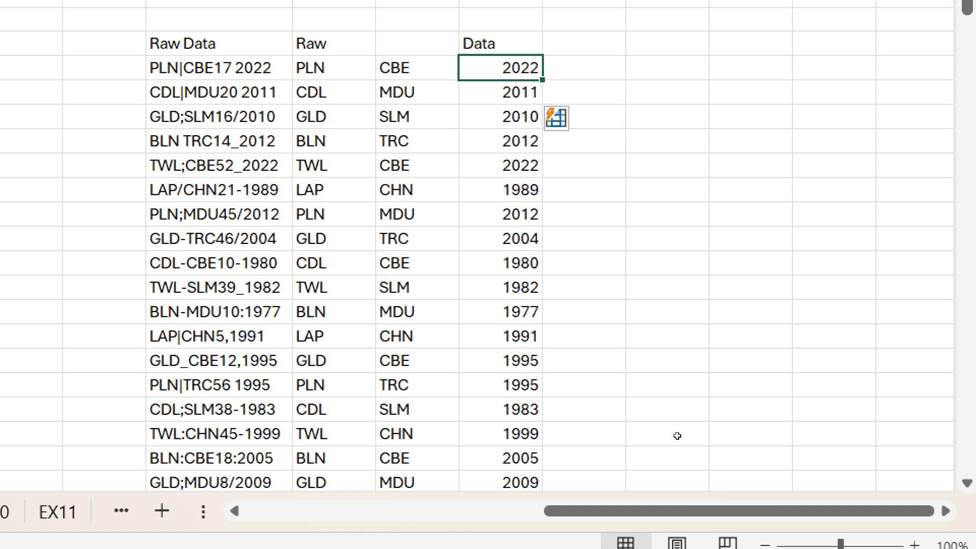
- Check the example sheet, then enter CBE17 and Flash Fill codes like MDU20 and SLM16
key("Right")
key("ctrl+Page_Down")
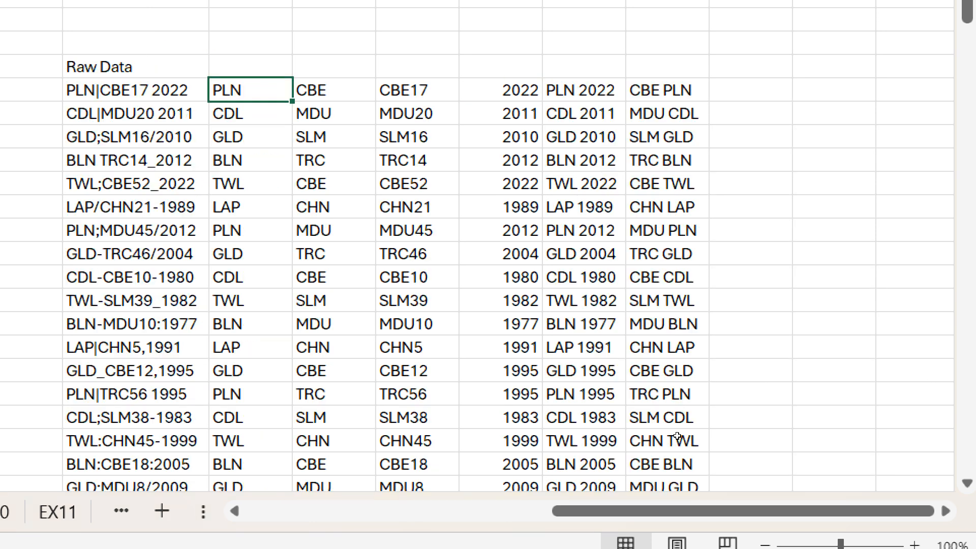
key("Right")
key("Right")
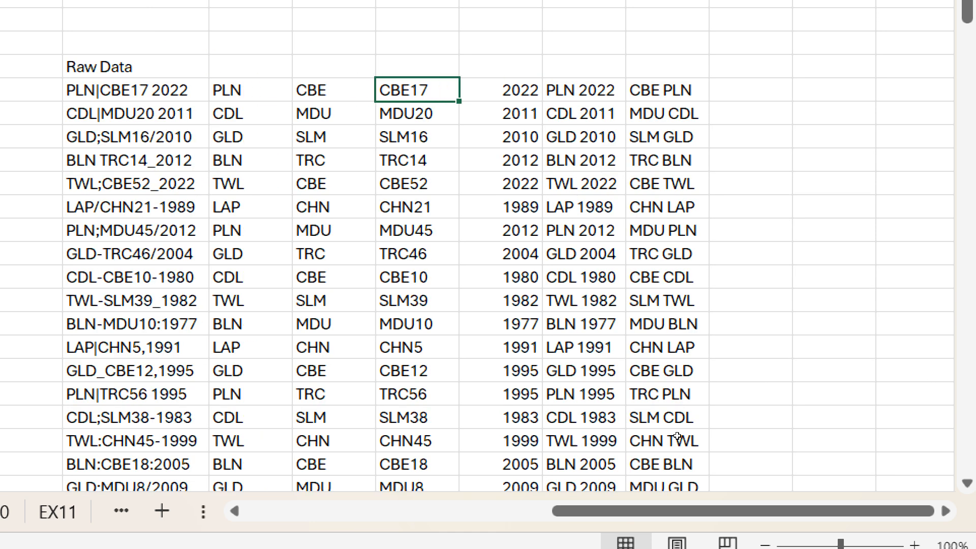
key("ctrl+Page_Up")
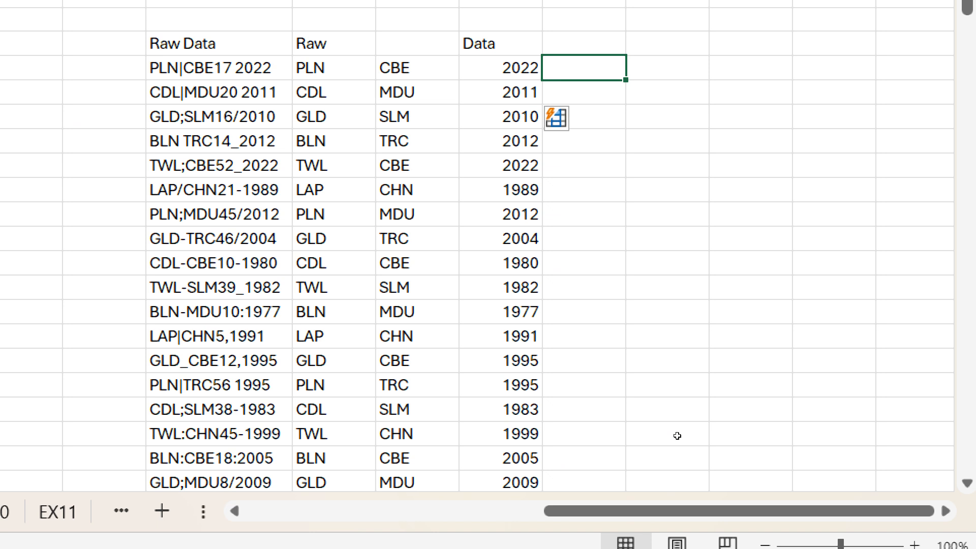
type("CBE17")
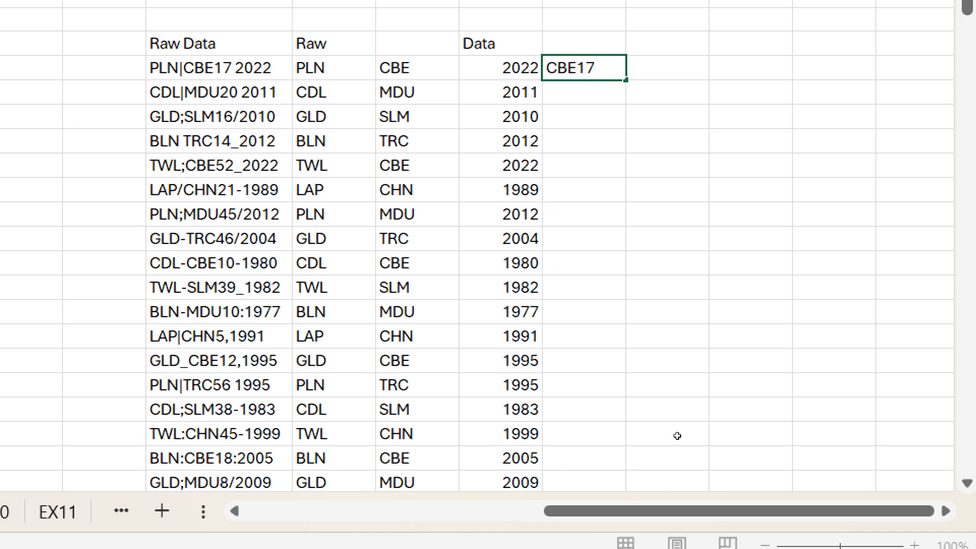
key("Return")
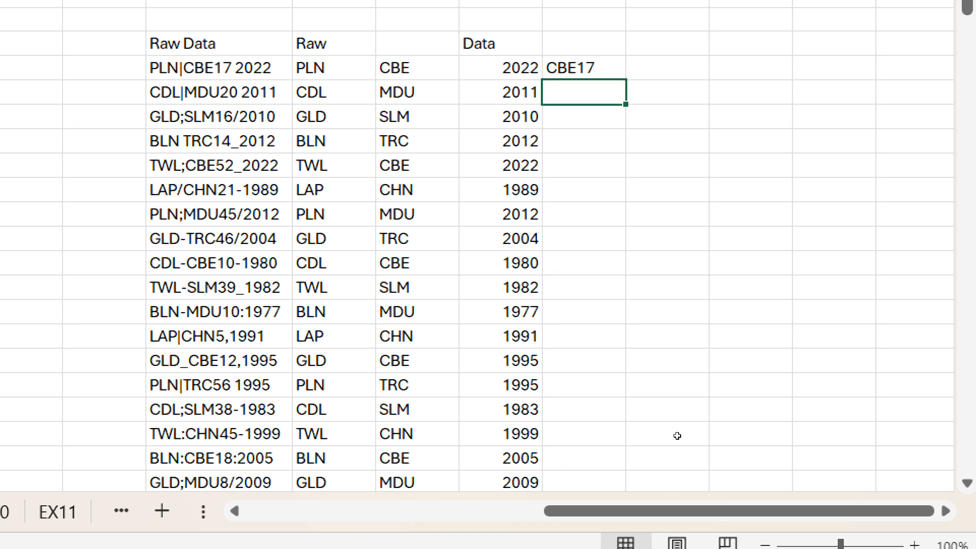
key("ctrl+e")
scroll(677, 435, "down", 8)
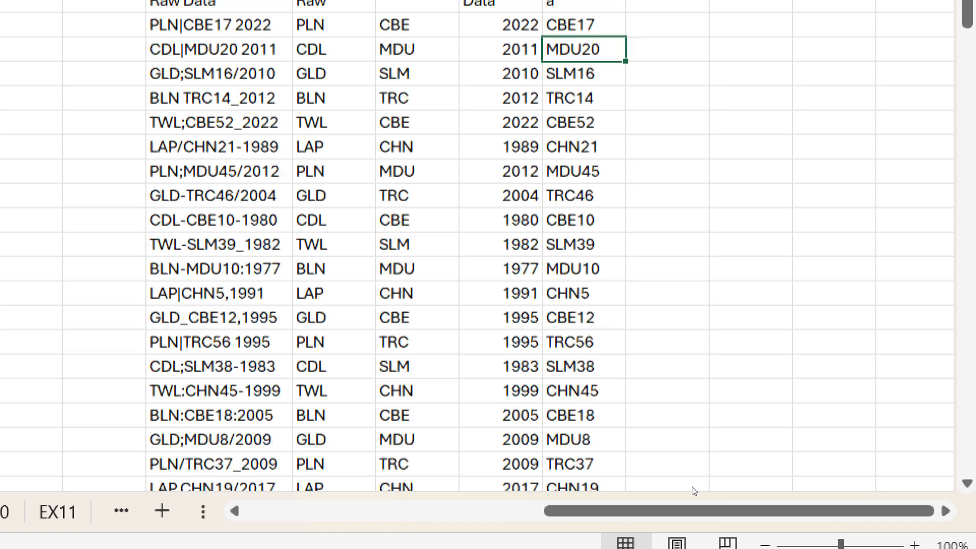
scroll(691, 476, "up", 8)
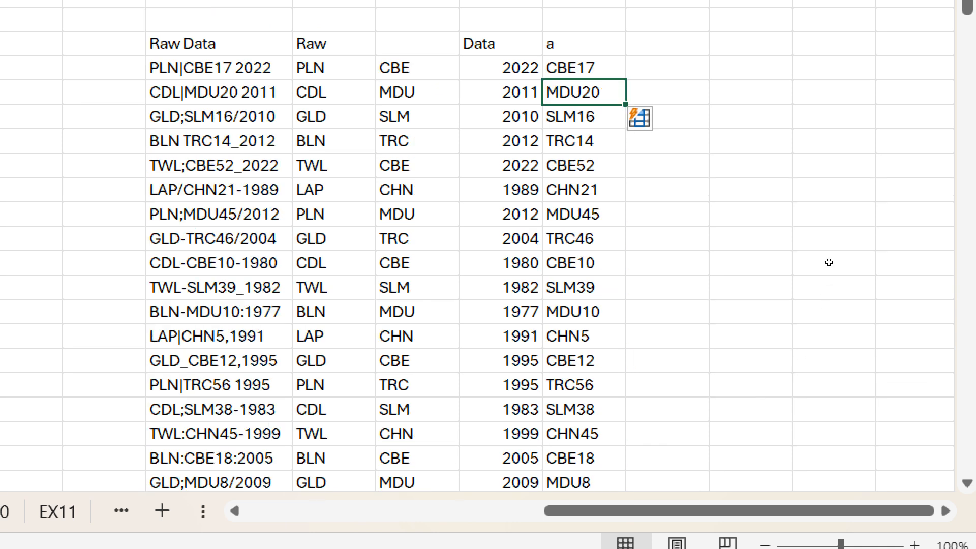
- Enter PLN 2022 beside CBE17 and Flash Fill prefix-year pairs such as CDL 2011 and GLD 2010
key("Up")
key("Right")
type("PLN")
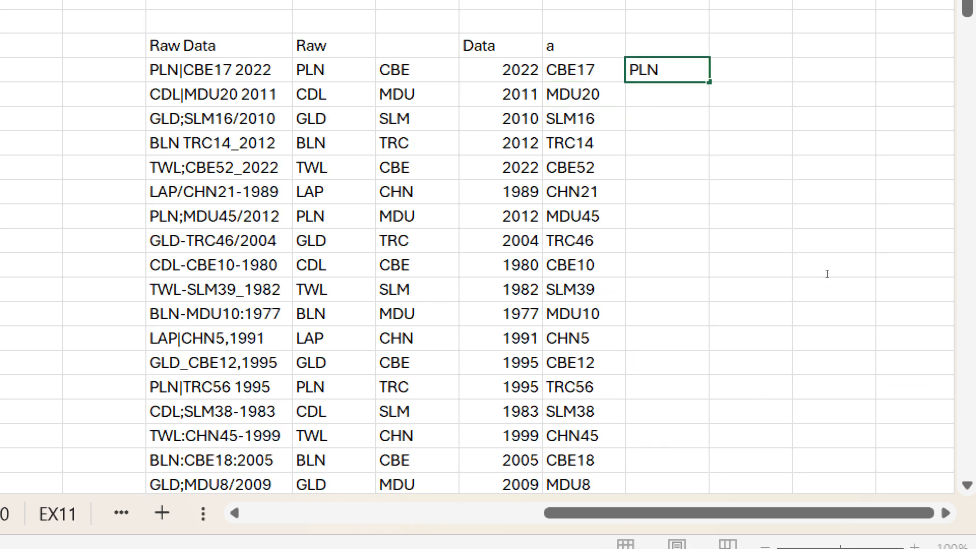
type(" 2022")
key("Return")
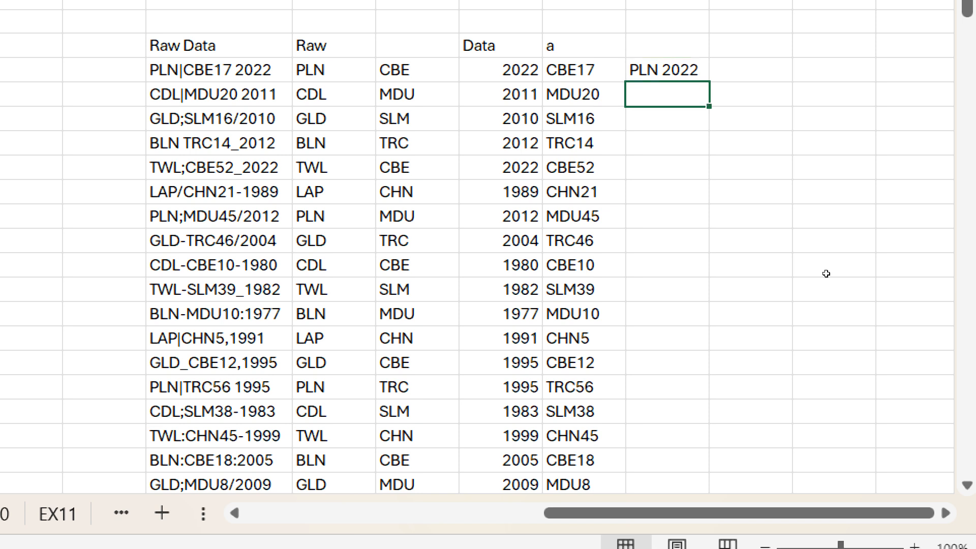
key("ctrl+e")
scroll(826, 273, "down", 17)
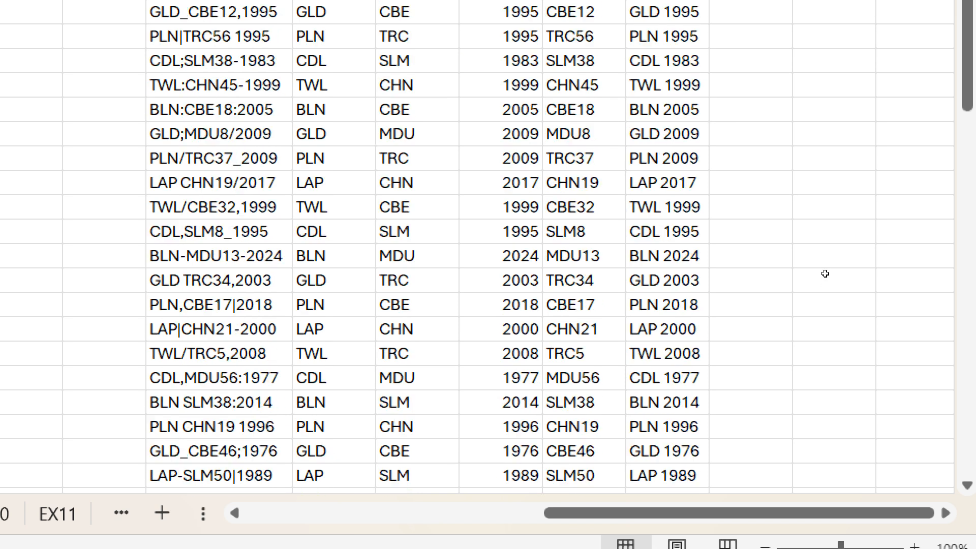
scroll(827, 283, "up", 6)
scroll(826, 283, "up", 12)
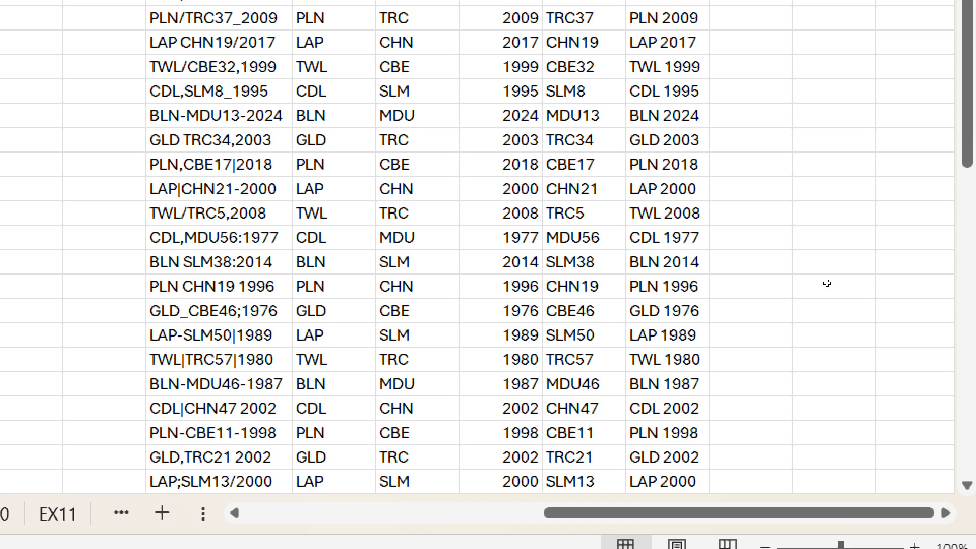
- Enter the lowercase pair cbe pln beside PLN 2022 and Flash Fill pairs like mdu cdl down the column
key("Up")
key("Right")
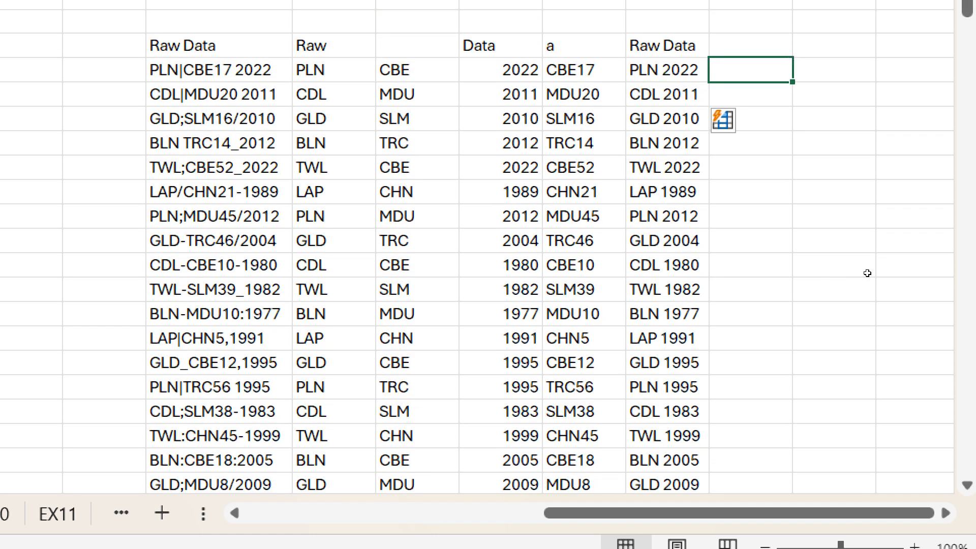
key("ctrl+Page_Up")
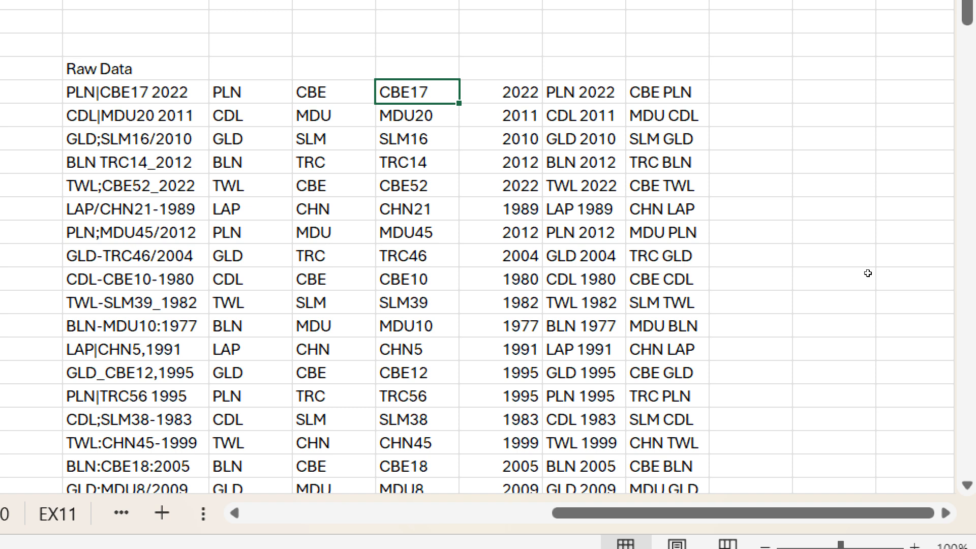
key("ctrl+Page_Down")
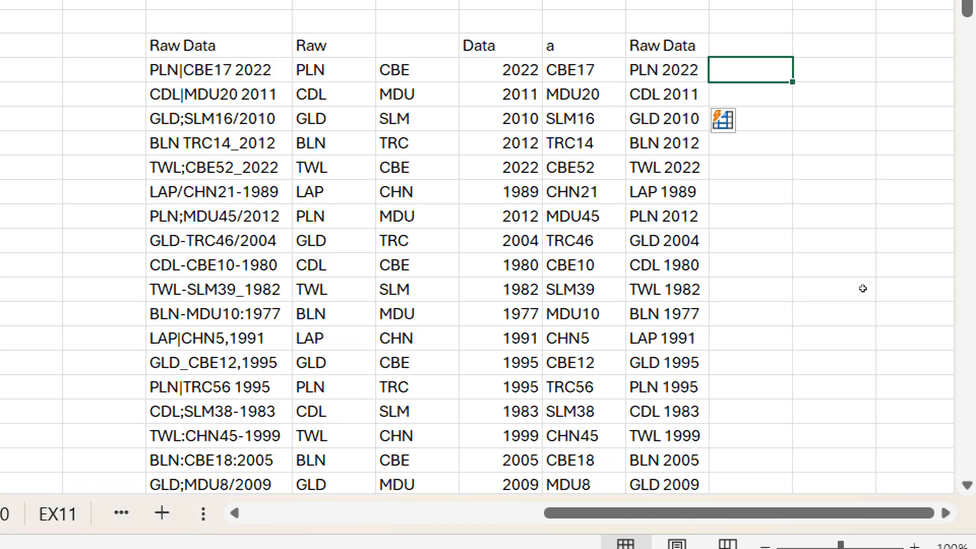
type("CBE P")
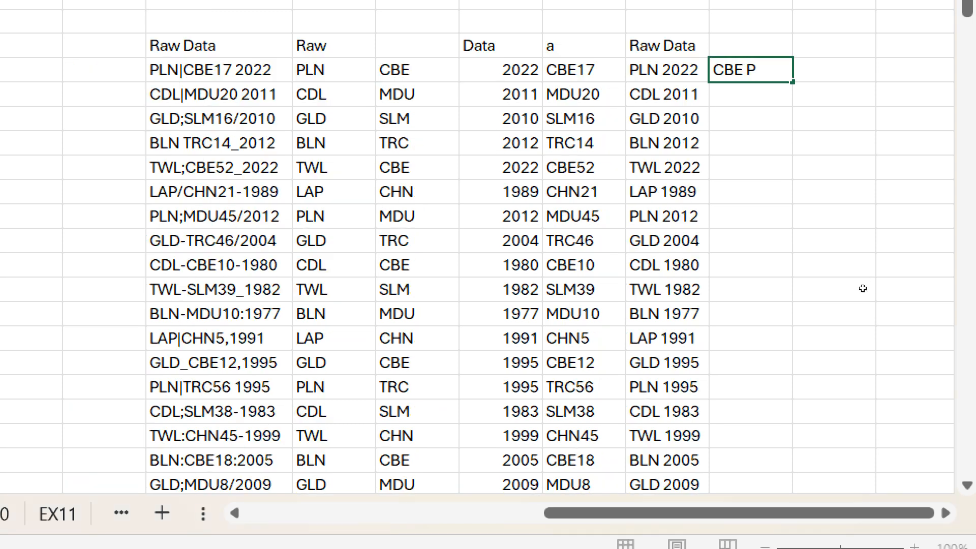
type("LN")
key("BackSpace")
key("BackSpace")
key("BackSpace")
key("BackSpace")
key("BackSpace")
key("BackSpace")
key("BackSpace")
type("cbe pln")
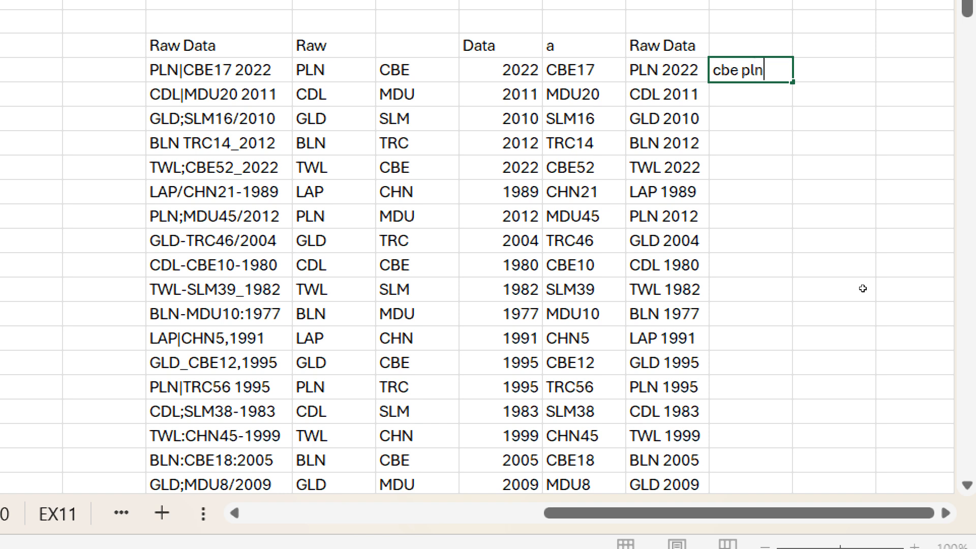
key("Return")
key("ctrl+e")
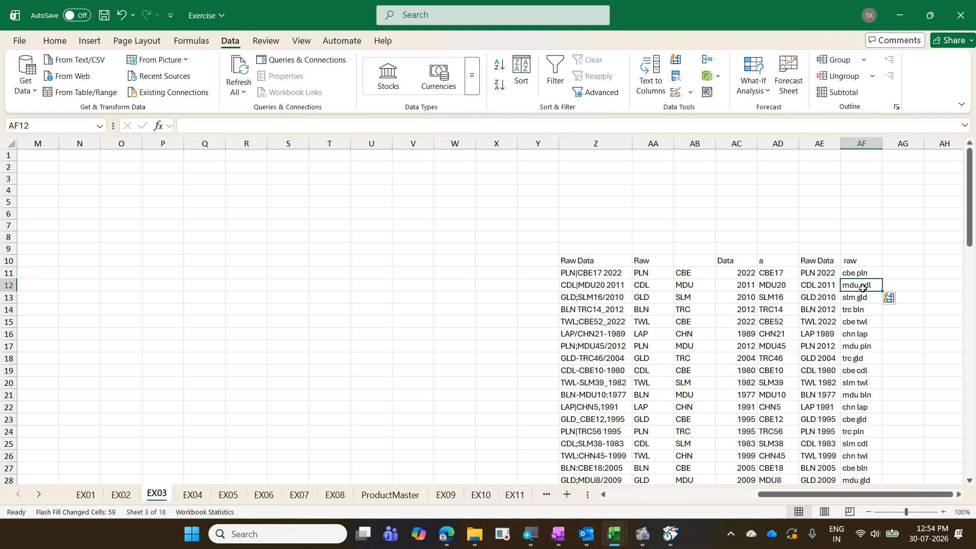
- Return to column A and switch to the EX04 sheet of monthly customer counts
key("ctrl+Left")
key("ctrl+Left")
key("ctrl+Left")
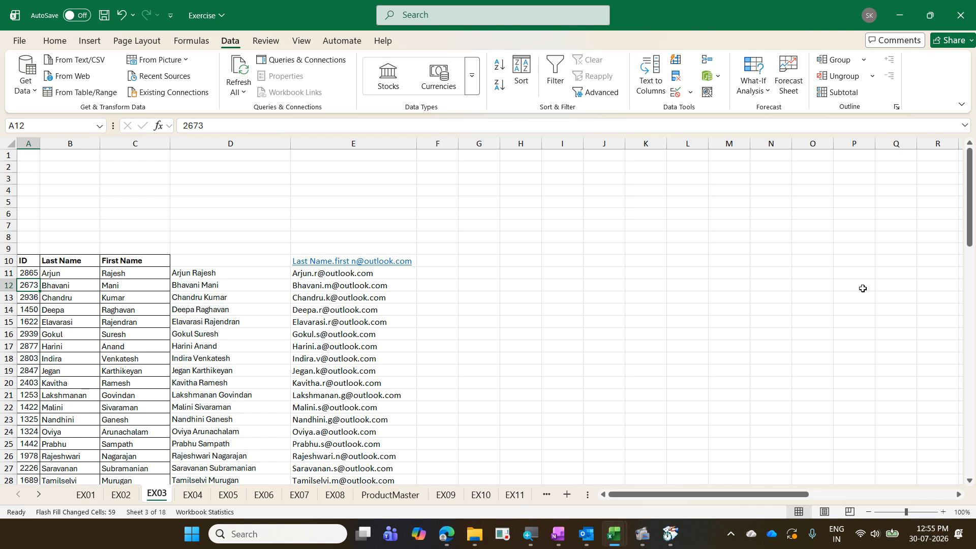
key("ctrl+Page_Down")
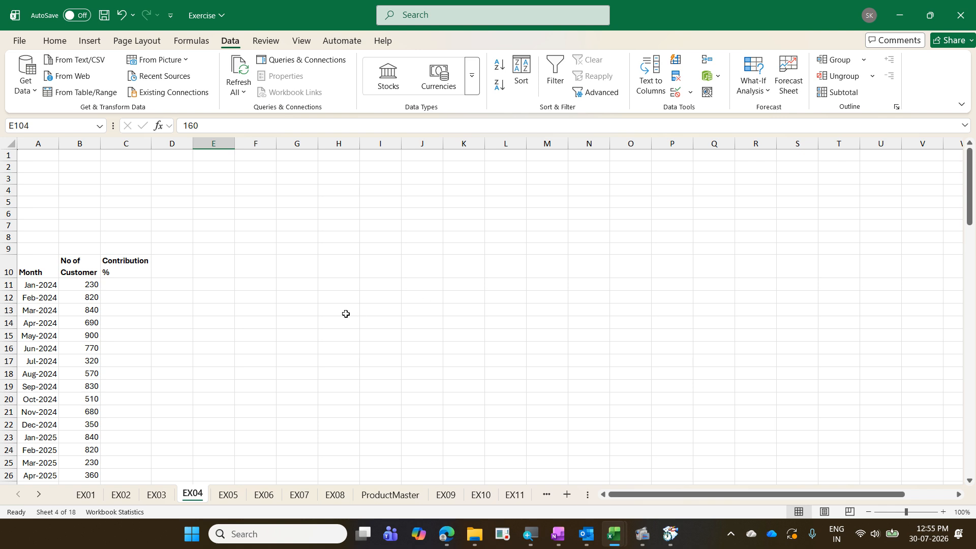
- Inspect the Contribution % cell C11 and the customer counts down to the 13400 total
scroll(345, 313, "down", 3)
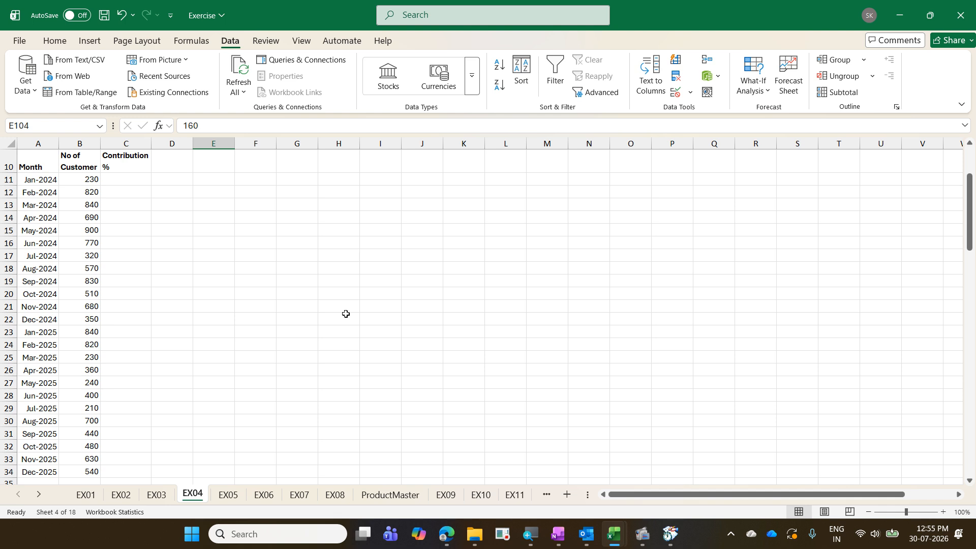
left_click(121, 185)
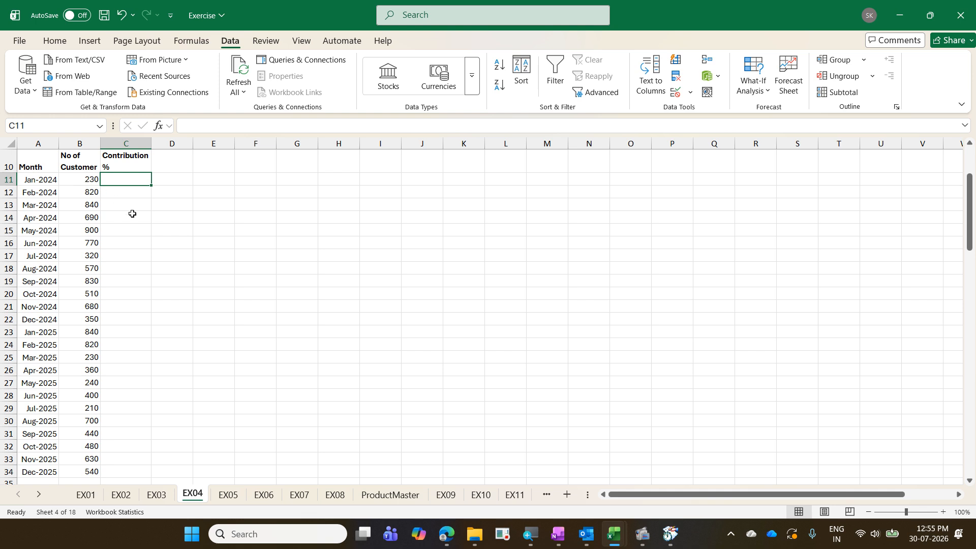
scroll(132, 213, "down", 3)
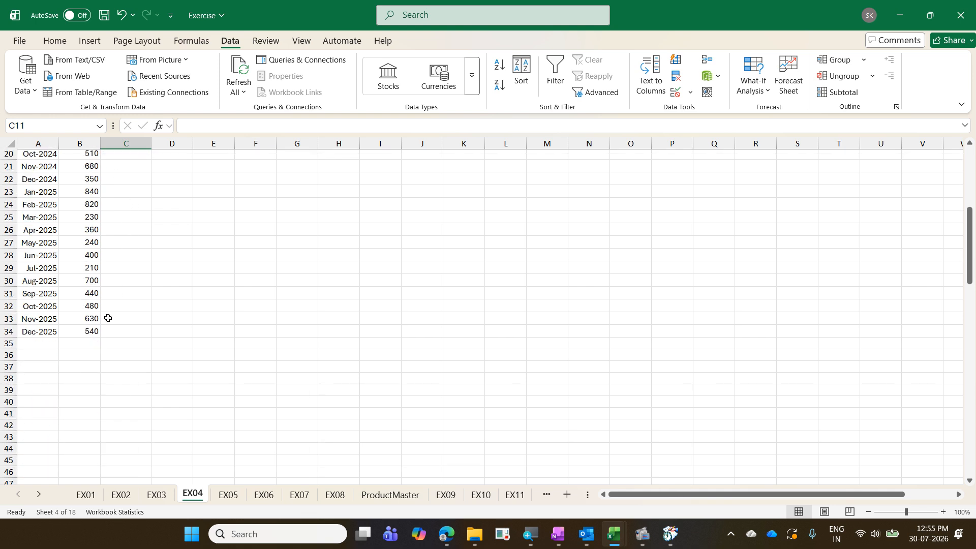
left_click(97, 339)
scroll(97, 338, "up", 6)
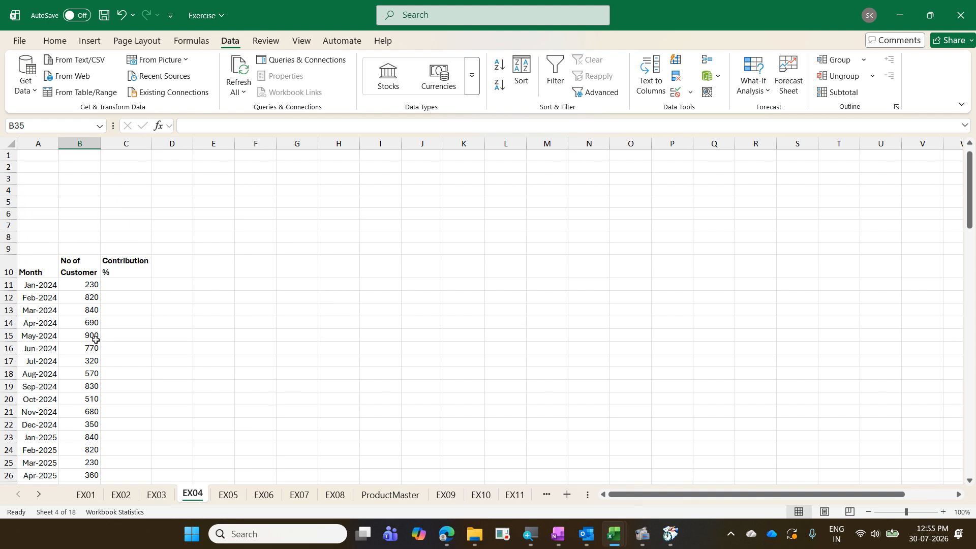
scroll(96, 339, "down", 2)
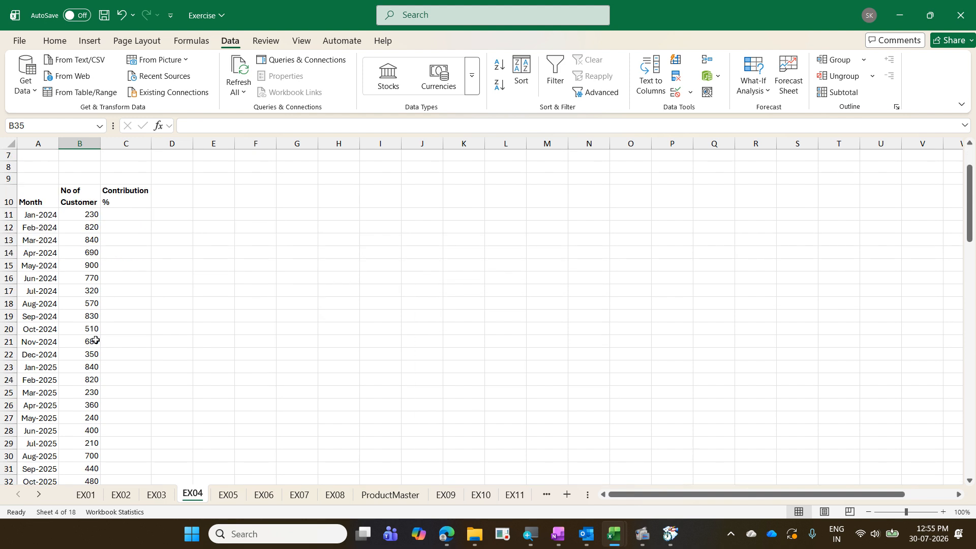
scroll(95, 340, "down", 1)
left_click(92, 180)
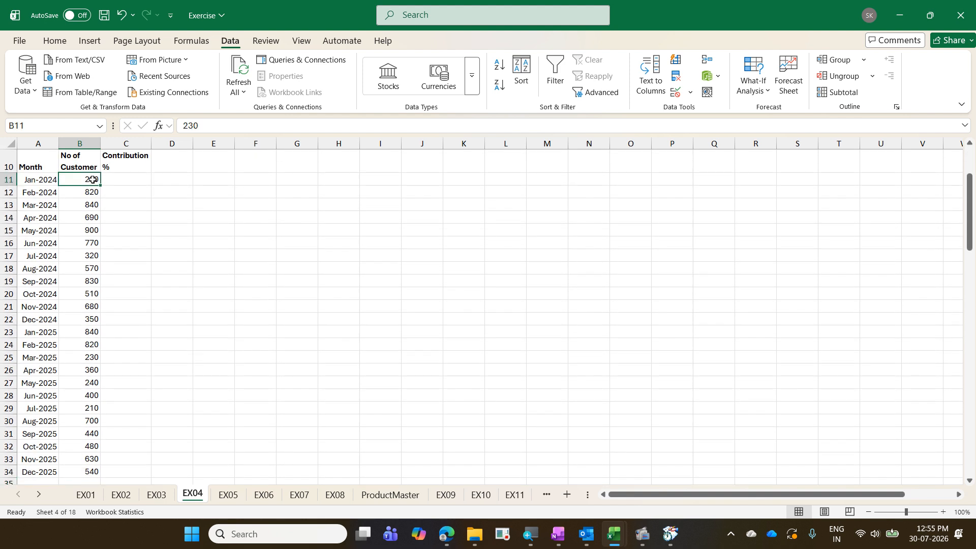
left_click(130, 186)
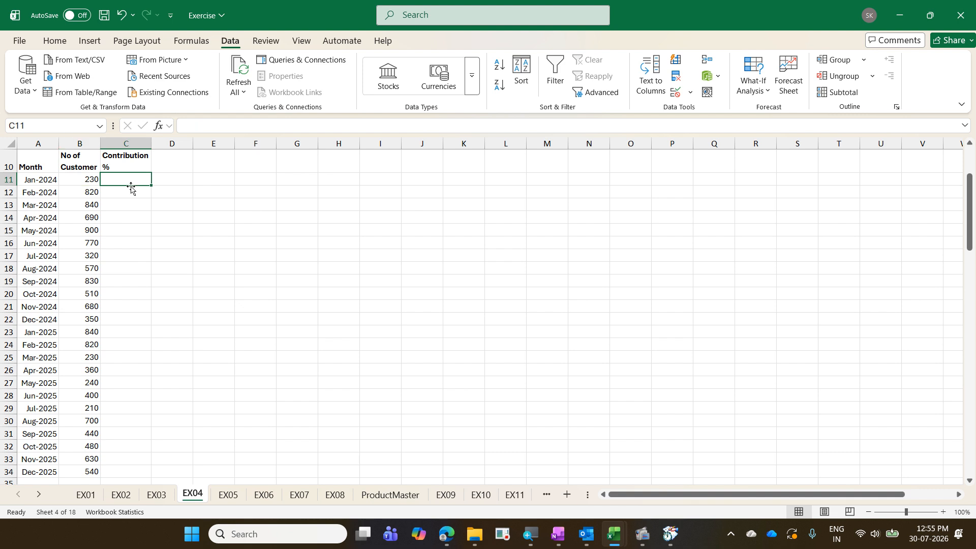
- Select the 24 customer counts from B11 to B34
key("Down")
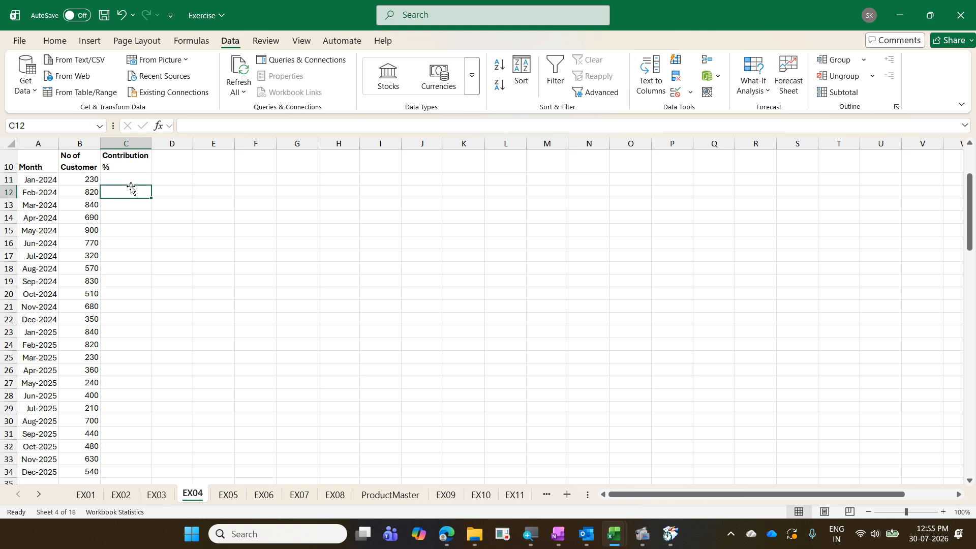
key("Down")
key("Left")
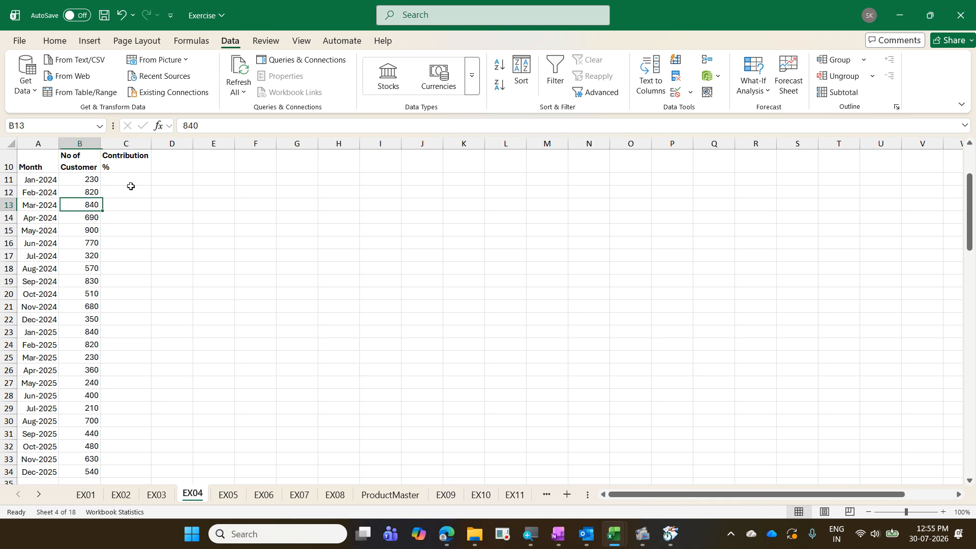
key("Up")
key("Up")
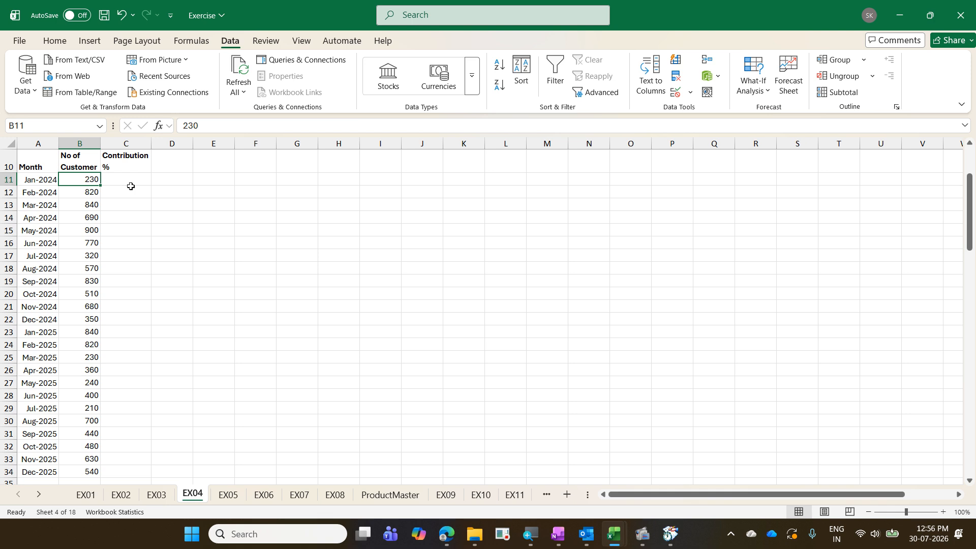
key("ctrl+shift+Down")
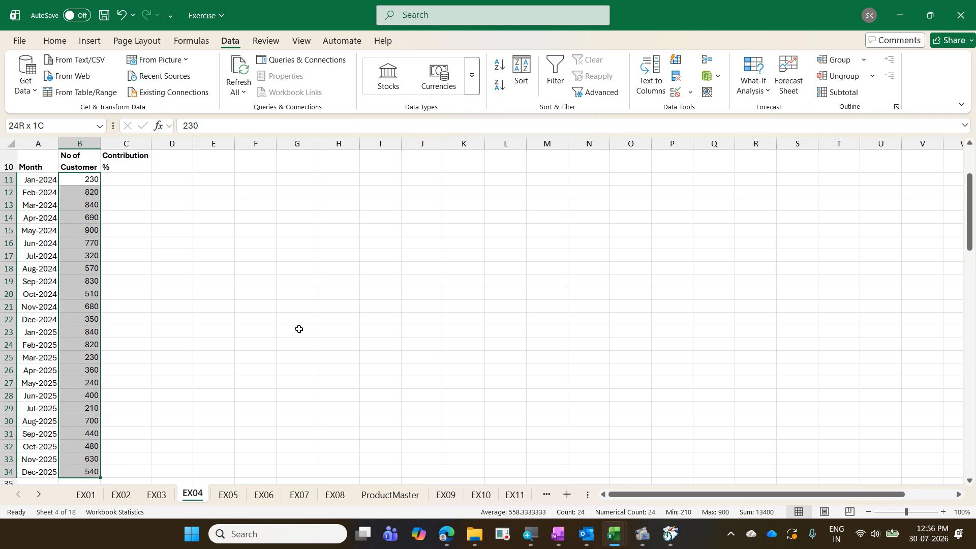
scroll(299, 329, "down", 2)
scroll(290, 338, "up", 2)
left_click_drag(90, 461, 127, 492)
left_click_drag(349, 315, 126, 459)
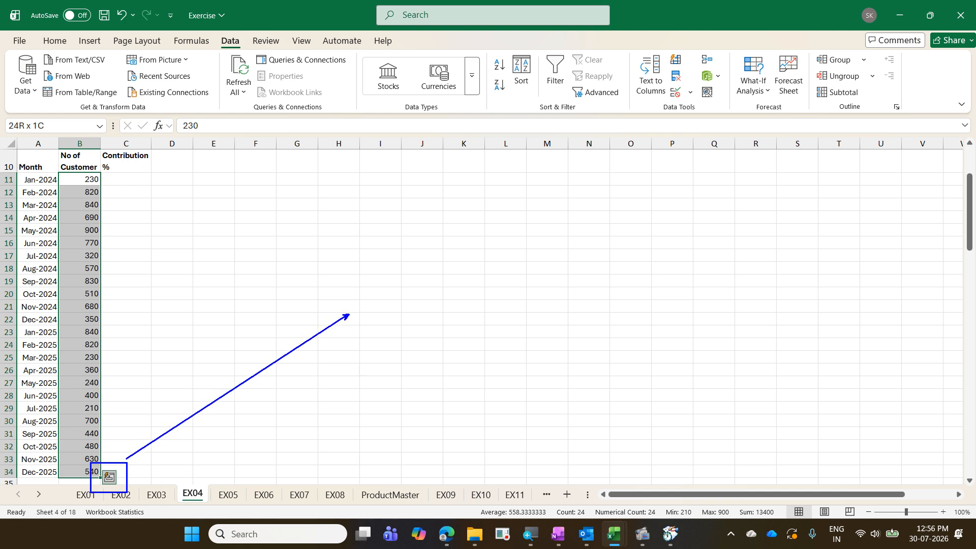
type("t")
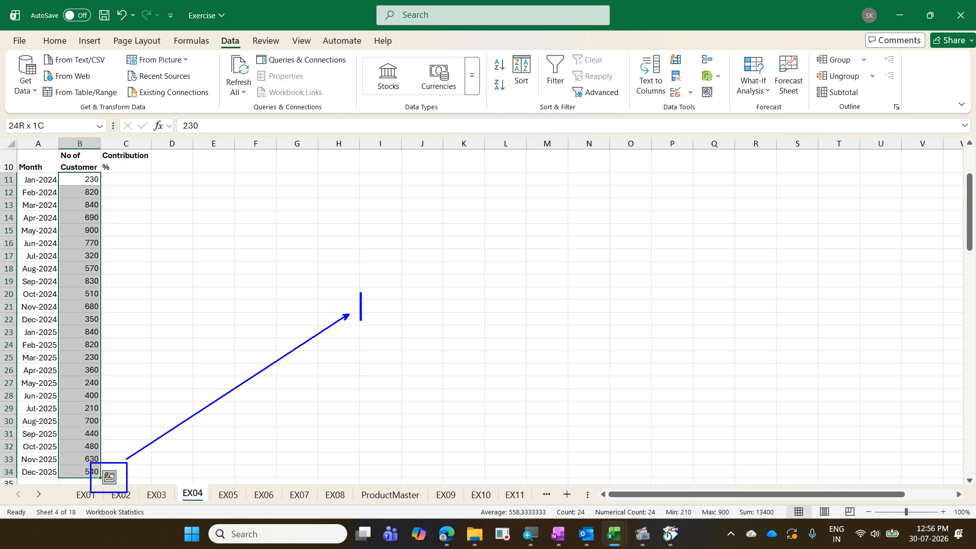
type("Quick An")
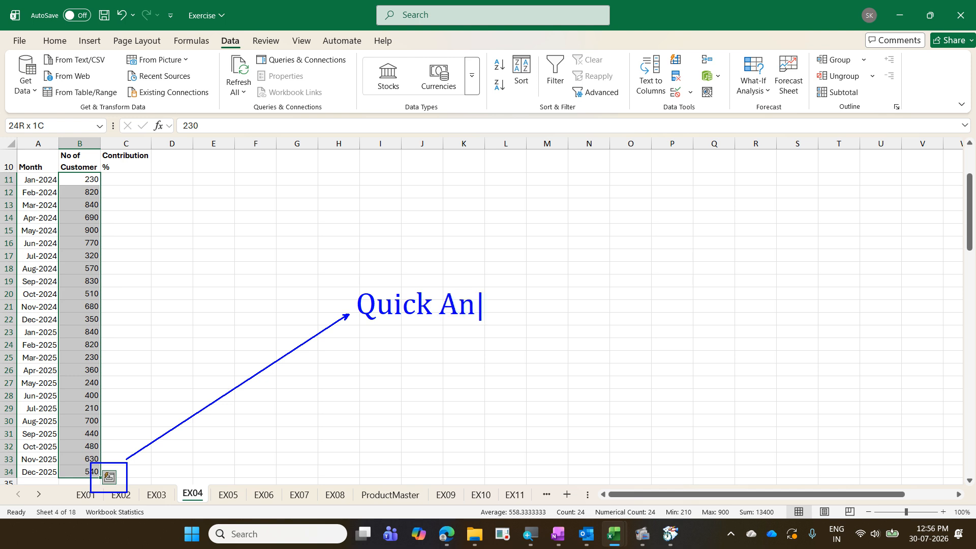
type("alysis")
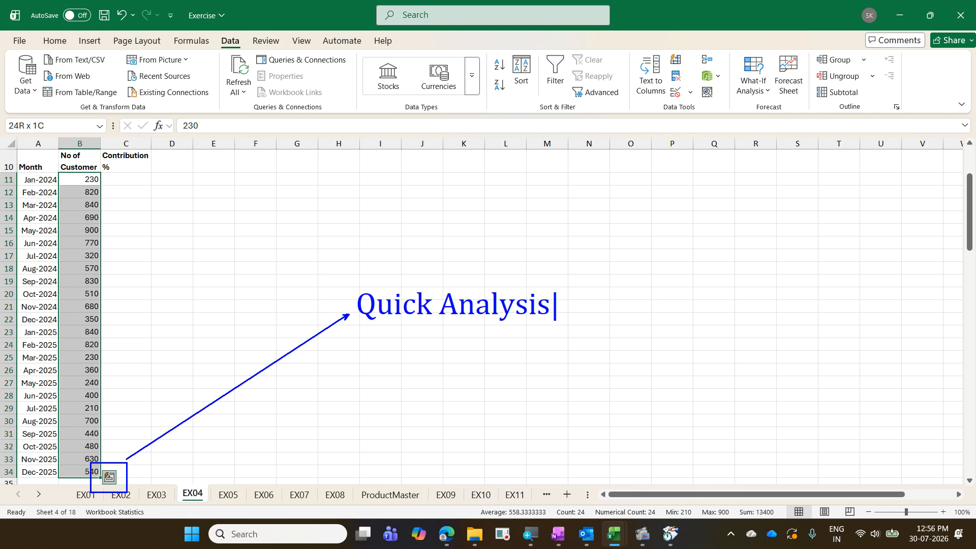
key("Return")
type("Ctr")
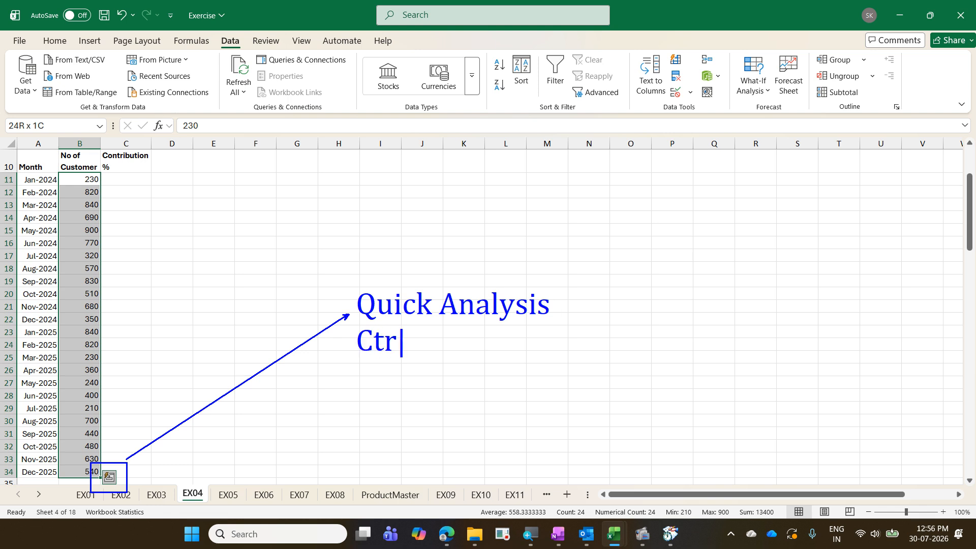
type("l Q")
- Preview Quick Analysis % Total for the counts, showing 1.72% for Jan-2024 in Contribution %
left_click(115, 478)
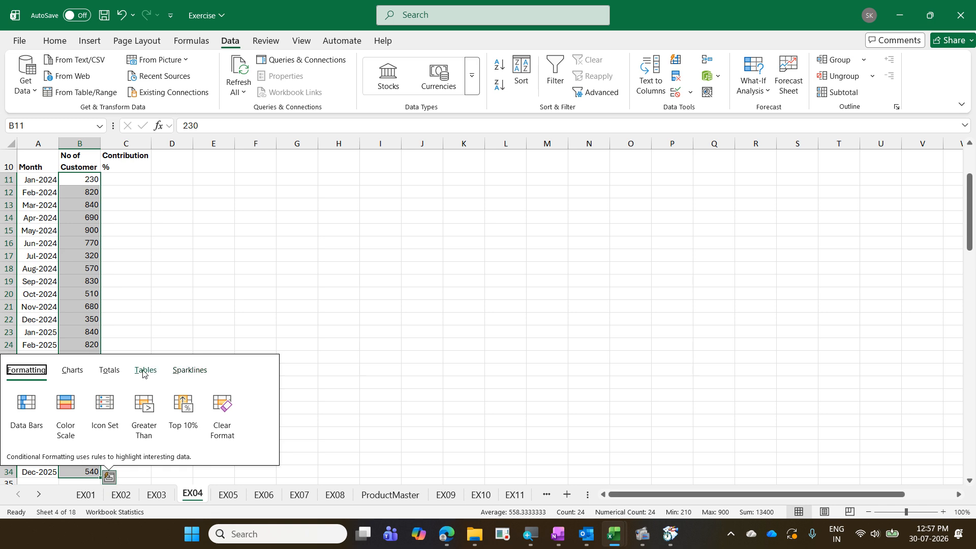
left_click(111, 376)
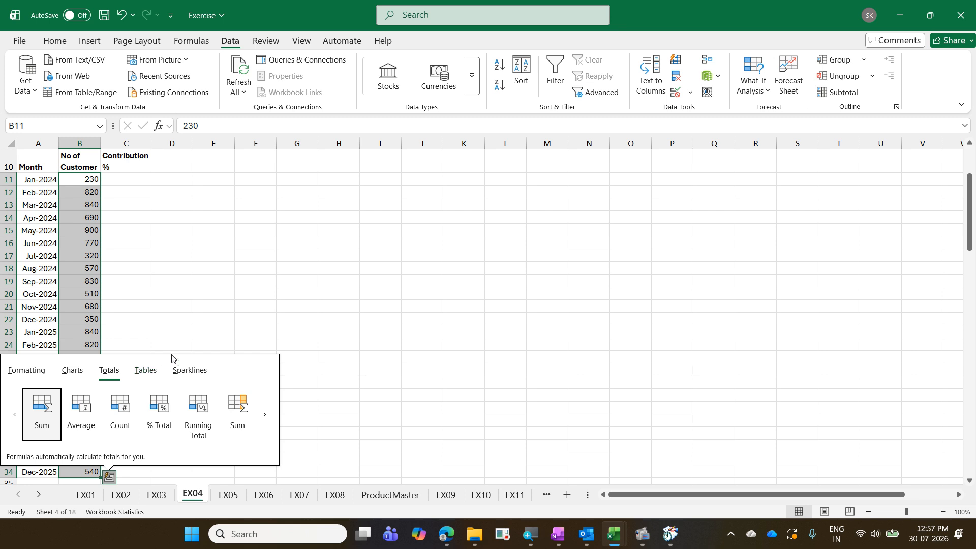
left_click(261, 412)
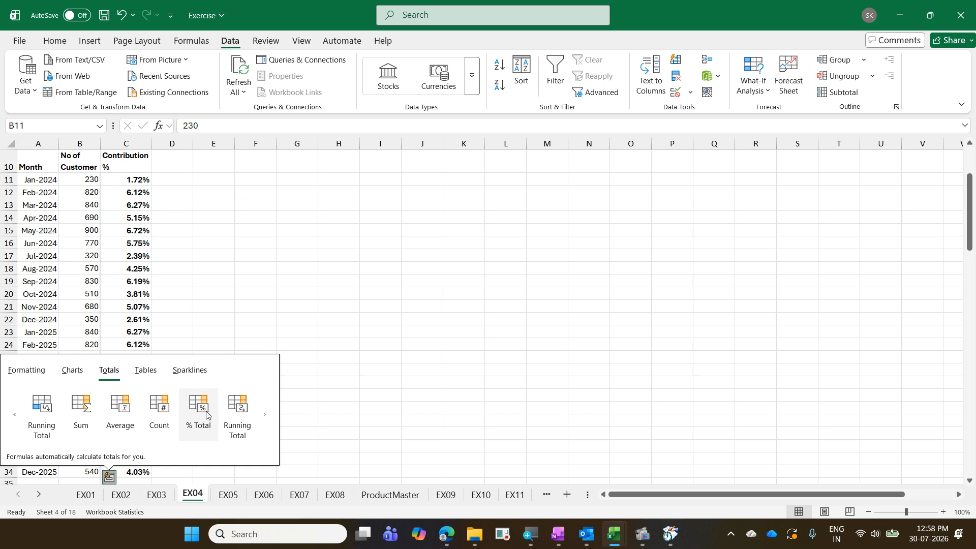
- Fill Contribution % with Quick Analysis % Total and confirm C11:C34 sums to 100.00%
key("Escape")
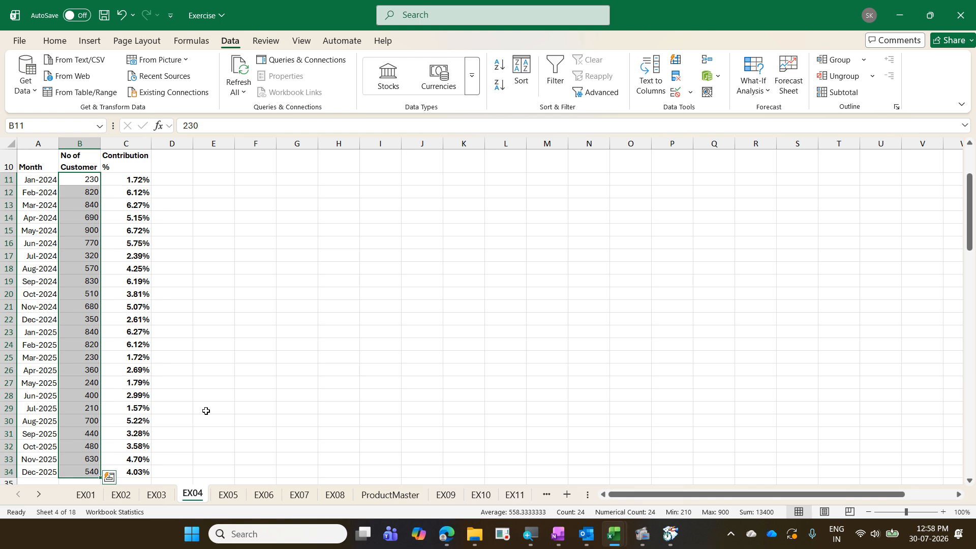
key("Right")
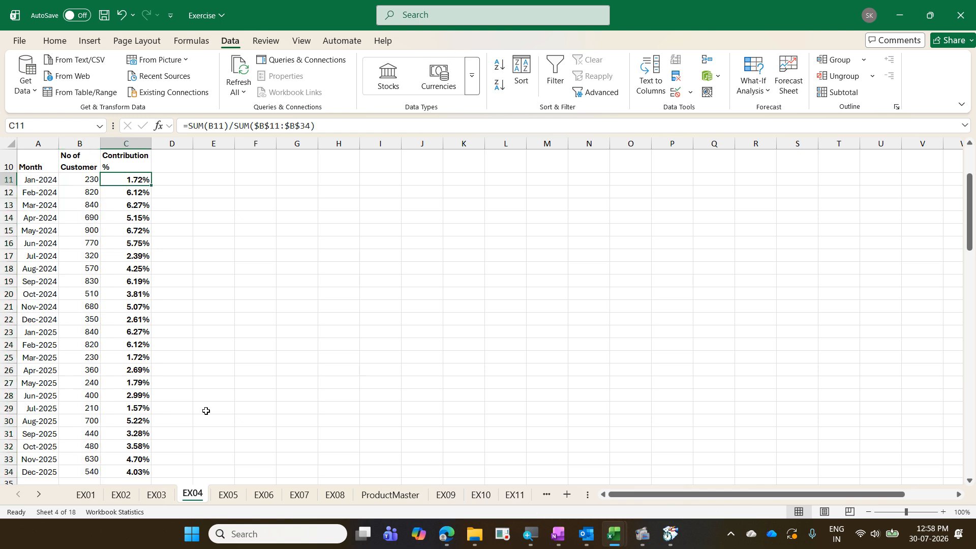
key("ctrl+shift+Down")
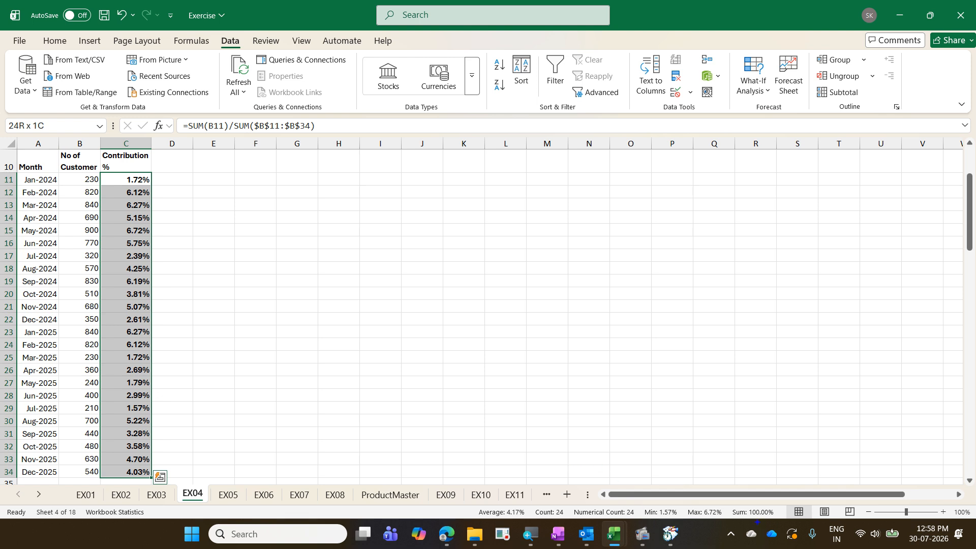
left_click_drag(725, 506, 775, 524)
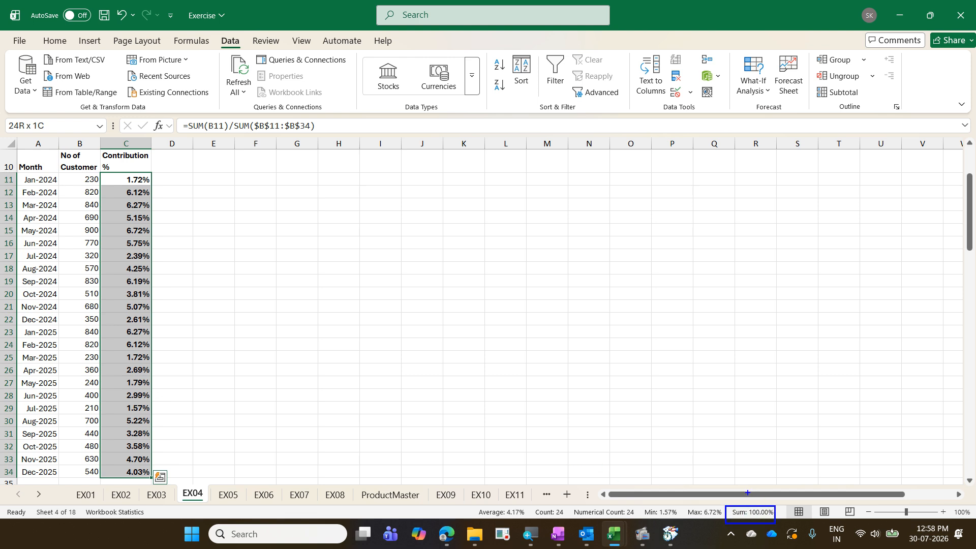
left_click_drag(748, 492, 809, 399)
left_click_drag(174, 176, 171, 486)
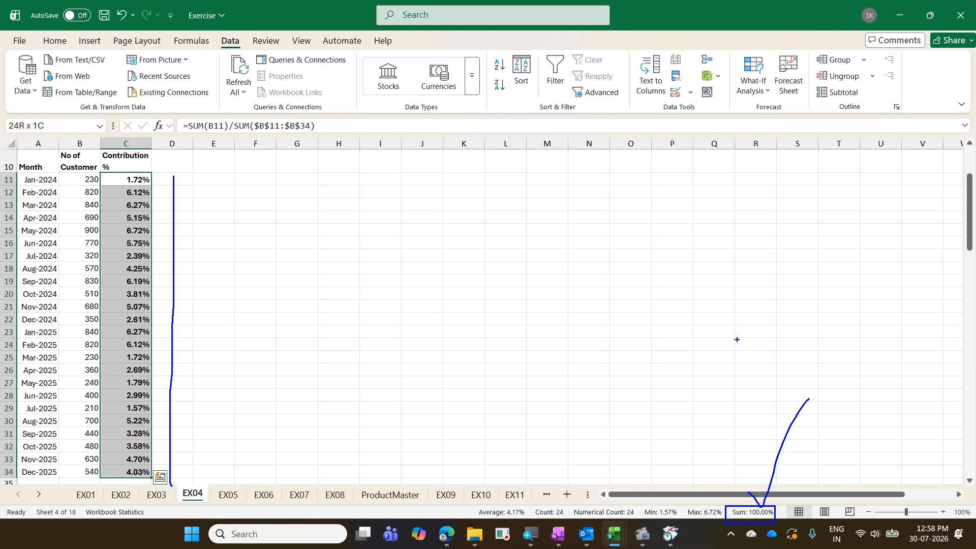
key("Escape")
left_click(243, 344)
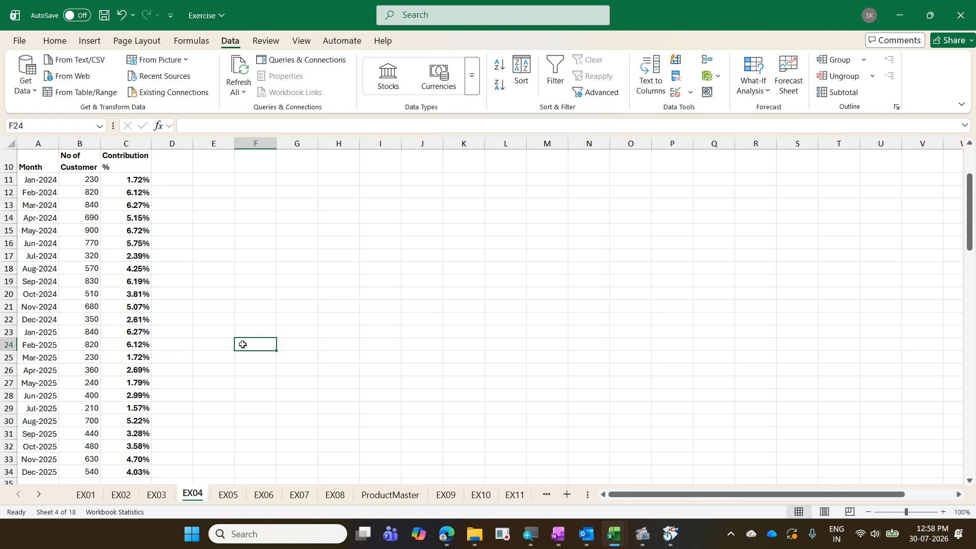
key("ctrl+z")
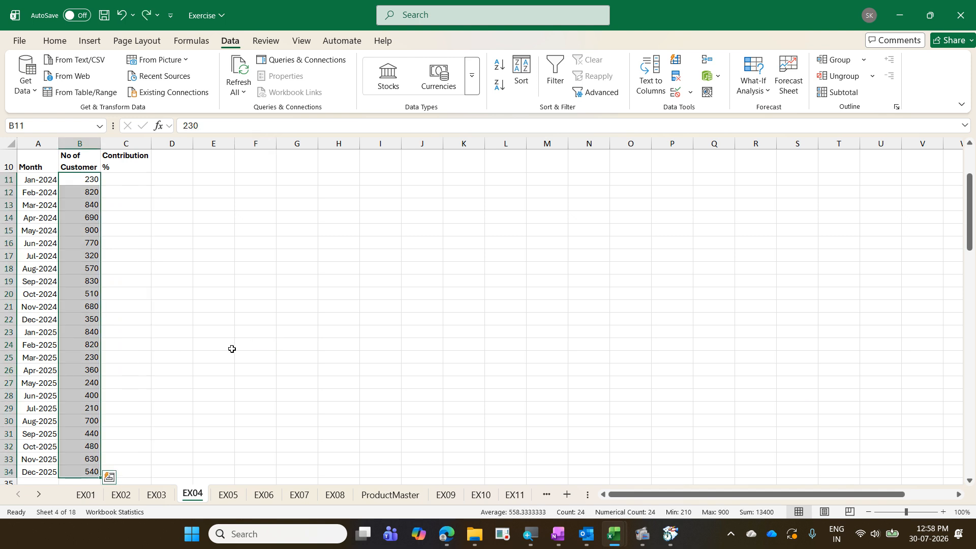
key("ctrl+q")
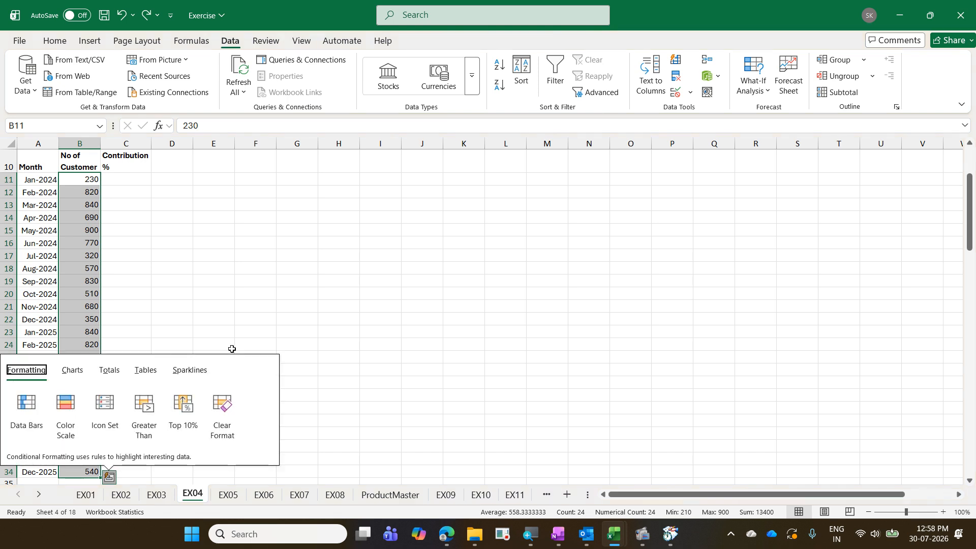
left_click(115, 368)
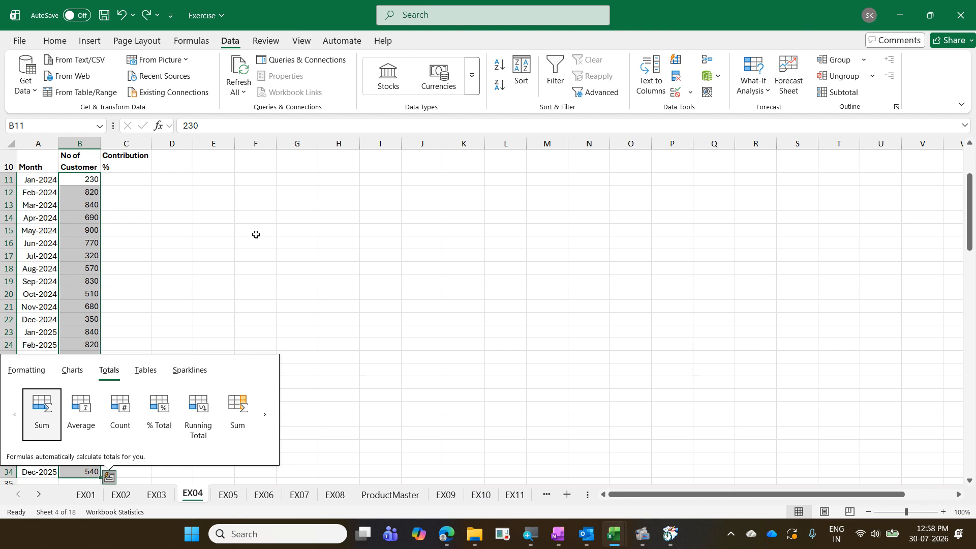
left_click(269, 416)
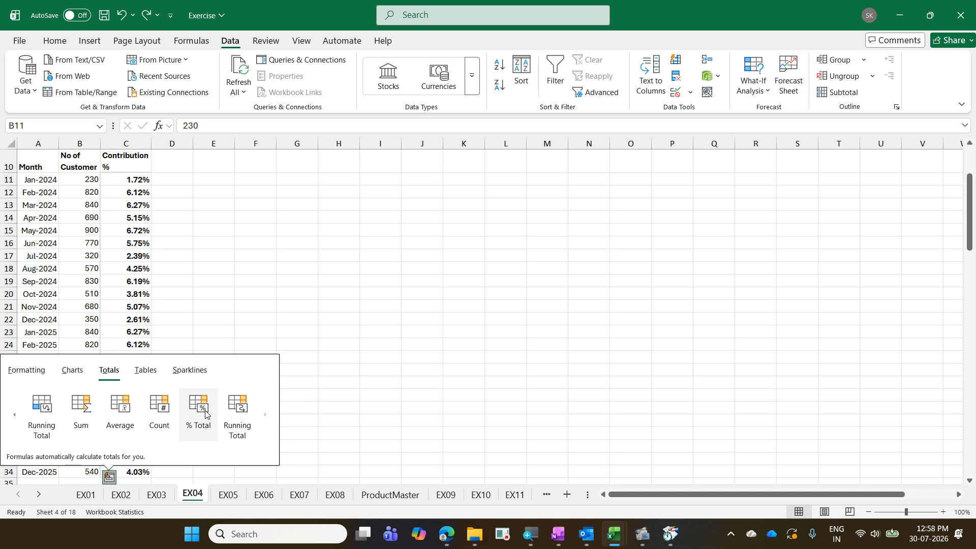
left_click(205, 413)
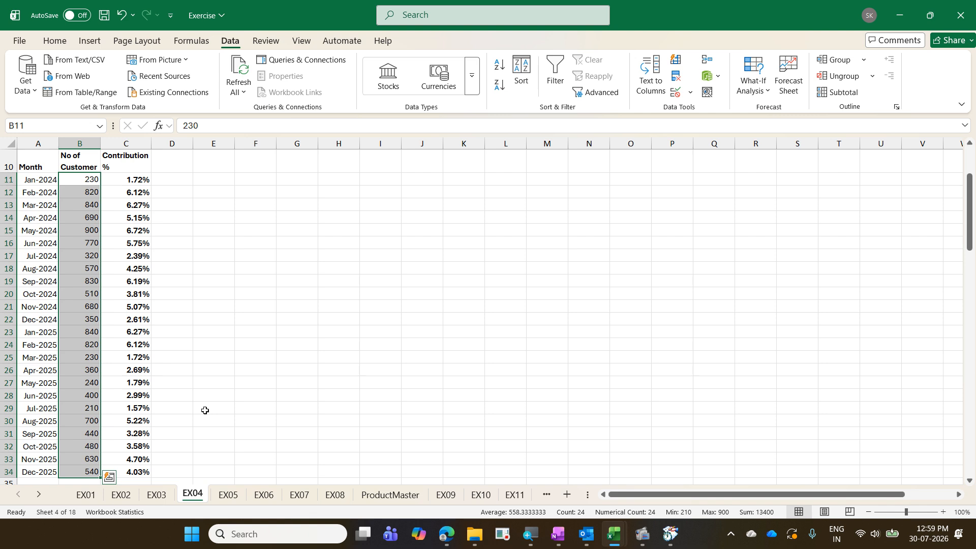
key("Right")
key("shift+Down")
key("shift+Down")
key("shift+Down")
key("shift+Down")
key("shift+Down")
key("shift+Down")
key("shift+Down")
key("shift+Down")
key("shift+Down")
key("shift+Down")
key("shift+Down")
key("shift+Down")
key("shift+Down")
key("shift+Down")
key("shift+Down")
key("shift+Down")
key("shift+Down")
key("shift+Down")
key("shift+Down")
key("shift+Down")
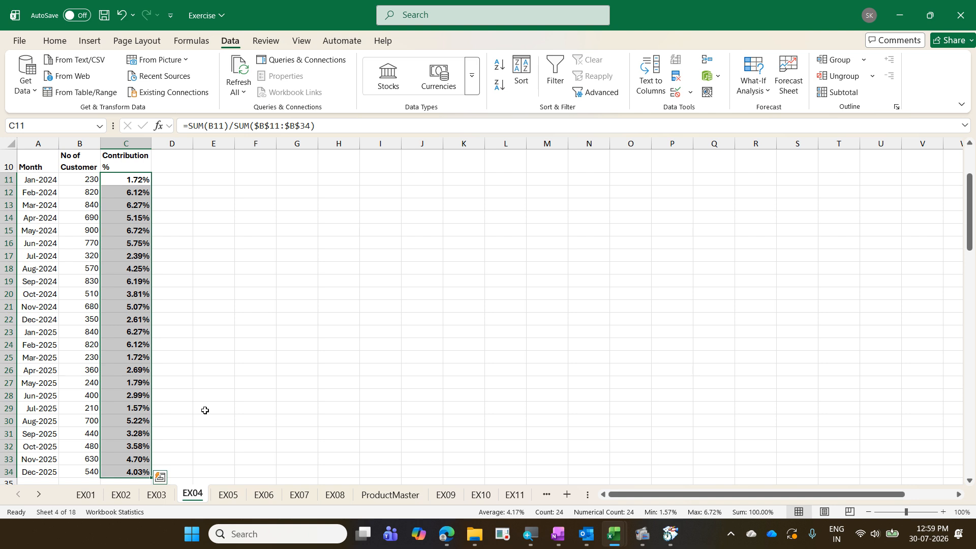
- Enter the heading 'Cum %' in D10 beside Contribution %
key("Up")
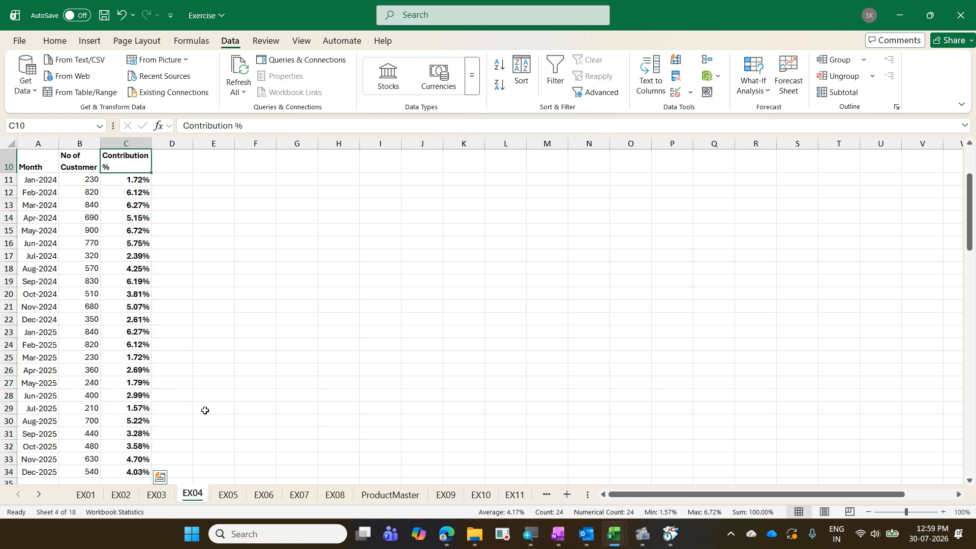
key("Right")
type("C")
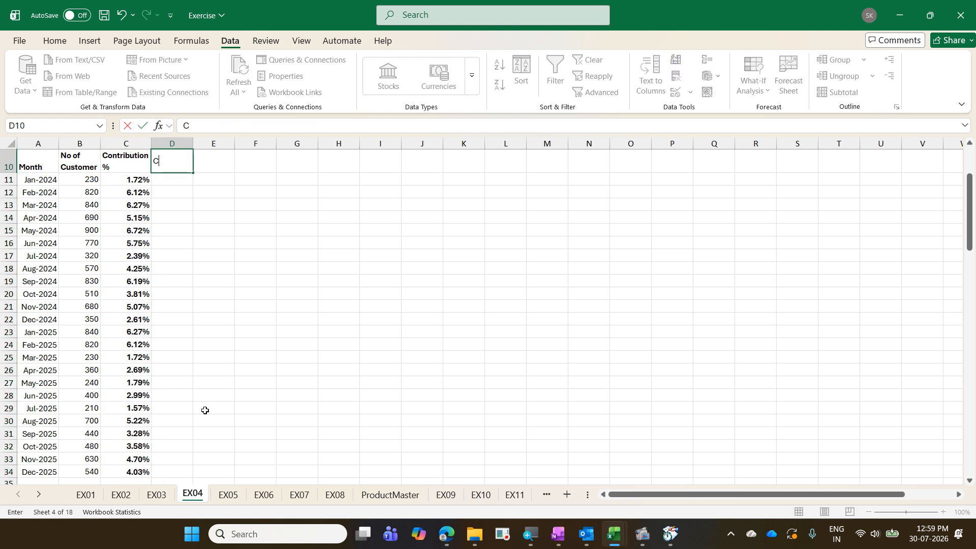
type("um %")
key("ctrl+Return")
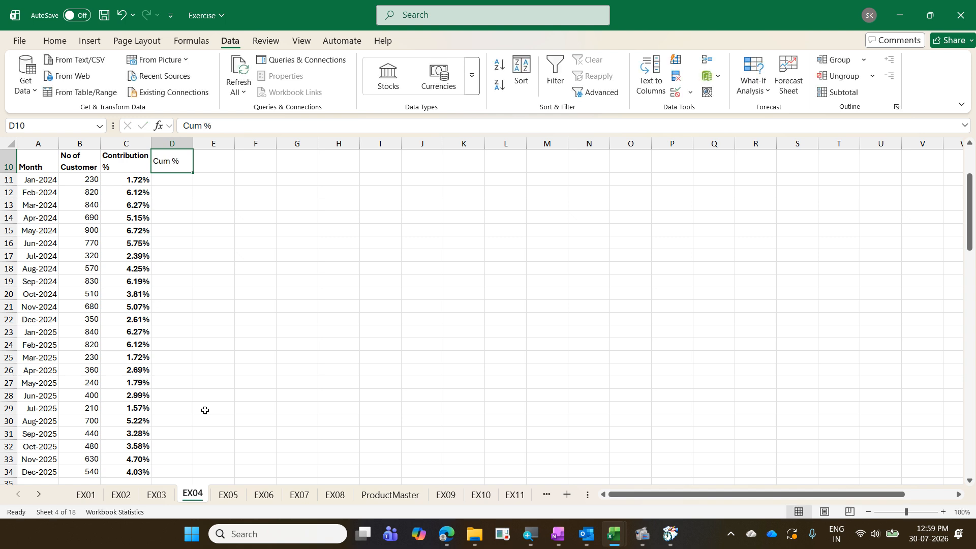
- Select the Contribution % values from C11 down to C34
key("Down")
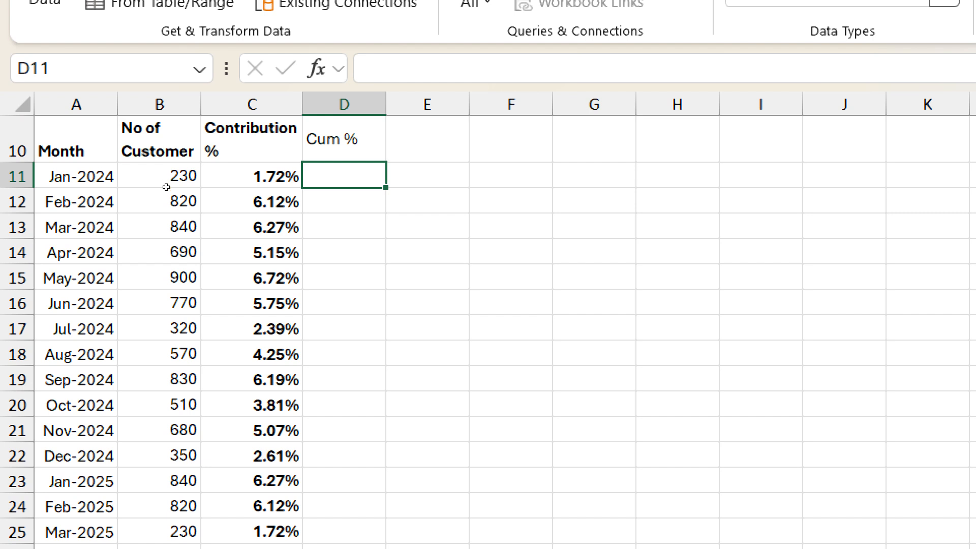
key("Down")
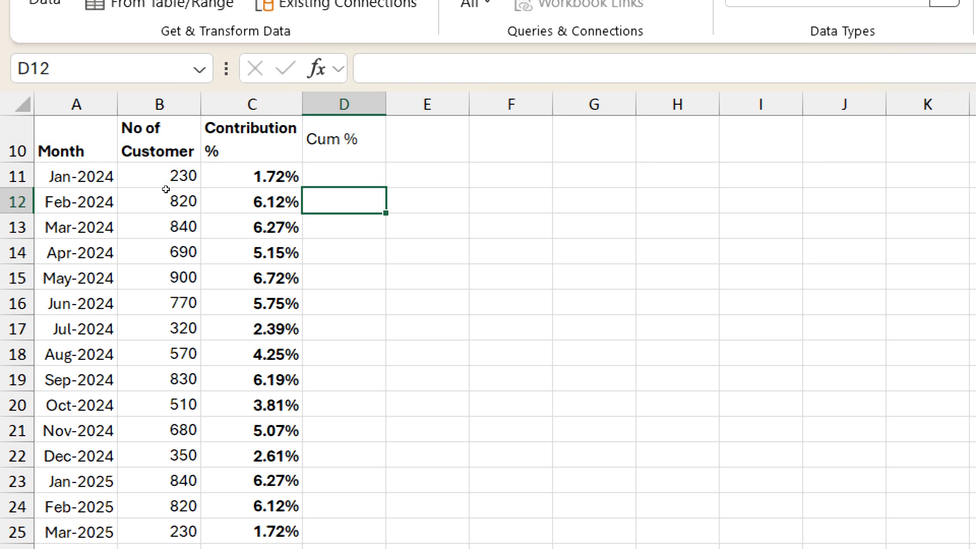
key("Up")
key("Left")
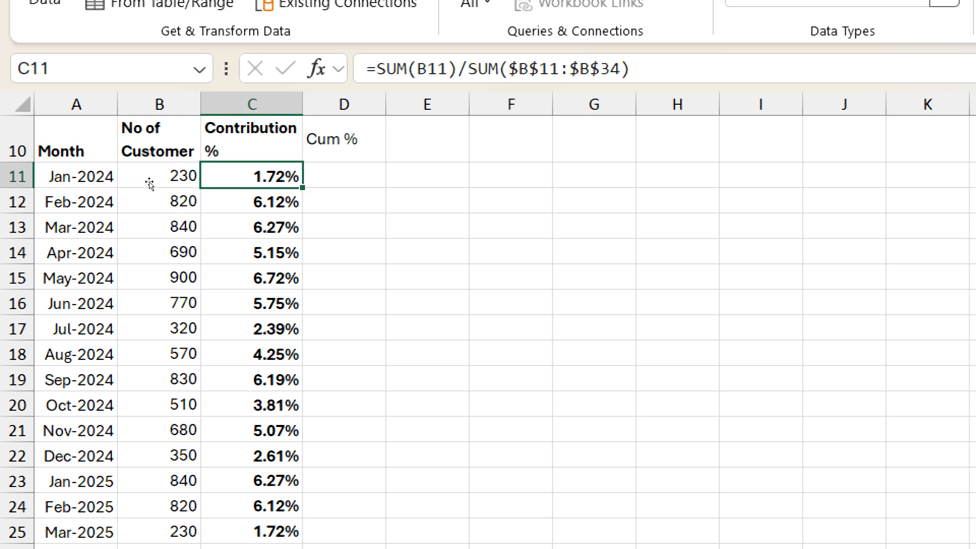
key("Down")
key("Right")
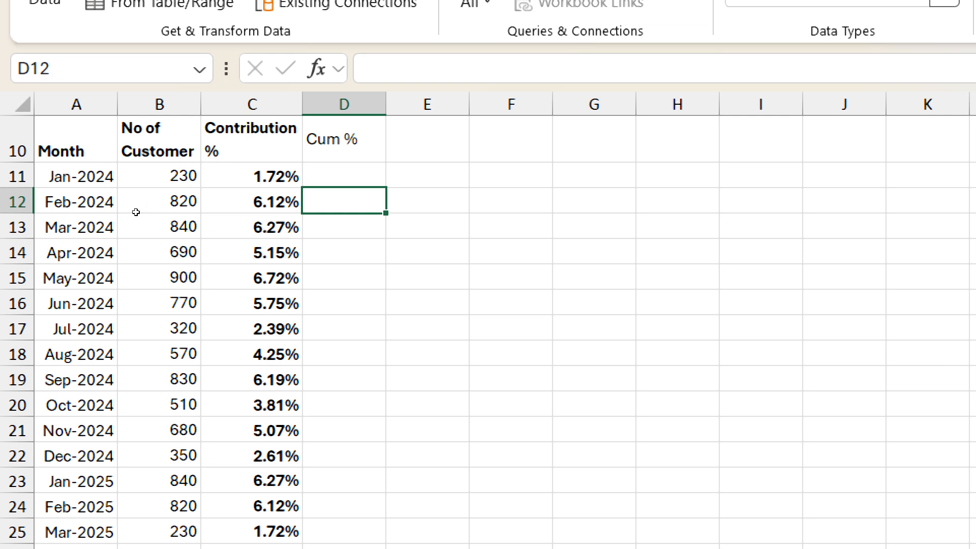
key("Up")
key("Left")
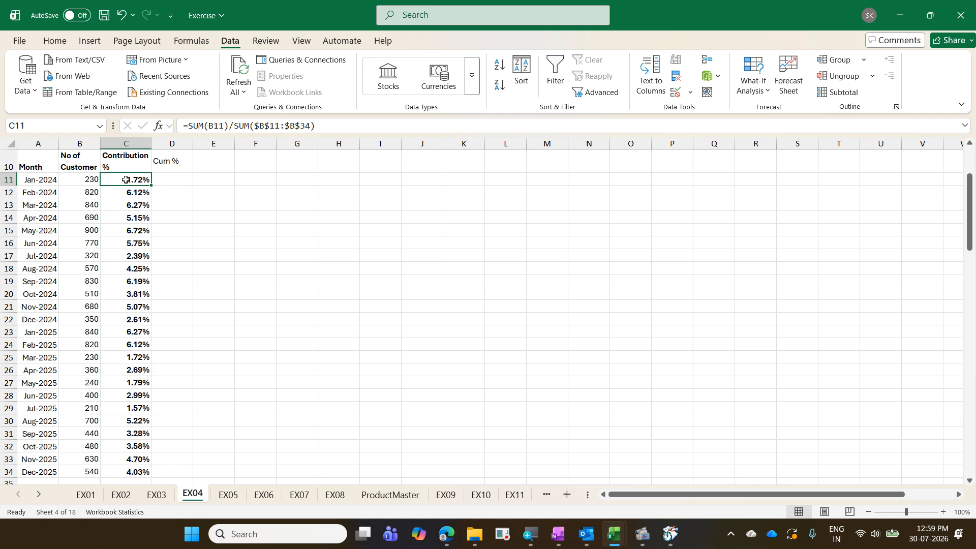
key("ctrl+shift+Down")
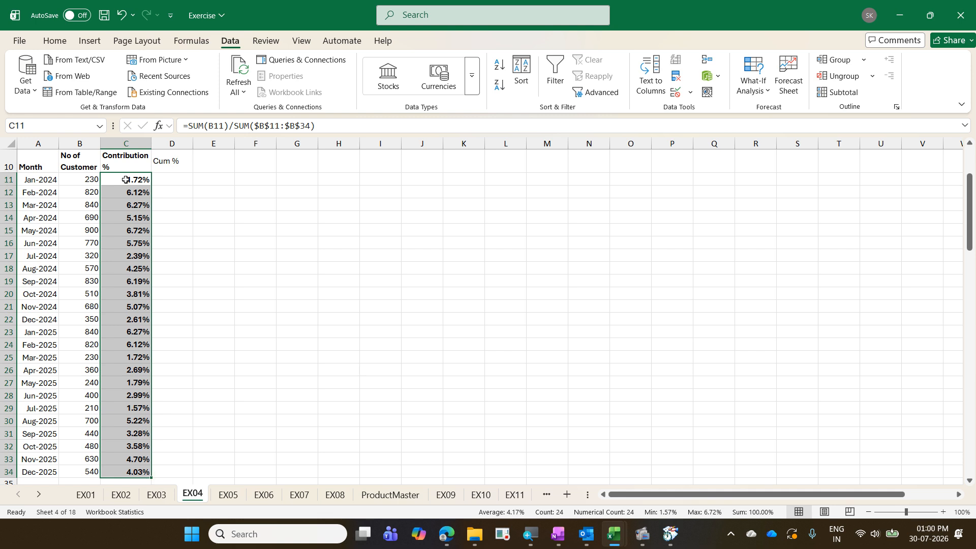
- Apply Quick Analysis column Running Total to C11:C34, filling Cum % from 1.72% to 100.00%
key("ctrl+q")
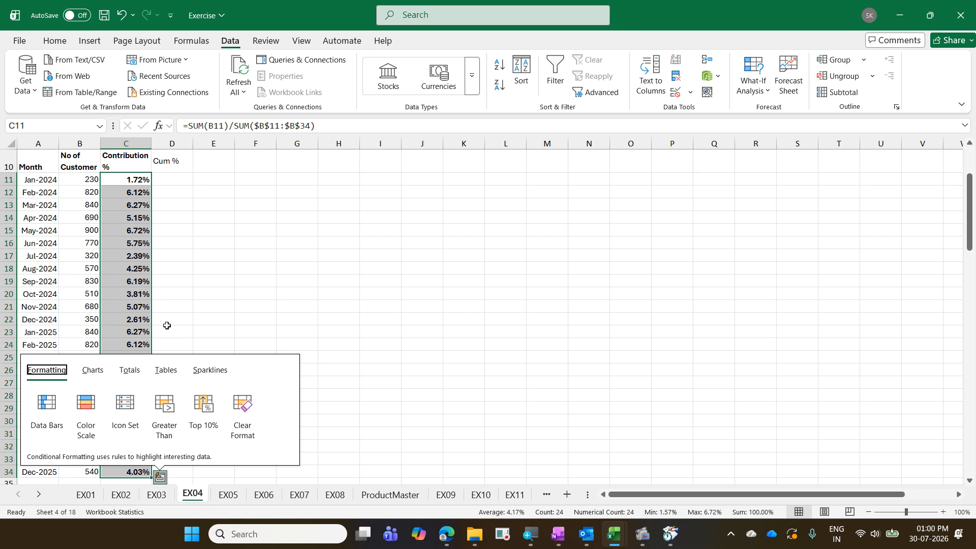
left_click(130, 372)
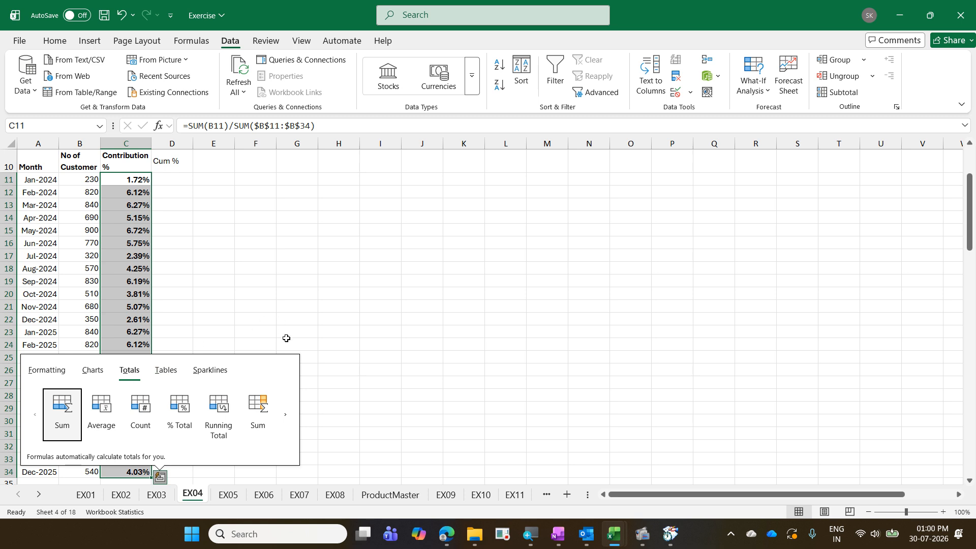
left_click(285, 414)
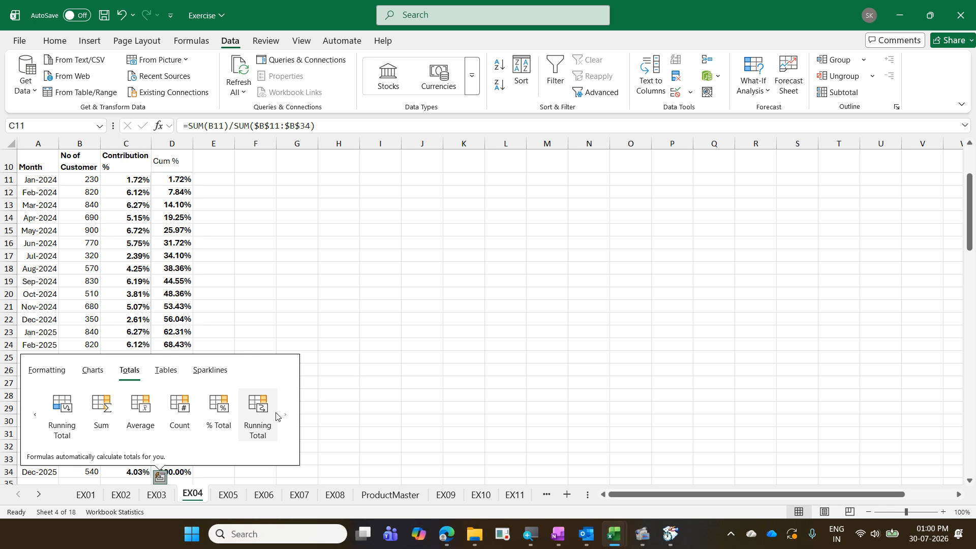
key("Escape")
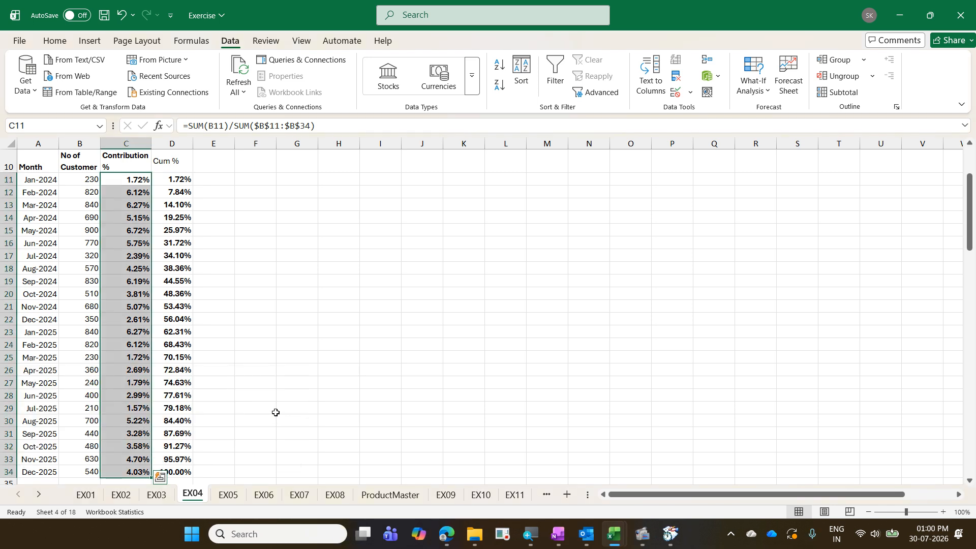
scroll(274, 409, "down", 3)
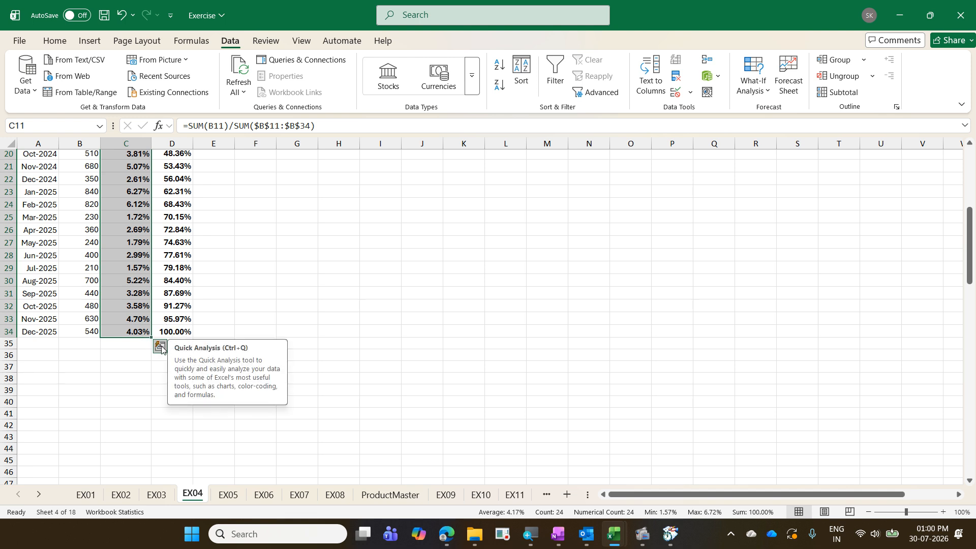
scroll(343, 287, "up", 6)
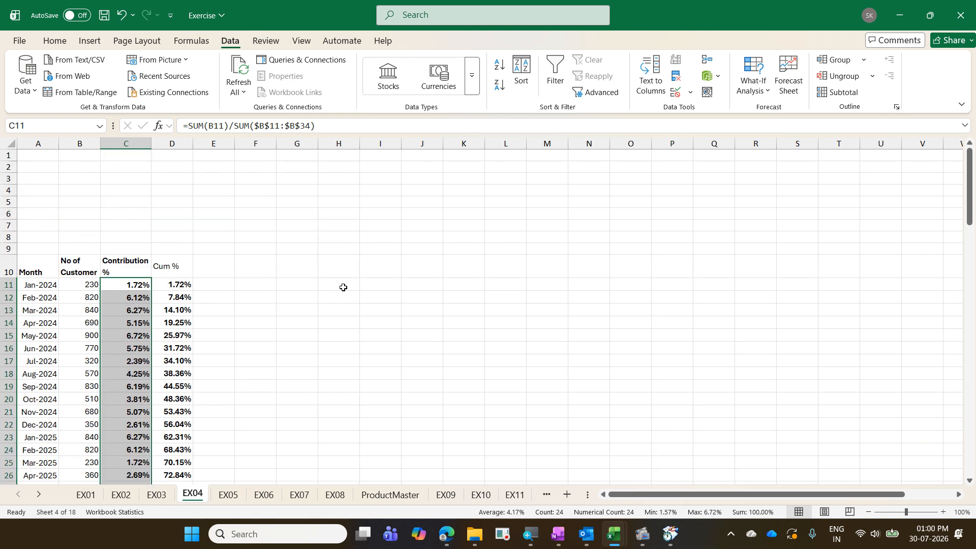
key("ctrl+z")
scroll(343, 287, "down", 4)
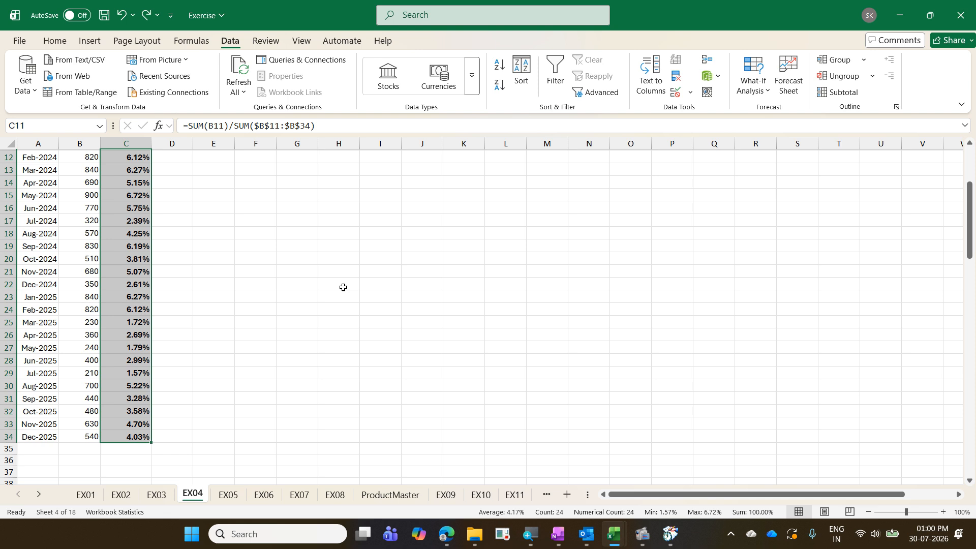
key("ctrl+q")
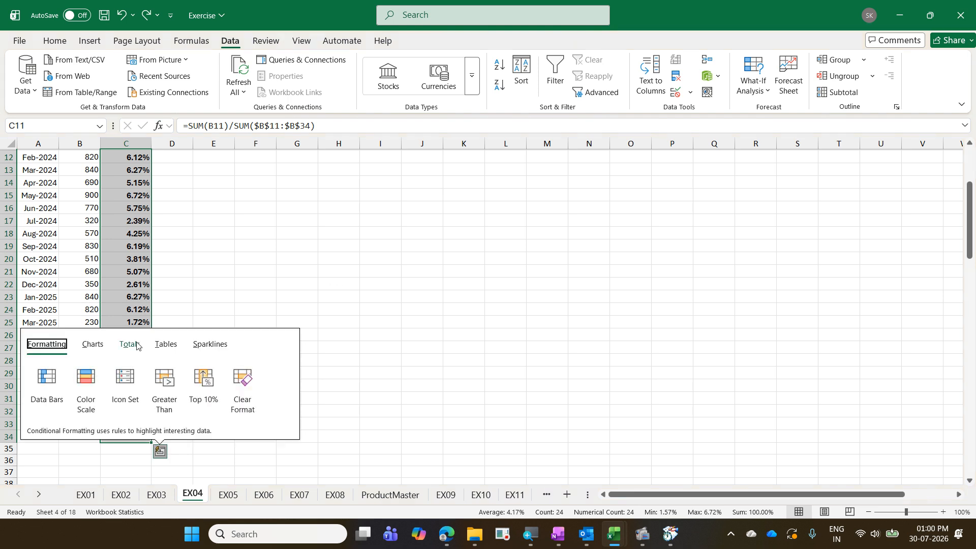
left_click(137, 345)
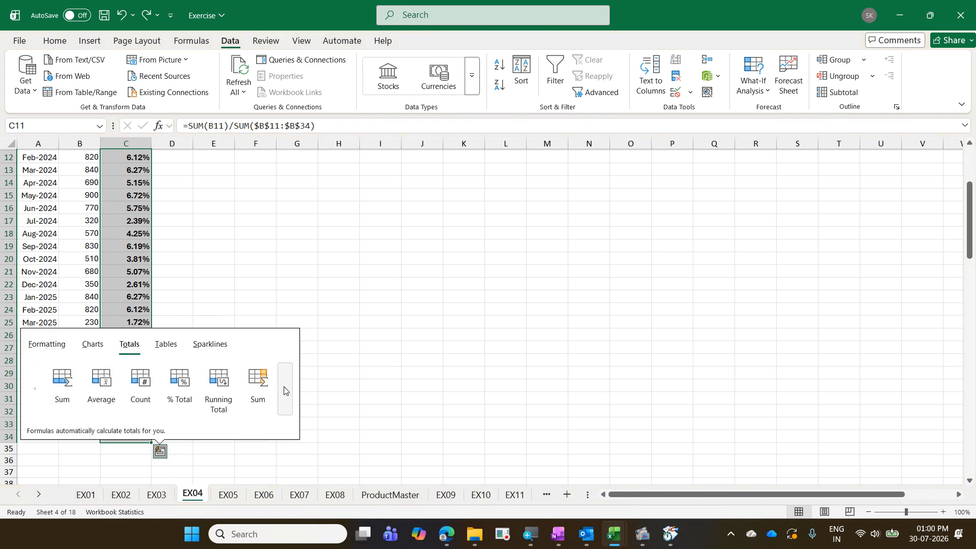
left_click(285, 389)
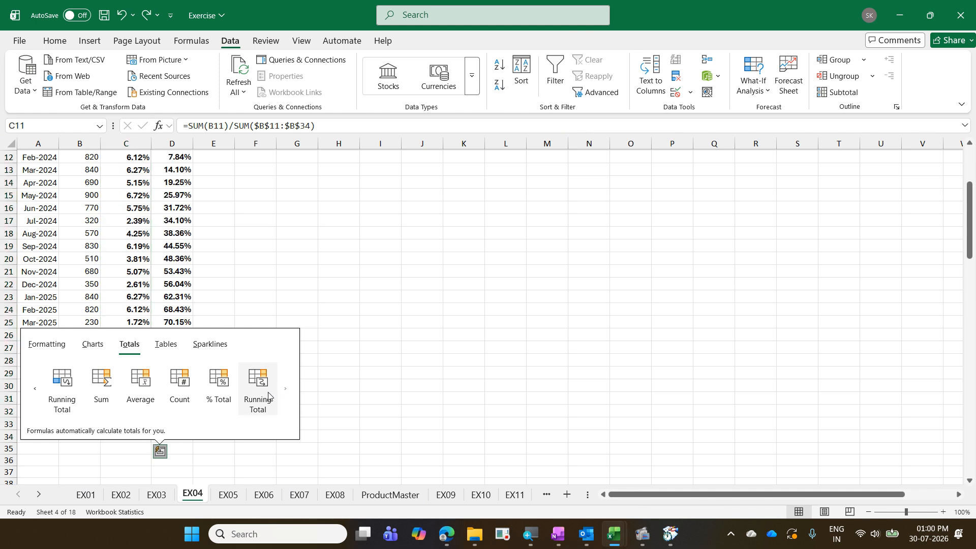
left_click(258, 389)
scroll(268, 392, "up", 3)
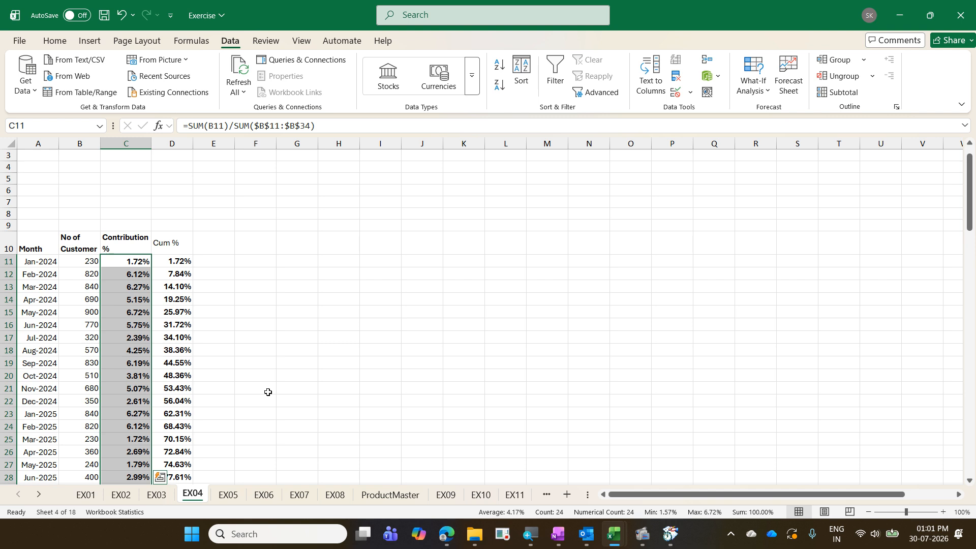
scroll(268, 392, "down", 4)
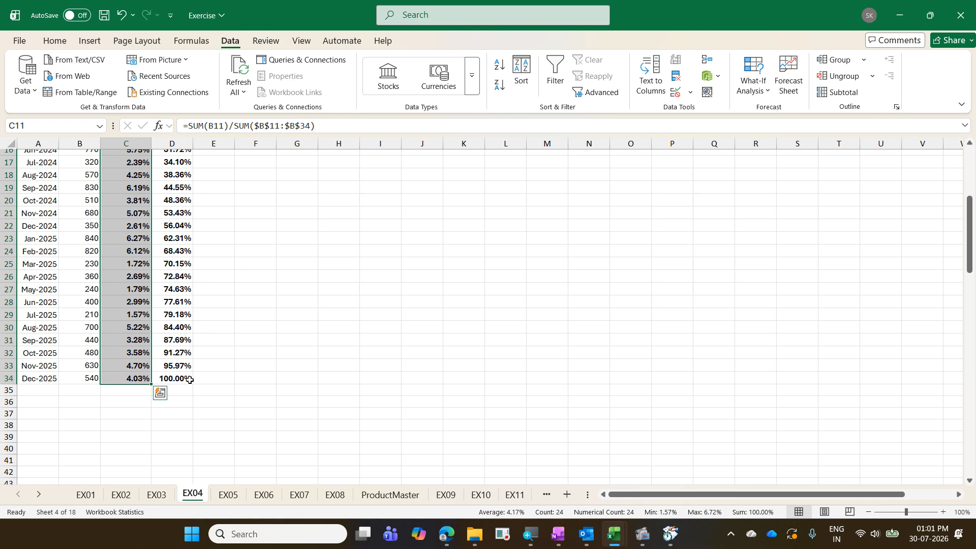
key("ctrl+Up")
key("ctrl+Up")
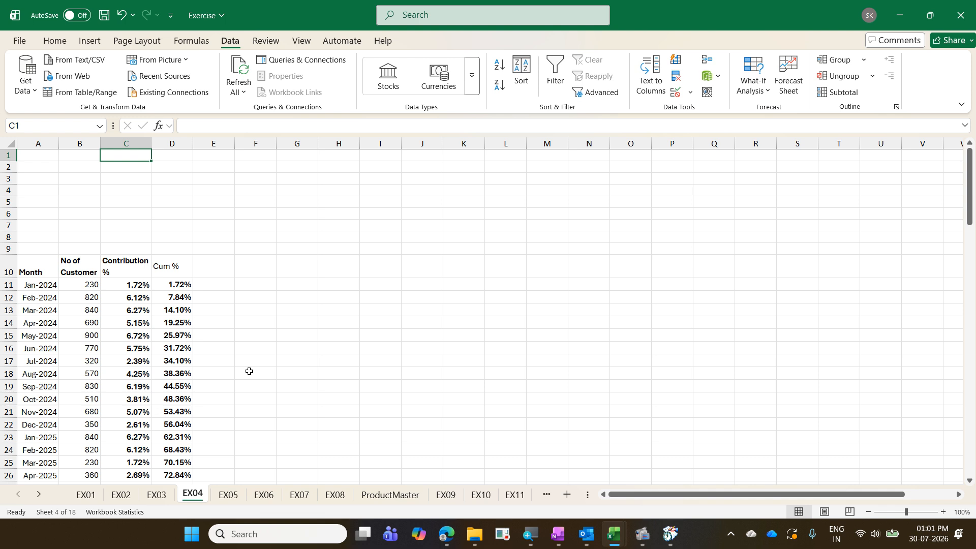
- Save the Exercise workbook, then minimise the Exercise and Exercise - Copy windows
key("ctrl+s")
left_click(895, 8)
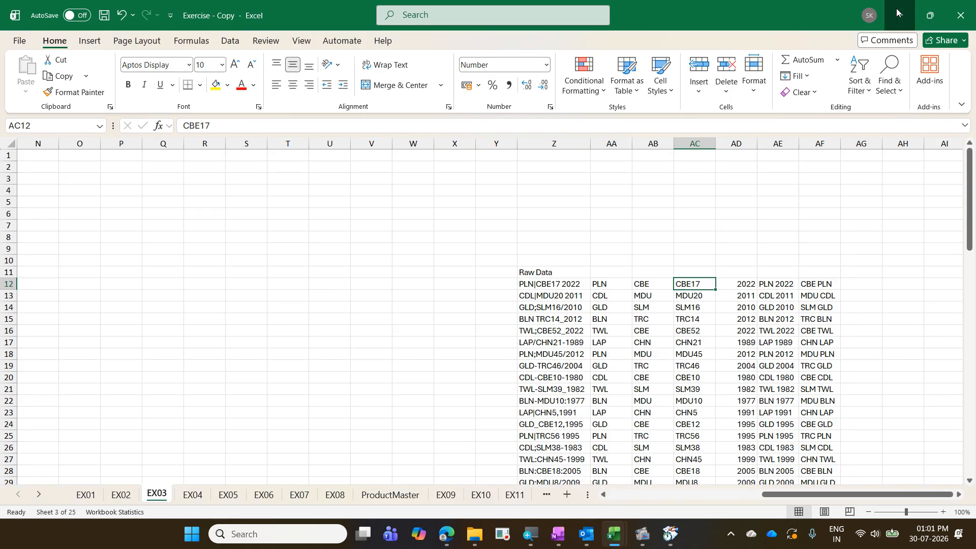
left_click(895, 8)
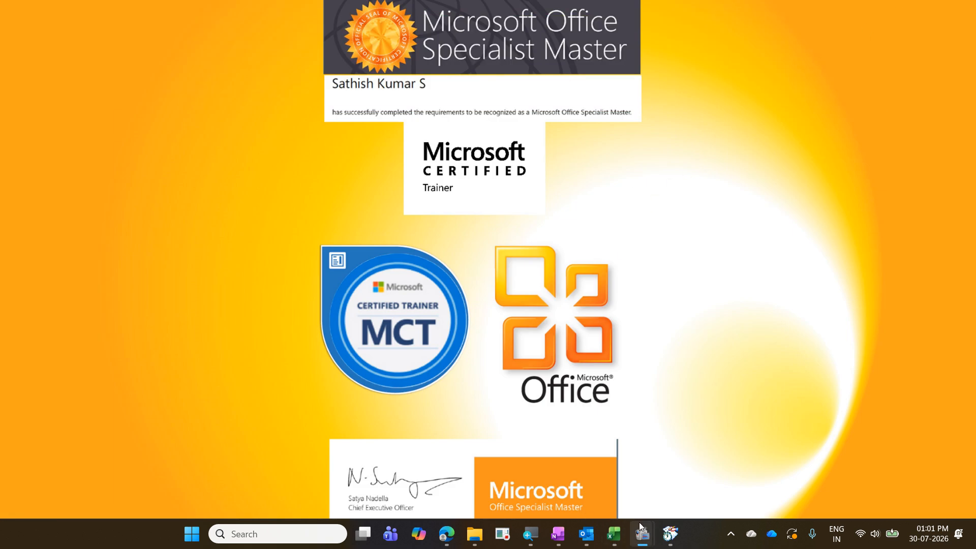
mouse_move(649, 541)
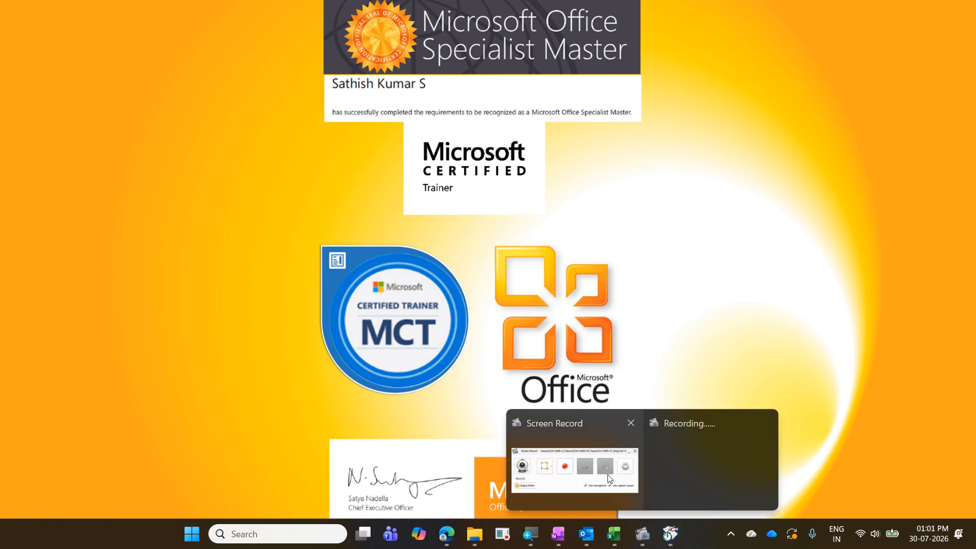